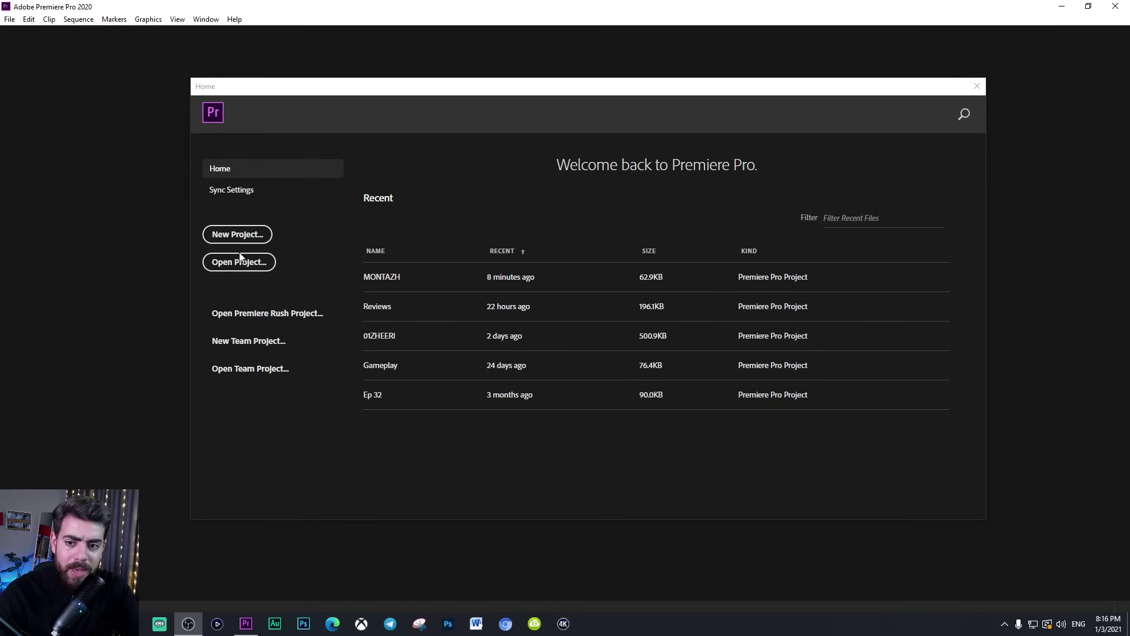
Start a new project and name it "Lesson 1".
{"action": "left_click", "coordinate": [237, 236]}
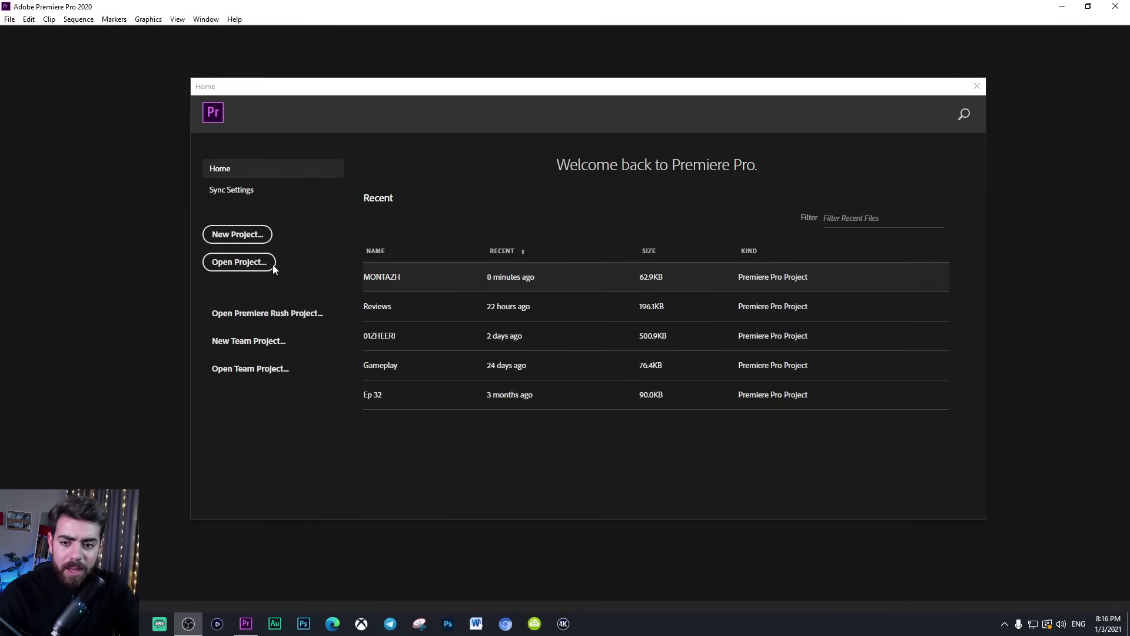
{"action": "left_click", "coordinate": [248, 238]}
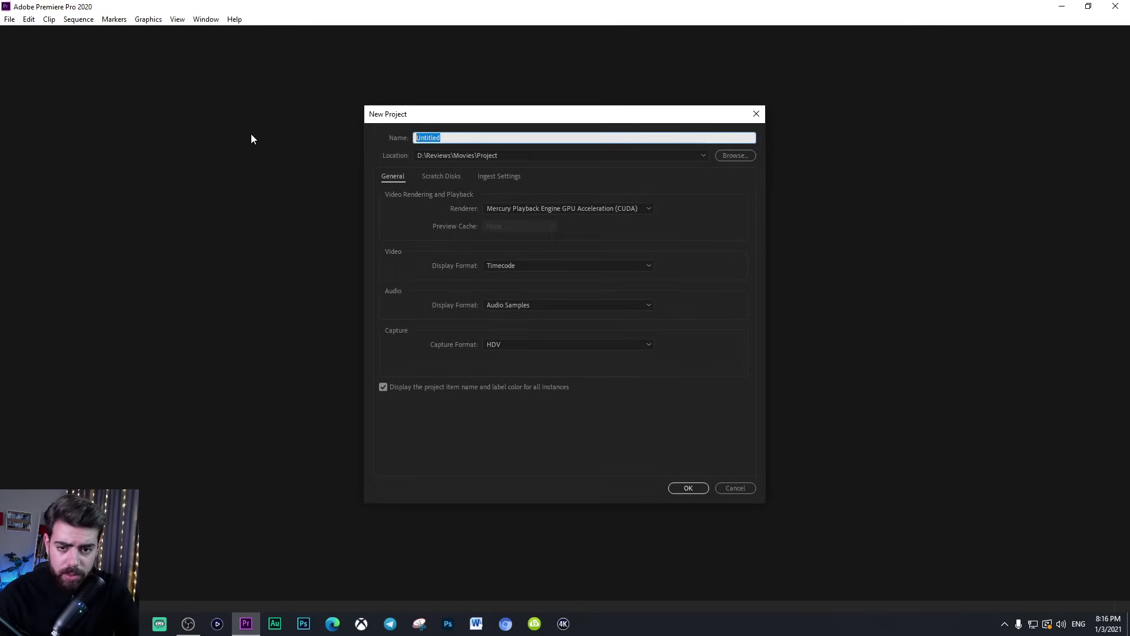
{"action": "type", "text": "L"}
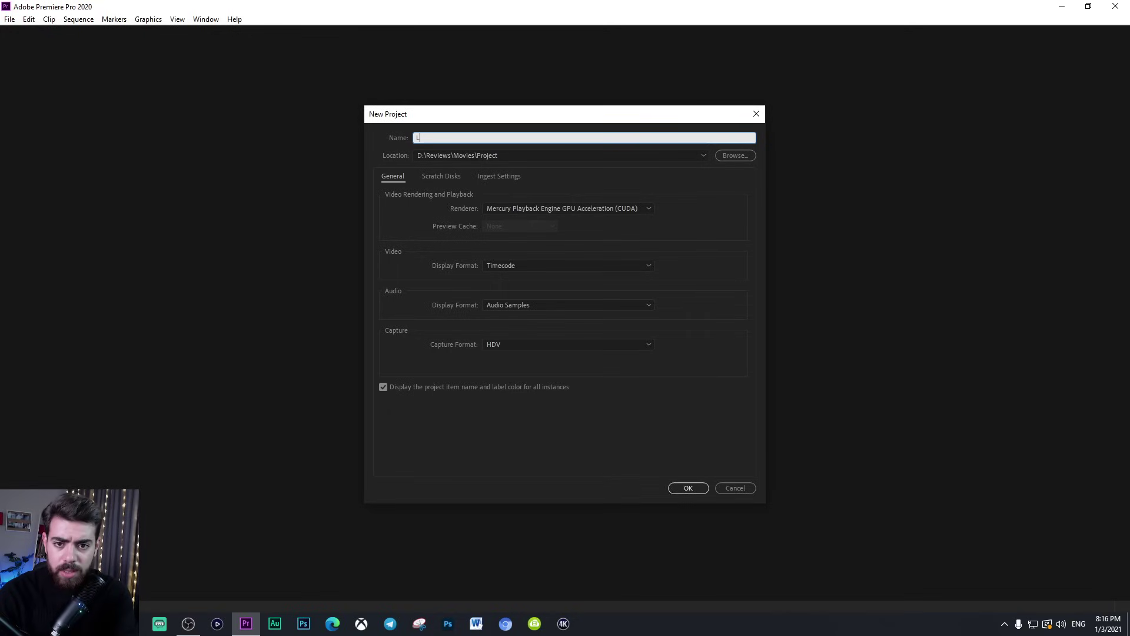
{"action": "type", "text": "ss"}
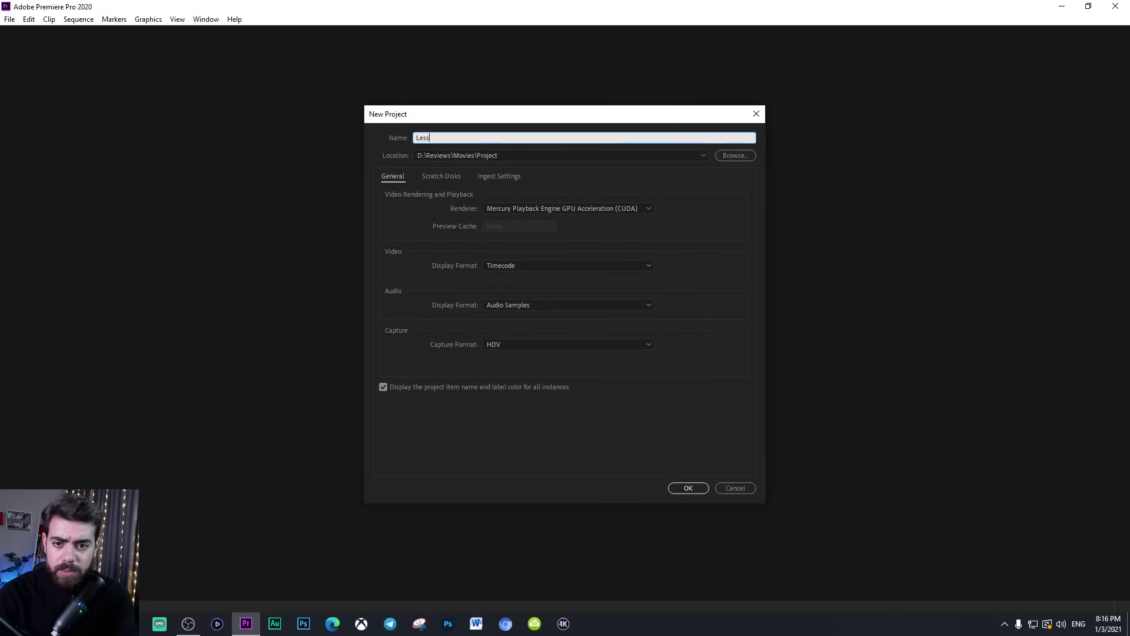
{"action": "type", "text": "son 1"}
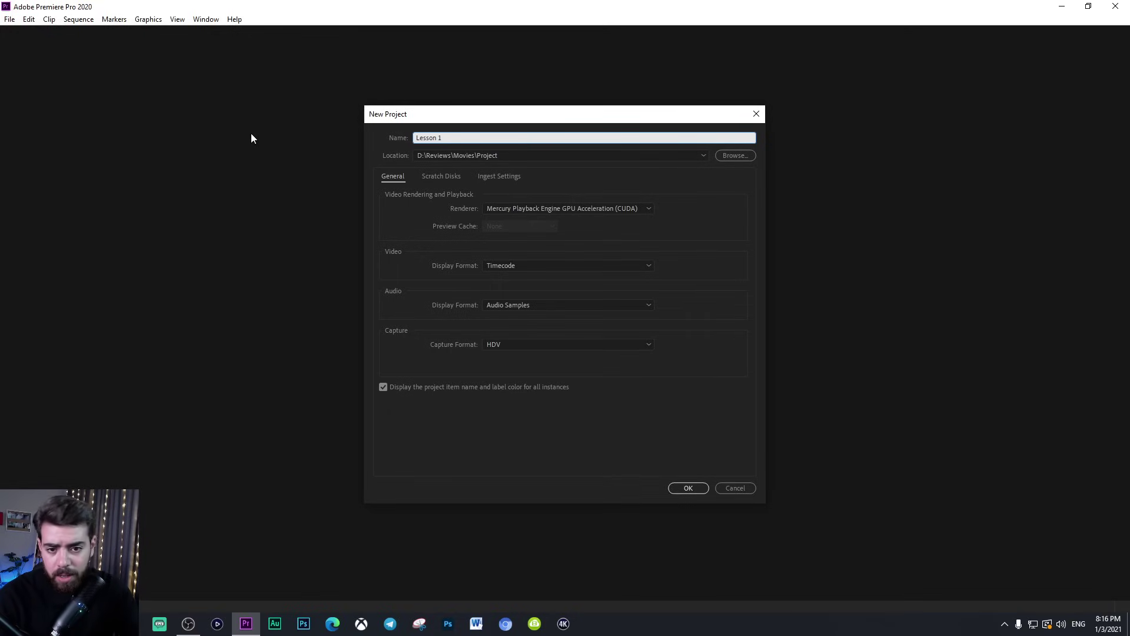
{"action": "triple_click", "coordinate": [443, 137]}
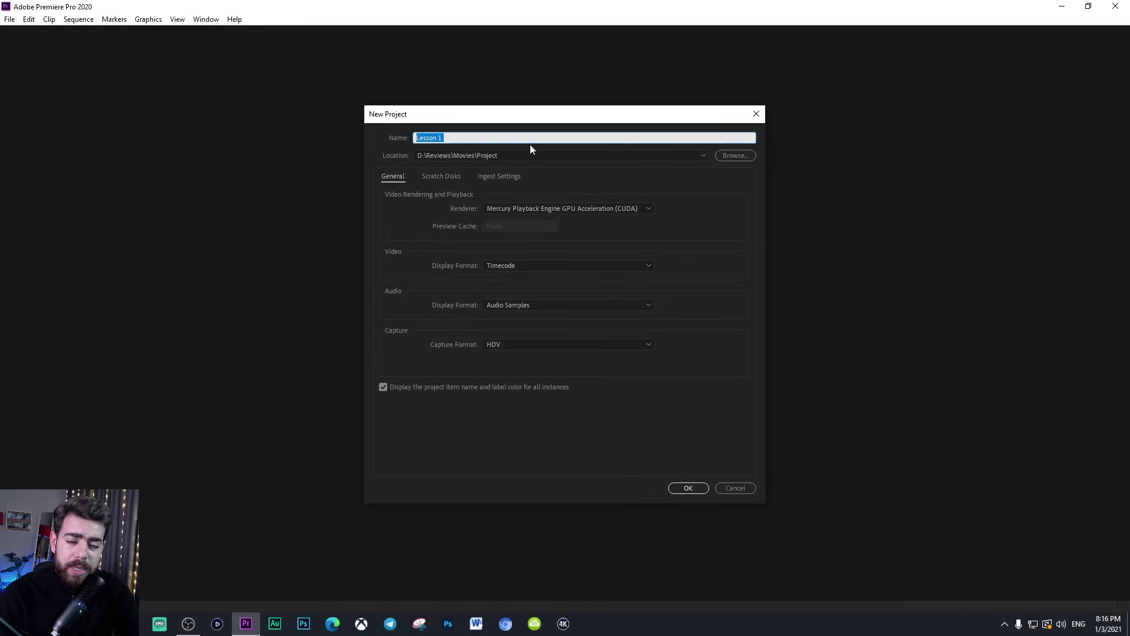
Keep D:\Reviews\Movies\Project as the location, review the scratch disk and ingest settings, and create the project.
{"action": "left_click", "coordinate": [475, 155]}
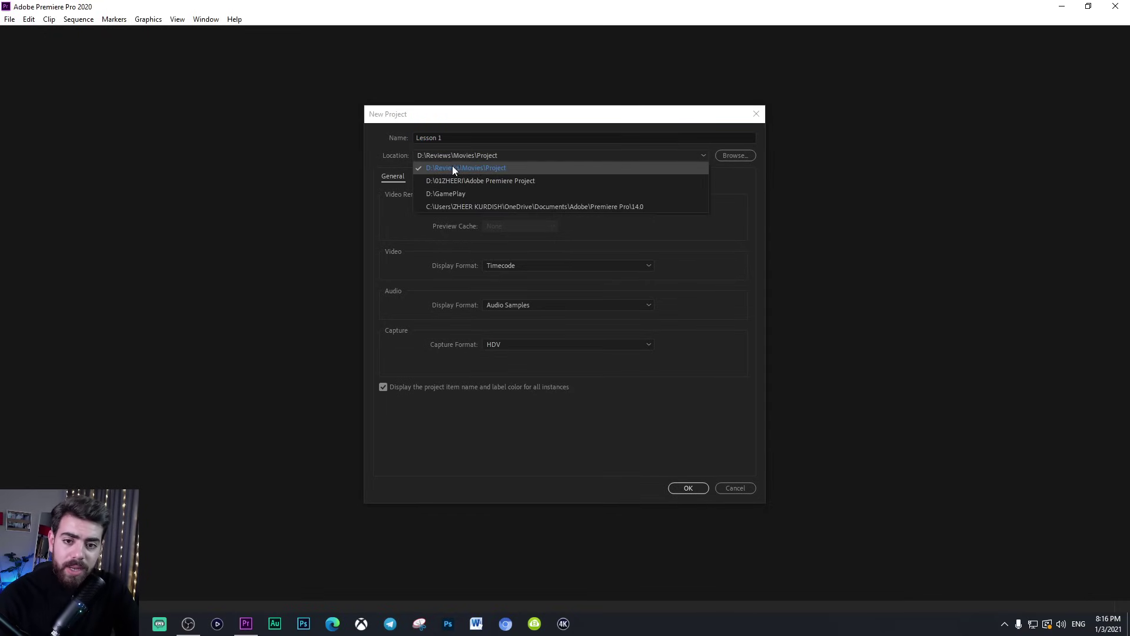
{"action": "left_click", "coordinate": [490, 155]}
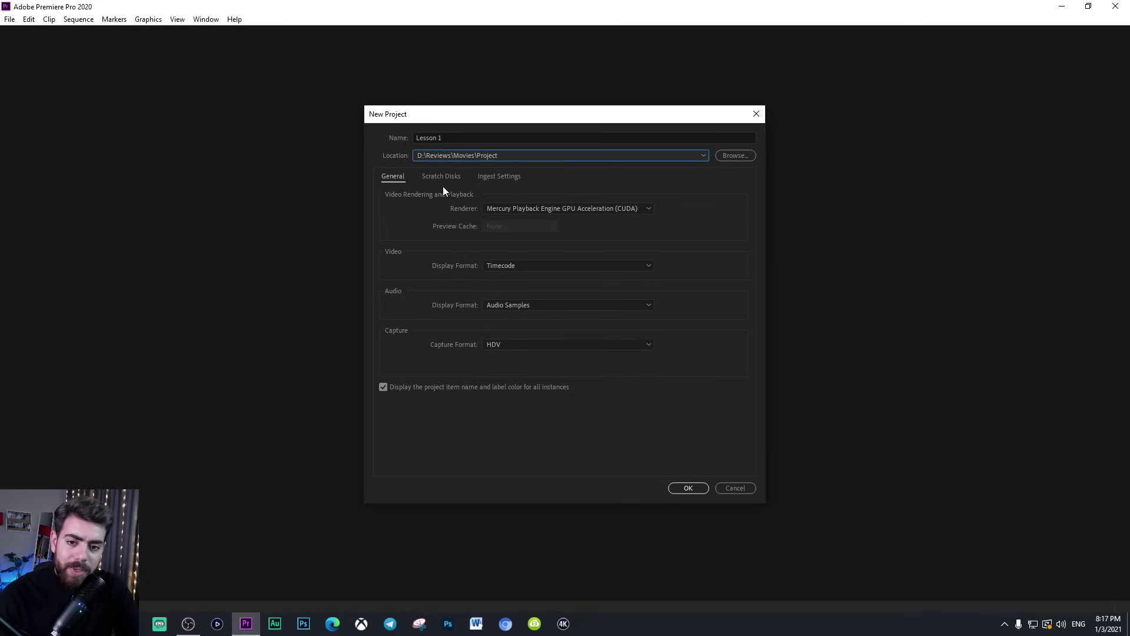
{"action": "left_click", "coordinate": [447, 178]}
{"action": "left_click", "coordinate": [504, 176]}
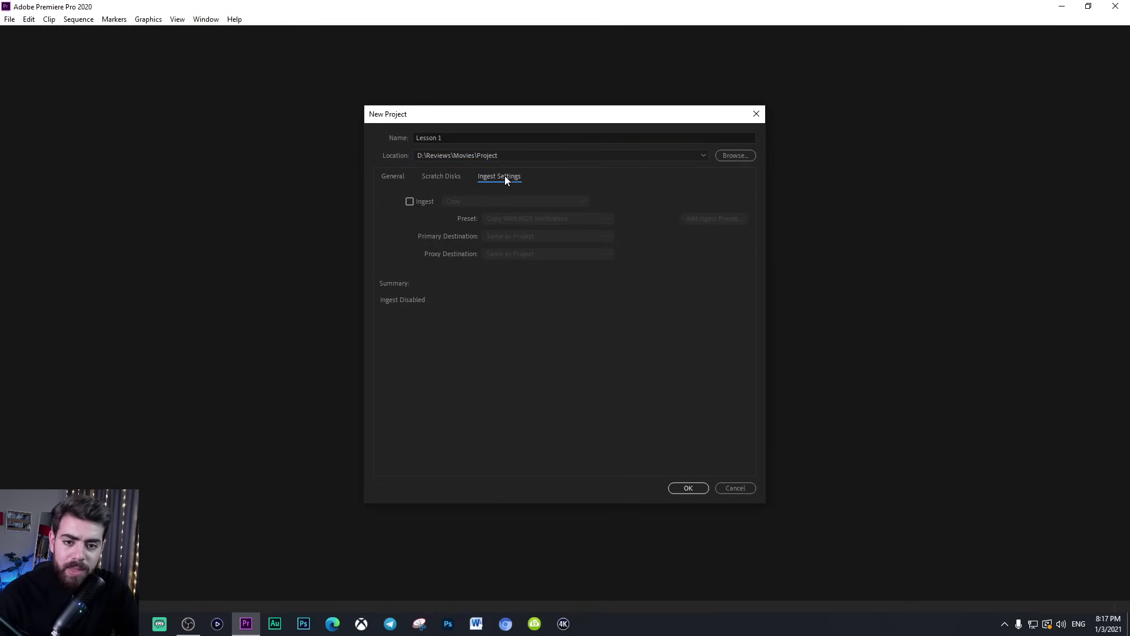
{"action": "left_click", "coordinate": [445, 178]}
{"action": "left_click", "coordinate": [397, 175]}
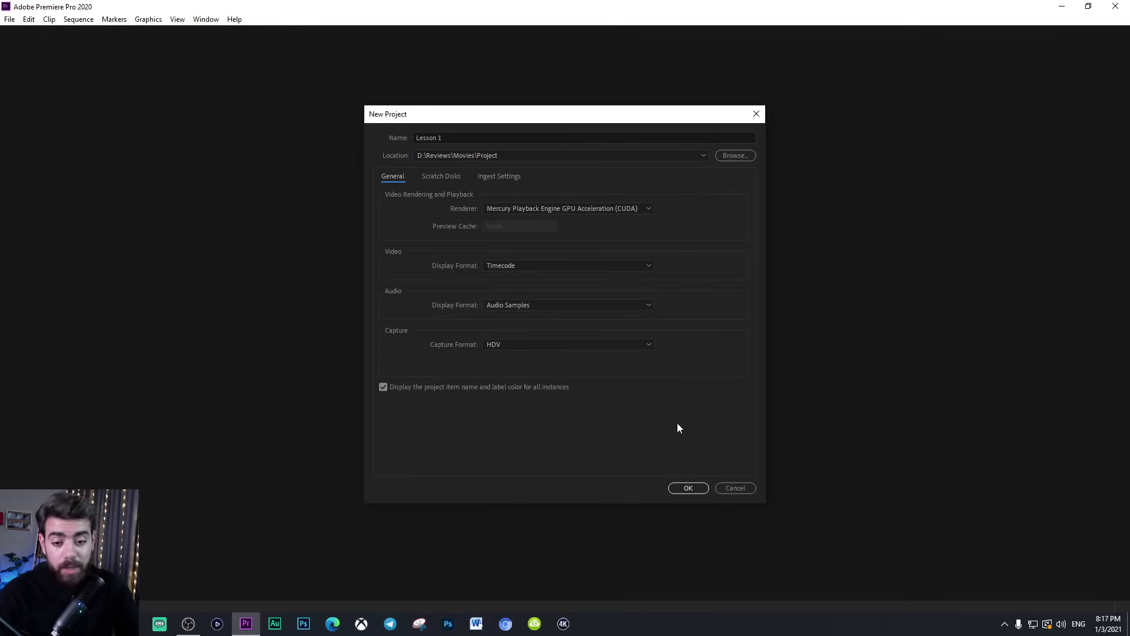
{"action": "left_click", "coordinate": [693, 488]}
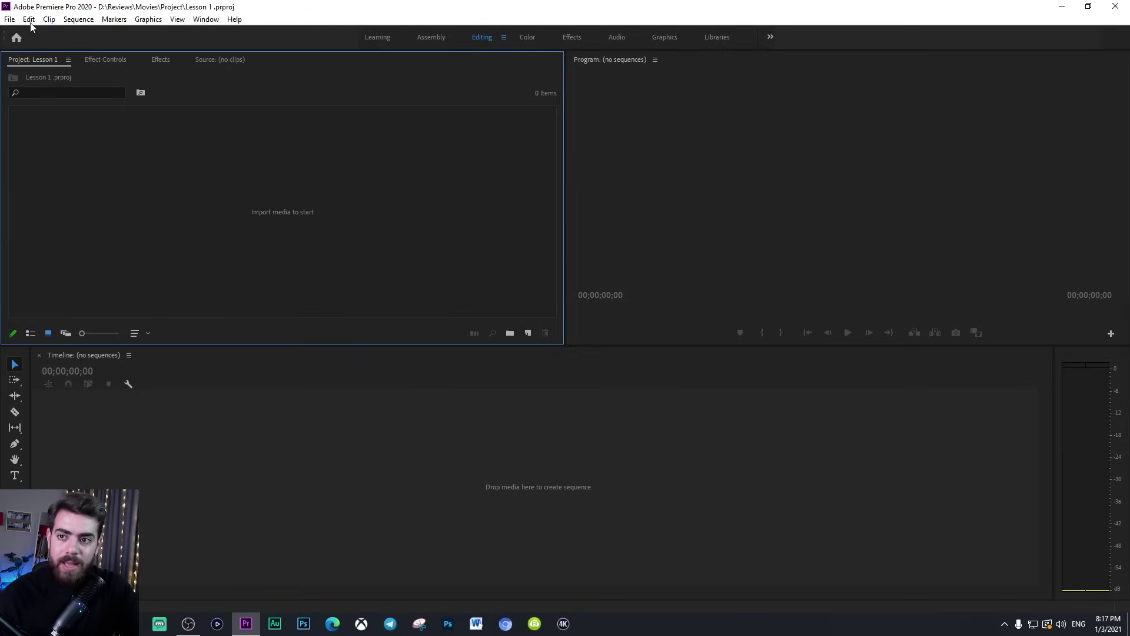
Look over the Project, Effect Controls, Effects and Source panels, the Program monitor and the Timeline.
{"action": "left_click", "coordinate": [9, 19]}
{"action": "left_click", "coordinate": [419, 214]}
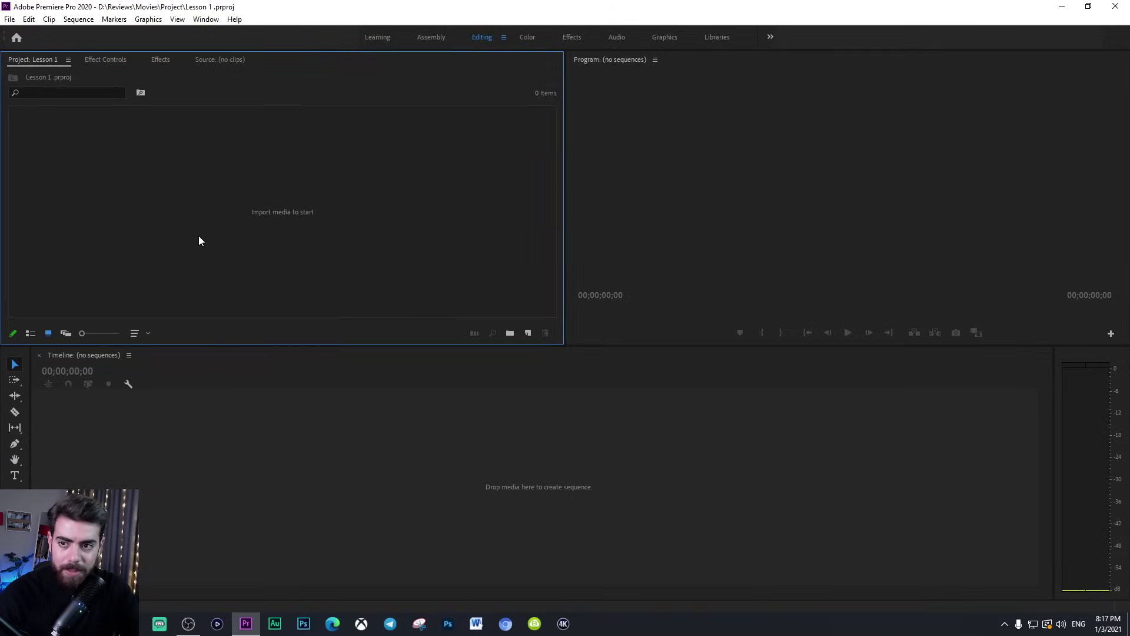
{"action": "left_click", "coordinate": [105, 60]}
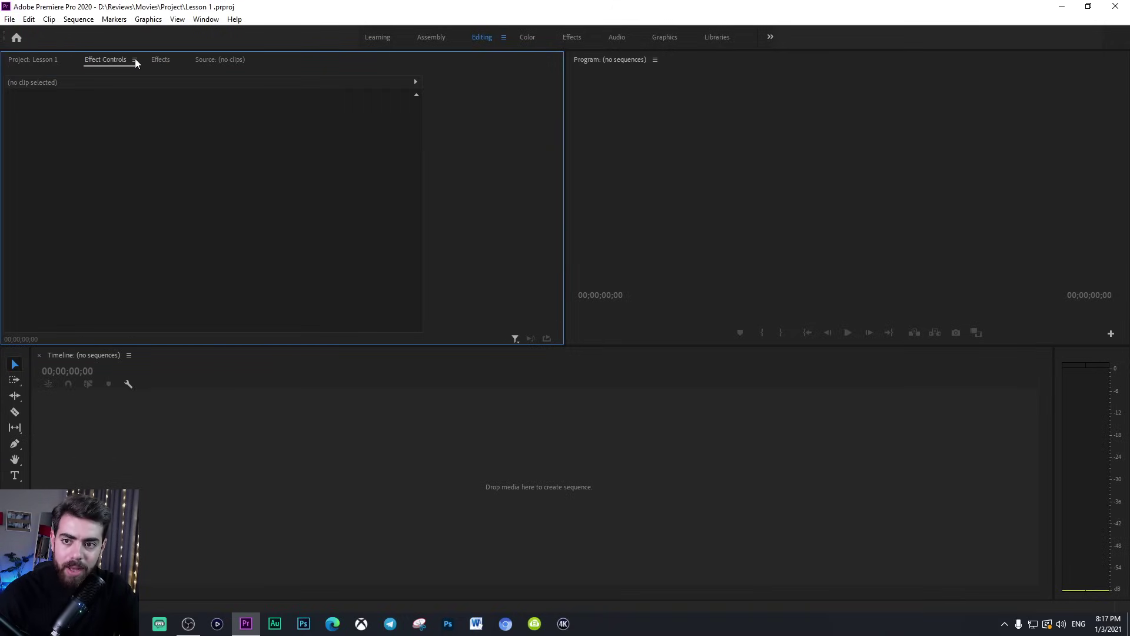
{"action": "left_click", "coordinate": [160, 59]}
{"action": "left_click", "coordinate": [217, 59]}
{"action": "left_click", "coordinate": [36, 61]}
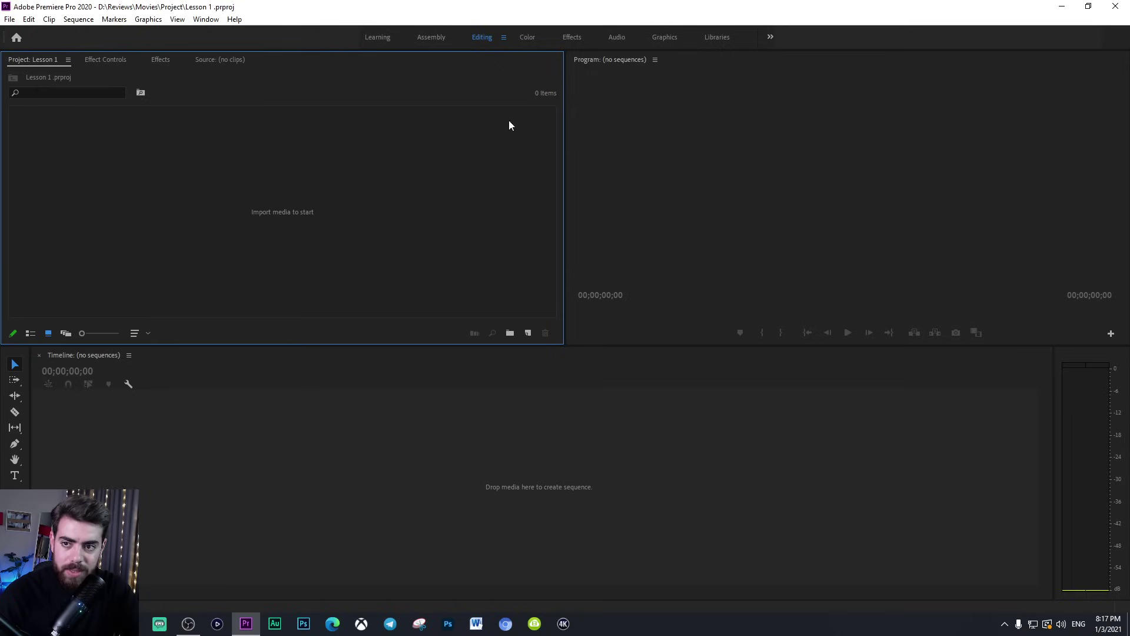
{"action": "left_click", "coordinate": [759, 157]}
{"action": "left_click", "coordinate": [560, 468]}
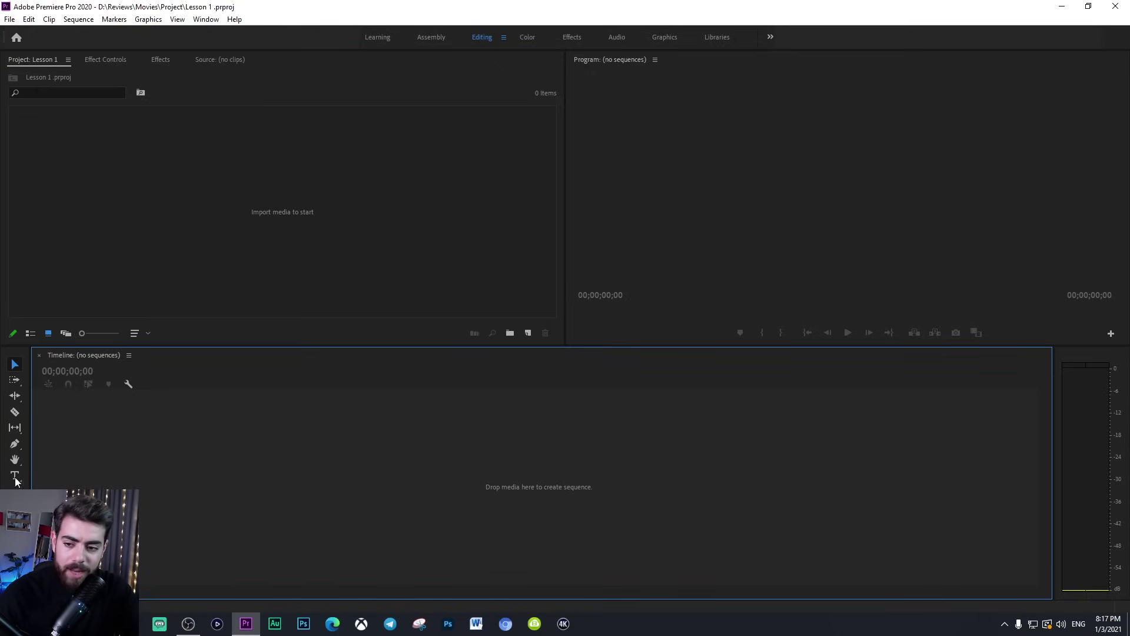
{"action": "left_click", "coordinate": [196, 219]}
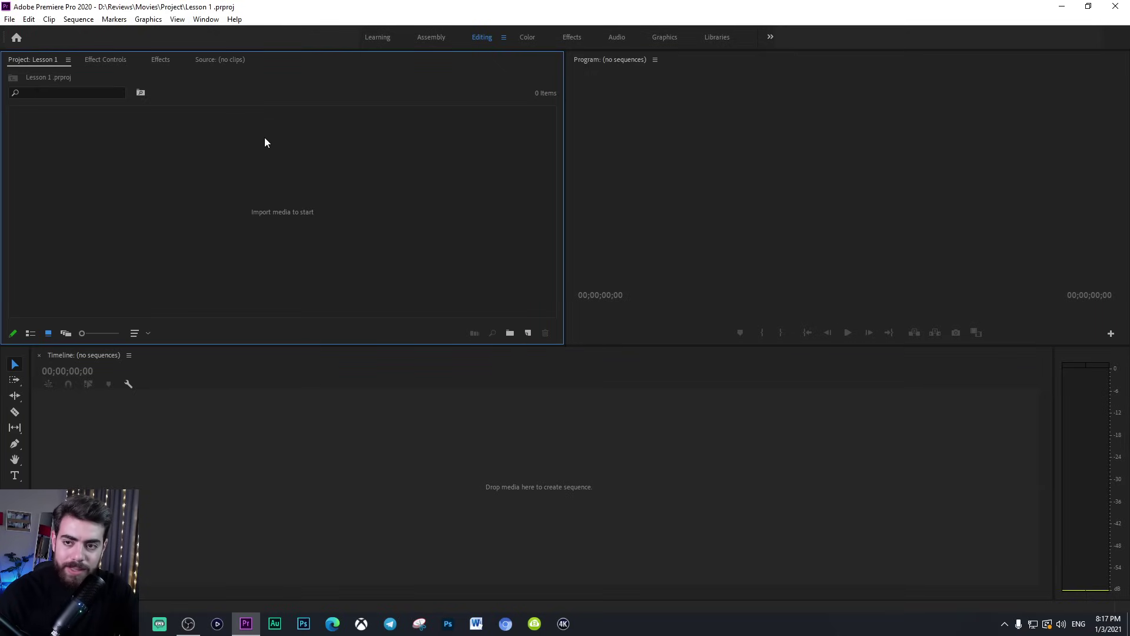
{"action": "left_click", "coordinate": [702, 168]}
{"action": "left_click", "coordinate": [325, 169]}
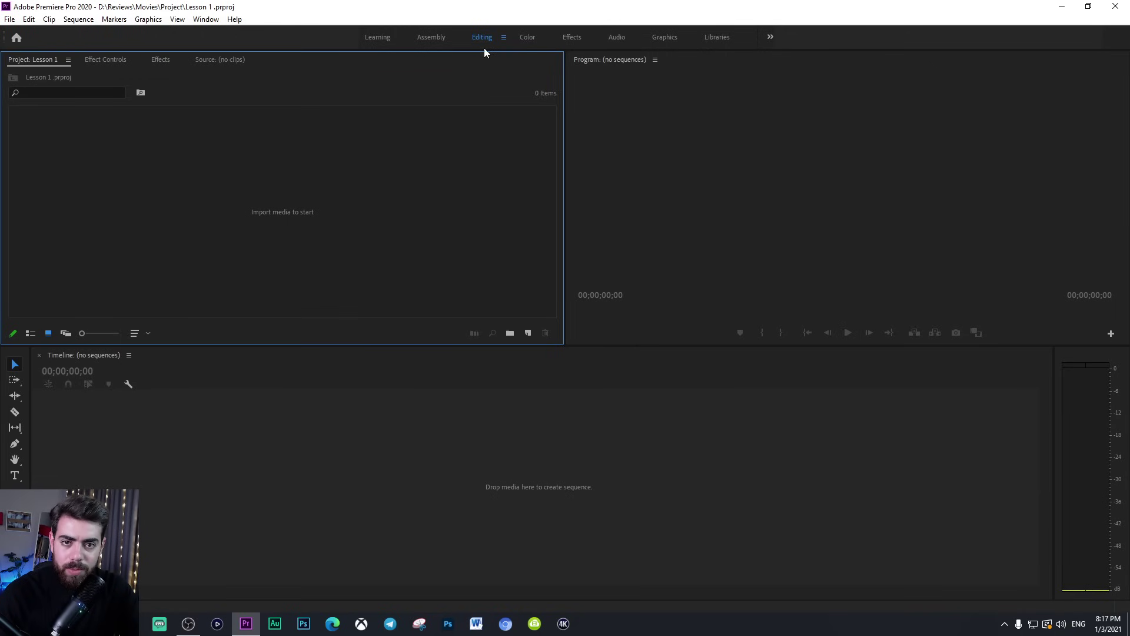
Examine which panels and workspaces are available and look at the Program monitor's place in the layout.
{"action": "left_click", "coordinate": [208, 21]}
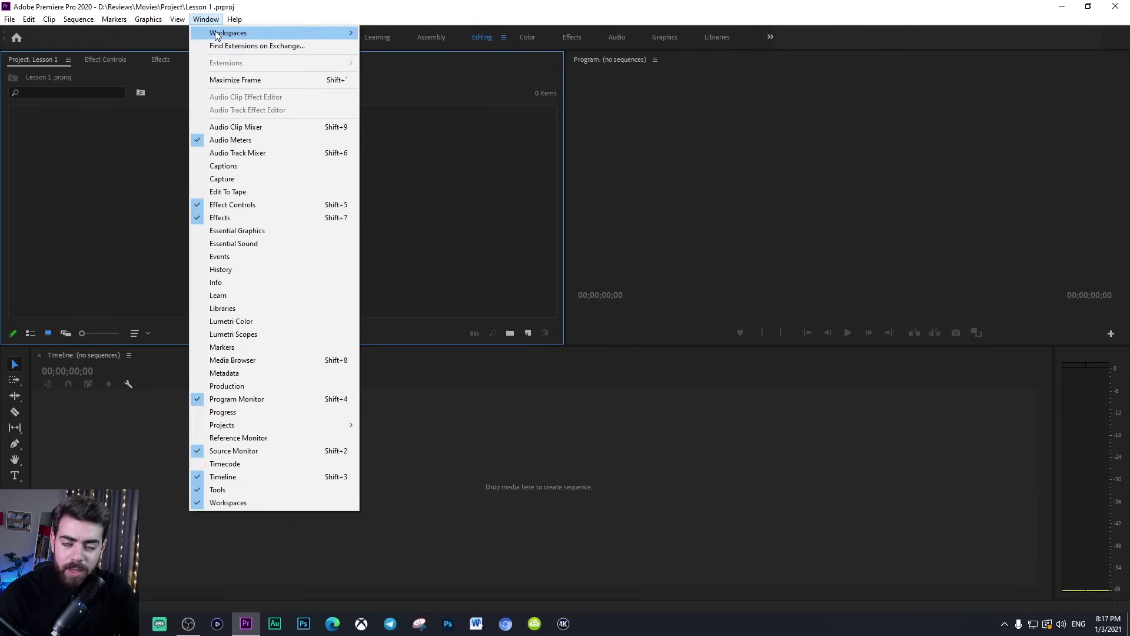
{"action": "mouse_move", "coordinate": [216, 35]}
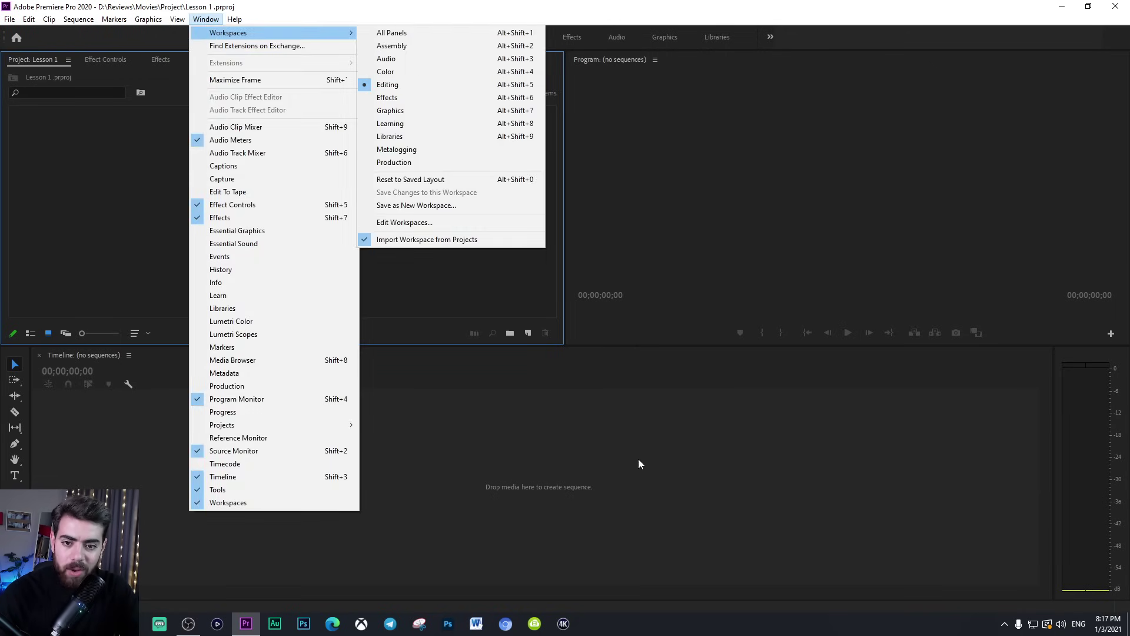
{"action": "left_click", "coordinate": [810, 171]}
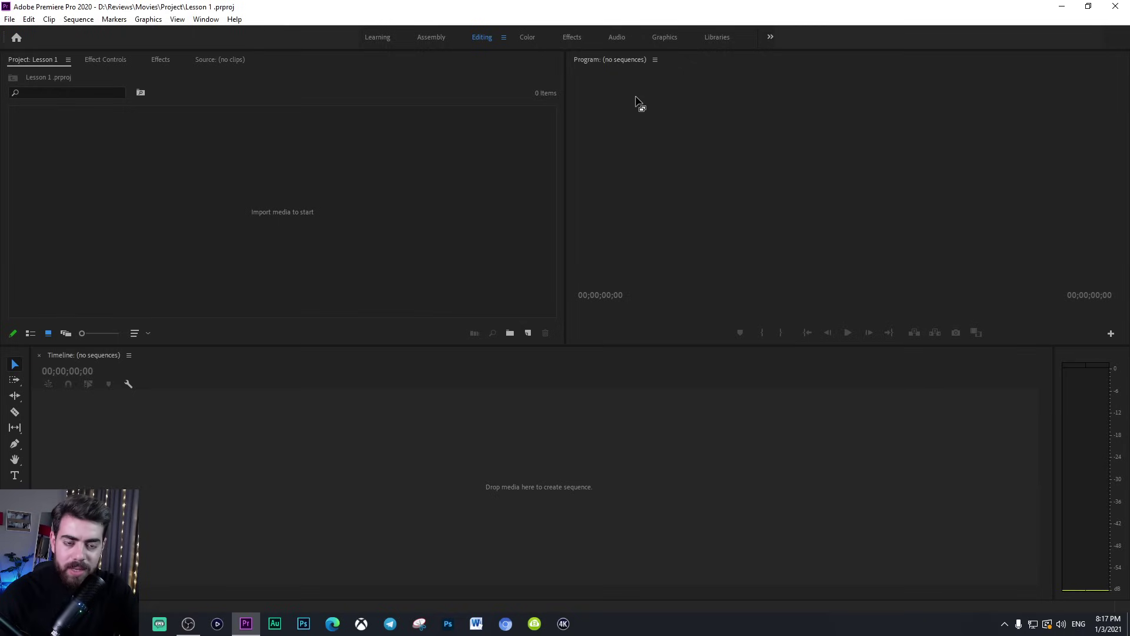
{"action": "left_click_drag", "start_coordinate": [636, 97], "coordinate": [581, 112]}
{"action": "left_click_drag", "start_coordinate": [591, 60], "coordinate": [813, 162]}
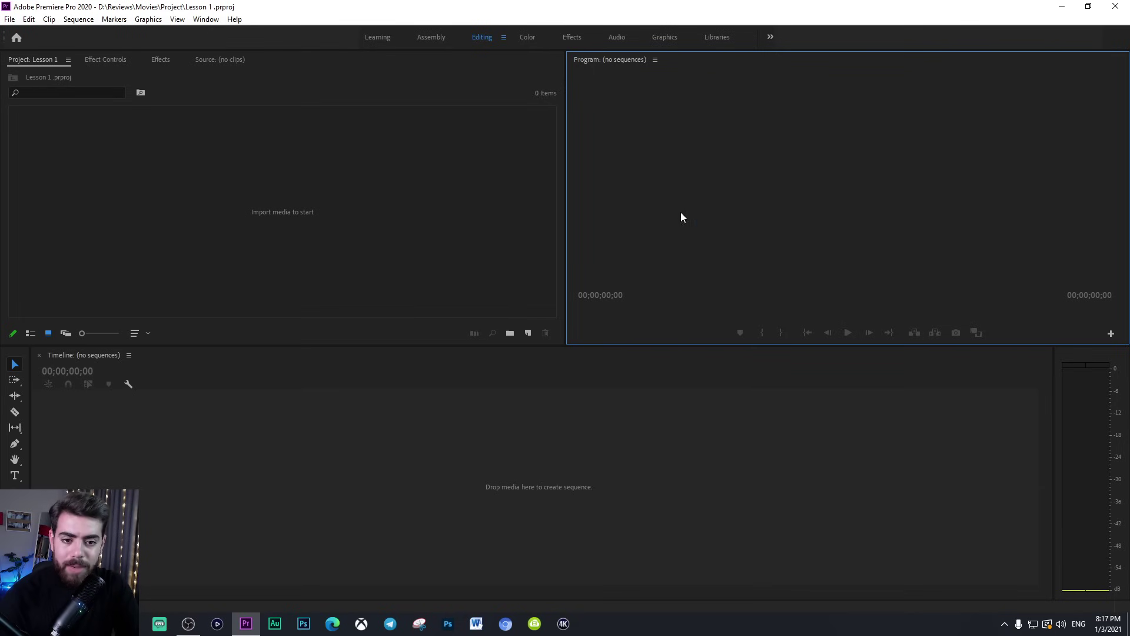
Start a new sequence and select the ARRI 1080p 25 preset to review its frame rate and track settings.
{"action": "left_click", "coordinate": [57, 219]}
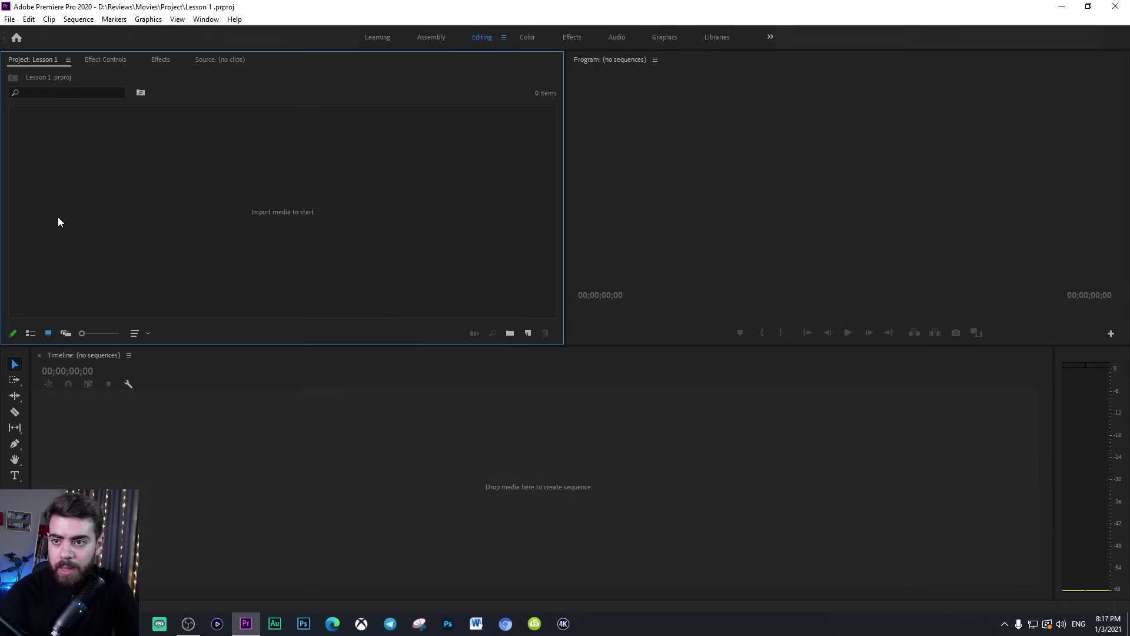
{"action": "left_click", "coordinate": [8, 19]}
{"action": "mouse_move", "coordinate": [32, 34]}
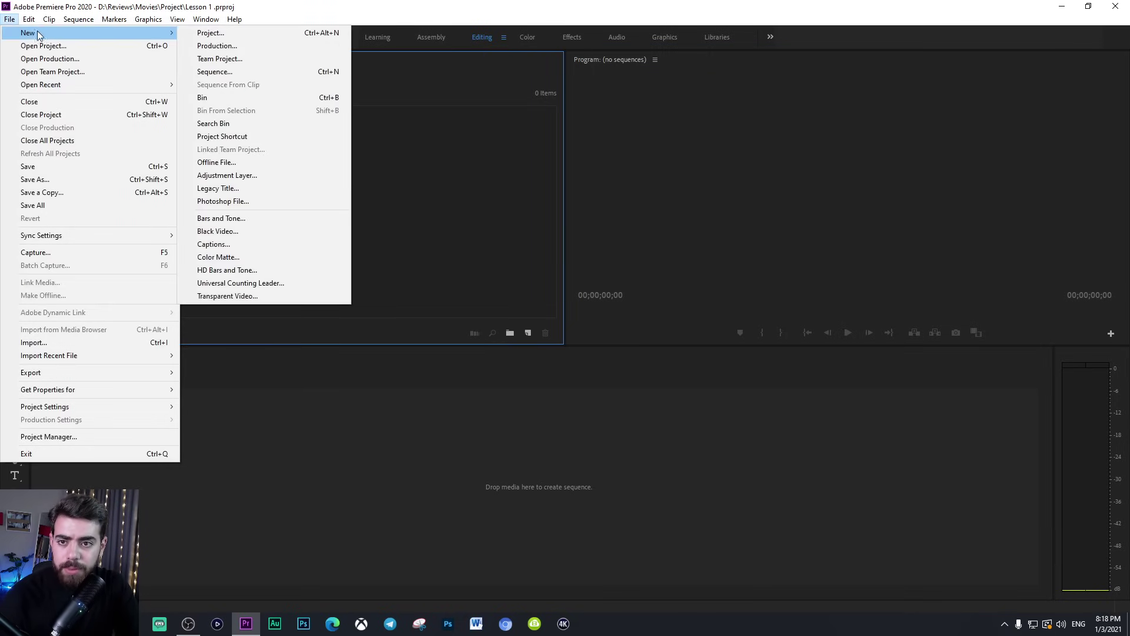
{"action": "left_click", "coordinate": [248, 72]}
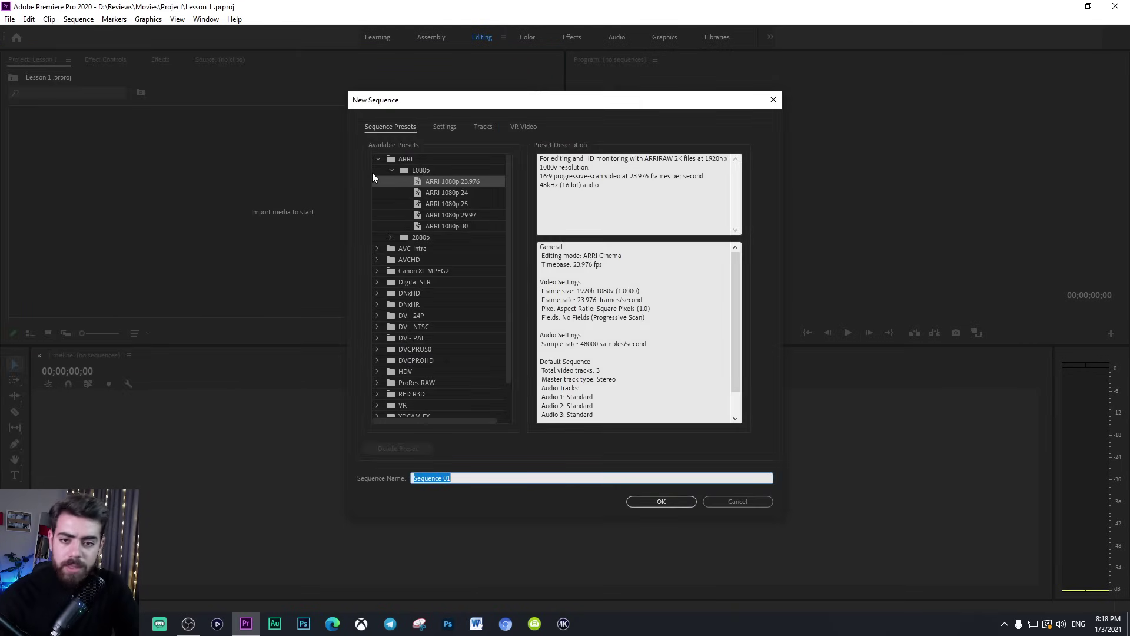
{"action": "left_click", "coordinate": [475, 203]}
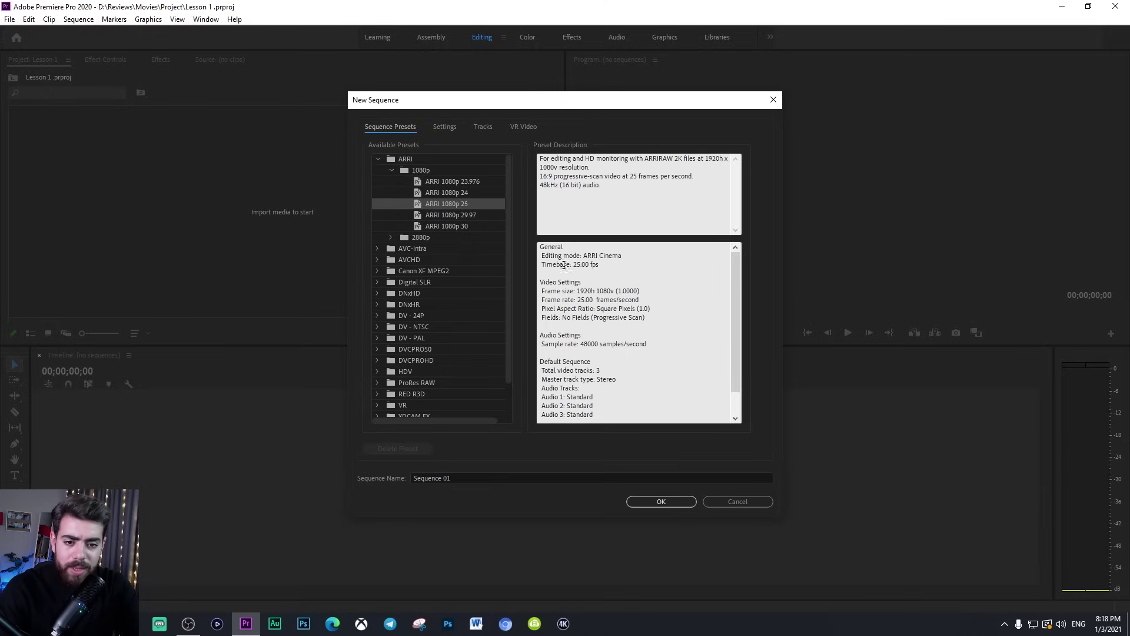
{"action": "left_click_drag", "start_coordinate": [585, 300], "coordinate": [632, 300]}
{"action": "left_click", "coordinate": [631, 301]}
{"action": "scroll", "coordinate": [625, 333], "scroll_direction": "down", "scroll_amount": 1}
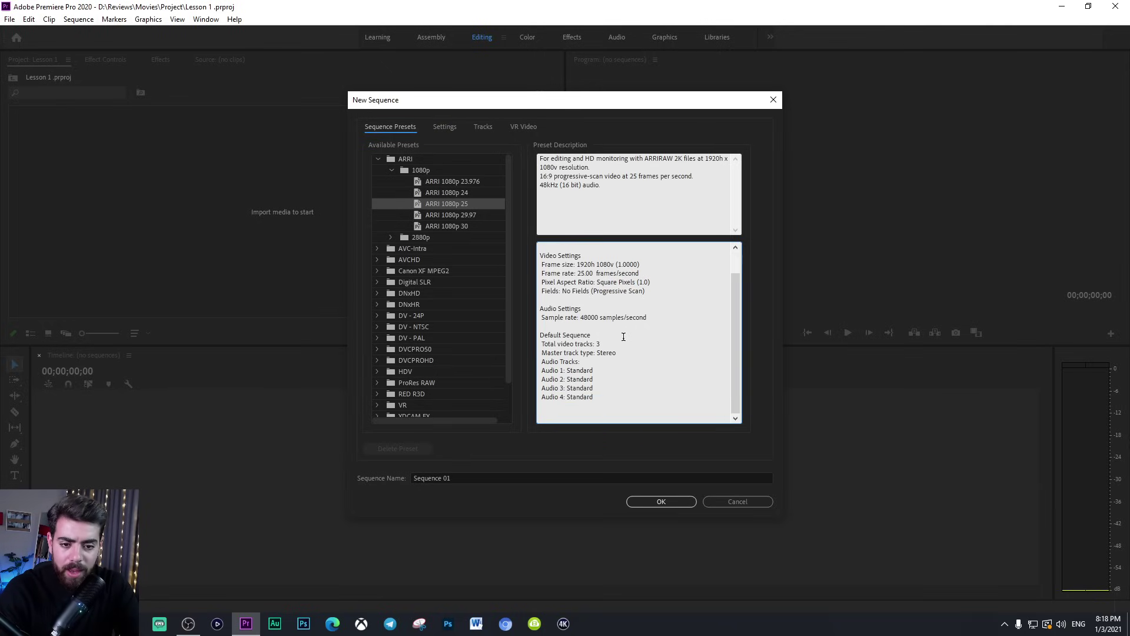
{"action": "scroll", "coordinate": [625, 333], "scroll_direction": "up", "scroll_amount": 1}
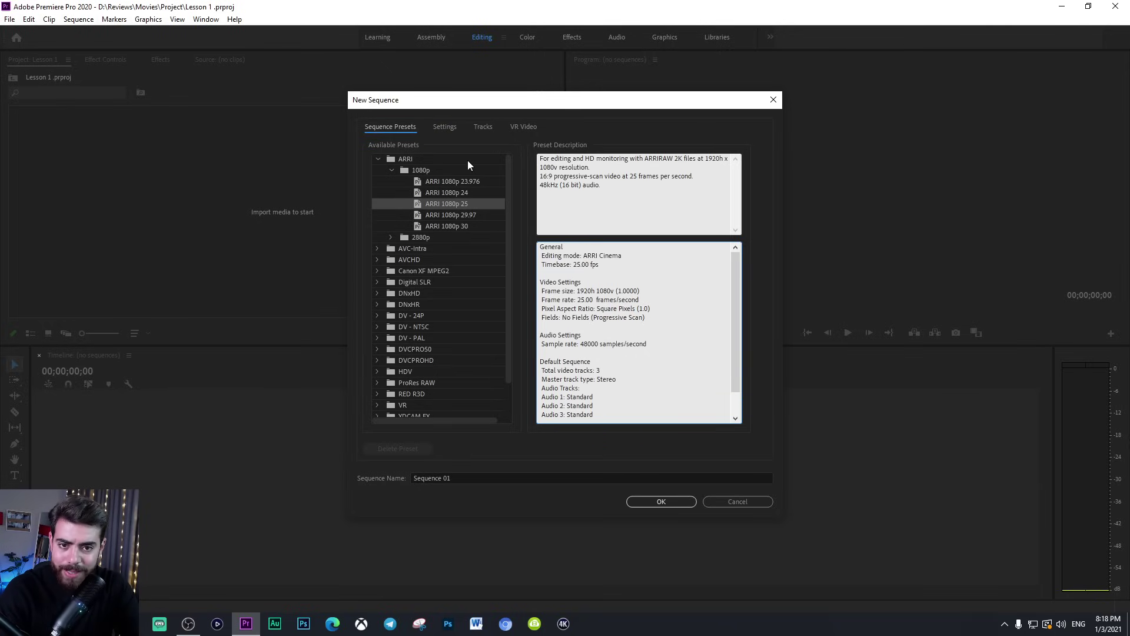
Switch to the ARRI 1080p 30 preset, check its frame rate, and keep the timebase at 30.00 frames/second.
{"action": "left_click", "coordinate": [467, 230]}
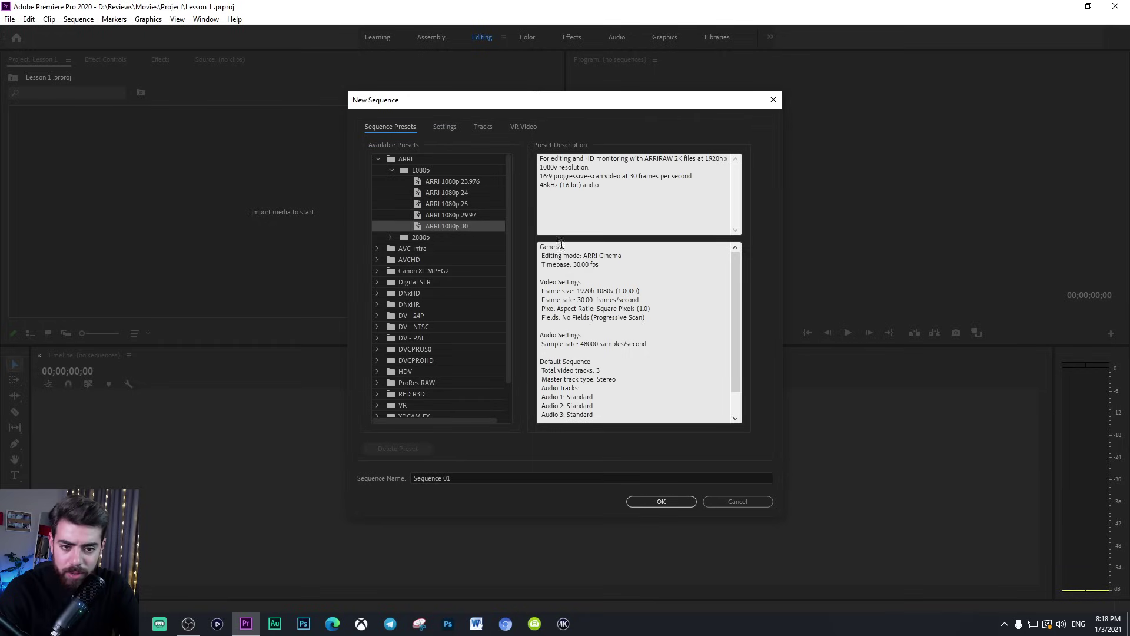
{"action": "left_click_drag", "start_coordinate": [578, 300], "coordinate": [644, 300]}
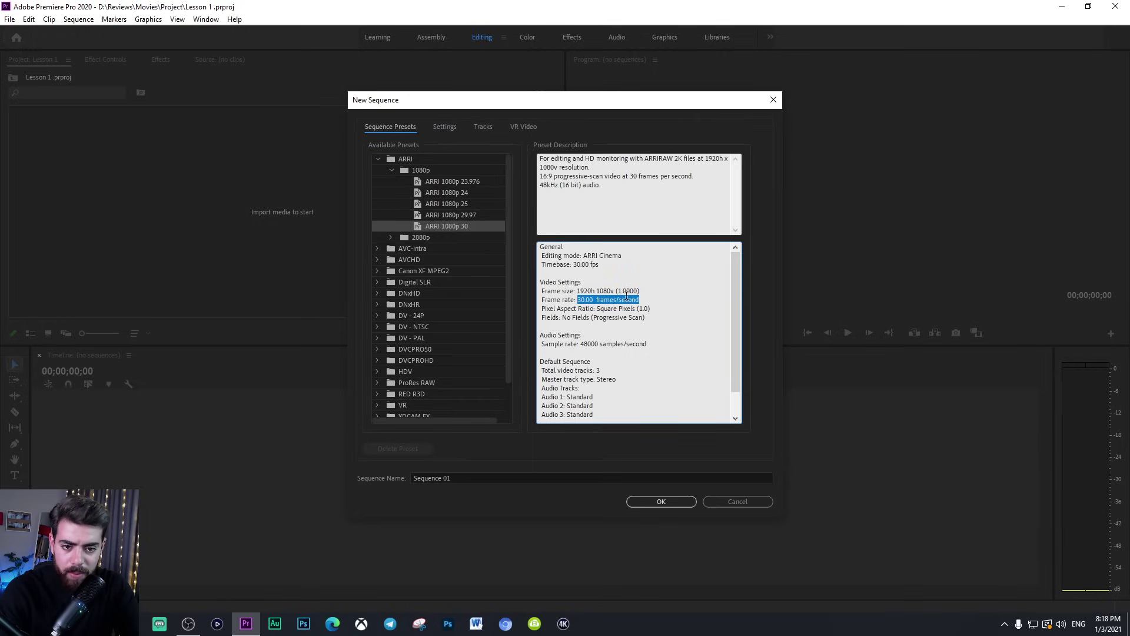
{"action": "left_click", "coordinate": [437, 126]}
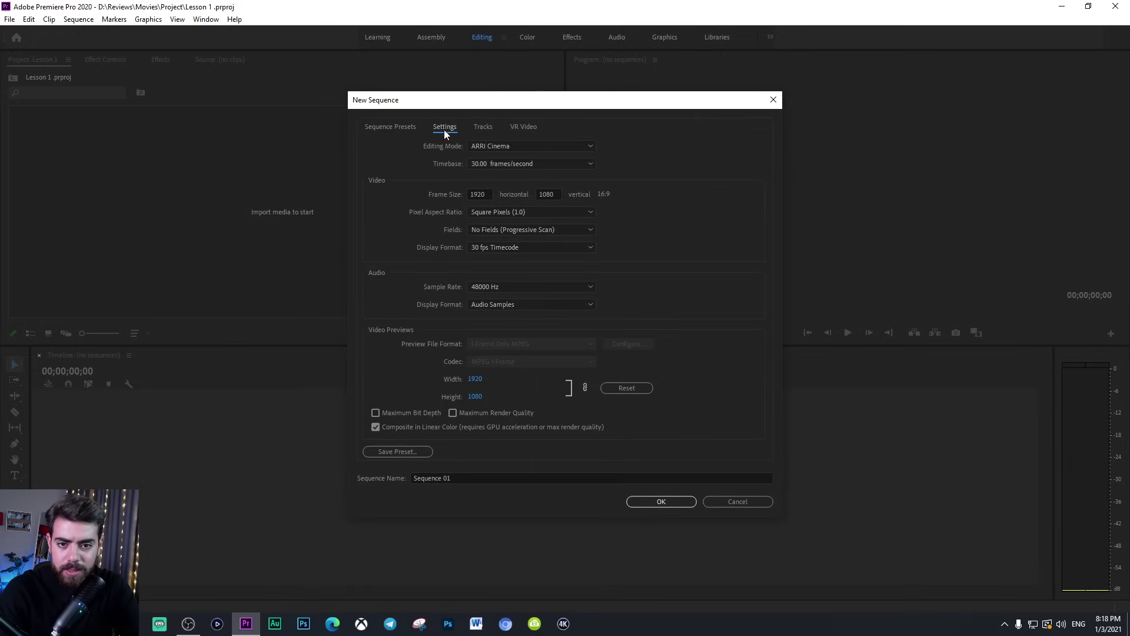
{"action": "left_click", "coordinate": [509, 164]}
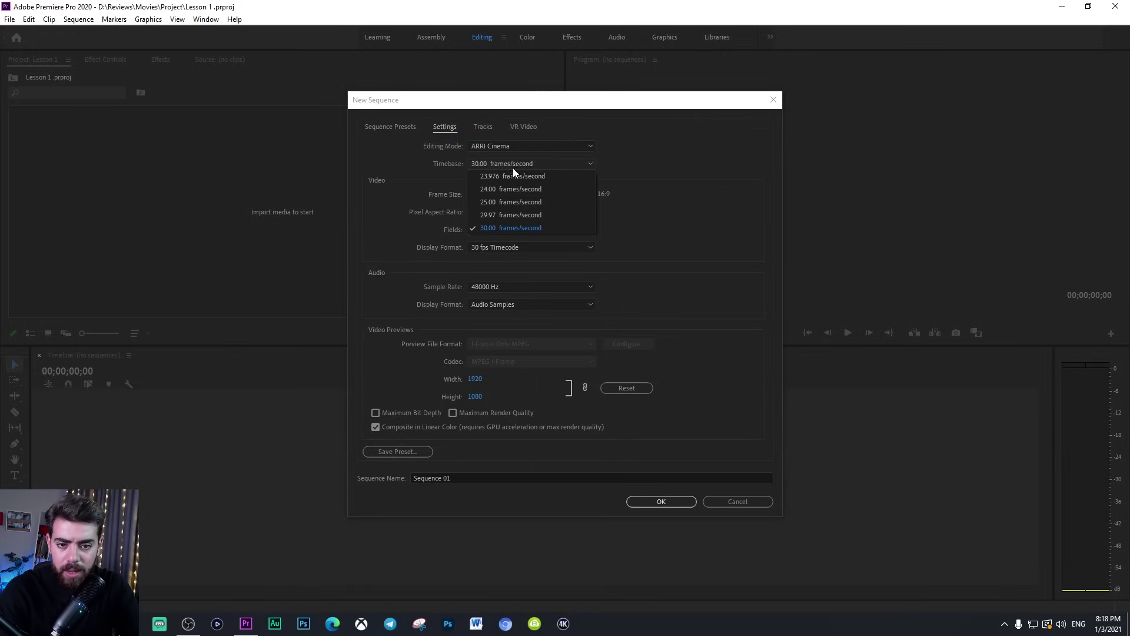
{"action": "left_click", "coordinate": [522, 228]}
{"action": "left_click", "coordinate": [383, 128]}
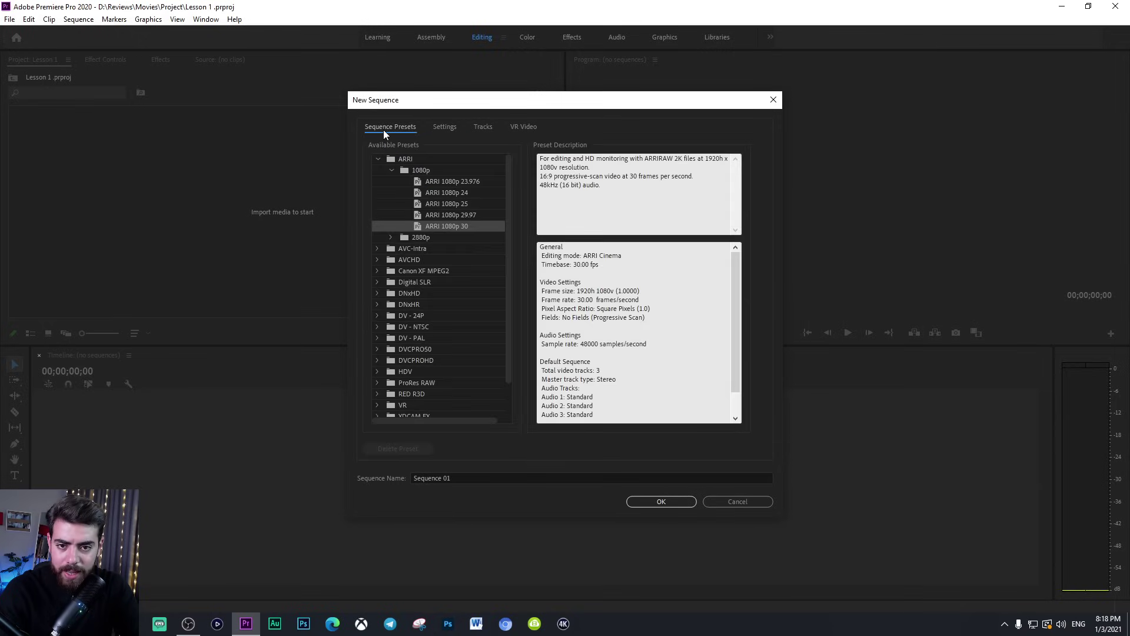
Collapse the ARRI 1080p presets and select the saved preset in the Custom folder for the new sequence.
{"action": "left_click", "coordinate": [392, 170]}
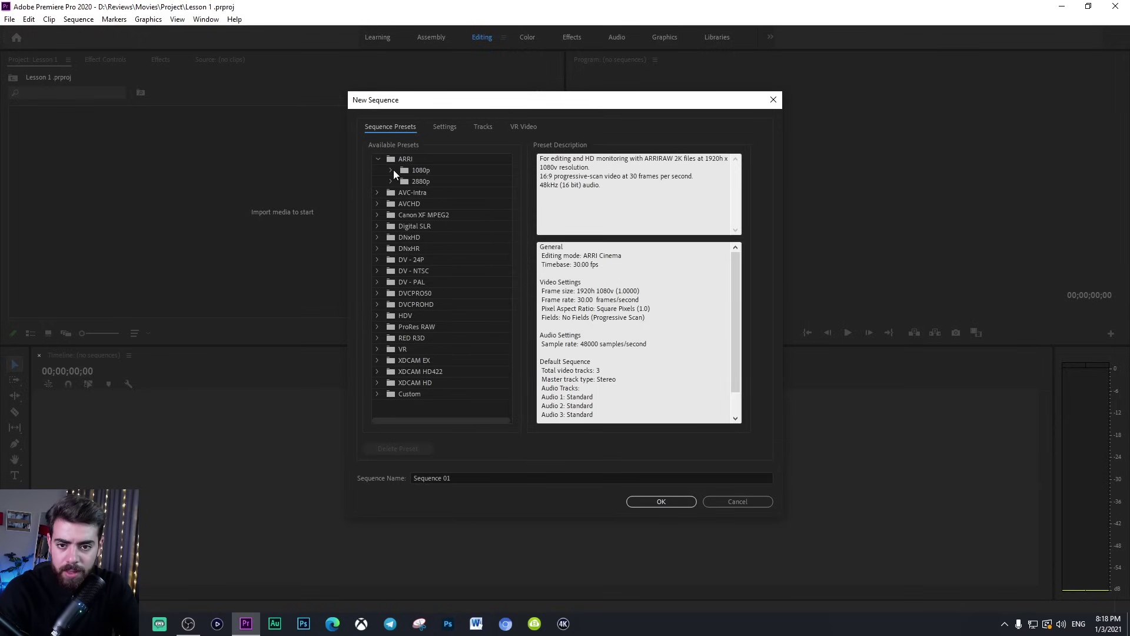
{"action": "left_click", "coordinate": [383, 394]}
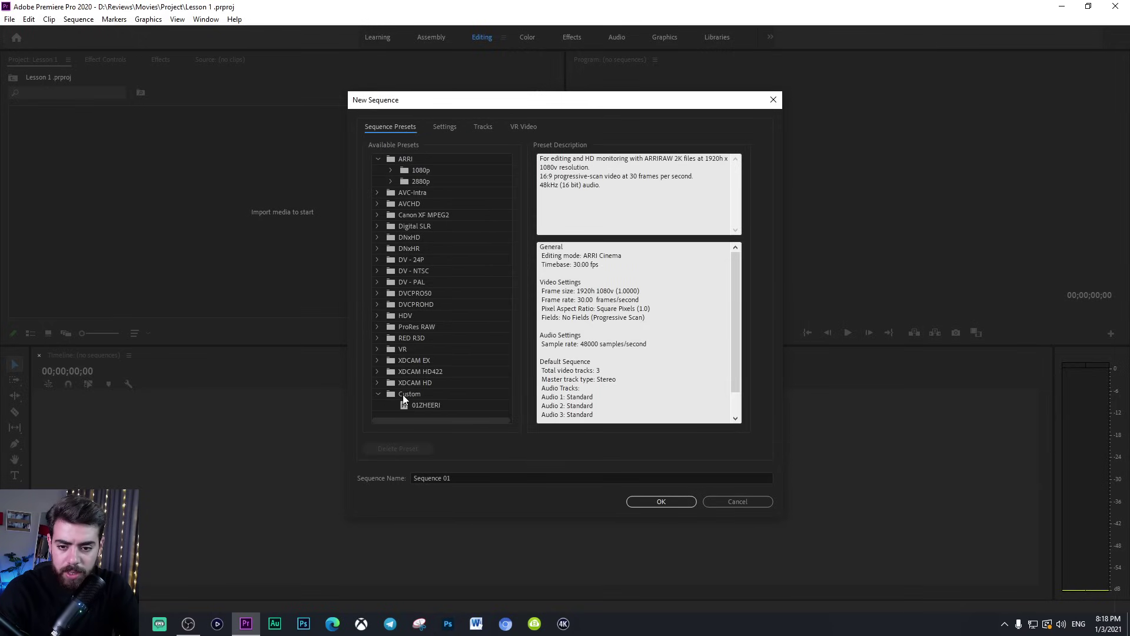
{"action": "left_click", "coordinate": [425, 405]}
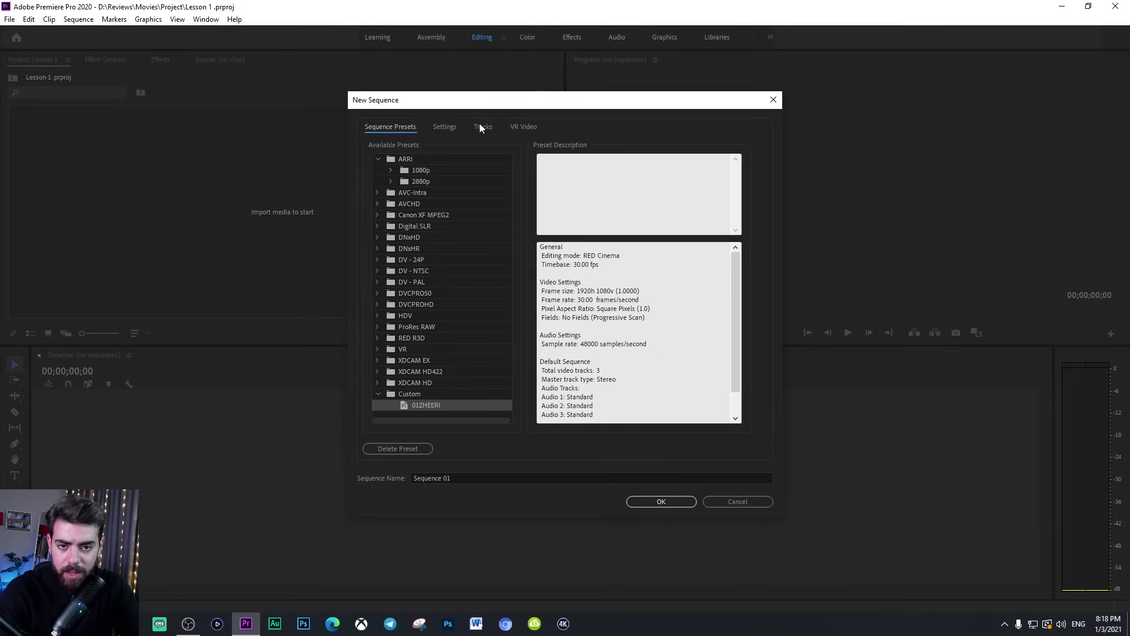
Check the timebase options of the custom preset, and select the ARRI 1080p 25 preset for the new sequence.
{"action": "left_click", "coordinate": [444, 127]}
{"action": "left_click", "coordinate": [533, 165]}
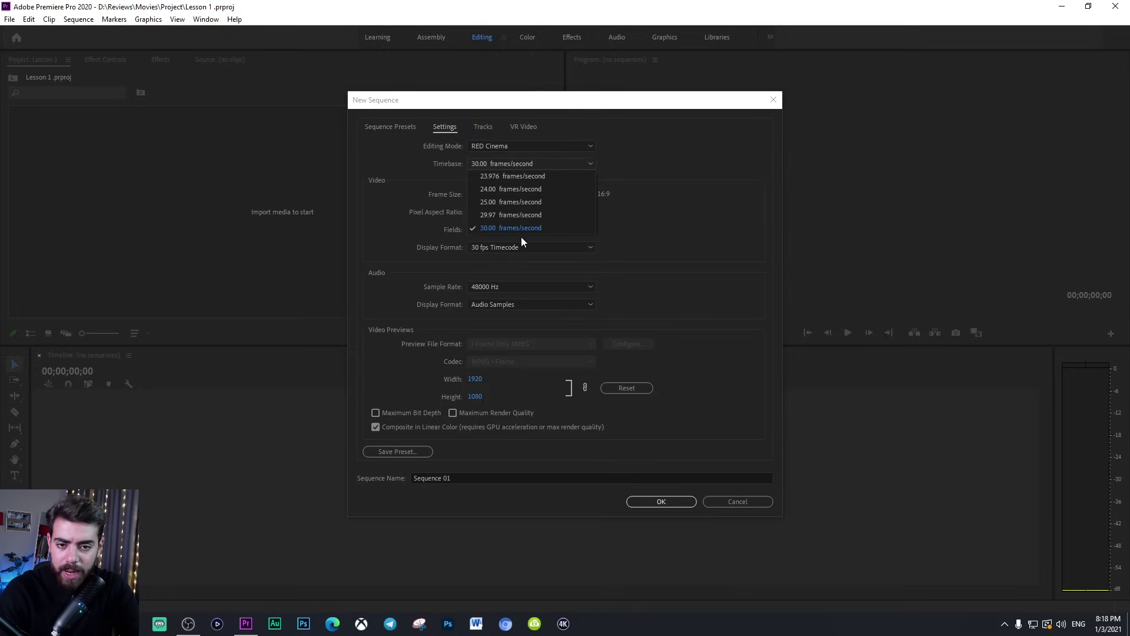
{"action": "left_click", "coordinate": [398, 126]}
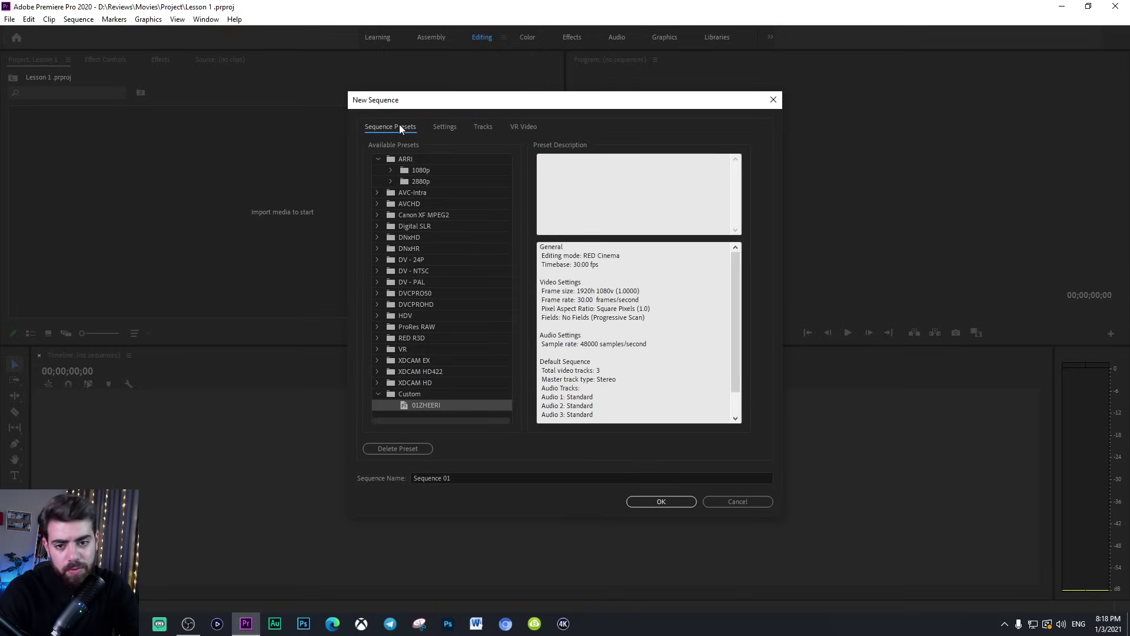
{"action": "left_click", "coordinate": [392, 170]}
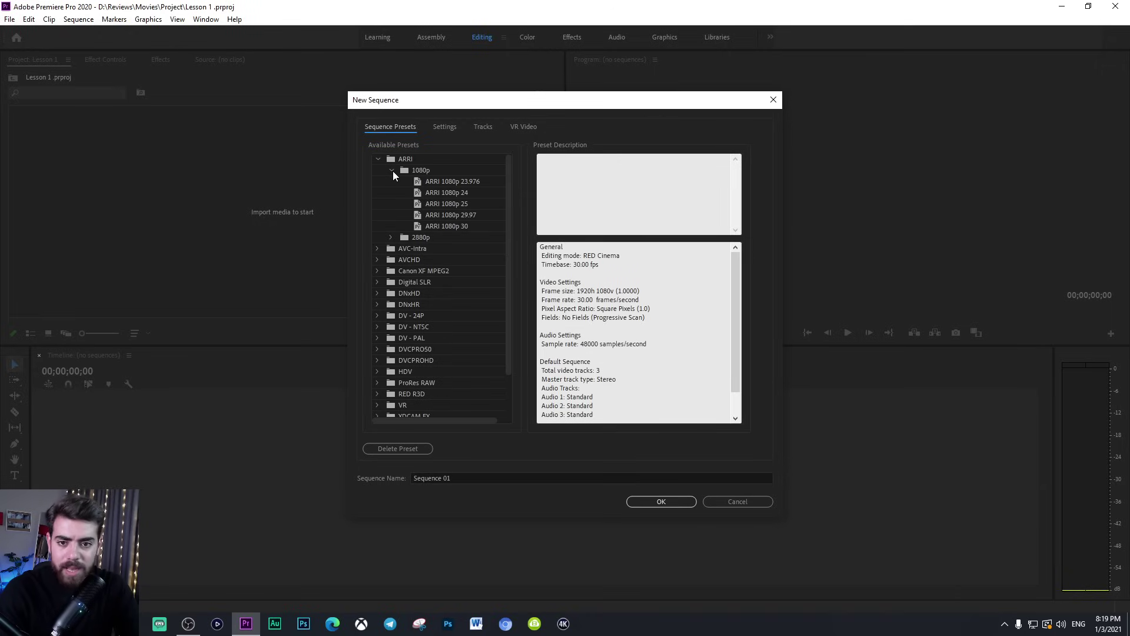
{"action": "left_click", "coordinate": [459, 227]}
{"action": "scroll", "coordinate": [430, 265], "scroll_direction": "down", "scroll_amount": 2}
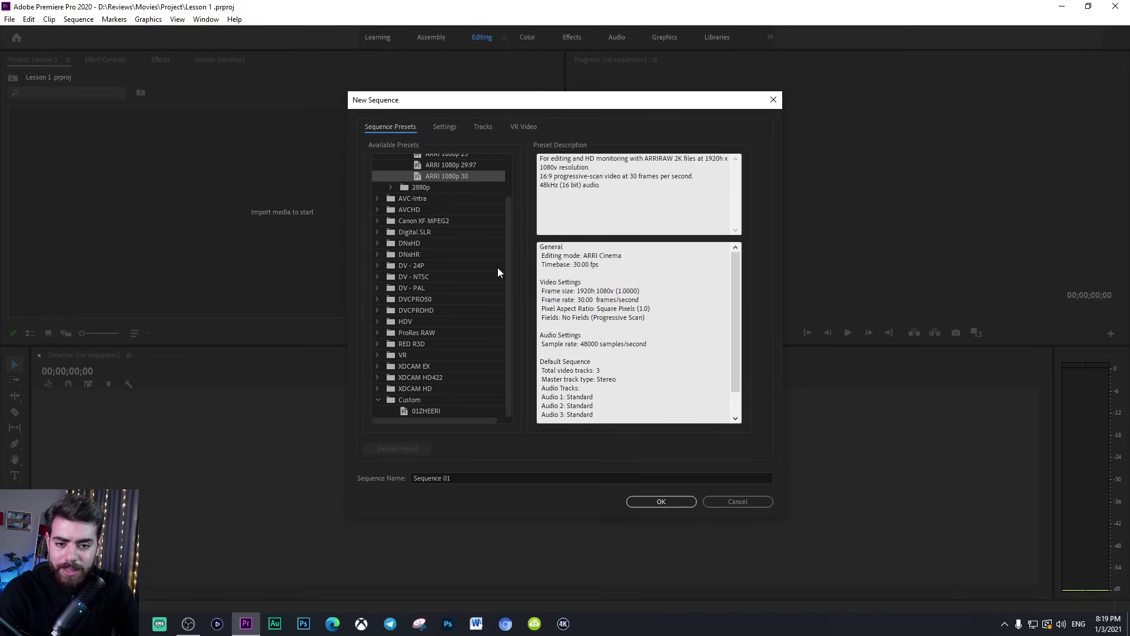
{"action": "scroll", "coordinate": [452, 227], "scroll_direction": "up", "scroll_amount": 2}
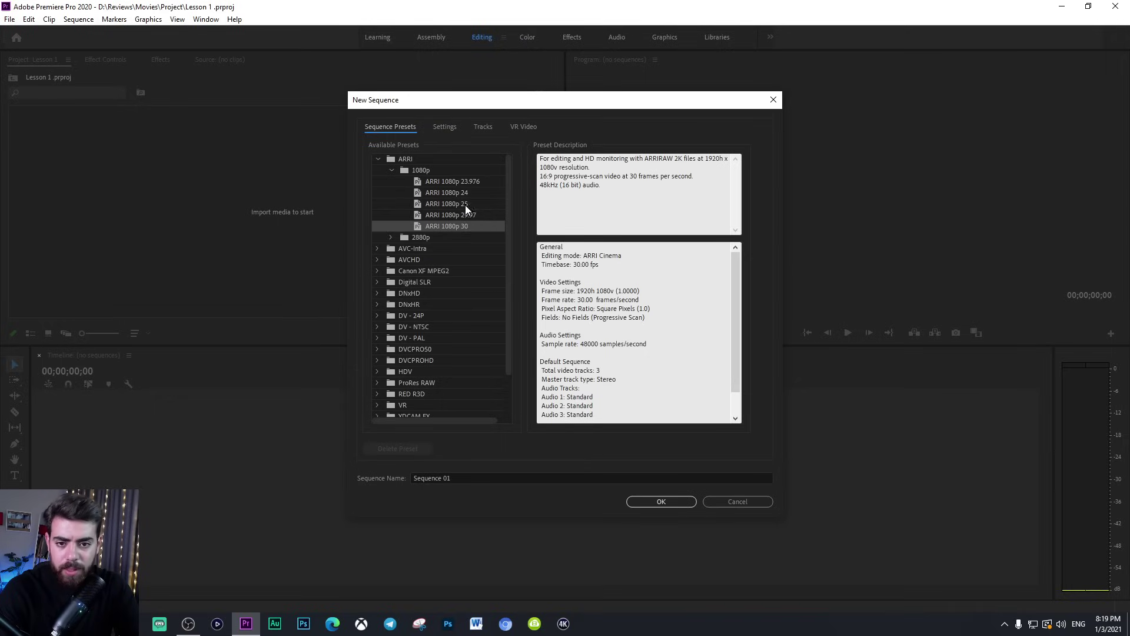
{"action": "left_click", "coordinate": [465, 204]}
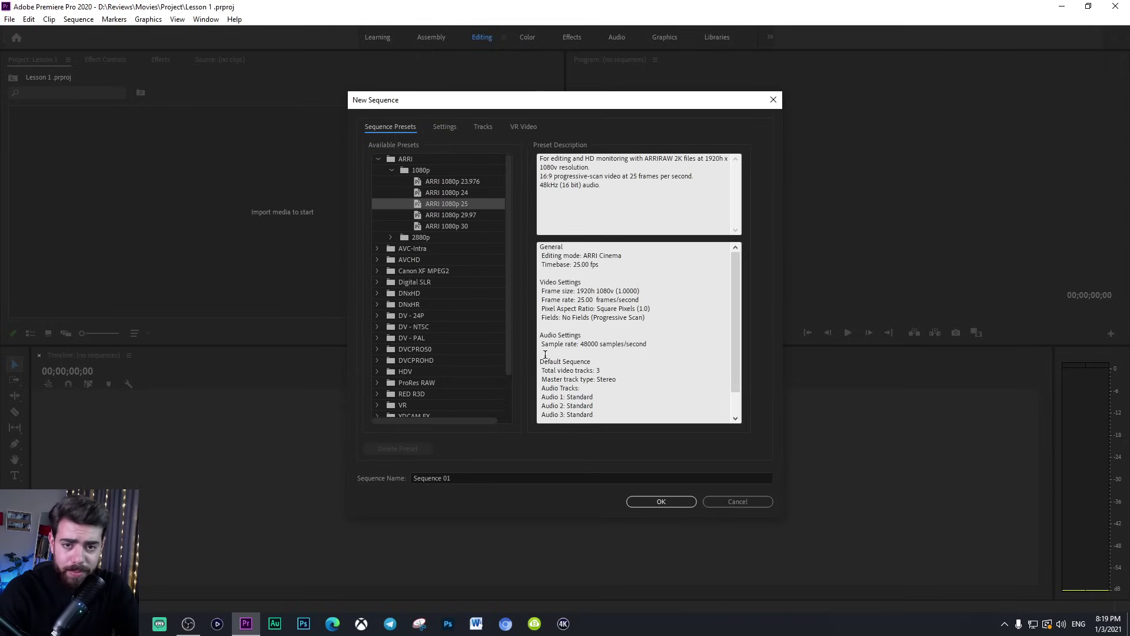
Name the new sequence LESSON 1.
{"action": "left_click", "coordinate": [449, 477]}
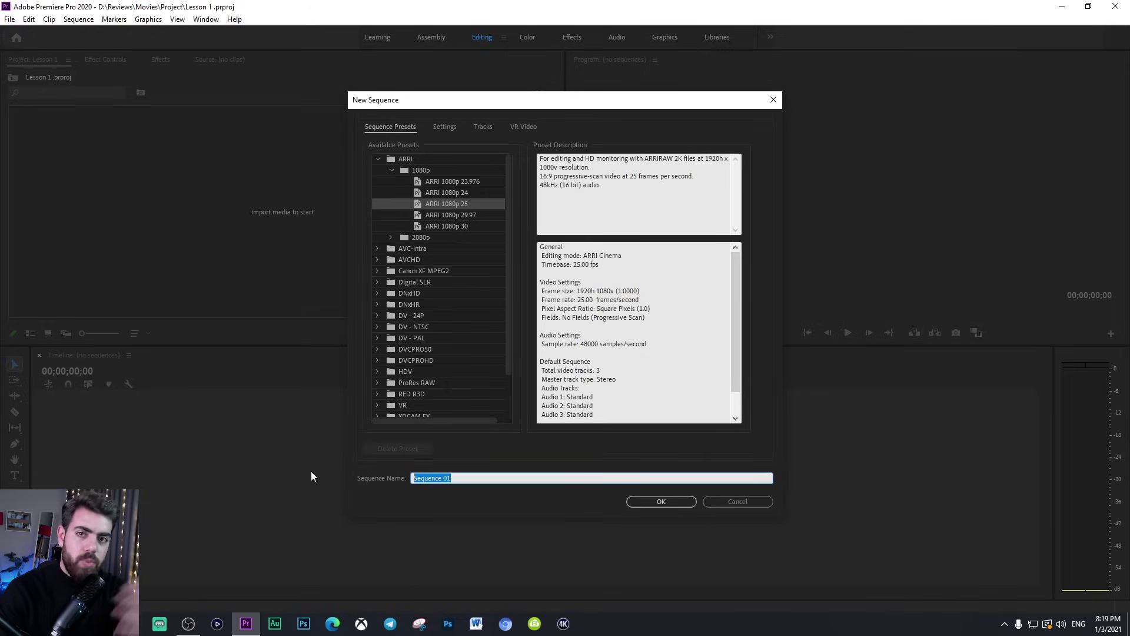
{"action": "type", "text": "L"}
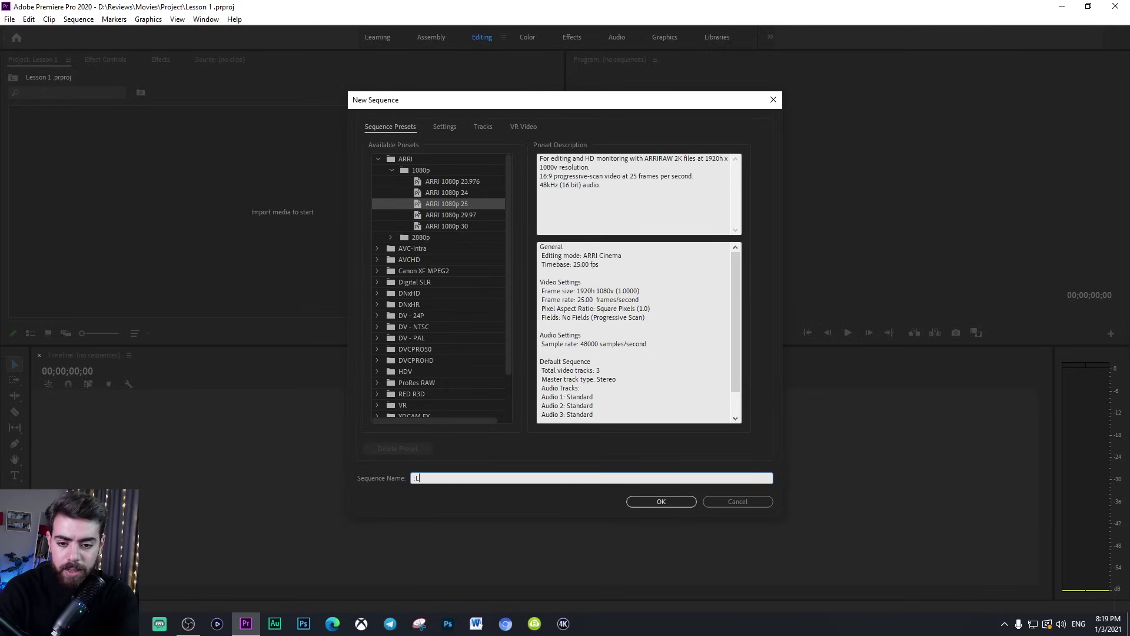
{"action": "key", "text": "BackSpace"}
{"action": "key", "text": "BackSpace"}
{"action": "type", "text": "LESSON"}
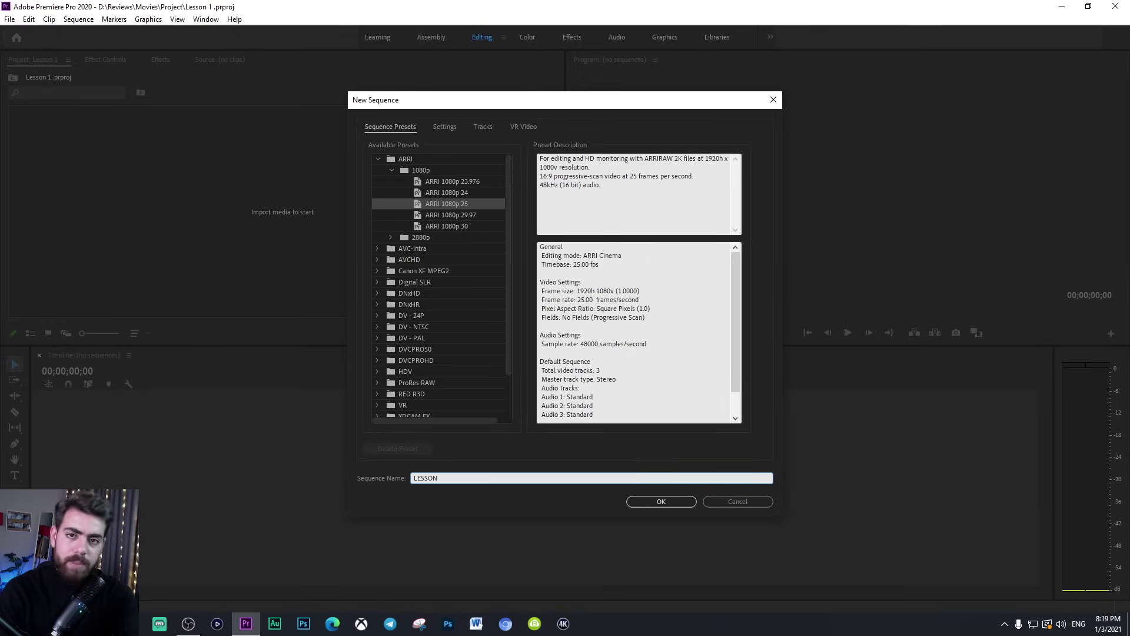
{"action": "type", "text": " 1"}
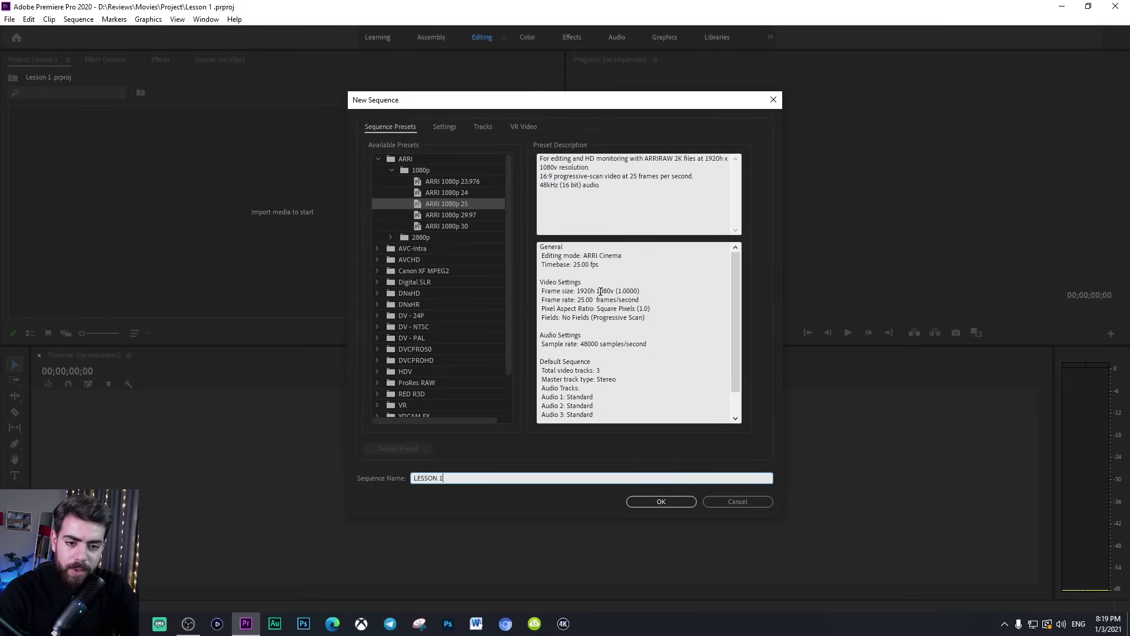
Review the frame size, keep the audio sample rate at 48000 Hz, and create the sequence.
{"action": "left_click_drag", "start_coordinate": [581, 296], "coordinate": [660, 292]}
{"action": "left_click", "coordinate": [659, 294]}
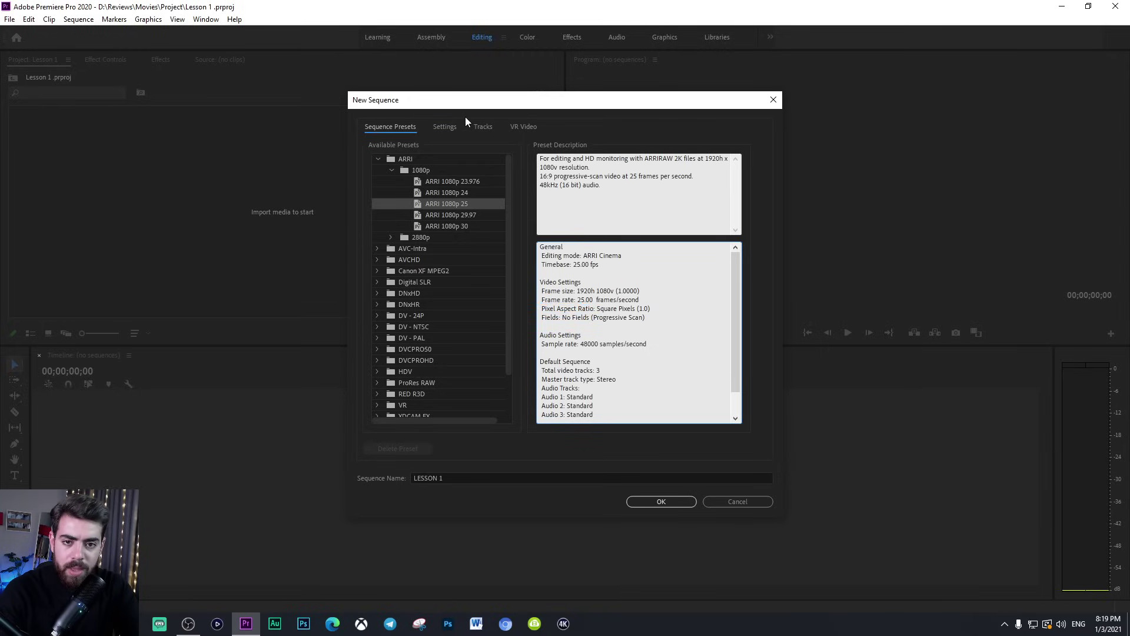
{"action": "left_click", "coordinate": [448, 126]}
{"action": "left_click", "coordinate": [486, 287]}
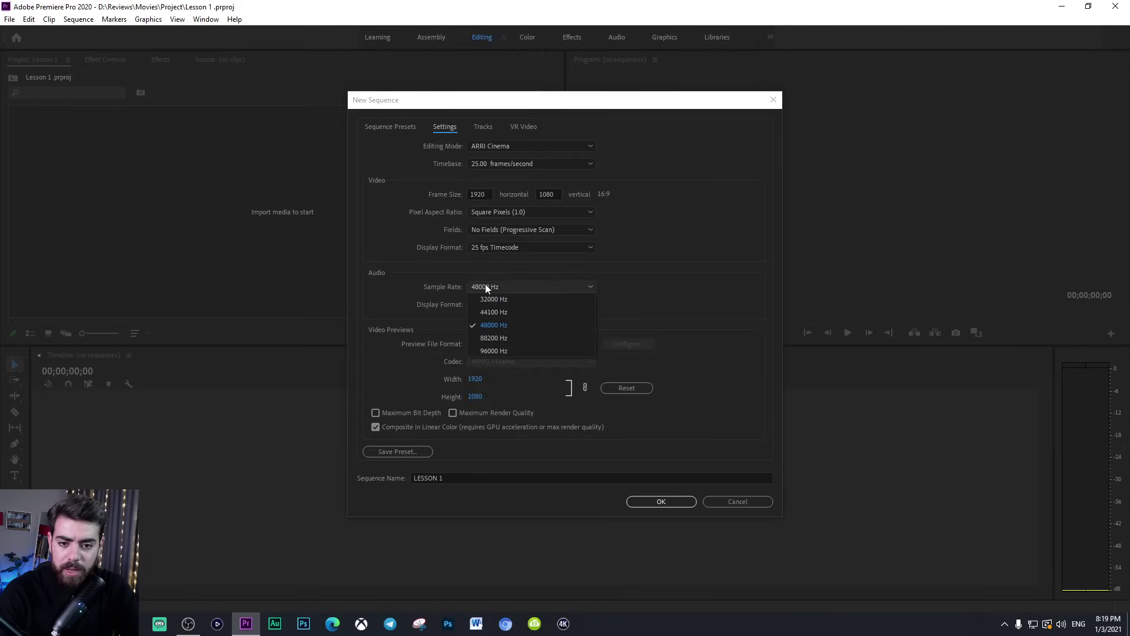
{"action": "left_click", "coordinate": [503, 324]}
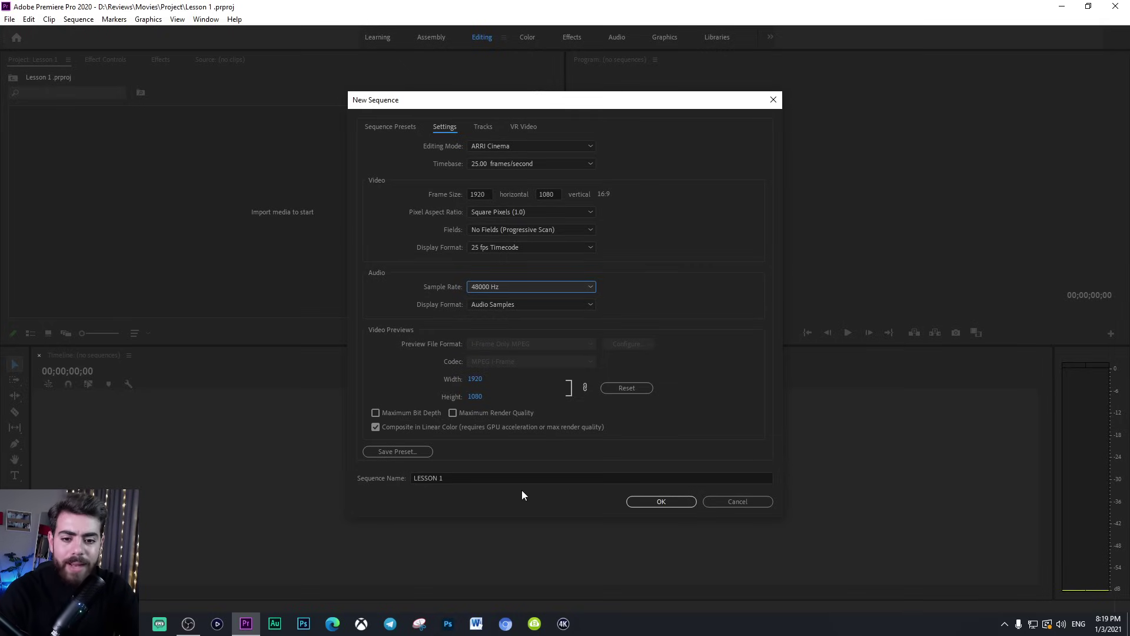
{"action": "left_click", "coordinate": [668, 502]}
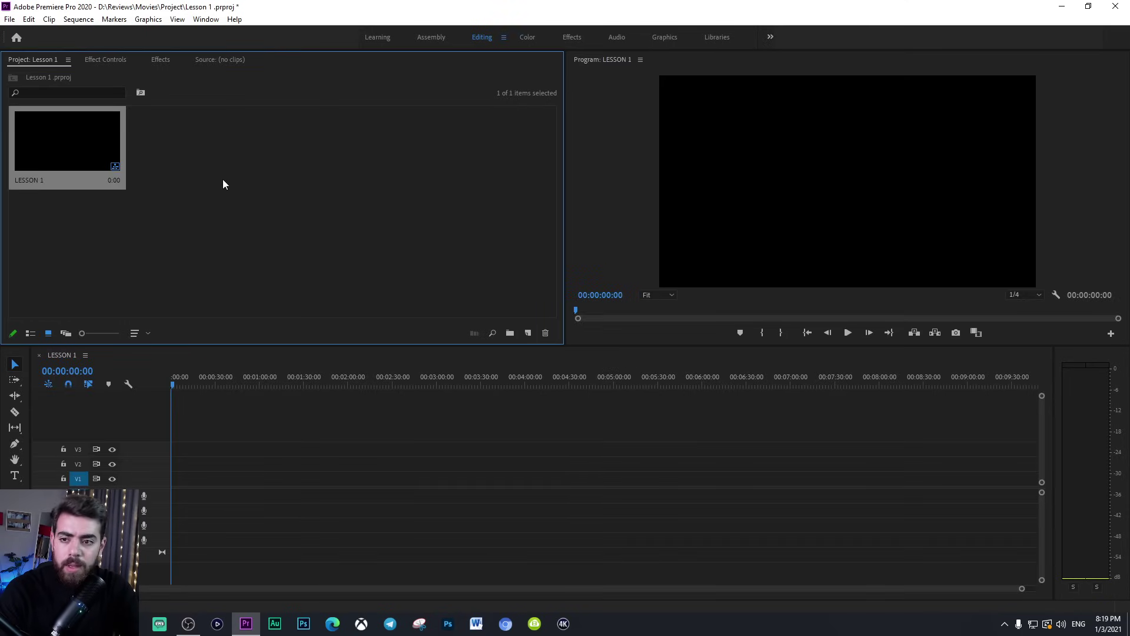
Move the LESSON 1 playhead to 00:00:00:10 and enlarge the timeline area to give its tracks more height.
{"action": "left_click", "coordinate": [206, 180]}
{"action": "left_click", "coordinate": [72, 163]}
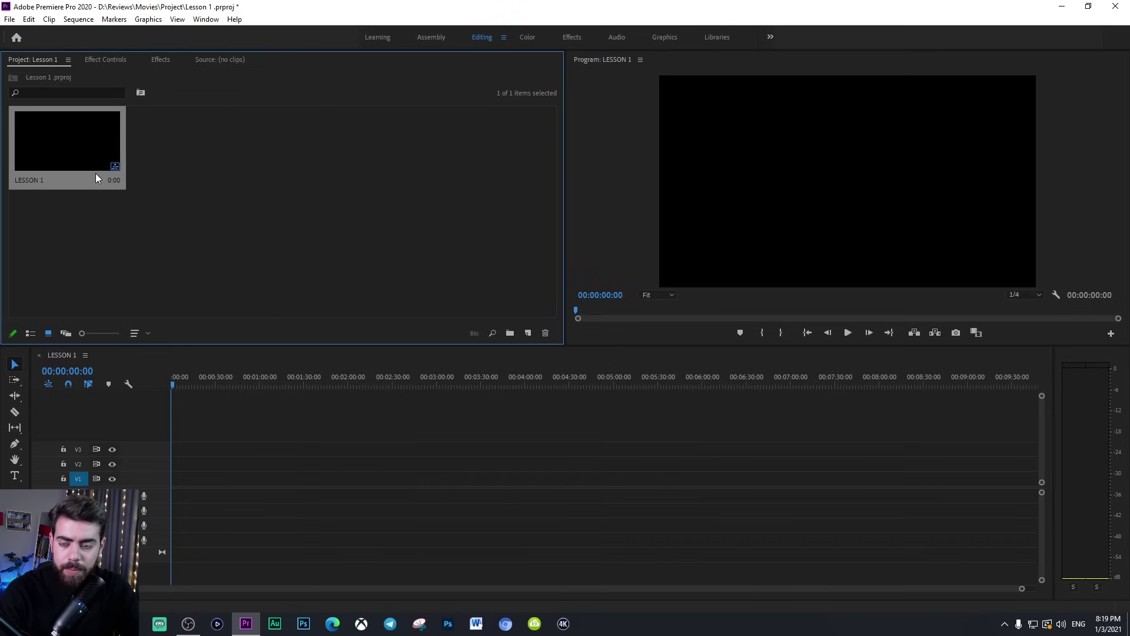
{"action": "mouse_move", "coordinate": [180, 384]}
{"action": "left_mouse_down"}
{"action": "mouse_move", "coordinate": [849, 386]}
{"action": "mouse_move", "coordinate": [174, 396]}
{"action": "left_mouse_up"}
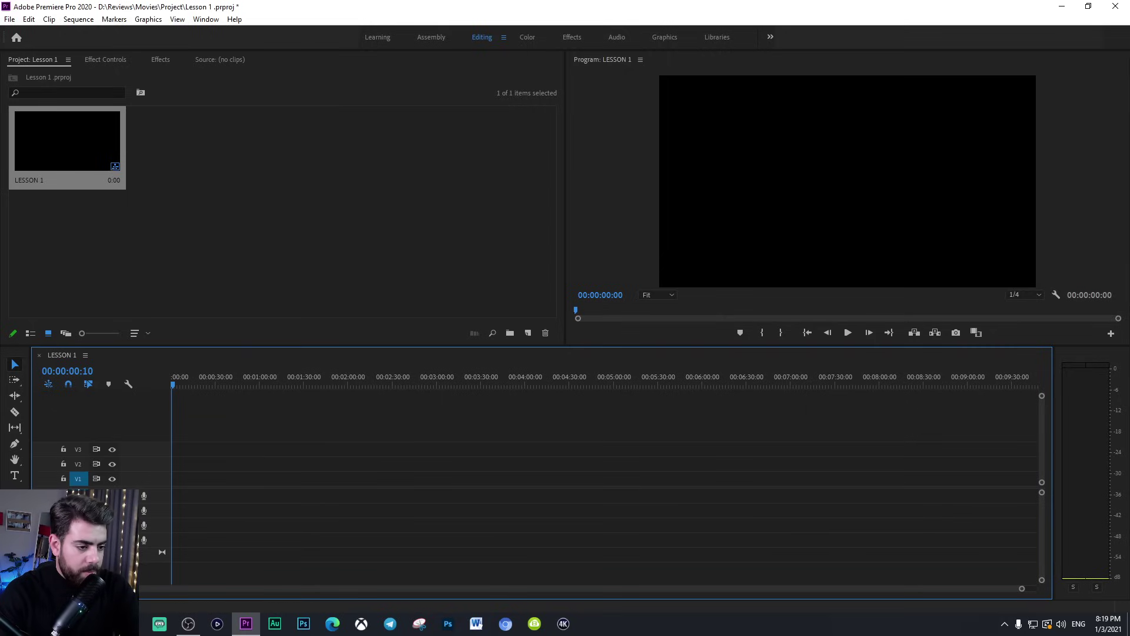
{"action": "left_click", "coordinate": [188, 623]}
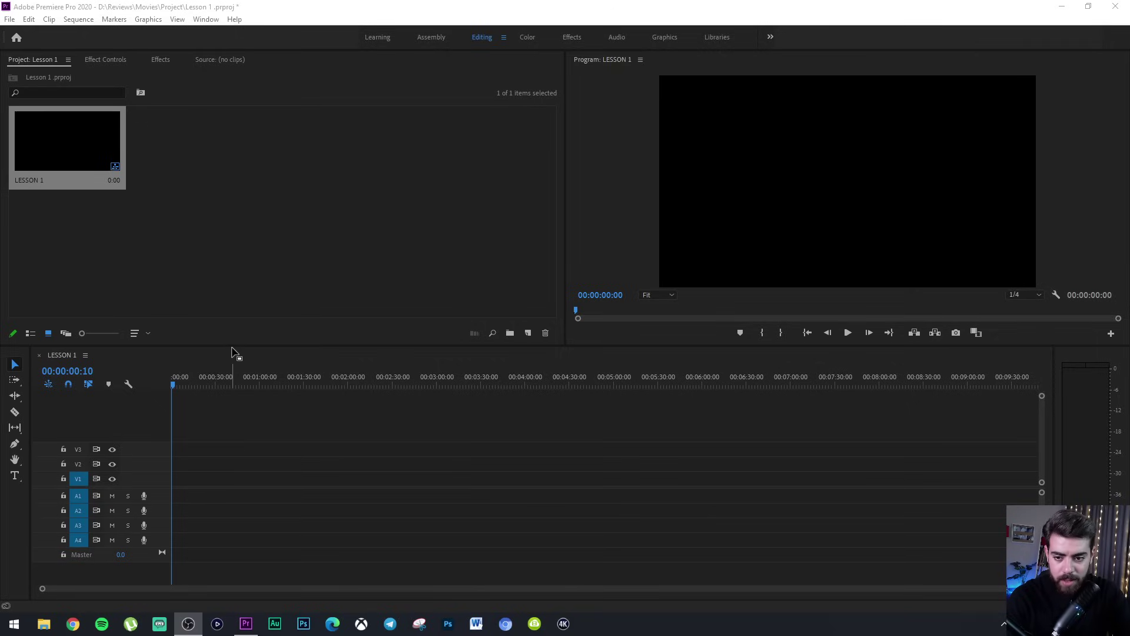
{"action": "left_click_drag", "start_coordinate": [232, 346], "coordinate": [234, 304]}
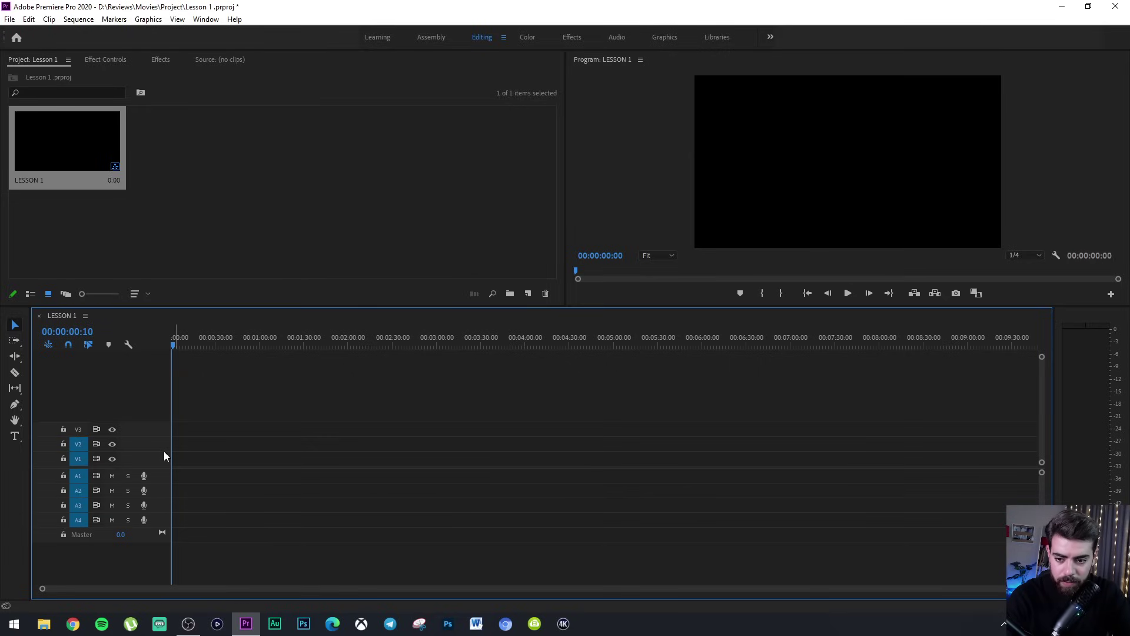
Switch to File Explorer, move its window off the project, and import MVI_1780.MP4 from it into the project.
{"action": "left_click", "coordinate": [223, 211]}
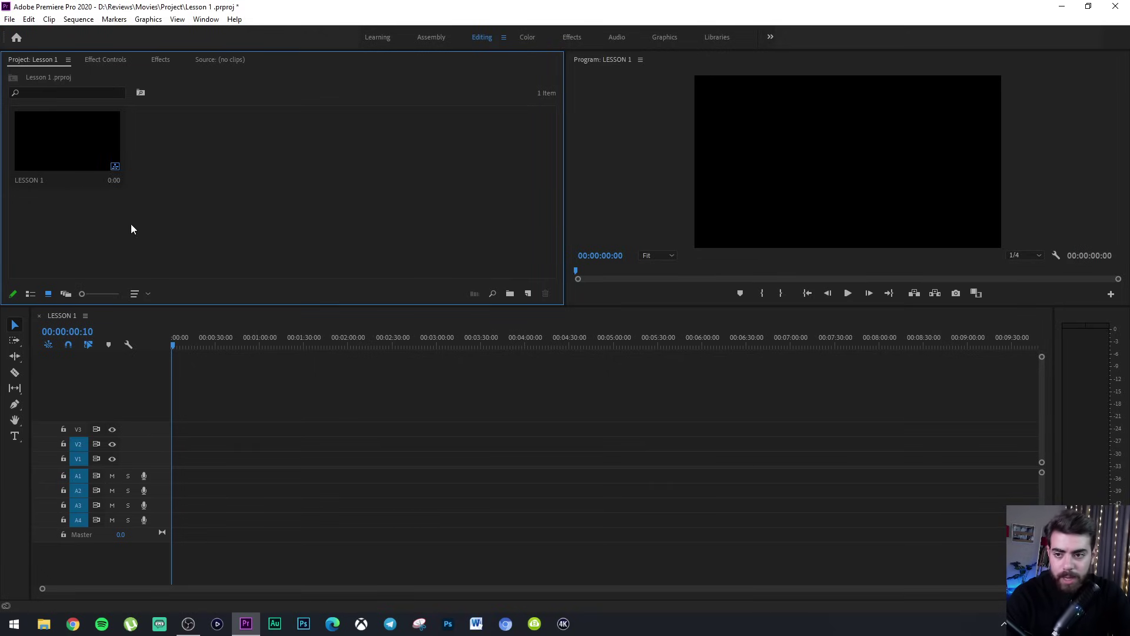
{"action": "right_click", "coordinate": [184, 175]}
{"action": "left_click", "coordinate": [367, 216]}
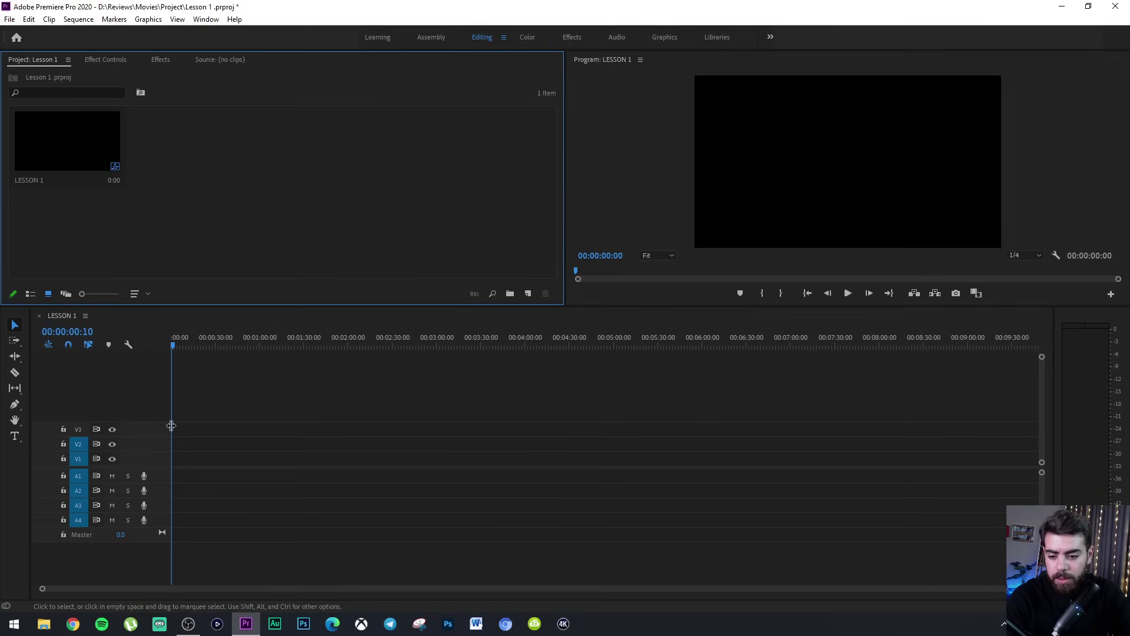
{"action": "left_click", "coordinate": [44, 624]}
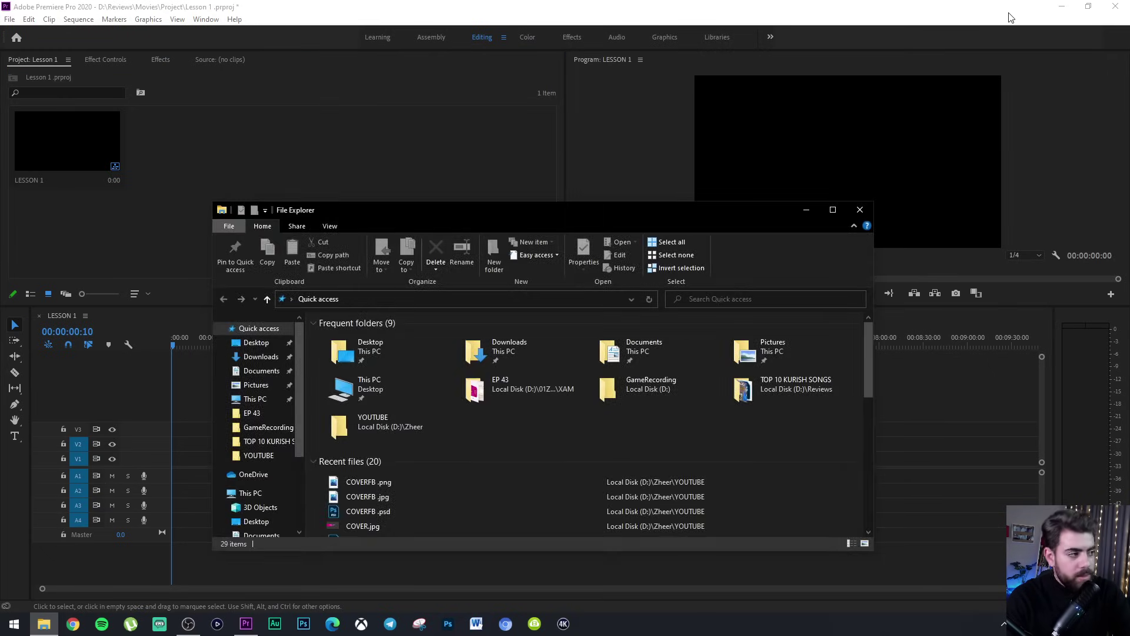
{"action": "left_click_drag", "start_coordinate": [669, 213], "coordinate": [1127, 215]}
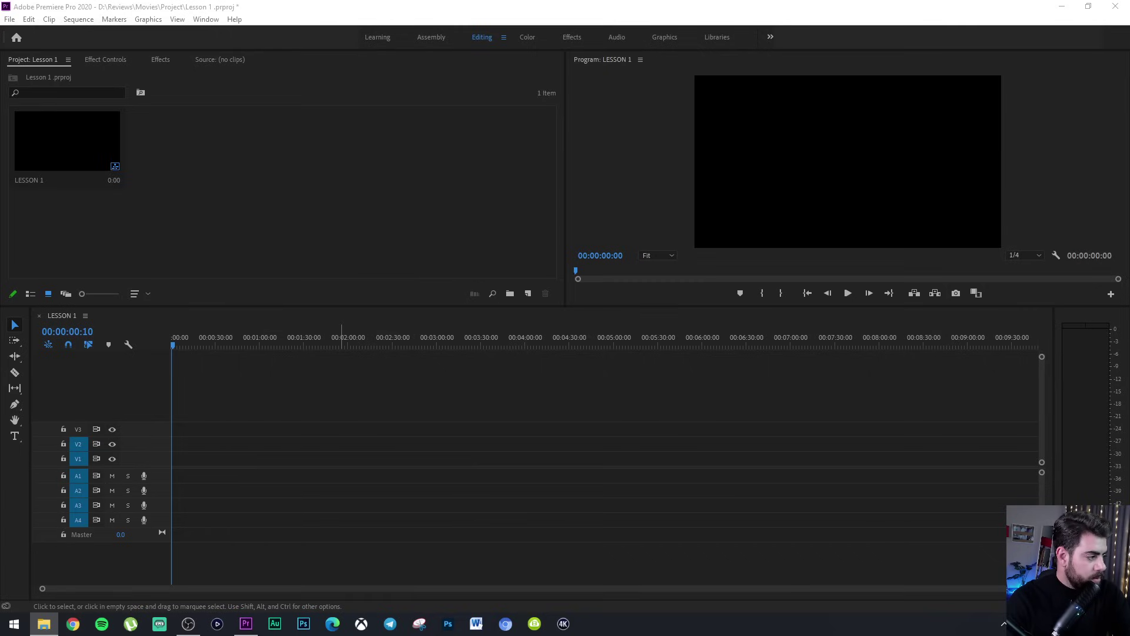
{"action": "left_click_drag", "start_coordinate": [693, 262], "coordinate": [245, 196]}
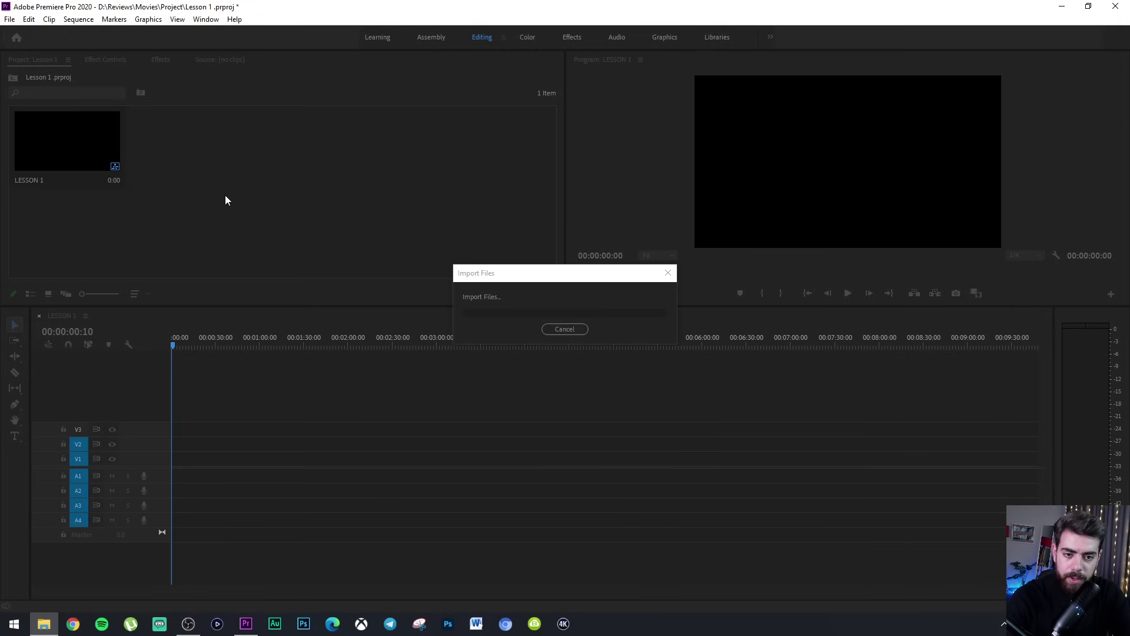
{"action": "right_click", "coordinate": [290, 186]}
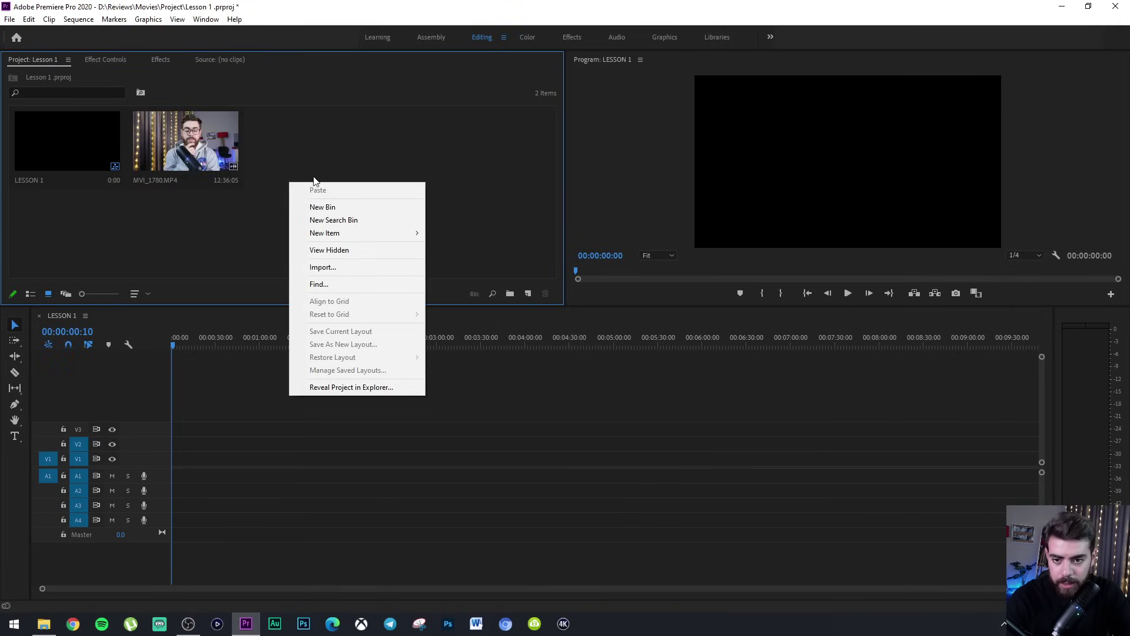
{"action": "left_click", "coordinate": [344, 268]}
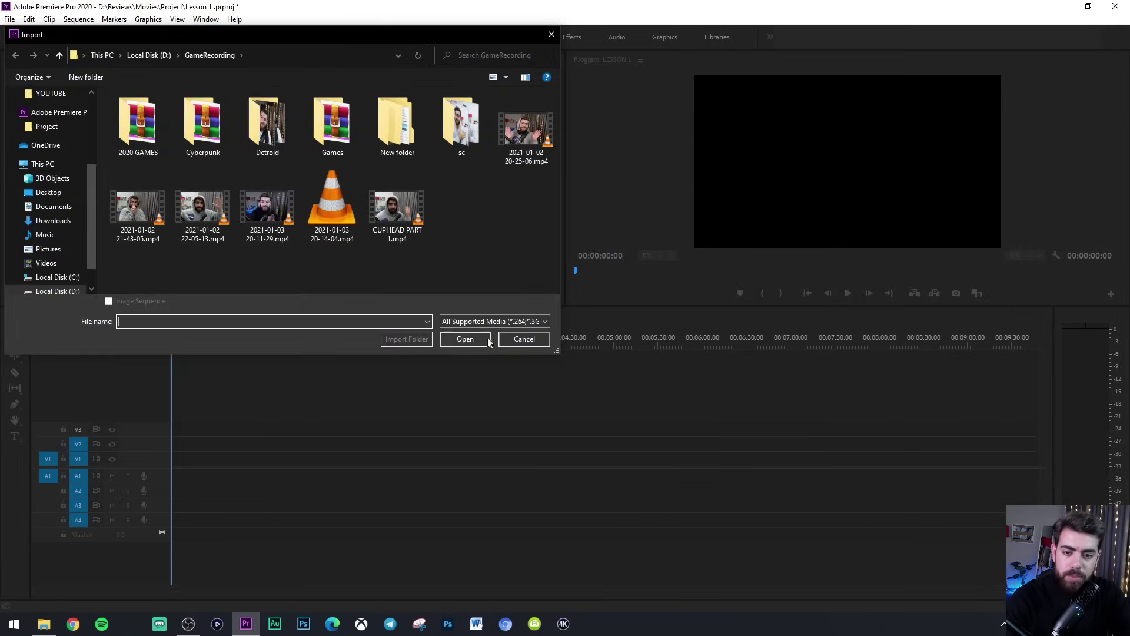
{"action": "left_click", "coordinate": [525, 336]}
Import the 2021.wav audio, the 30 Popular Sound Effects video and the I Don't Know music video from their folders into the project.
{"action": "left_click", "coordinate": [185, 145]}
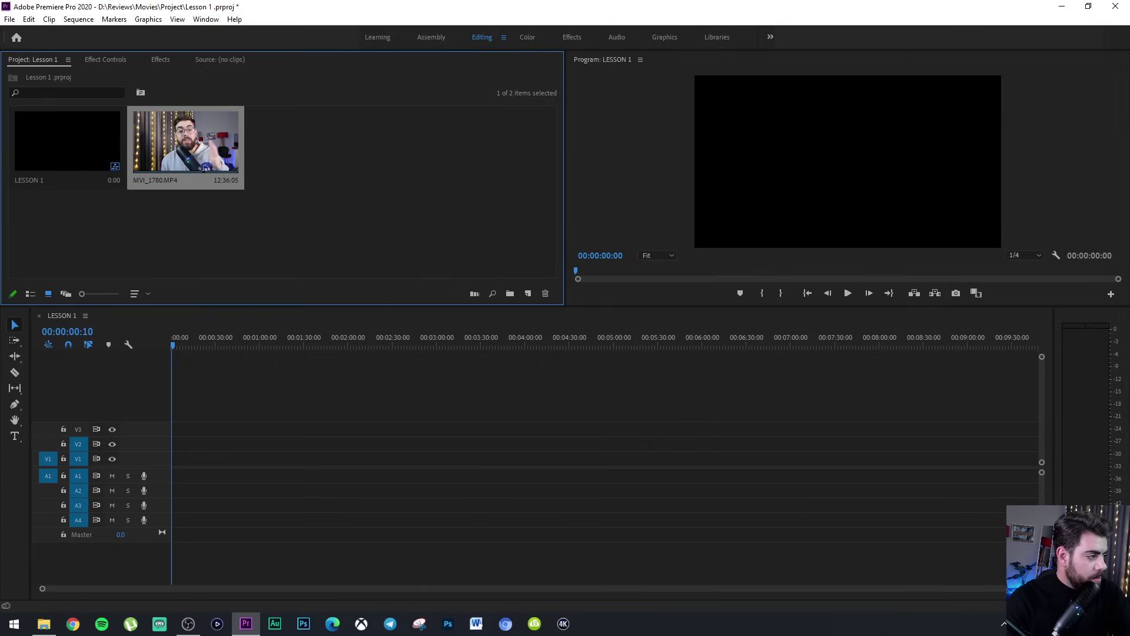
{"action": "left_click_drag", "start_coordinate": [1129, 206], "coordinate": [294, 201]}
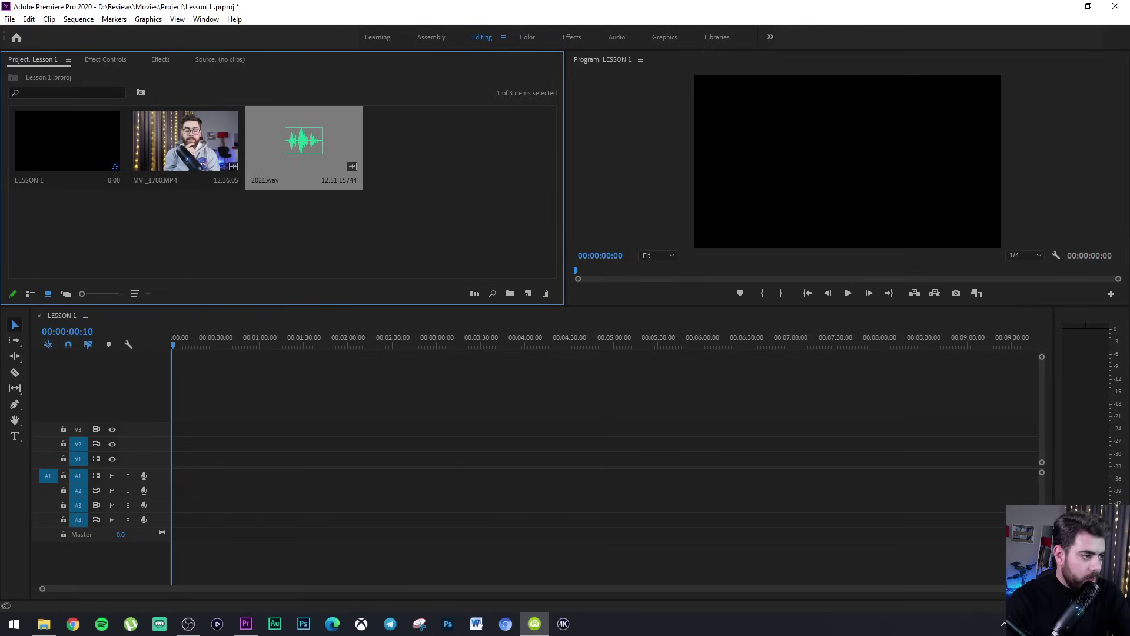
{"action": "mouse_move", "coordinate": [1129, 220]}
{"action": "left_mouse_down"}
{"action": "mouse_move", "coordinate": [671, 209]}
{"action": "mouse_move", "coordinate": [1129, 208]}
{"action": "left_mouse_up"}
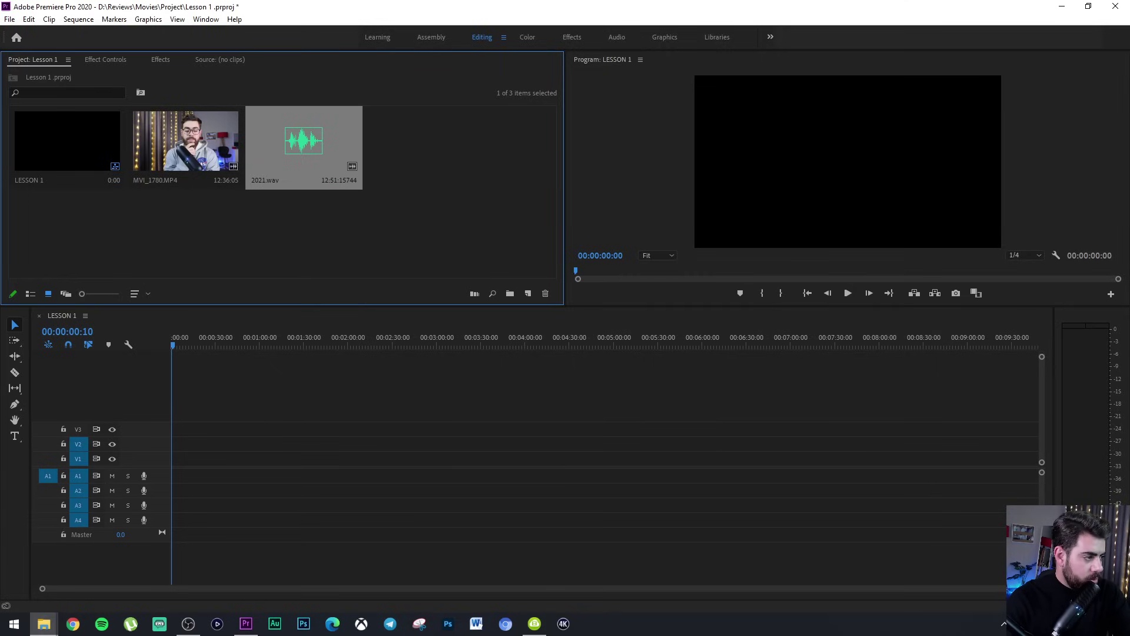
{"action": "left_click_drag", "start_coordinate": [1129, 259], "coordinate": [344, 221]}
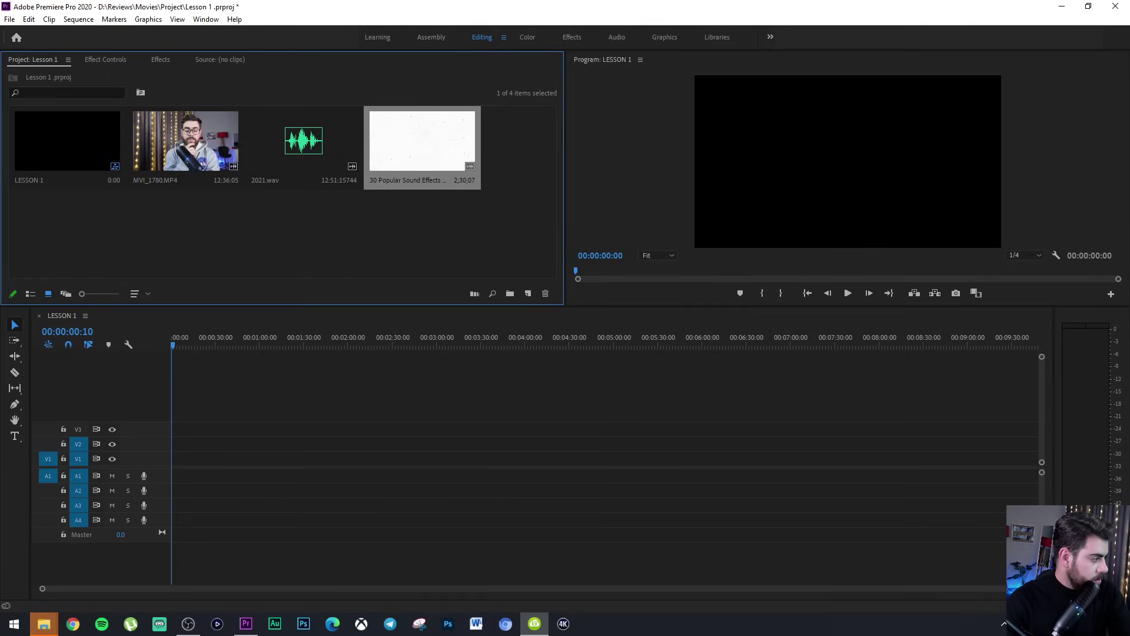
{"action": "left_click_drag", "start_coordinate": [677, 247], "coordinate": [344, 203]}
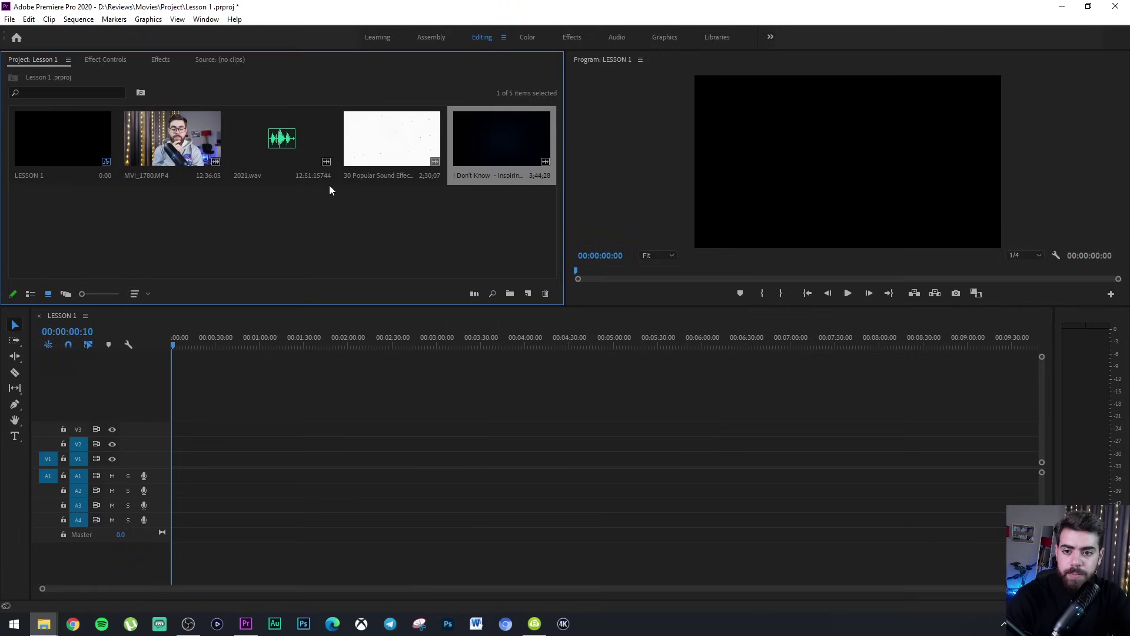
Go through the imported media, and place MVI_1780.MP4 on tracks V1 and A1 of the LESSON 1 sequence at 00:00:00:10.
{"action": "left_click", "coordinate": [162, 148]}
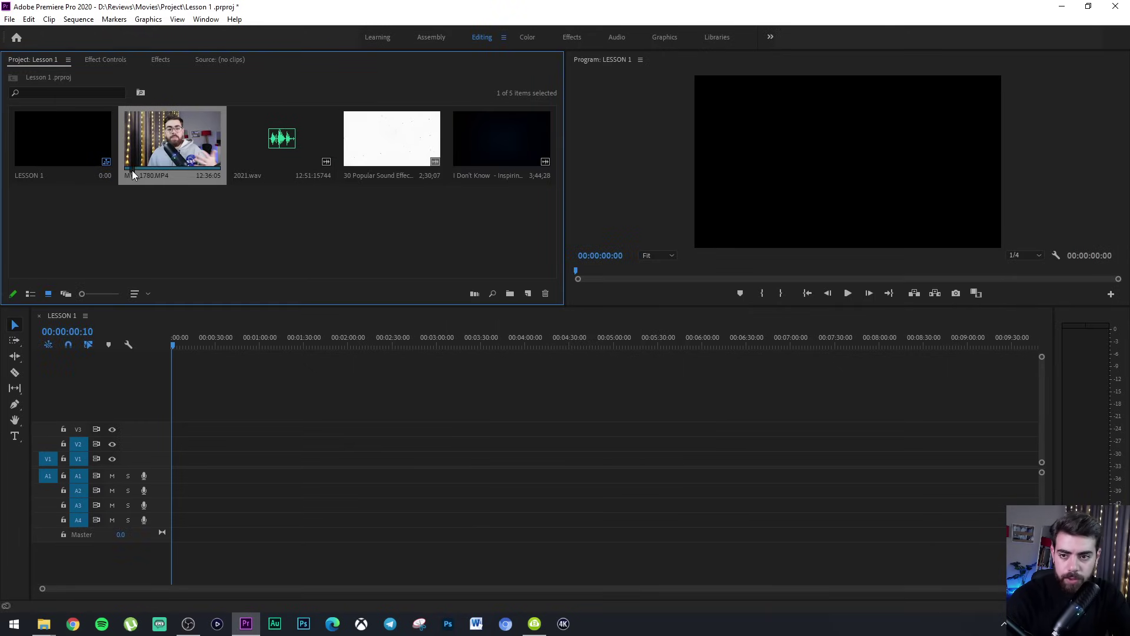
{"action": "left_click", "coordinate": [253, 172]}
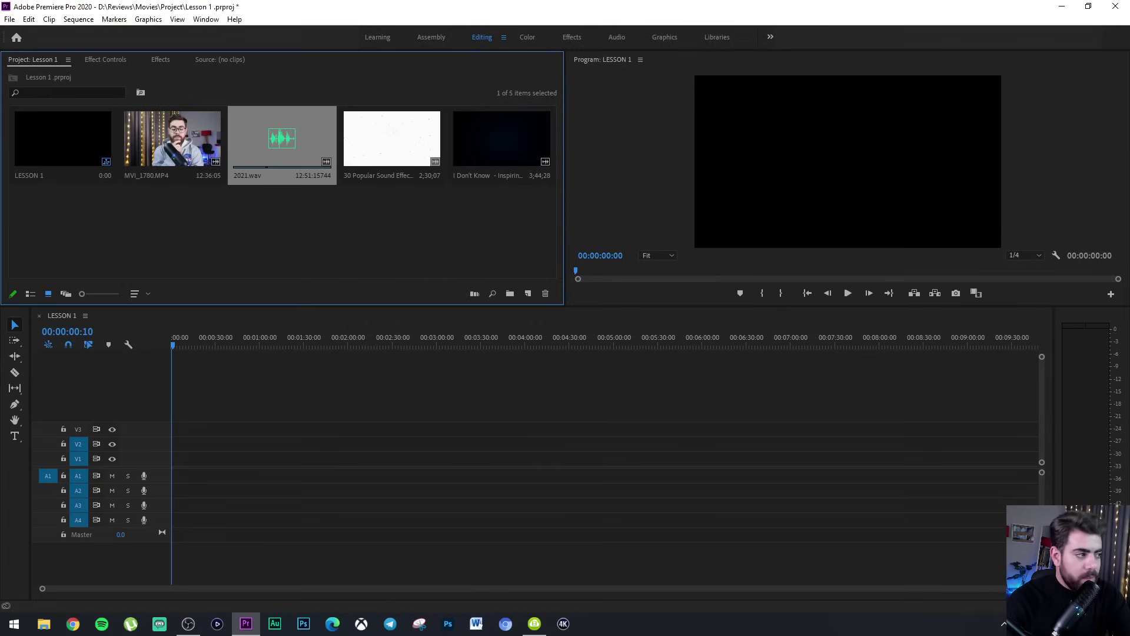
{"action": "left_click", "coordinate": [406, 137]}
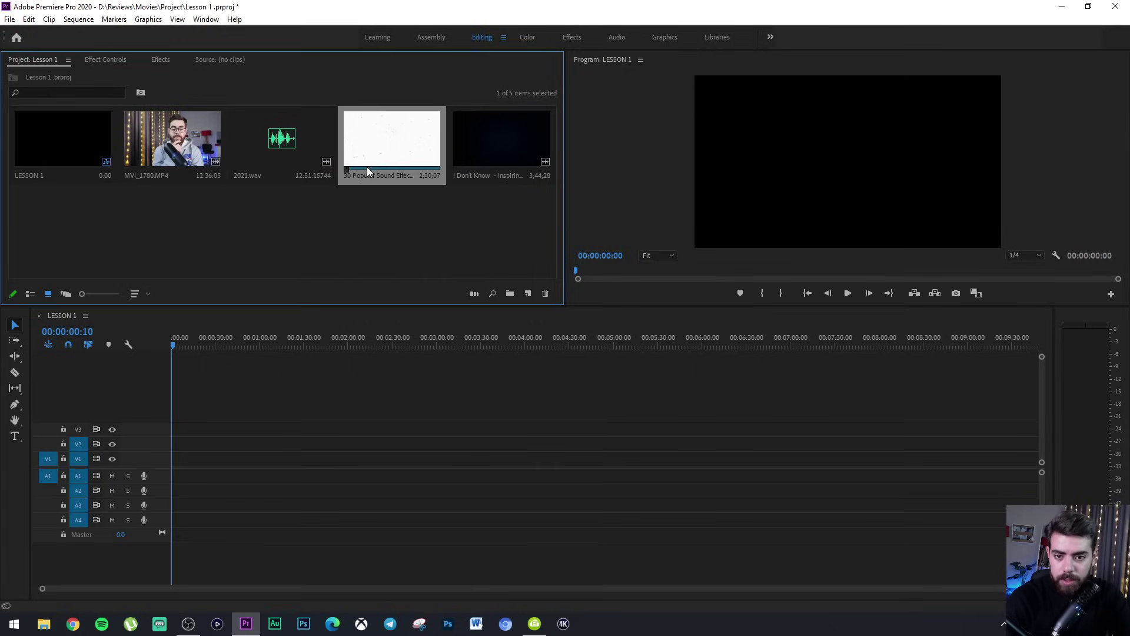
{"action": "left_click", "coordinate": [488, 169]}
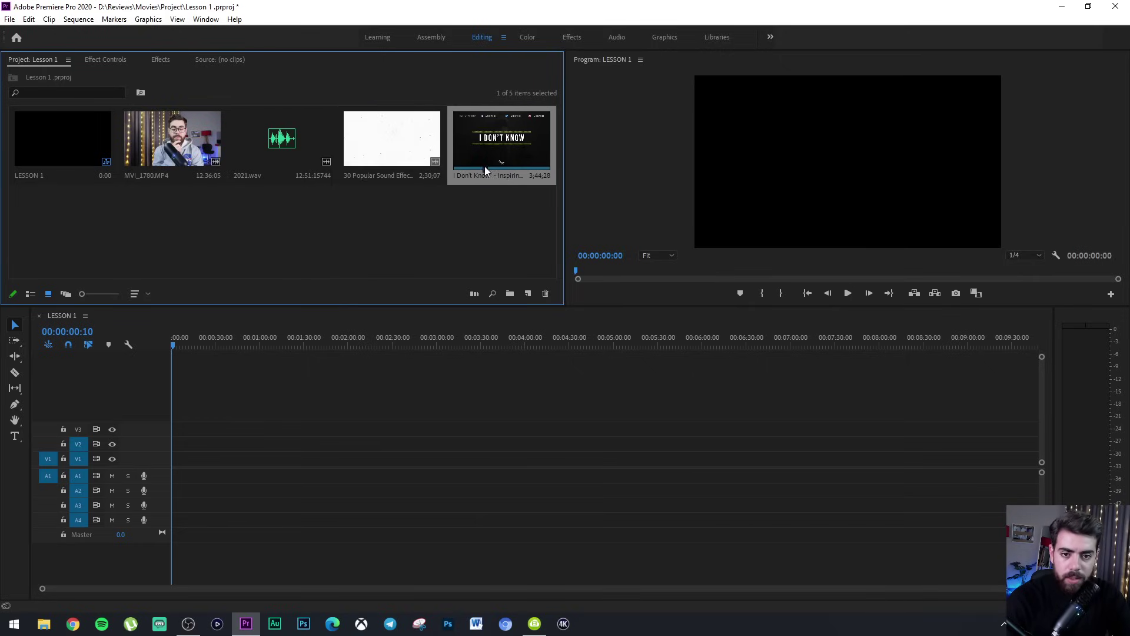
{"action": "left_click", "coordinate": [153, 148]}
{"action": "left_click_drag", "start_coordinate": [171, 141], "coordinate": [173, 457]}
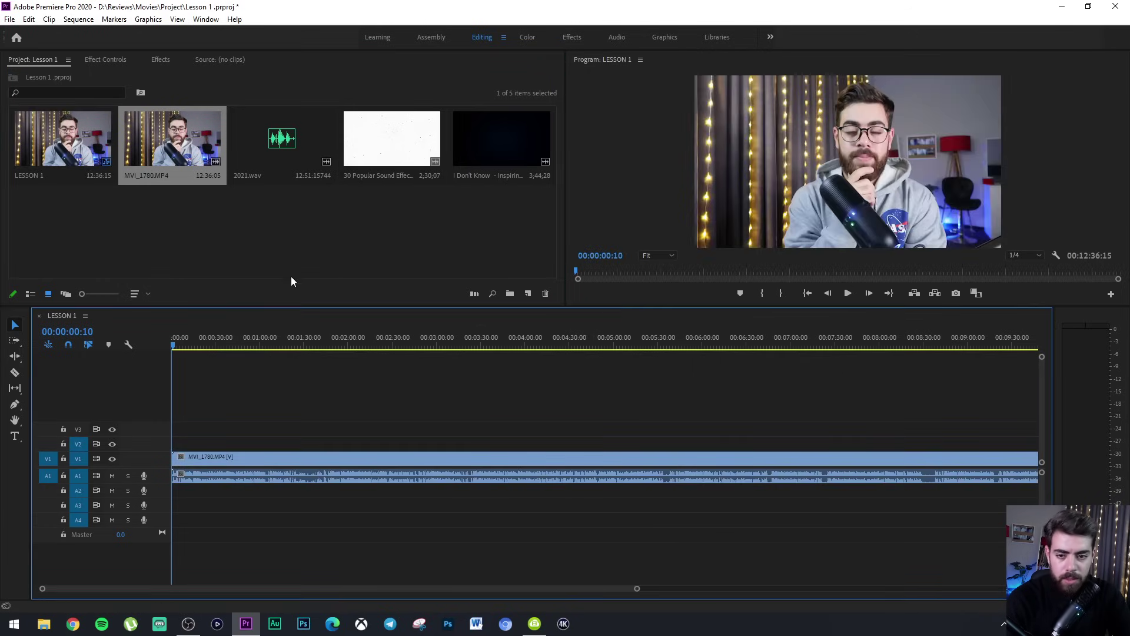
Move the playhead to the start of the sequence and increase the height of tracks V1 and A1.
{"action": "left_click_drag", "start_coordinate": [218, 338], "coordinate": [88, 387]}
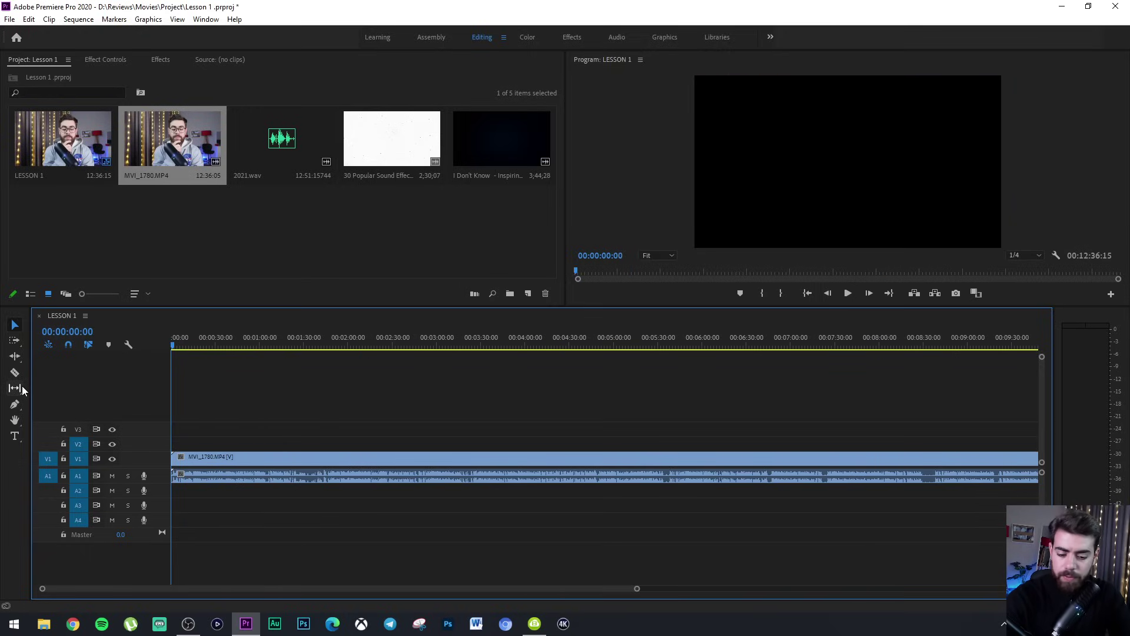
{"action": "key", "text": "minus"}
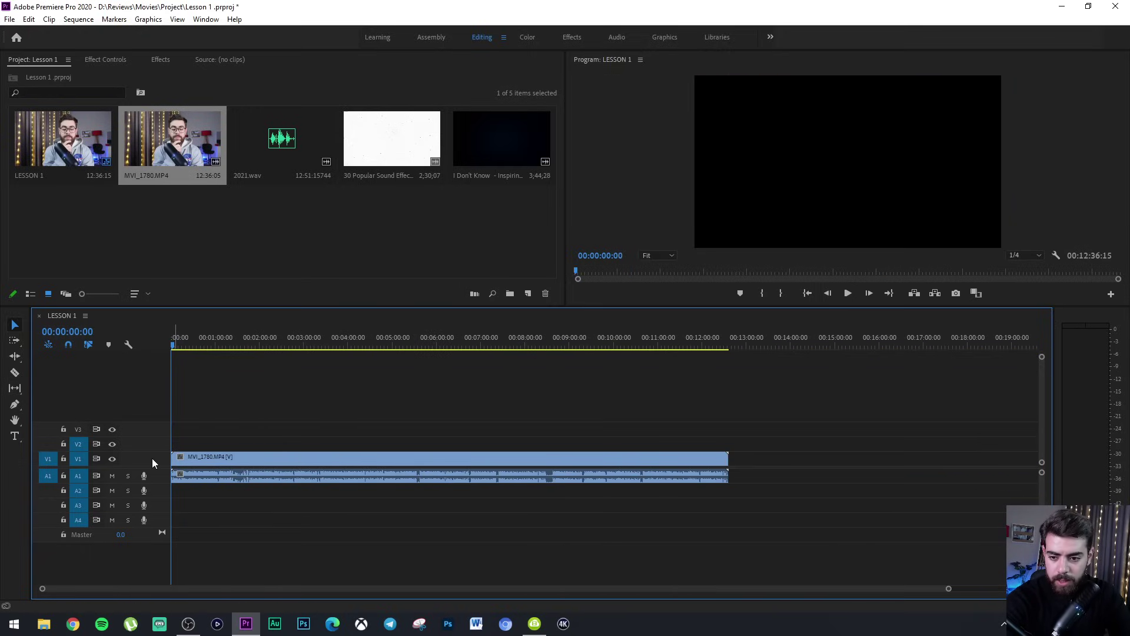
{"action": "left_click_drag", "start_coordinate": [153, 440], "coordinate": [147, 468]}
{"action": "key", "text": "equal"}
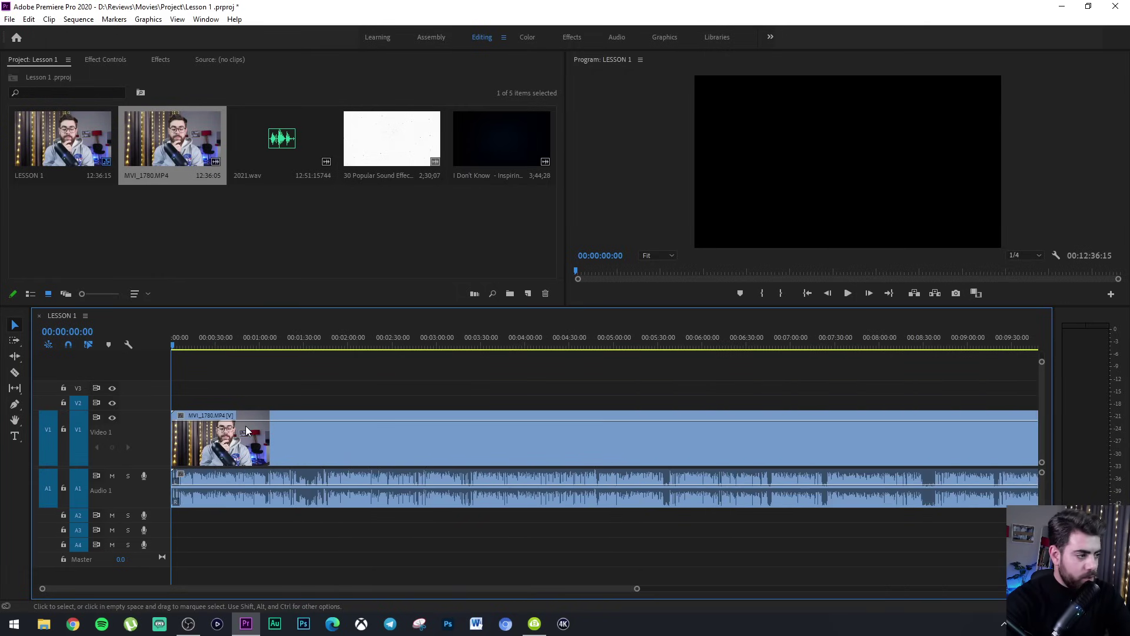
{"action": "key", "text": "minus"}
Play MVI_1780.MP4 briefly from 00:00:22:09 to hear its camera audio.
{"action": "left_click", "coordinate": [187, 345]}
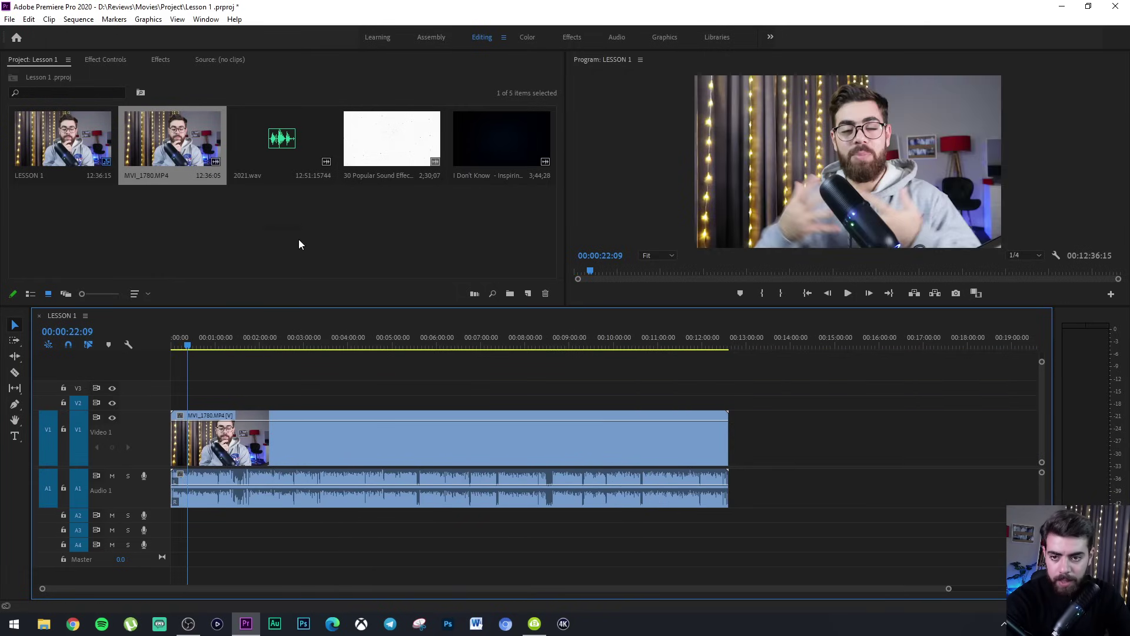
{"action": "key", "text": "space"}
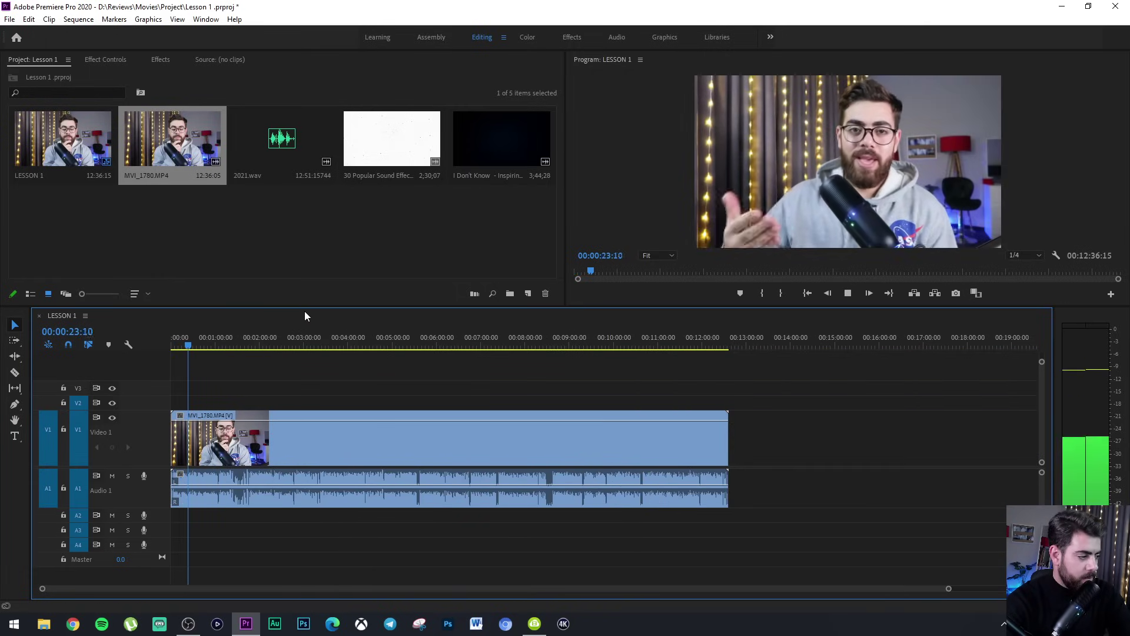
{"action": "key", "text": "space"}
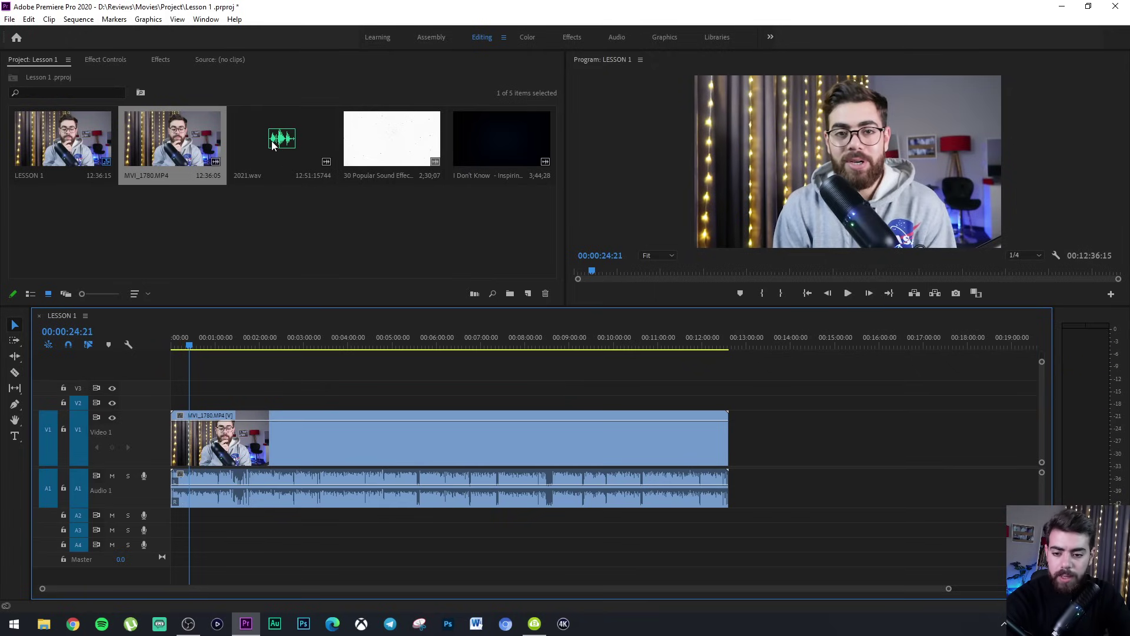
Place 2021.wav on track A2 at the sequence start, and move MVI_1780.MP4 back to 00:00:00:00.
{"action": "left_click_drag", "start_coordinate": [284, 151], "coordinate": [161, 559]}
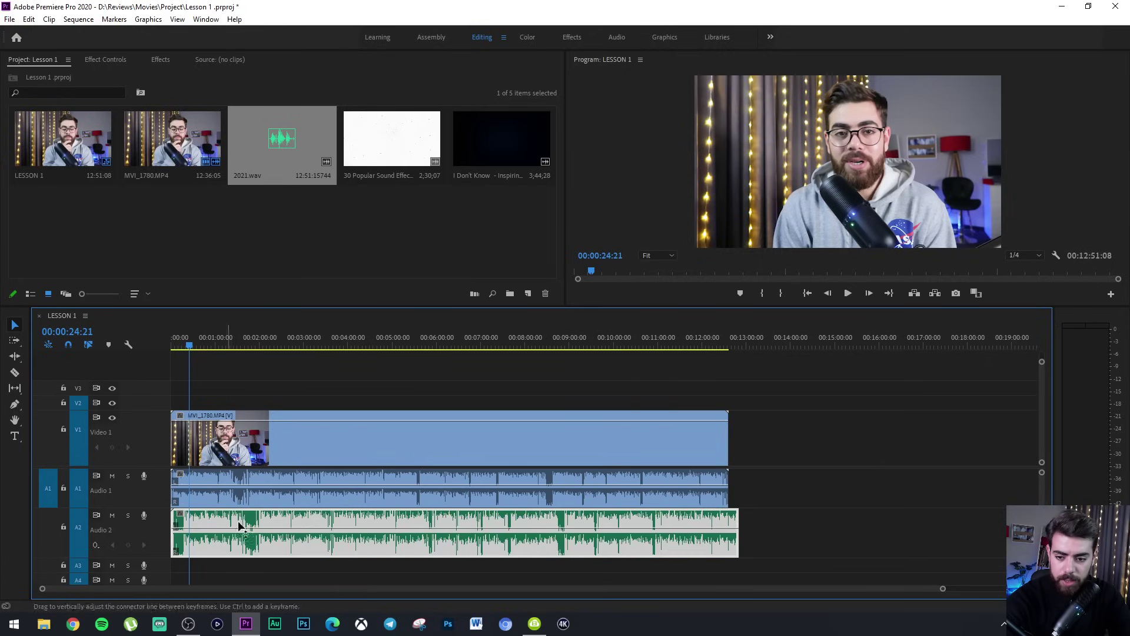
{"action": "key", "text": "="}
{"action": "key", "text": "="}
{"action": "key", "text": "="}
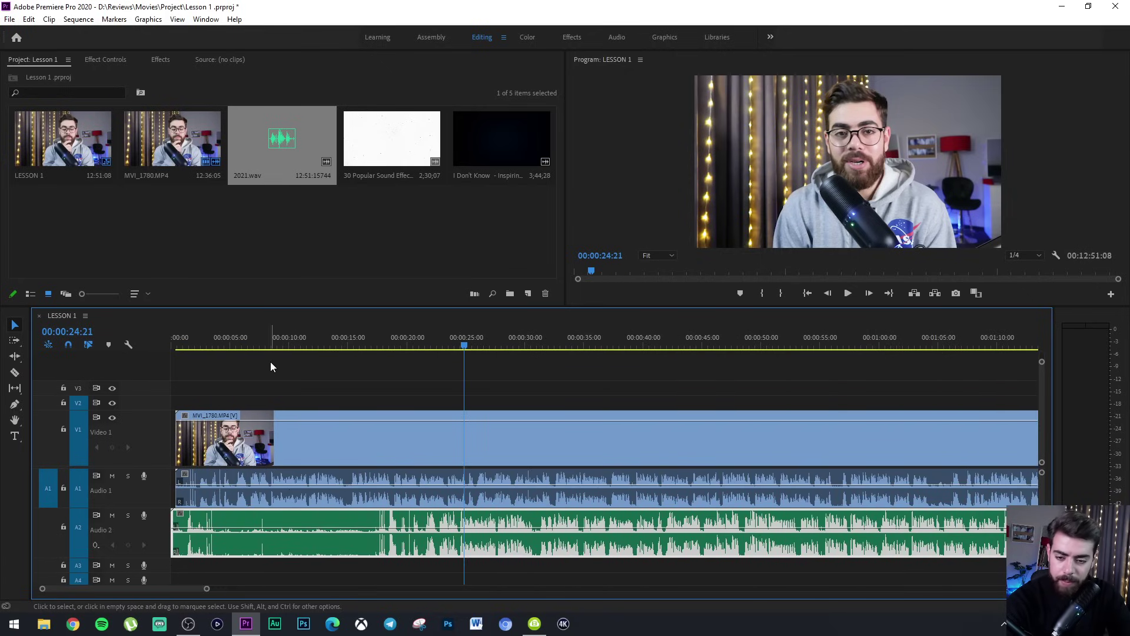
{"action": "left_click_drag", "start_coordinate": [197, 451], "coordinate": [185, 451]}
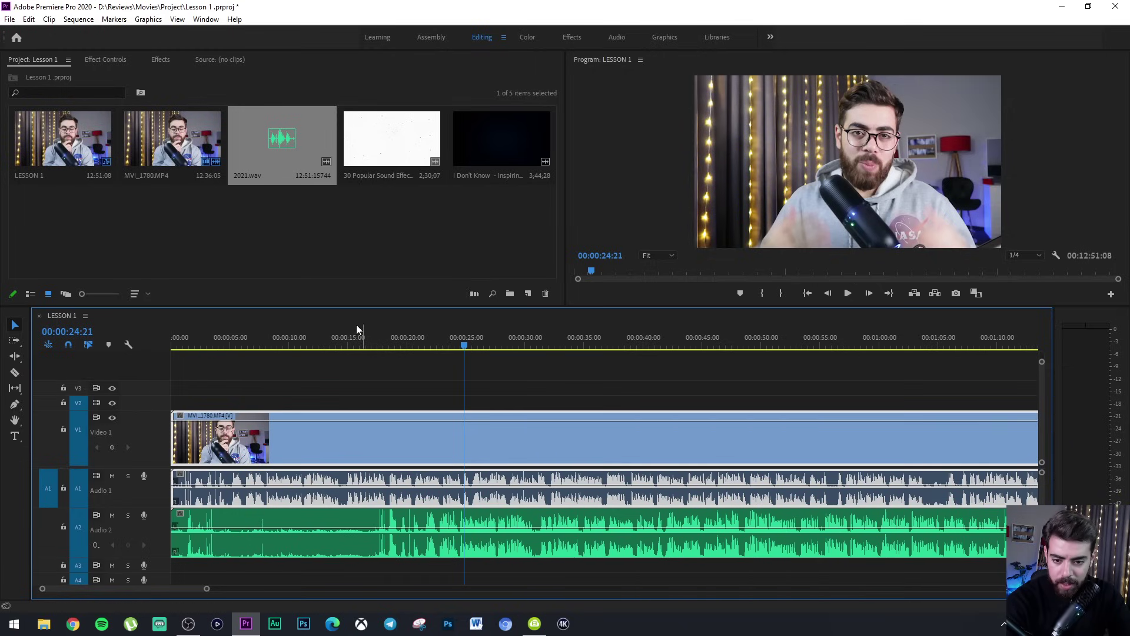
Trim the beginning of 2021.wav on A2 up to about 00:00:17, just before its claps.
{"action": "left_click", "coordinate": [349, 341]}
{"action": "key", "text": "="}
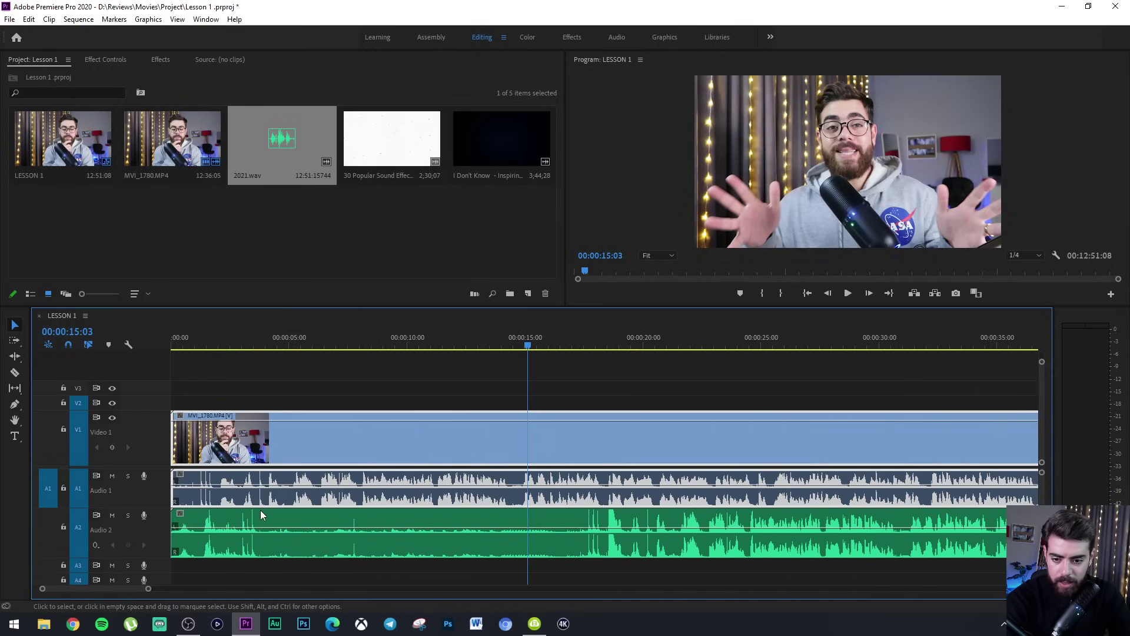
{"action": "left_click_drag", "start_coordinate": [180, 519], "coordinate": [581, 517]}
{"action": "left_click", "coordinate": [616, 523]}
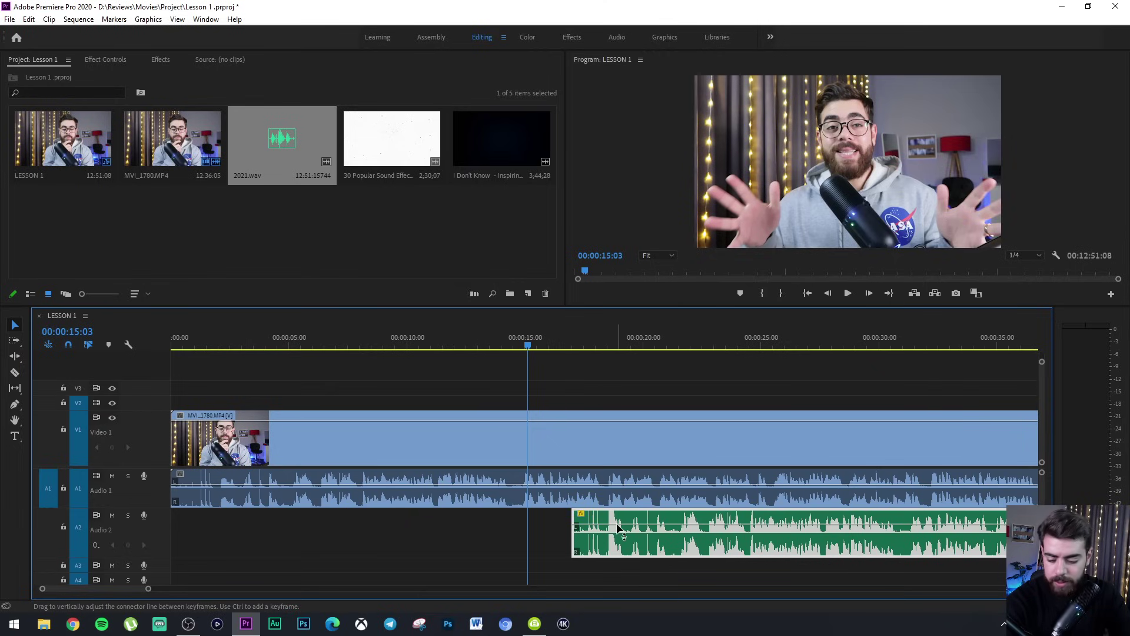
Move 2021.wav earlier on A2 so its waveform peaks roughly line up with the camera audio on A1.
{"action": "left_click_drag", "start_coordinate": [640, 516], "coordinate": [241, 518]}
{"action": "left_click", "coordinate": [259, 341]}
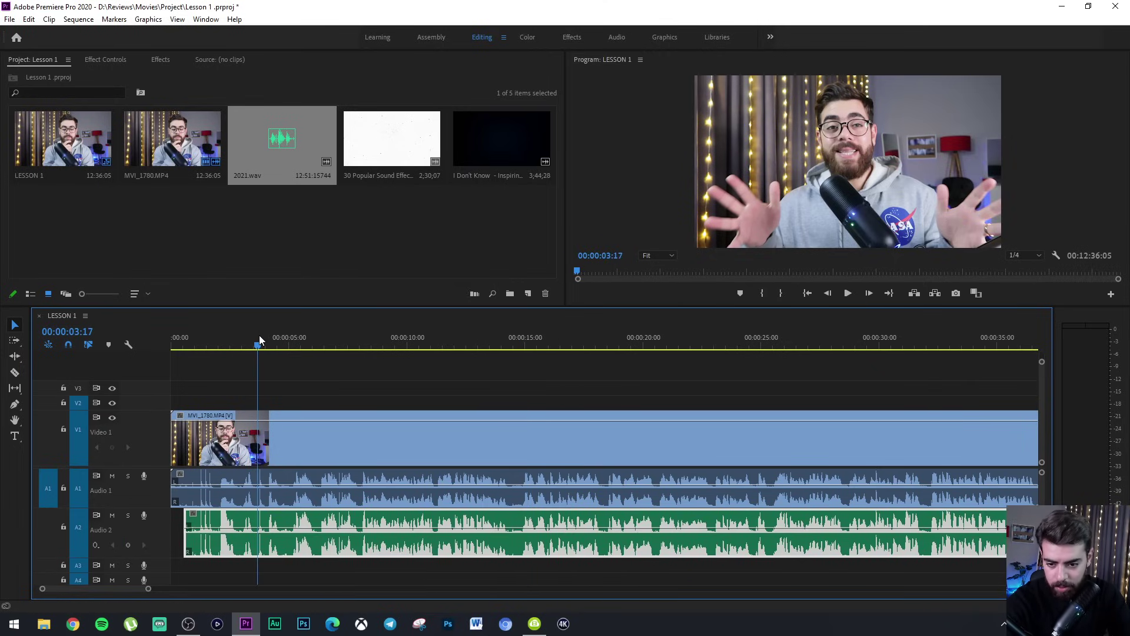
{"action": "key", "text": "equal"}
{"action": "key", "text": "equal"}
{"action": "key", "text": "equal"}
{"action": "key", "text": "equal"}
{"action": "key", "text": "equal"}
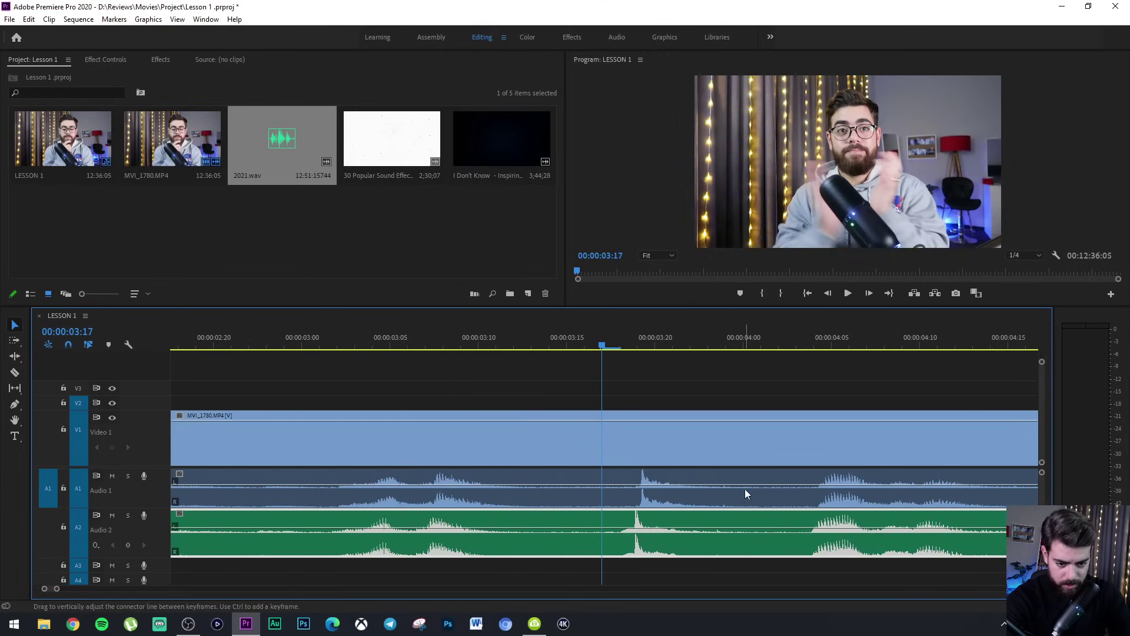
{"action": "left_click_drag", "start_coordinate": [639, 520], "coordinate": [663, 520]}
{"action": "key", "text": "minus"}
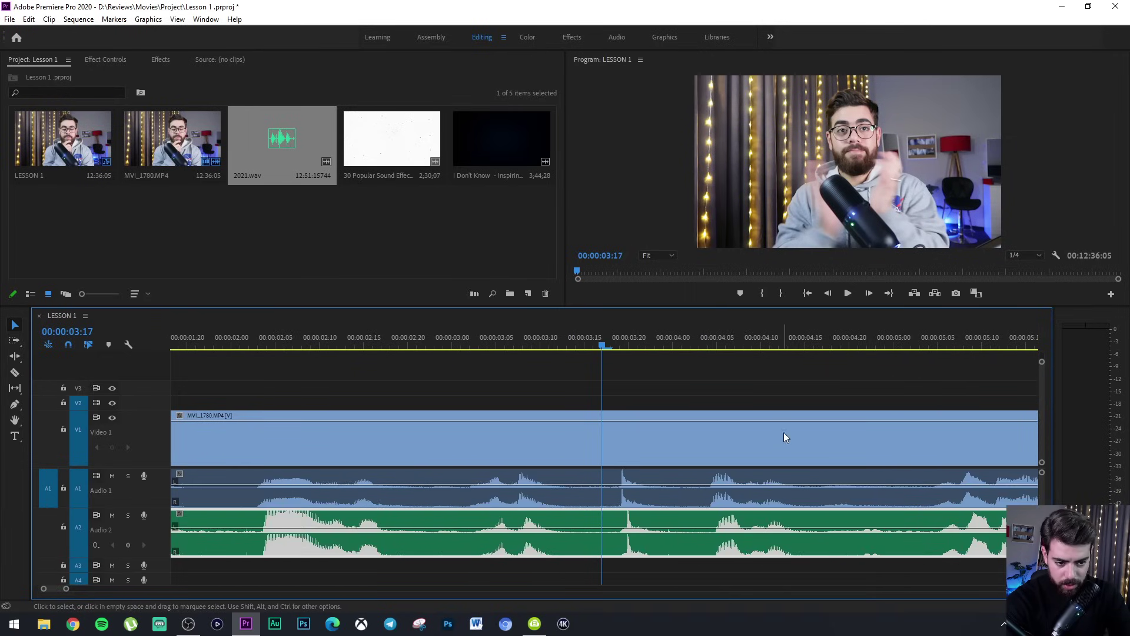
Shift 2021.wav later on A2 to start at 00:00:00:18, and play the sequence to hear the audio offset.
{"action": "left_click", "coordinate": [946, 344]}
{"action": "key", "text": "equal"}
{"action": "left_click_drag", "start_coordinate": [762, 519], "coordinate": [809, 518]}
{"action": "key", "text": "minus"}
{"action": "key", "text": "minus"}
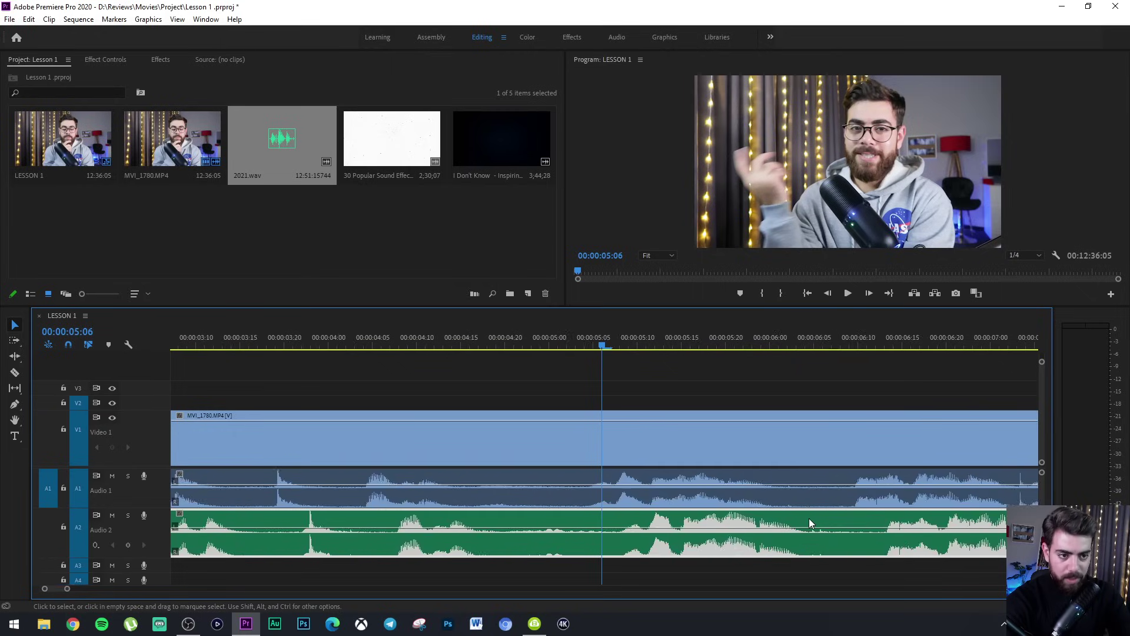
{"action": "key", "text": "space"}
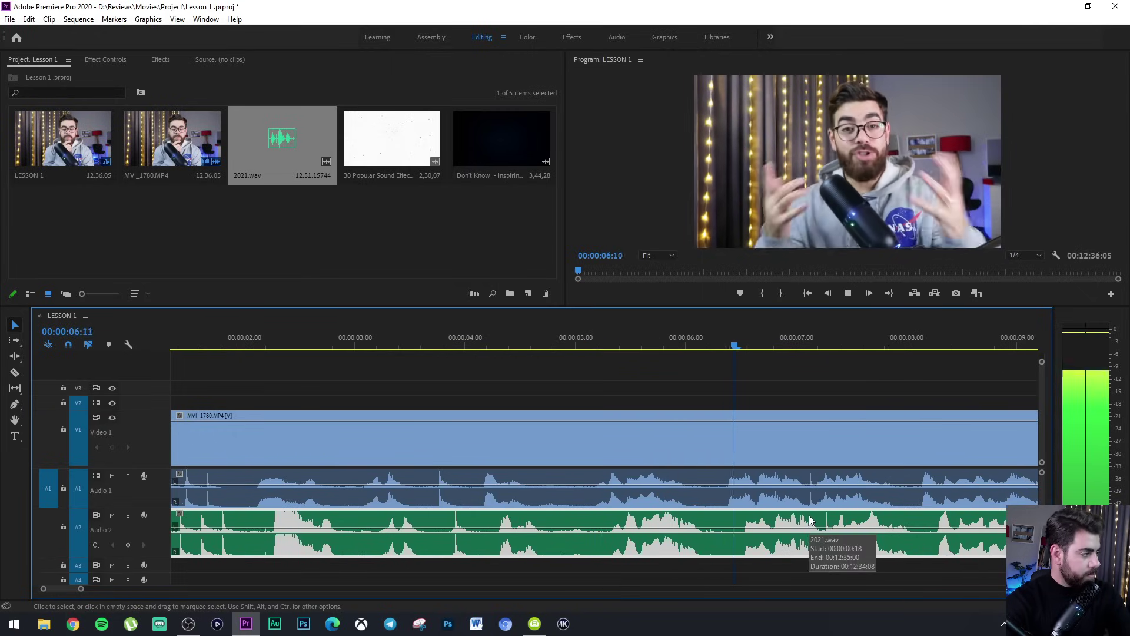
{"action": "key", "text": "space"}
Move 2021.wav slightly earlier to match its peaks with the A1 waveform, and play the sequence to check the sync.
{"action": "key", "text": "equal"}
{"action": "left_click_drag", "start_coordinate": [857, 518], "coordinate": [824, 518]}
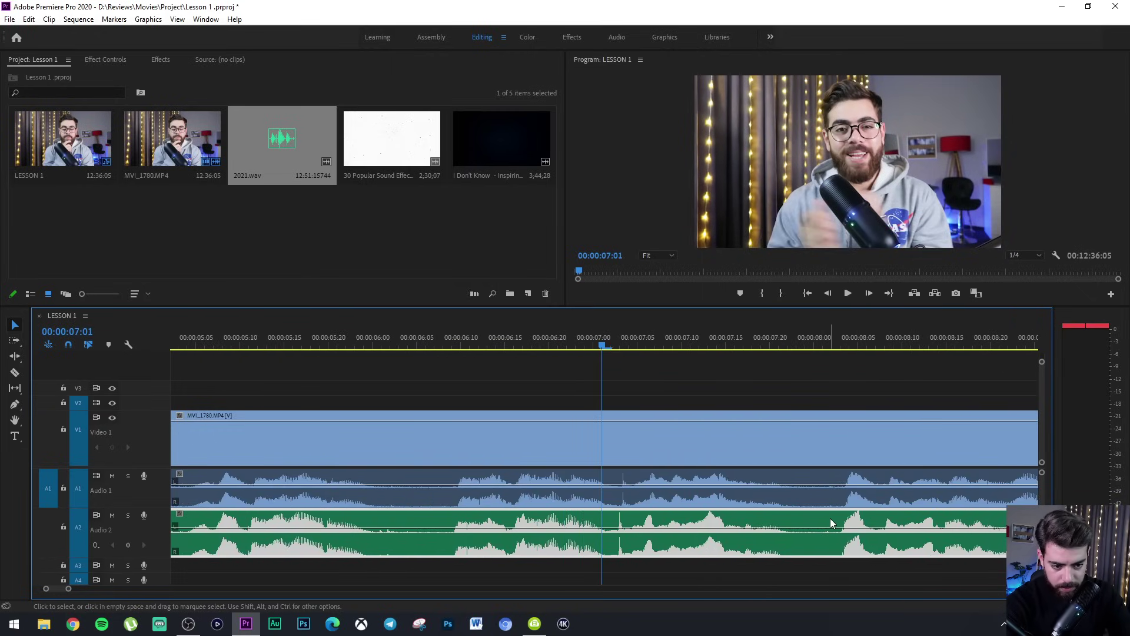
{"action": "key", "text": "space"}
{"action": "key", "text": "minus"}
{"action": "key", "text": "minus"}
{"action": "key", "text": "minus"}
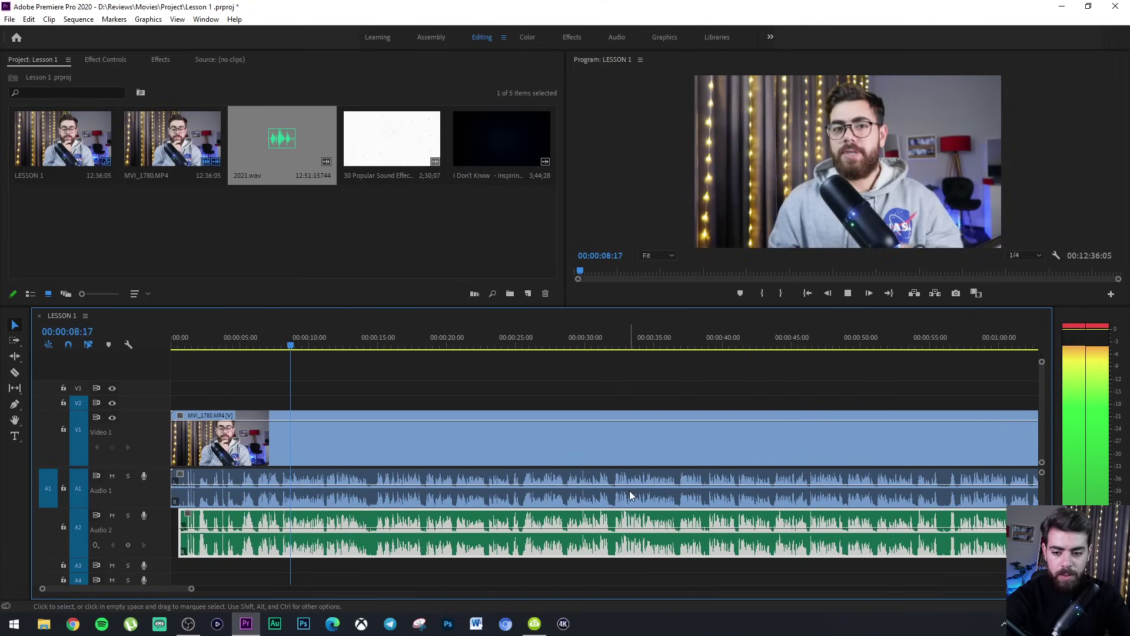
{"action": "key", "text": "minus"}
{"action": "key", "text": "minus"}
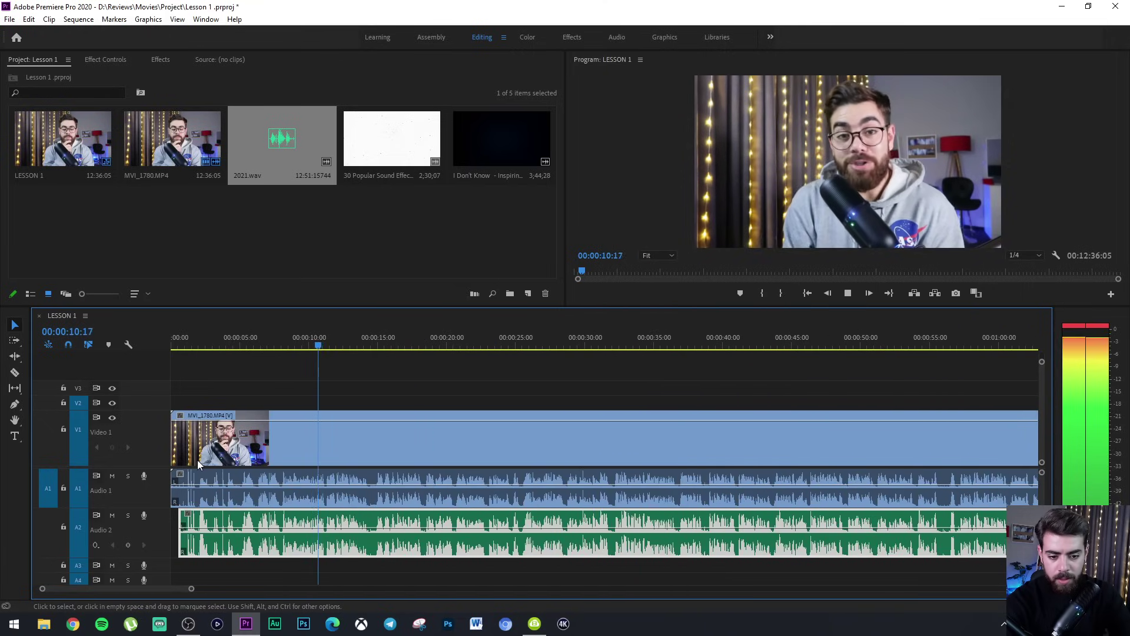
{"action": "key", "text": "space"}
Trim the start of MVI_1780.MP4 to the beginning of 2021.wav, and remove the gap left at the sequence start.
{"action": "left_click_drag", "start_coordinate": [175, 439], "coordinate": [181, 435]}
{"action": "left_click", "coordinate": [173, 427]}
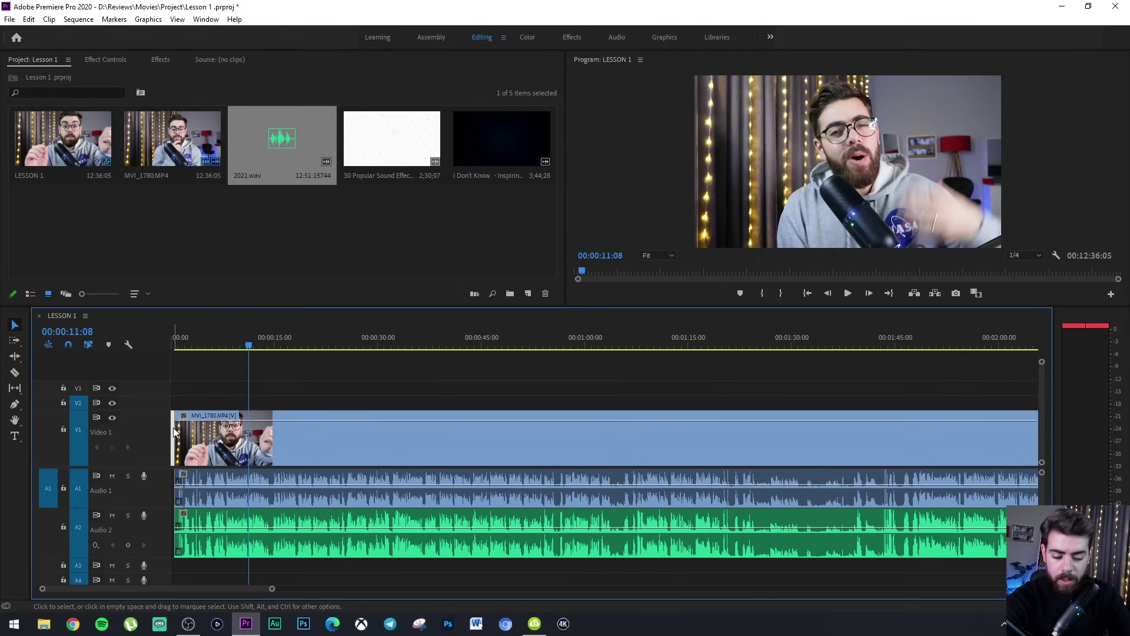
{"action": "key", "text": "Delete"}
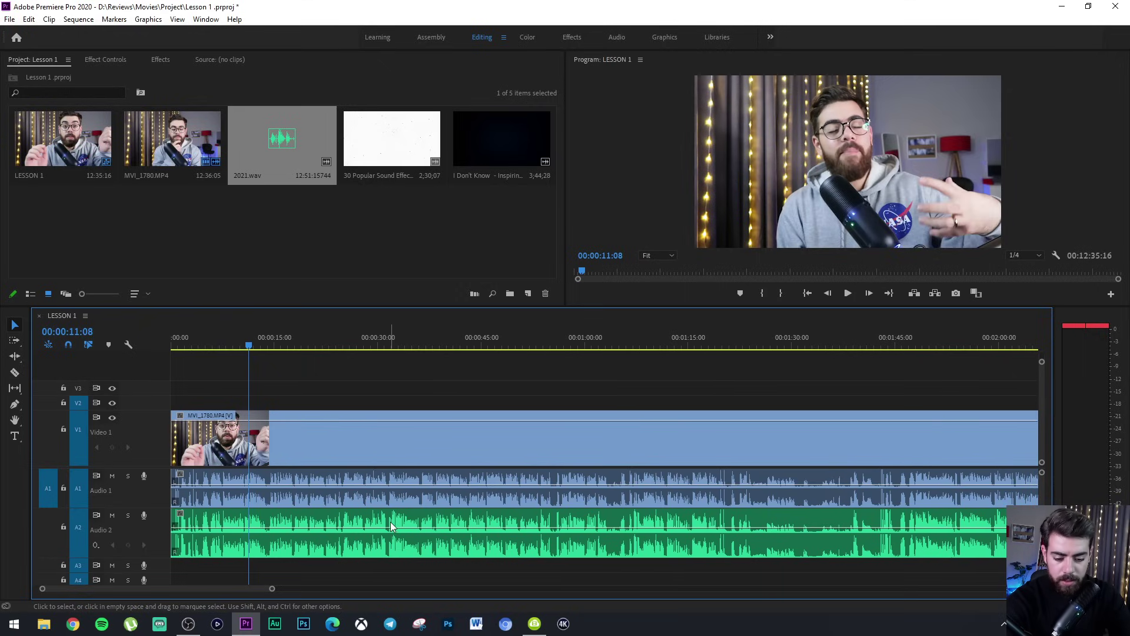
Trim the end of MVI_1780.MP4 to match the end of 2021.wav.
{"action": "key", "text": "minus"}
{"action": "key", "text": "minus"}
{"action": "key", "text": "minus"}
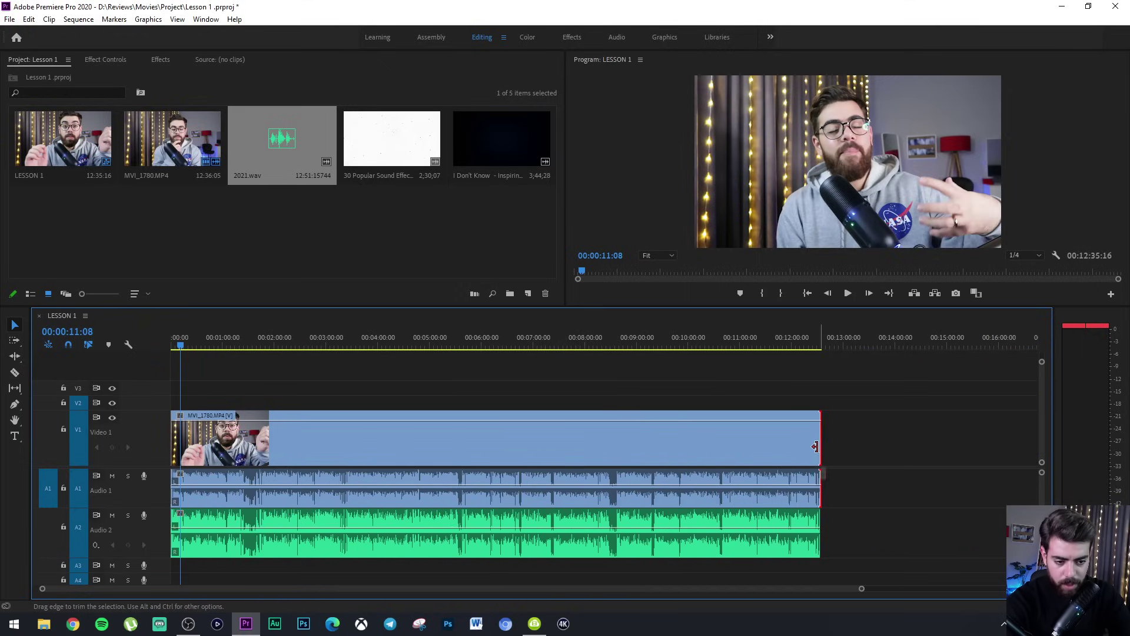
{"action": "left_click_drag", "start_coordinate": [815, 447], "coordinate": [813, 448]}
{"action": "left_click", "coordinate": [791, 517]}
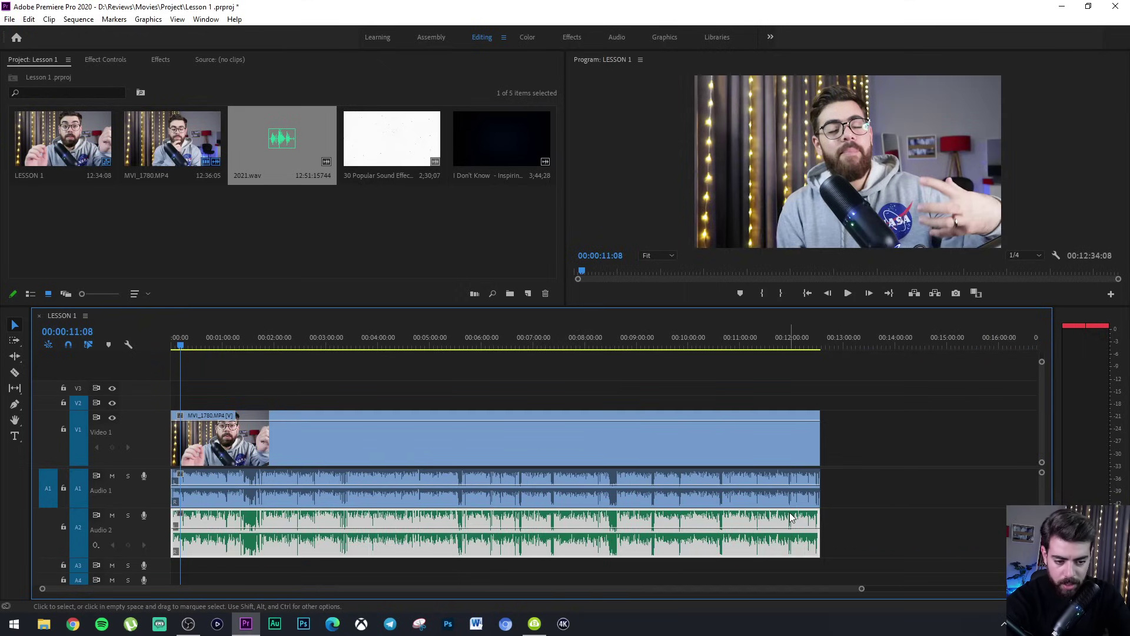
{"action": "left_click_drag", "start_coordinate": [791, 518], "coordinate": [789, 486]}
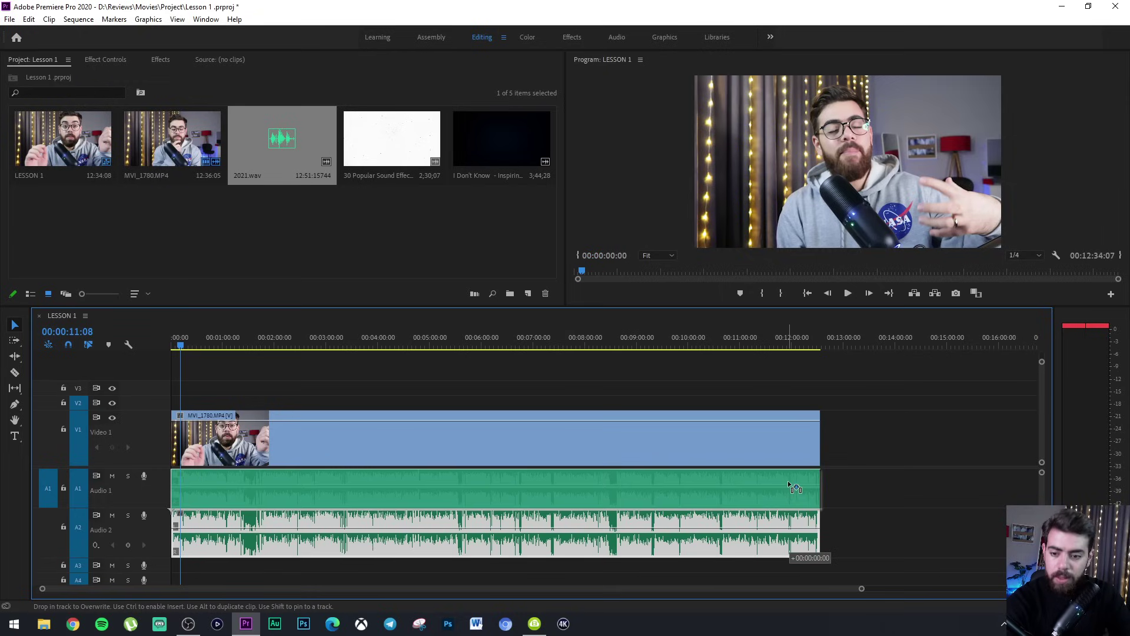
{"action": "left_click_drag", "start_coordinate": [786, 515], "coordinate": [788, 513]}
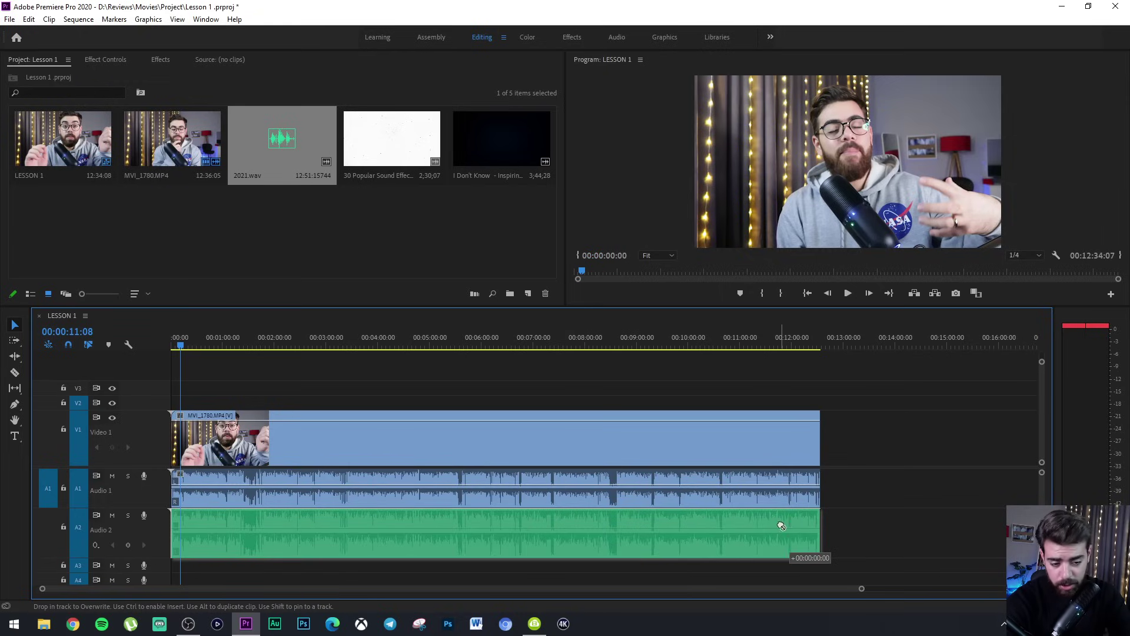
Unlink the audio of MVI_1780.MP4 from its video and delete the camera audio from A1.
{"action": "left_click", "coordinate": [497, 417]}
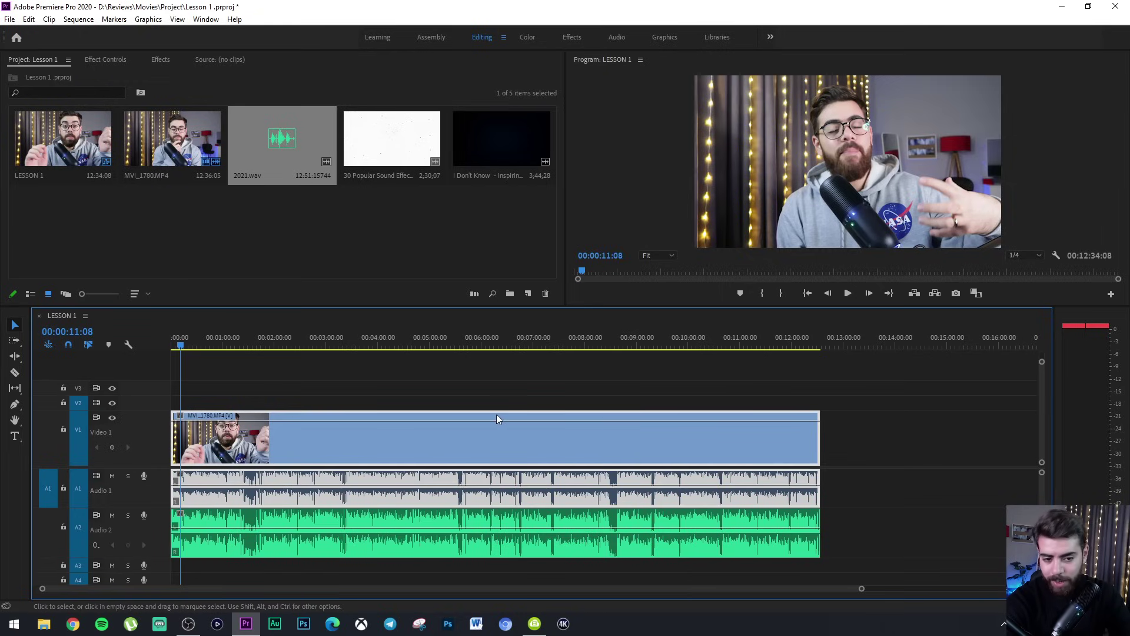
{"action": "right_click", "coordinate": [391, 442]}
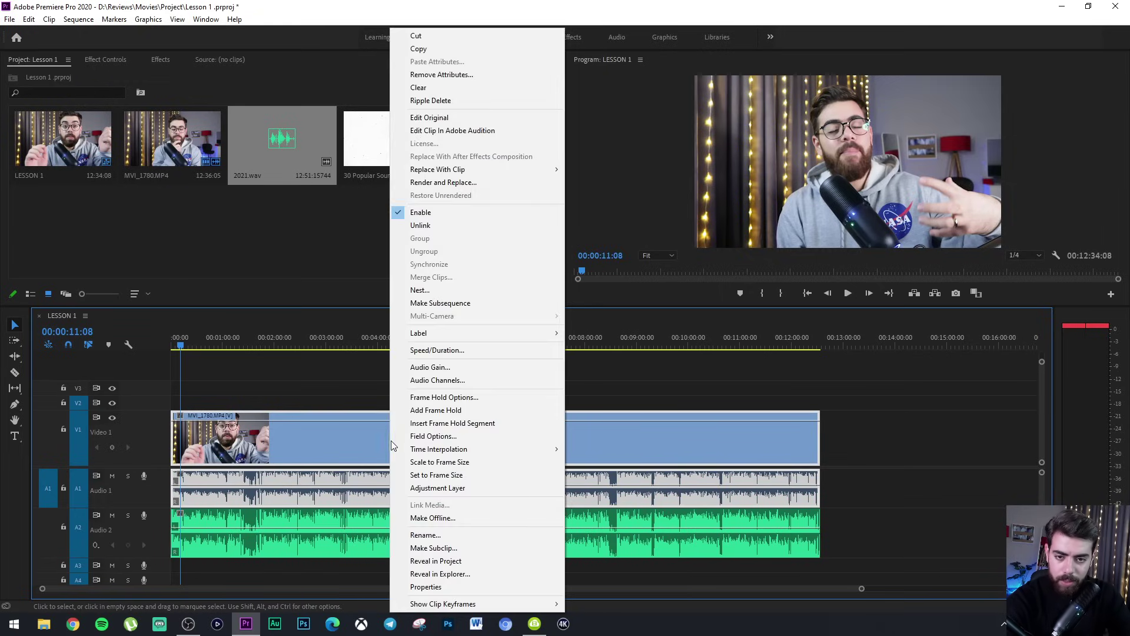
{"action": "left_click", "coordinate": [422, 226]}
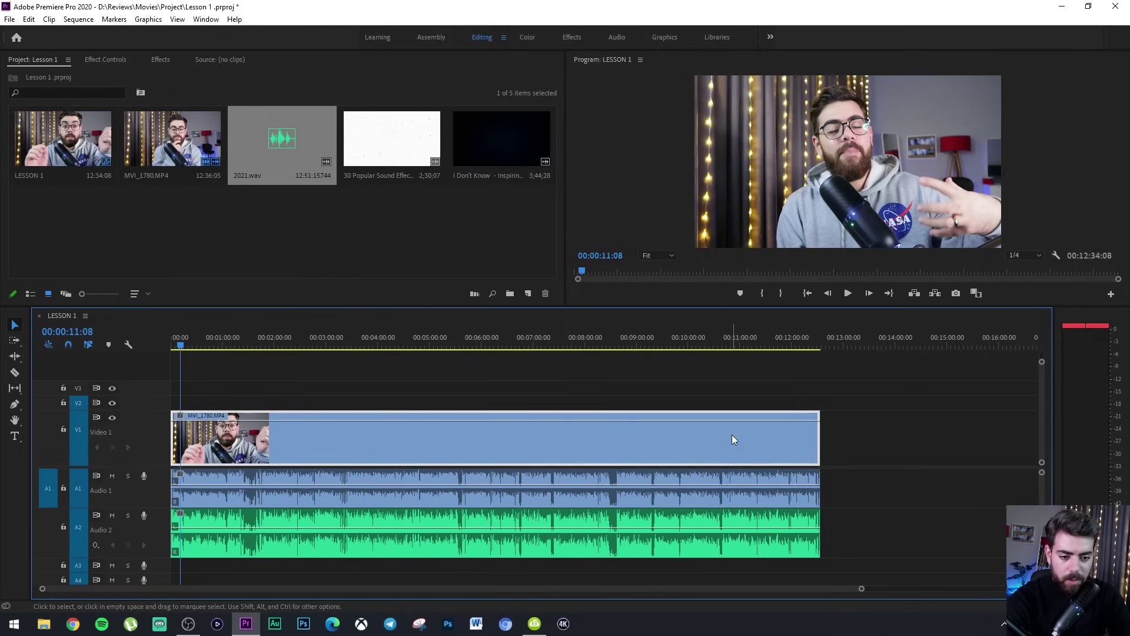
{"action": "left_click", "coordinate": [730, 479]}
{"action": "key", "text": "Delete"}
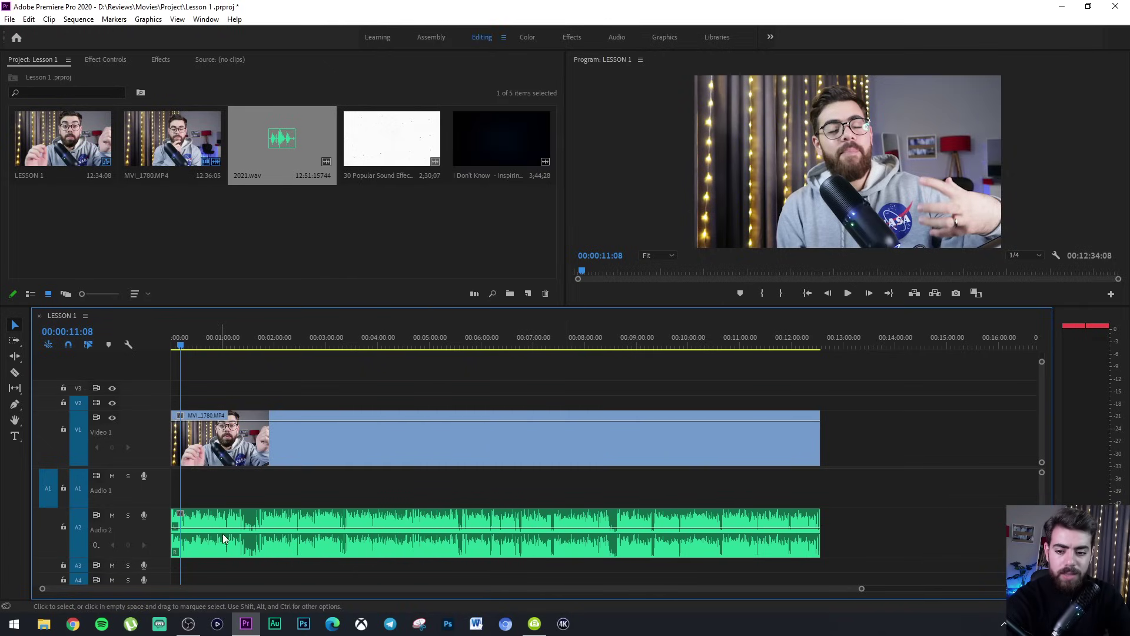
Move 2021.wav from A2 to A1 at the same time position, and play the sequence to check it.
{"action": "left_click_drag", "start_coordinate": [230, 523], "coordinate": [223, 490]}
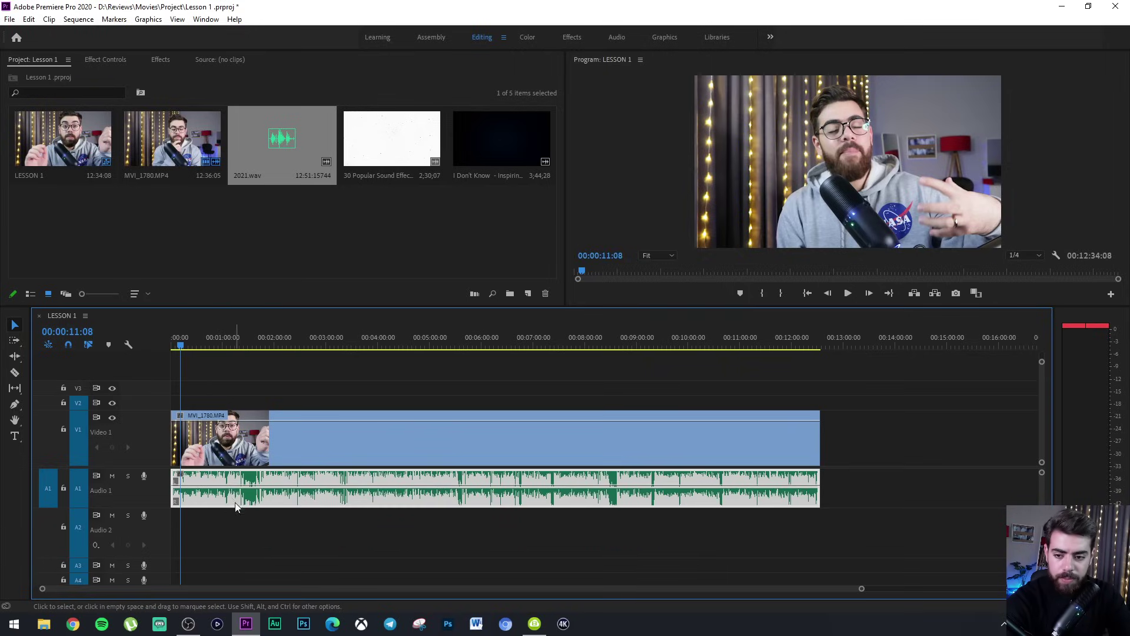
{"action": "key", "text": "space"}
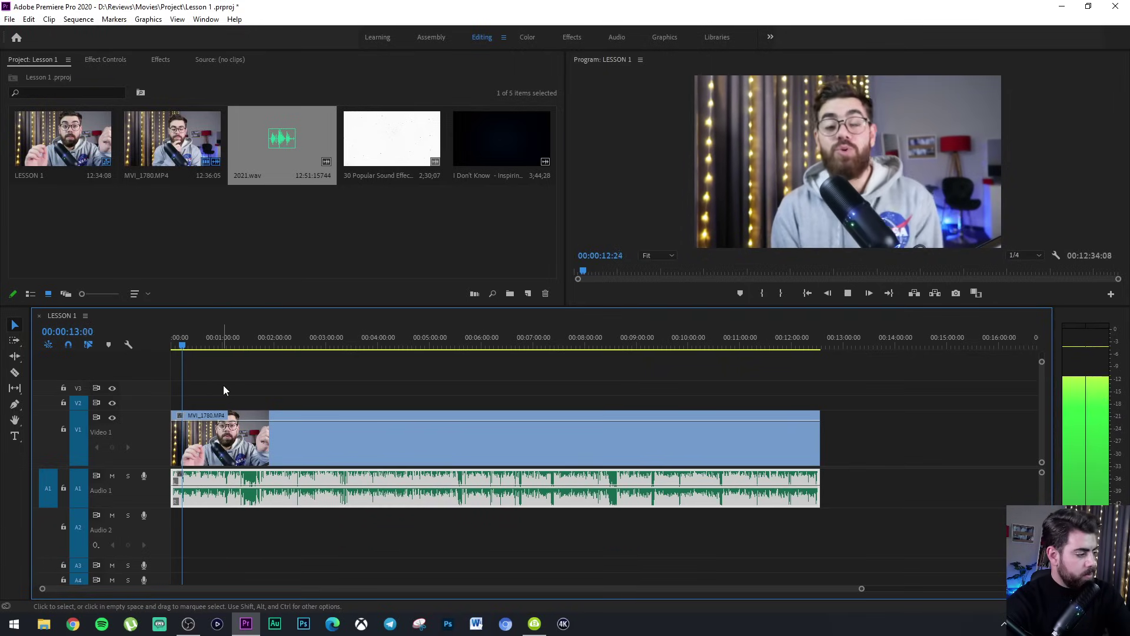
{"action": "key", "text": "equal"}
{"action": "key", "text": "equal"}
{"action": "key", "text": "equal"}
{"action": "key", "text": "equal"}
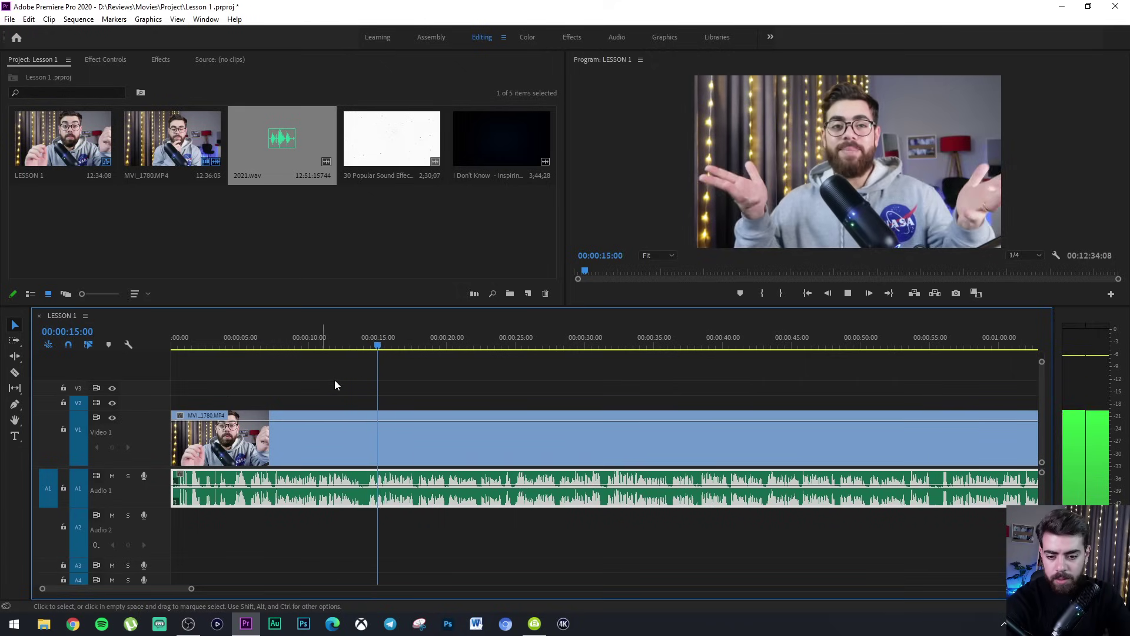
{"action": "key", "text": "space"}
Link the MVI_1780.MP4 video with 2021.wav, and scrub from the sequence start to about 00:00:04:10.
{"action": "key", "text": "Home"}
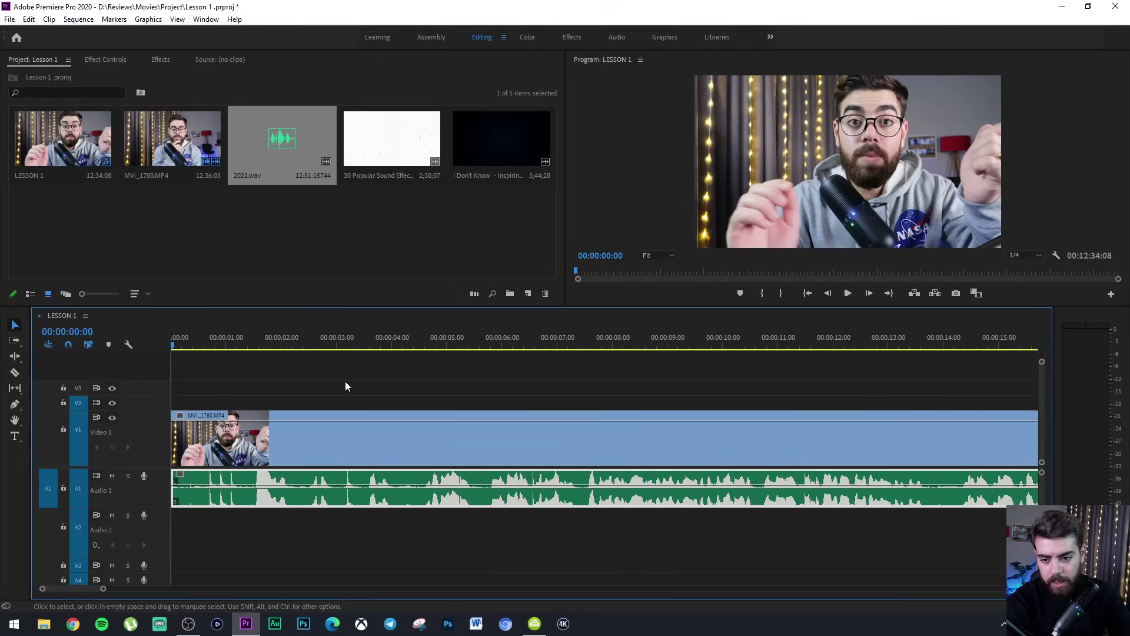
{"action": "key", "text": "equal"}
{"action": "key", "text": "equal"}
{"action": "right_click", "coordinate": [270, 439]}
{"action": "left_click", "coordinate": [326, 247]}
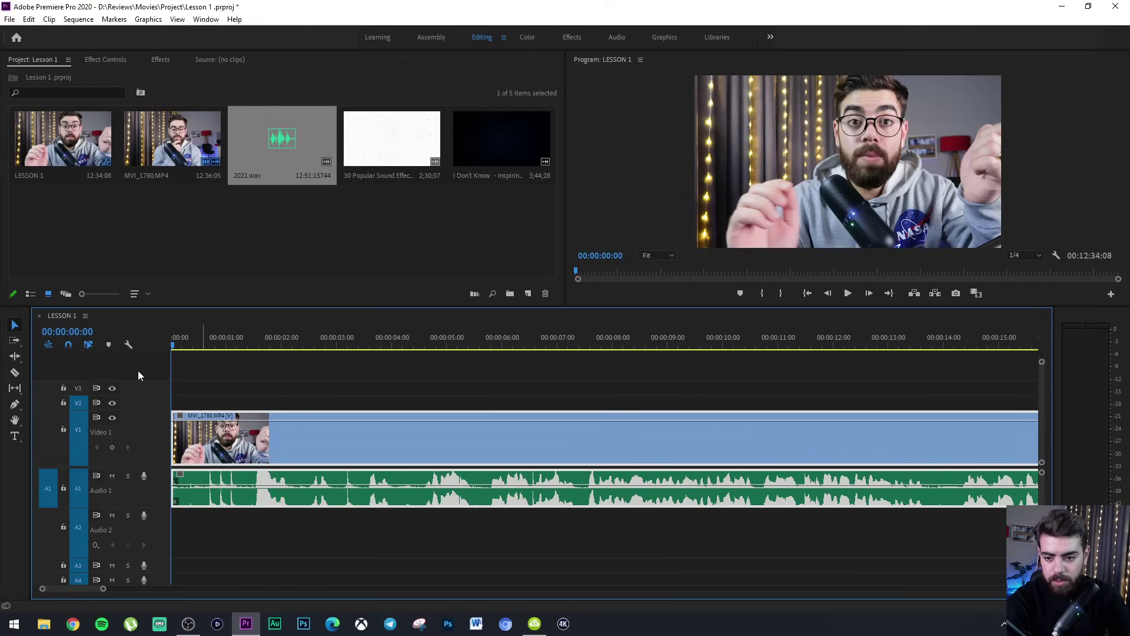
{"action": "left_click_drag", "start_coordinate": [188, 347], "coordinate": [420, 364]}
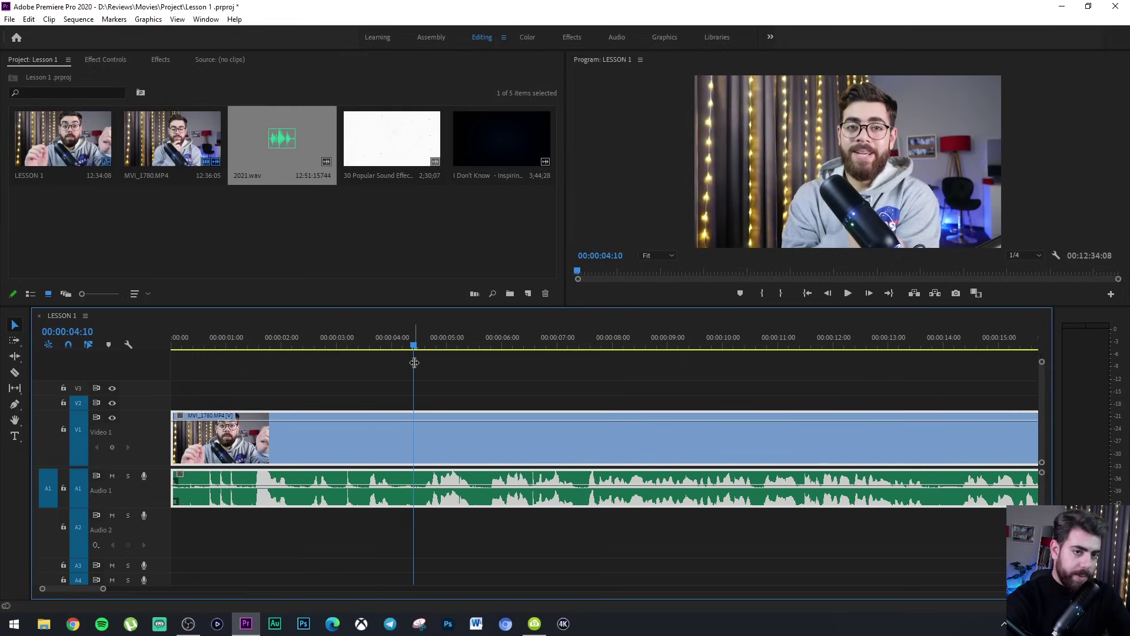
Play the sequence from its start to check that 2021.wav stays in sync with the MVI_1780.MP4 video.
{"action": "key", "text": "space"}
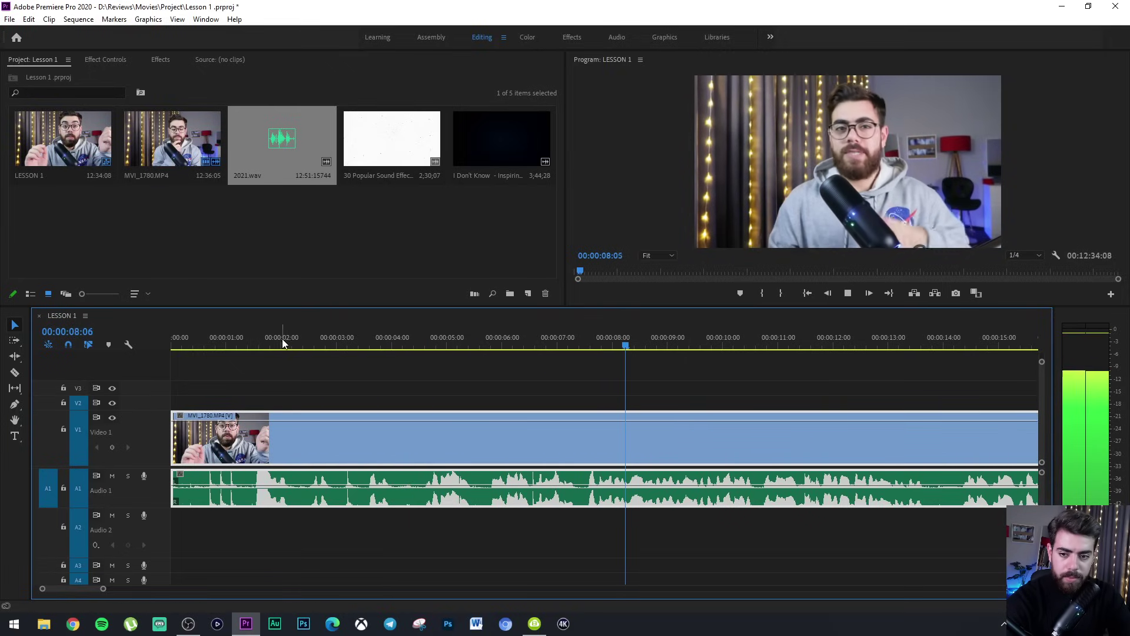
{"action": "key", "text": "Home"}
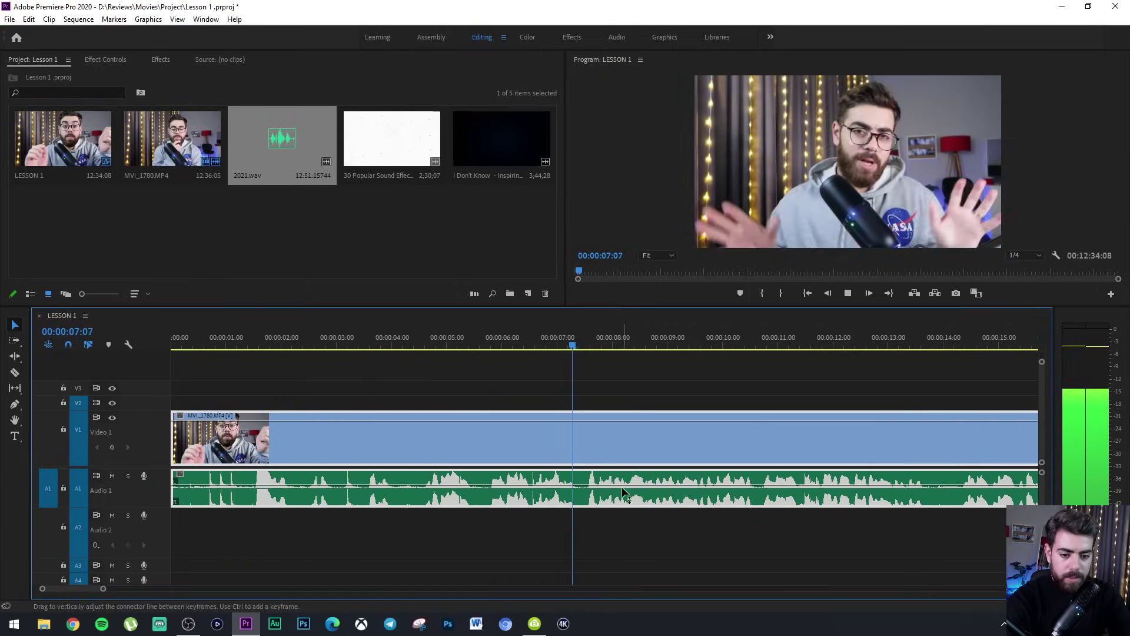
{"action": "key", "text": "space"}
Split the linked MVI_1780.MP4 video and audio at 00:00:00:17, just before the first clap, using the Razor tool.
{"action": "left_click_drag", "start_coordinate": [250, 341], "coordinate": [211, 333]}
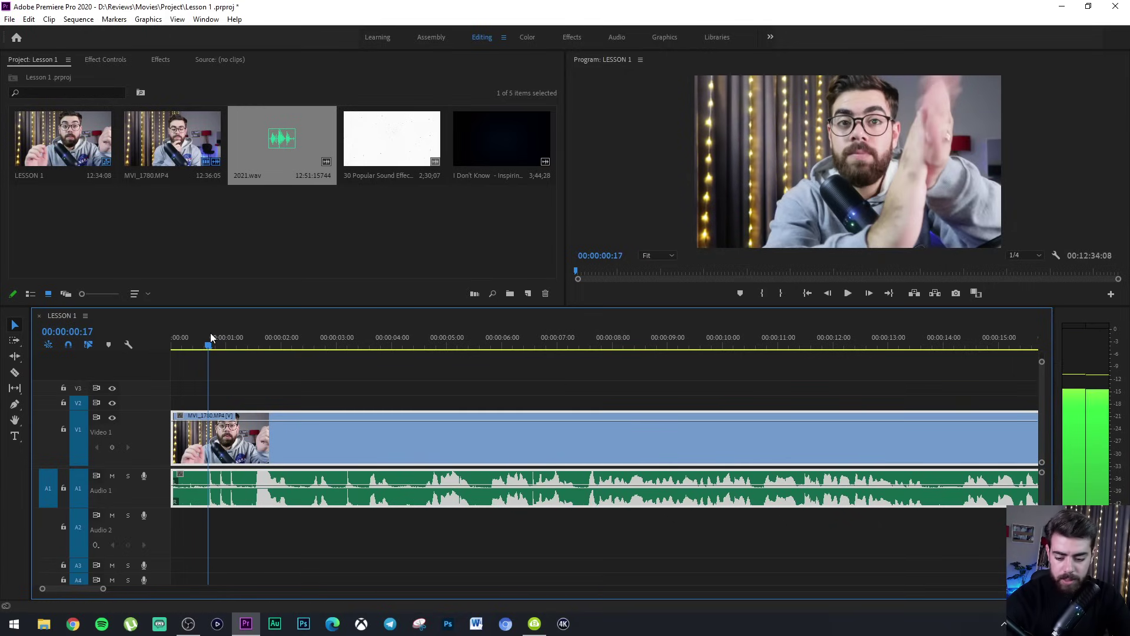
{"action": "key", "text": "c"}
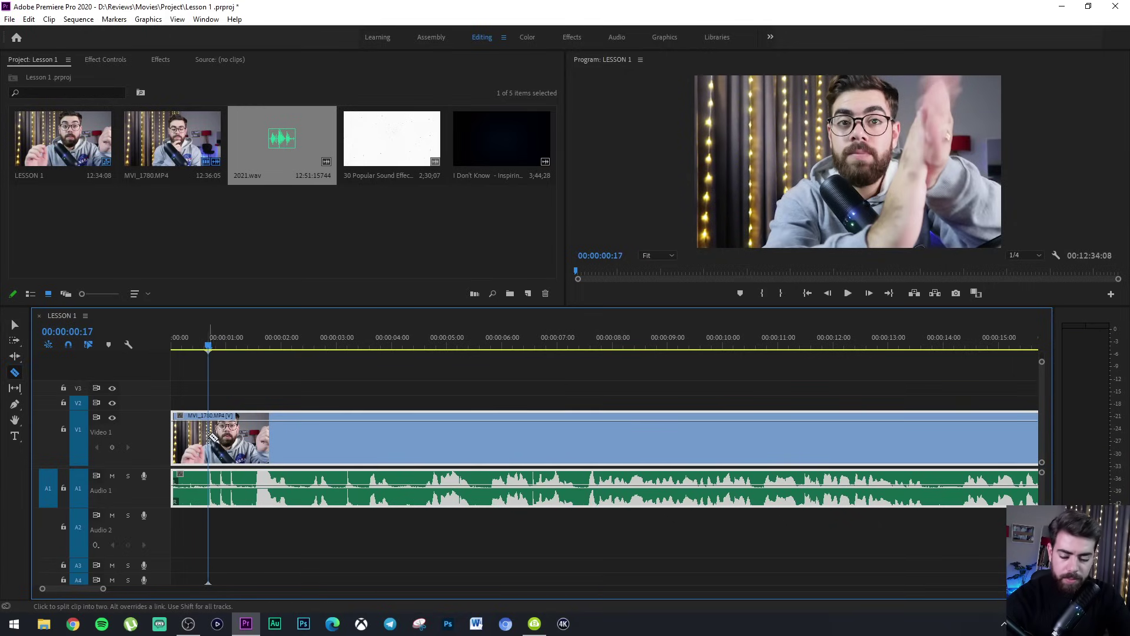
{"action": "key", "text": "v"}
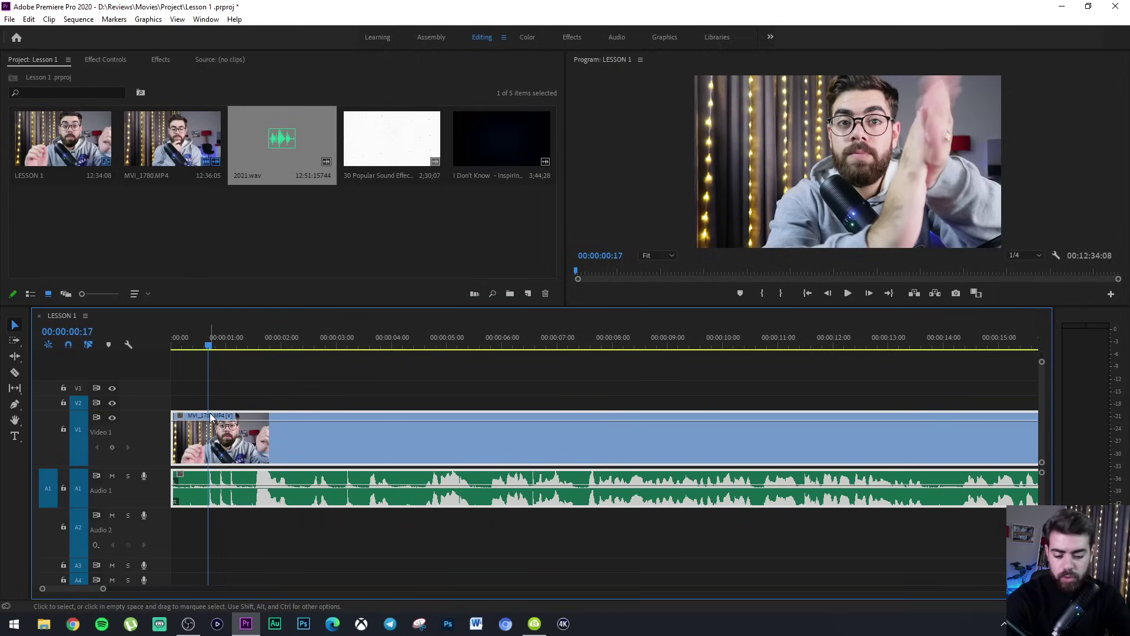
{"action": "key", "text": "="}
{"action": "key", "text": "="}
{"action": "key", "text": "="}
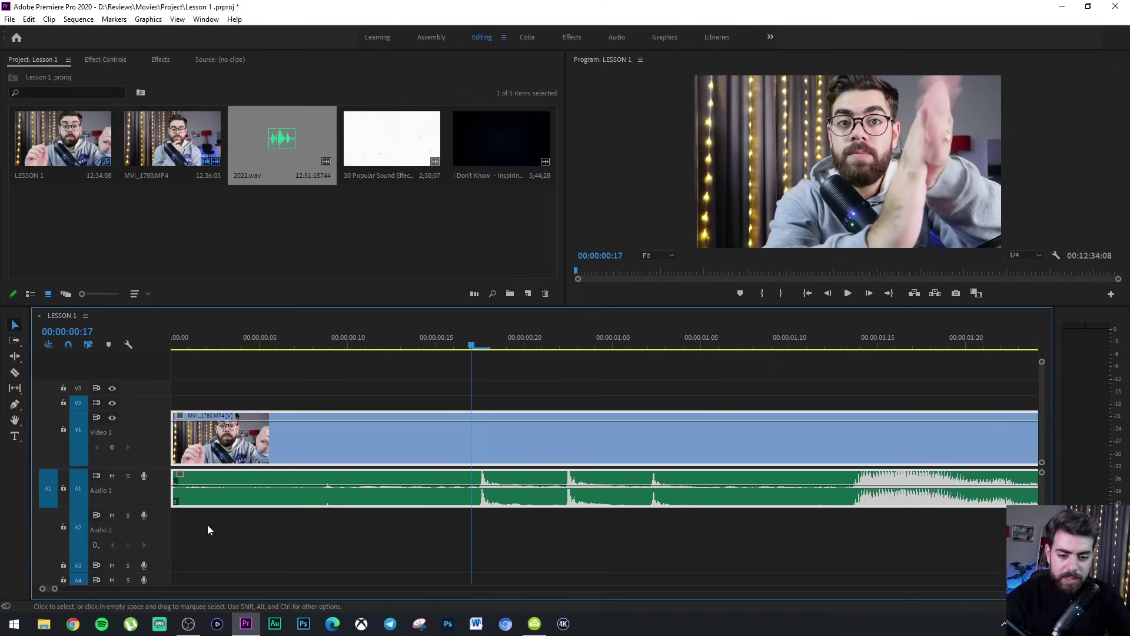
{"action": "key", "text": "c"}
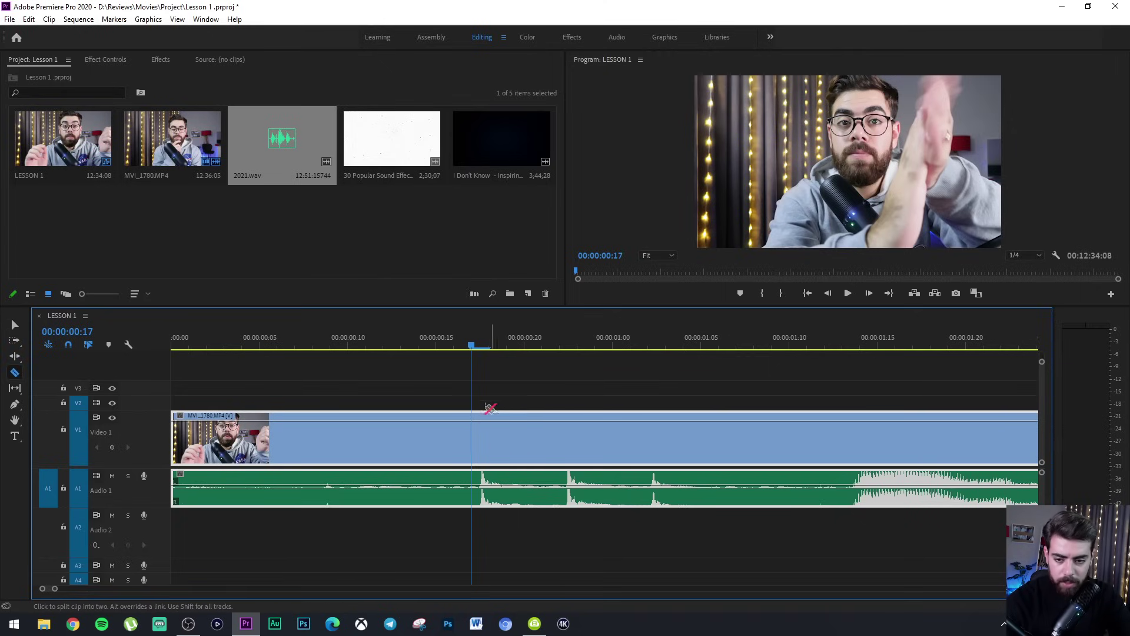
{"action": "left_click", "coordinate": [20, 375]}
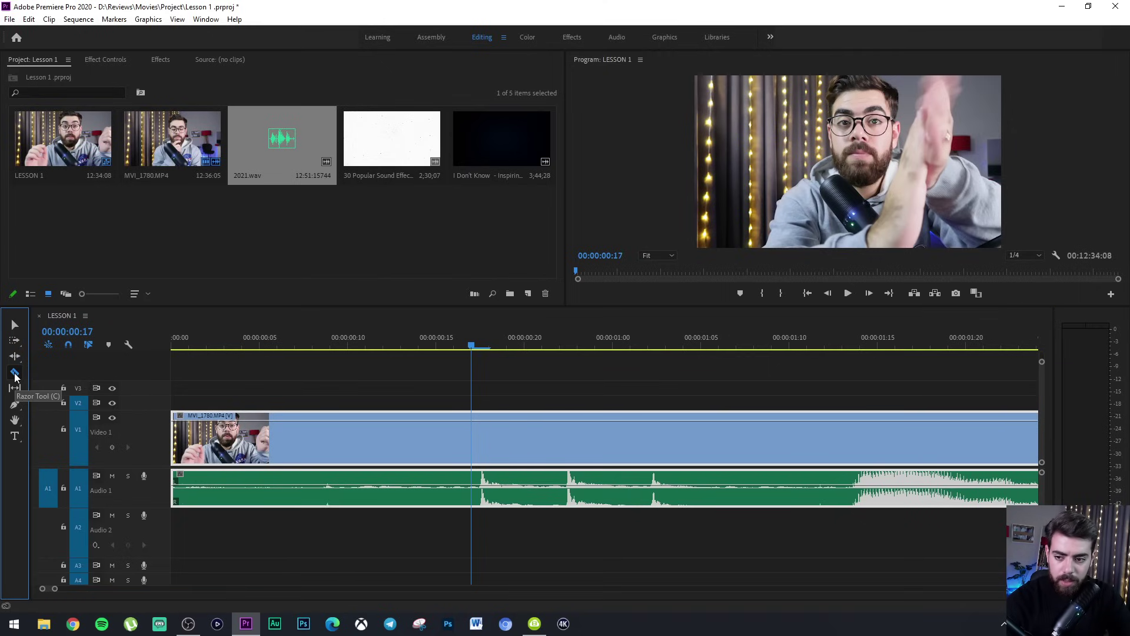
{"action": "left_click", "coordinate": [471, 433]}
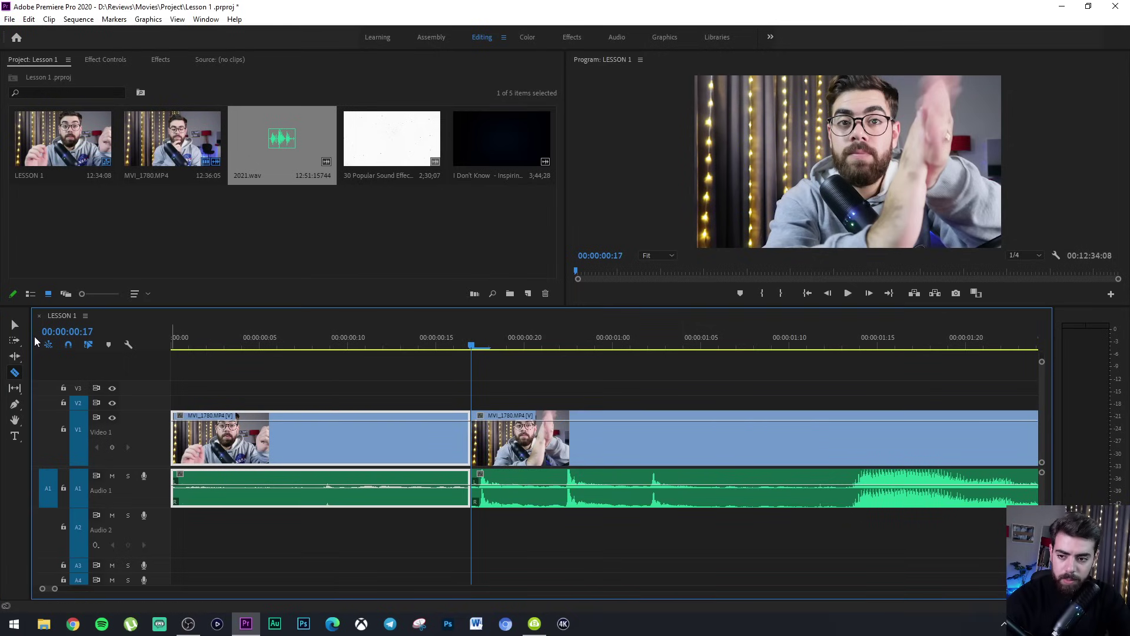
Delete the segment before the first clap and close the gap so the remaining clip starts at 00:00:00:00.
{"action": "left_click", "coordinate": [15, 326]}
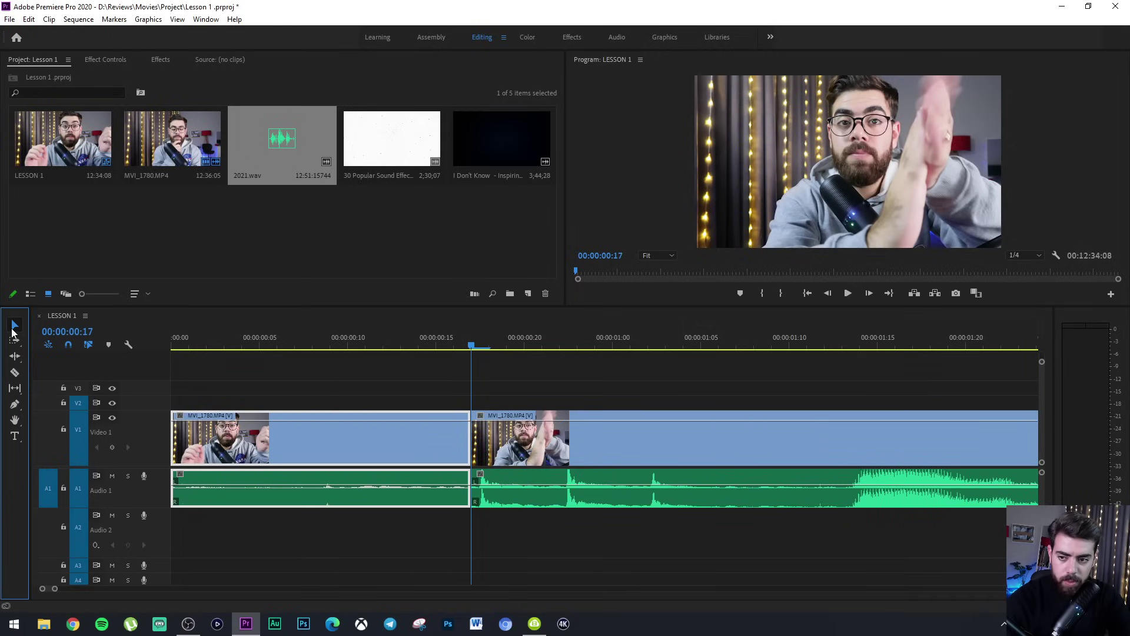
{"action": "left_click", "coordinate": [397, 480]}
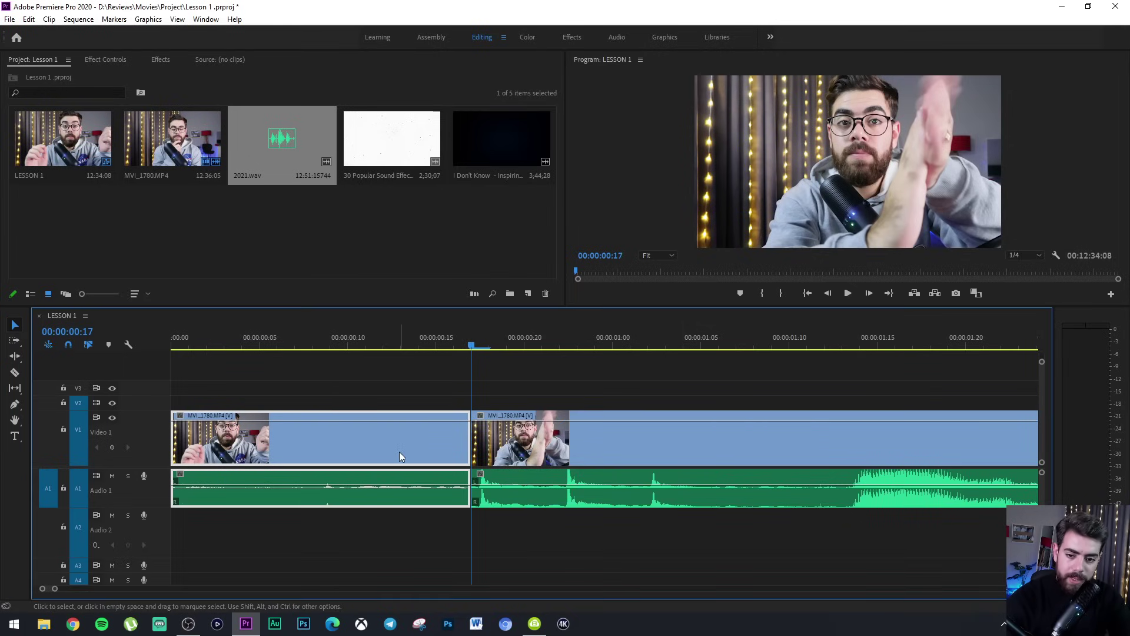
{"action": "key", "text": "End"}
{"action": "key", "text": "Home"}
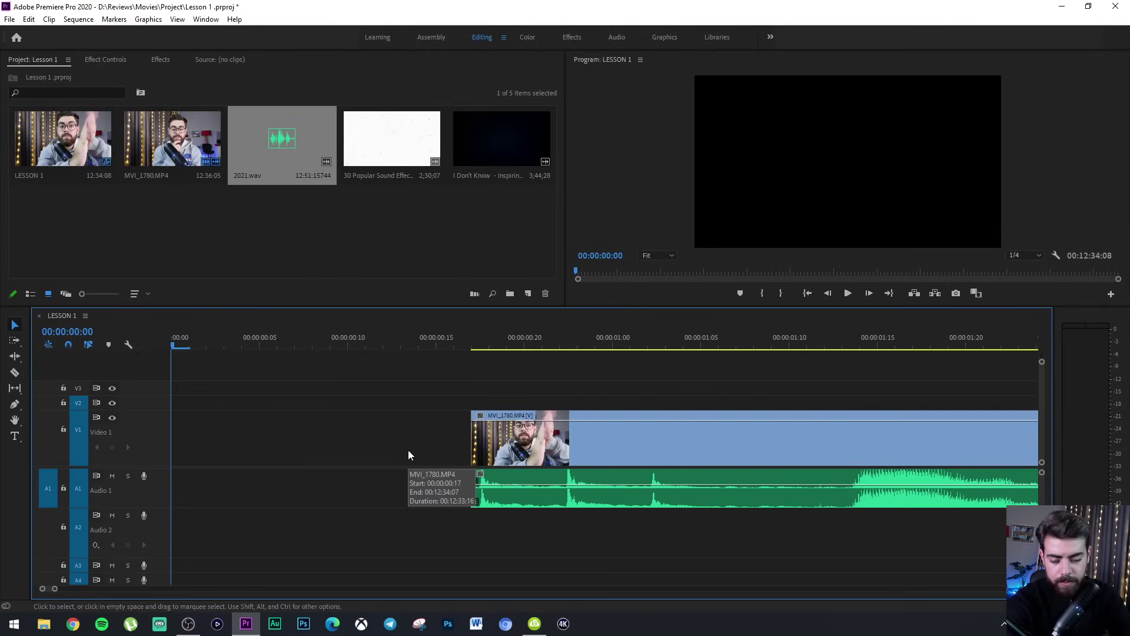
{"action": "left_click", "coordinate": [403, 447]}
{"action": "left_click", "coordinate": [369, 475]}
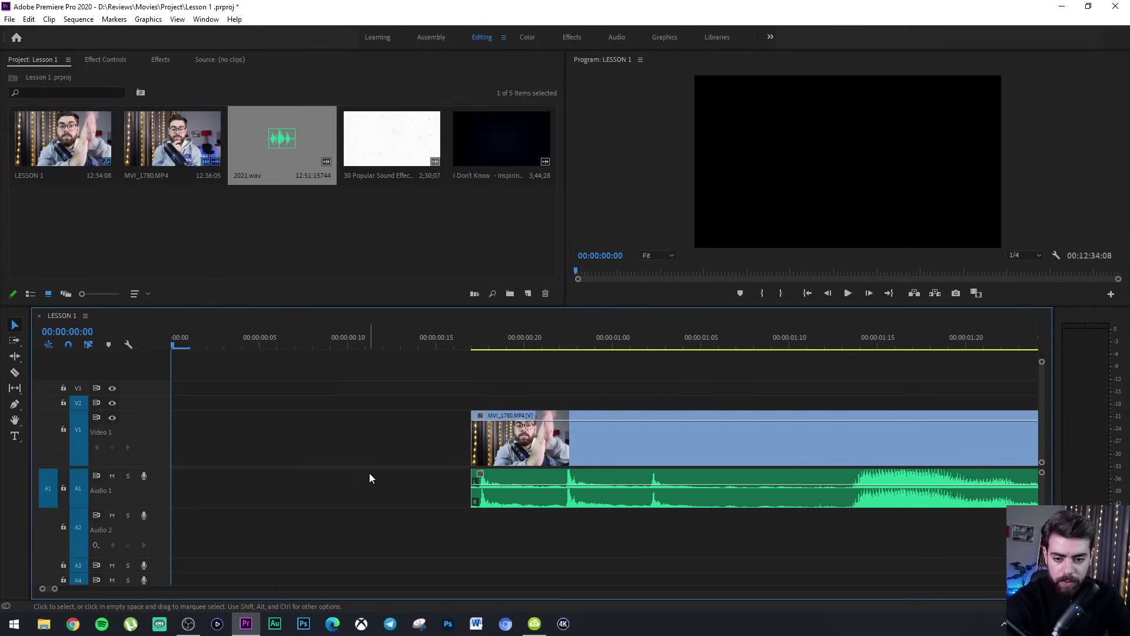
{"action": "left_click", "coordinate": [362, 442]}
{"action": "key", "text": "Delete"}
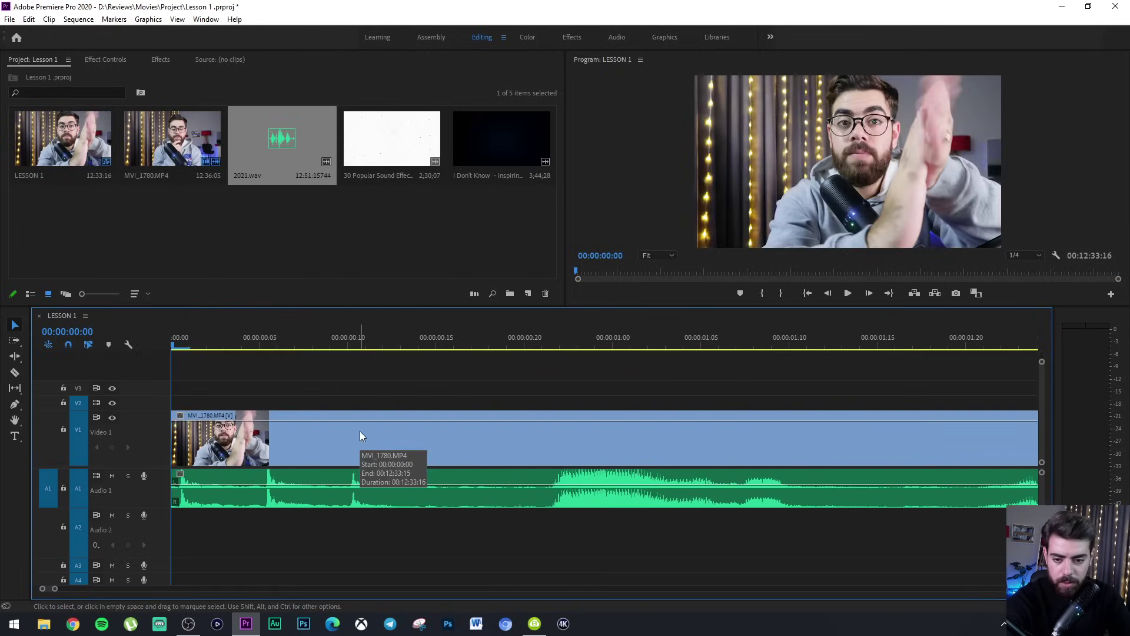
Play the opening claps and split the linked clip at 00:00:00:11 with the Razor tool.
{"action": "key", "text": "space"}
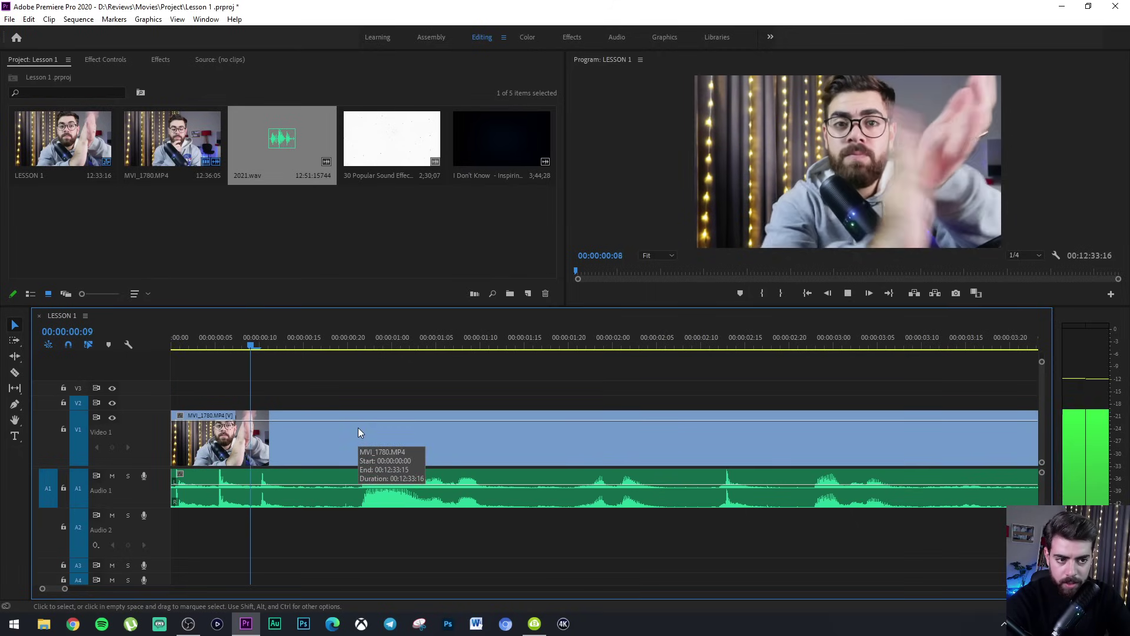
{"action": "key", "text": "minus"}
{"action": "key", "text": "space"}
{"action": "key", "text": "Left"}
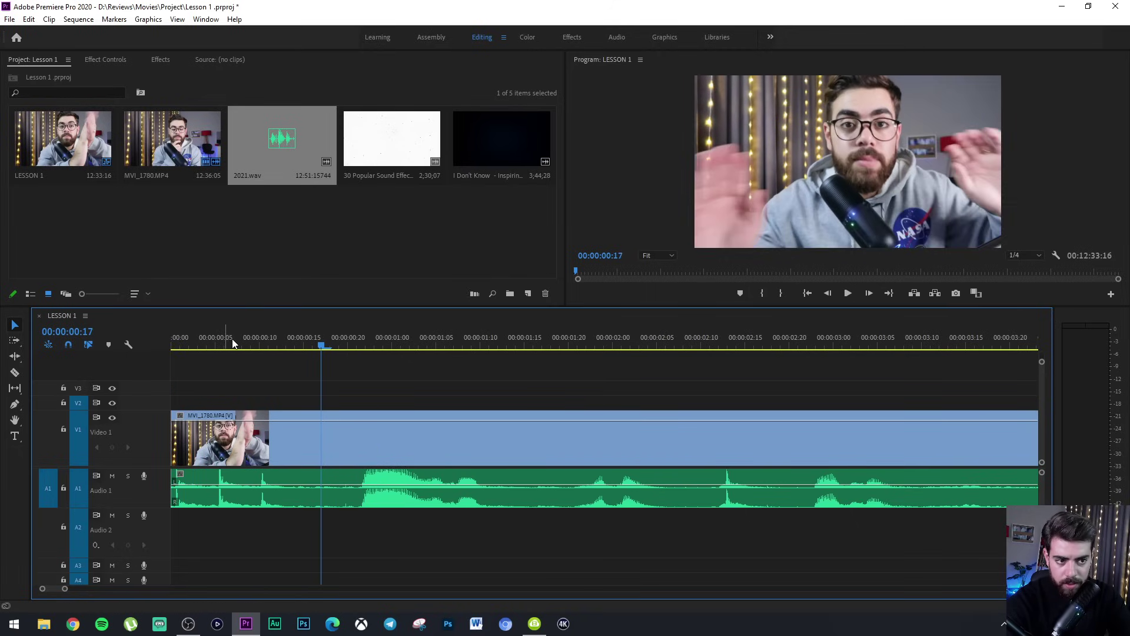
{"action": "mouse_move", "coordinate": [283, 343]}
{"action": "left_mouse_down"}
{"action": "mouse_move", "coordinate": [159, 336]}
{"action": "mouse_move", "coordinate": [268, 347]}
{"action": "left_mouse_up"}
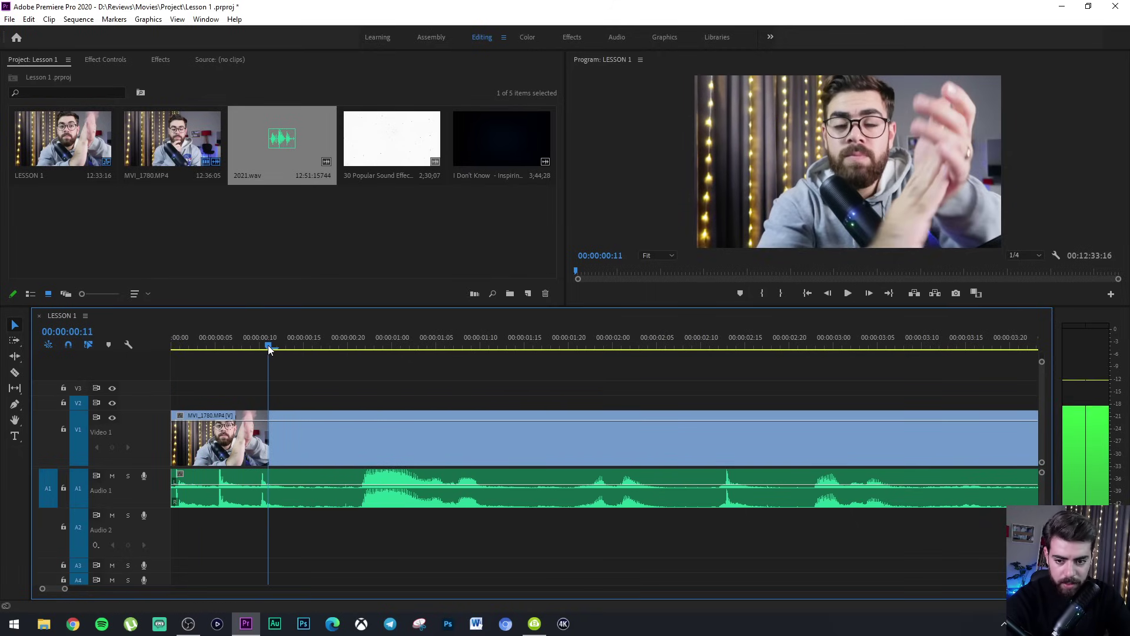
{"action": "key", "text": "c"}
{"action": "left_click", "coordinate": [270, 442]}
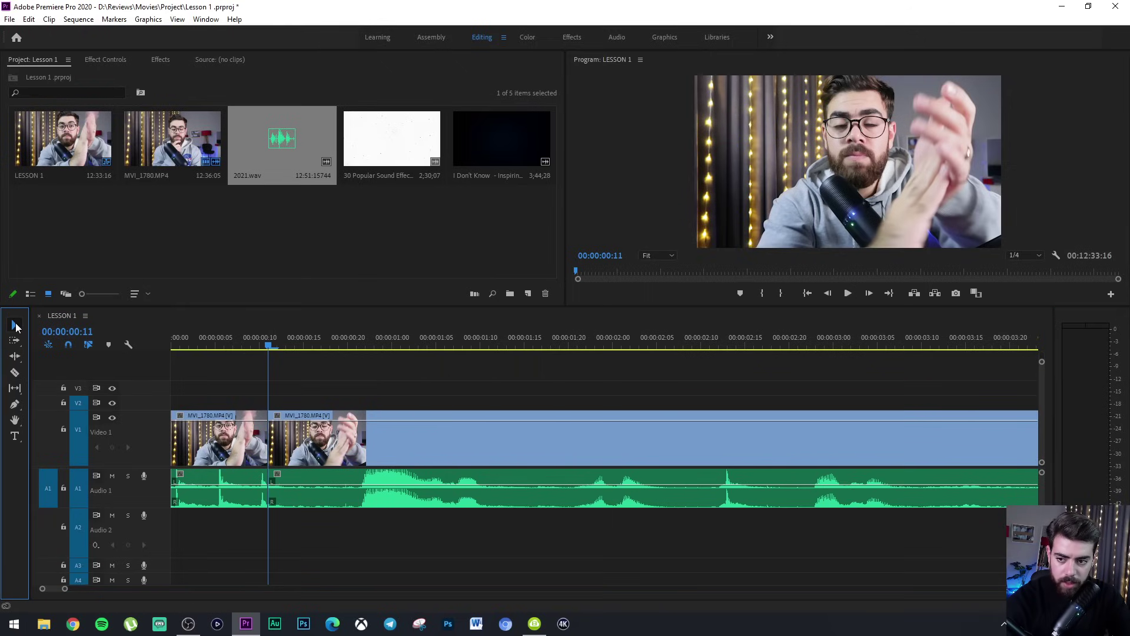
Trim about 10 frames off the start of the second segment, close the gap, and play from the sequence start.
{"action": "left_click", "coordinate": [283, 438]}
{"action": "mouse_move", "coordinate": [274, 436]}
{"action": "left_mouse_down"}
{"action": "mouse_move", "coordinate": [367, 436]}
{"action": "mouse_move", "coordinate": [294, 442]}
{"action": "left_mouse_up"}
{"action": "key", "text": "space"}
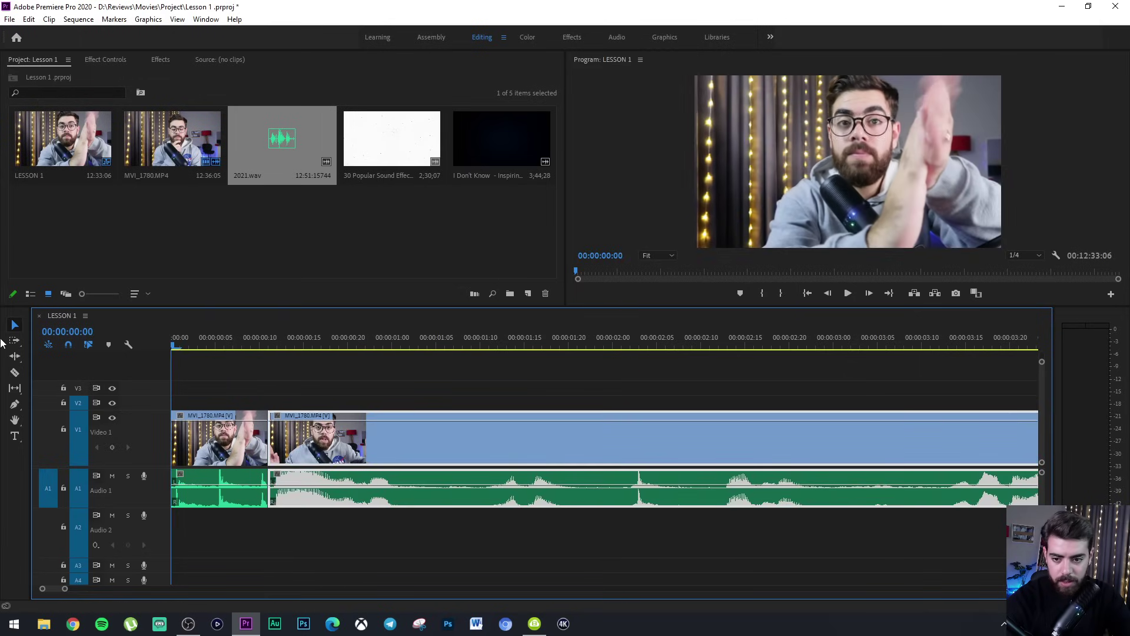
Split the second segment at about 00:00:01:00, trim the start of the new third segment, and close the gap before it.
{"action": "key", "text": "c"}
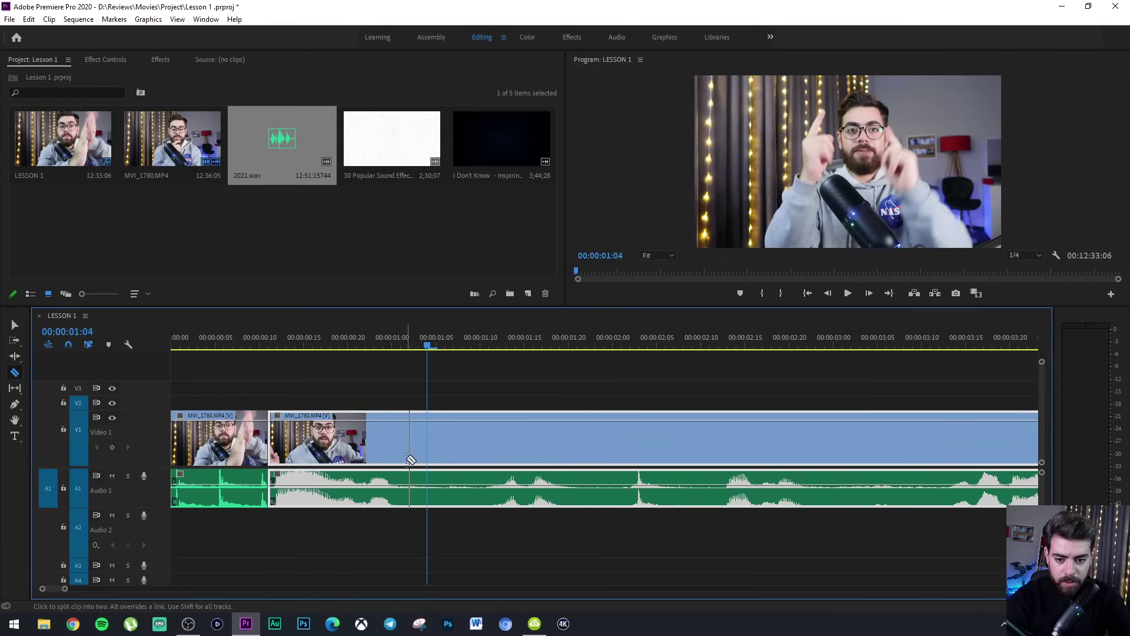
{"action": "left_click", "coordinate": [393, 448]}
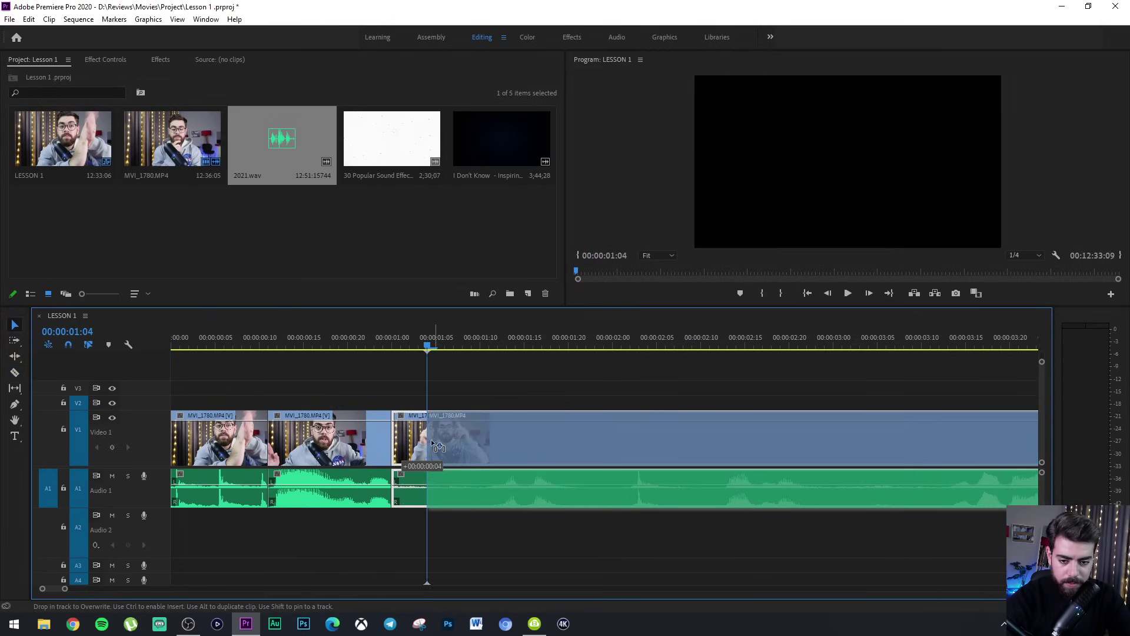
{"action": "left_click", "coordinate": [398, 441]}
{"action": "key", "text": "space"}
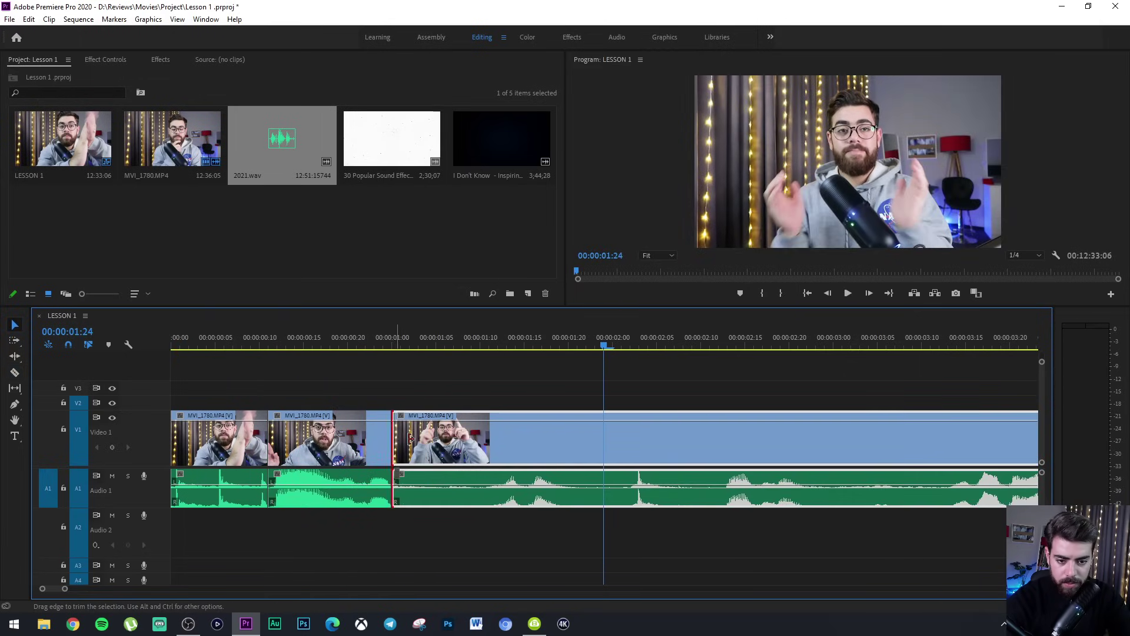
{"action": "left_click_drag", "start_coordinate": [410, 439], "coordinate": [433, 450]}
{"action": "left_click", "coordinate": [326, 339]}
{"action": "key", "text": "space"}
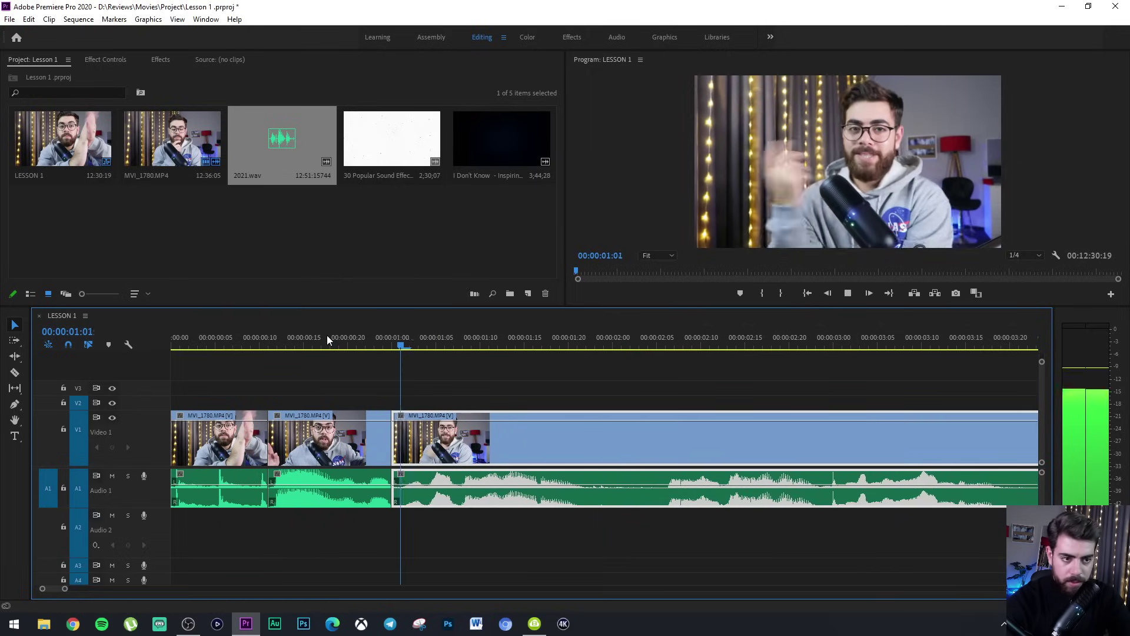
Split the third segment at 00:00:01:21, trim the new last segment's start, and move it to begin at about 00:00:02:14.
{"action": "key", "text": "space"}
{"action": "key", "text": "c"}
{"action": "left_click", "coordinate": [585, 447]}
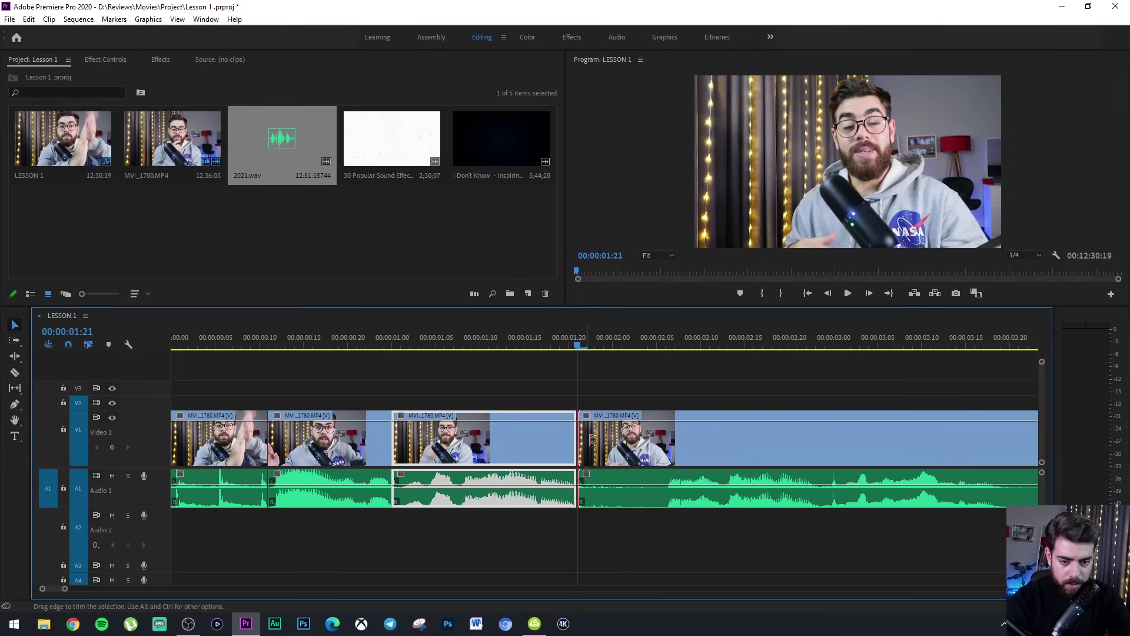
{"action": "key", "text": "v"}
{"action": "left_click_drag", "start_coordinate": [705, 461], "coordinate": [798, 463]}
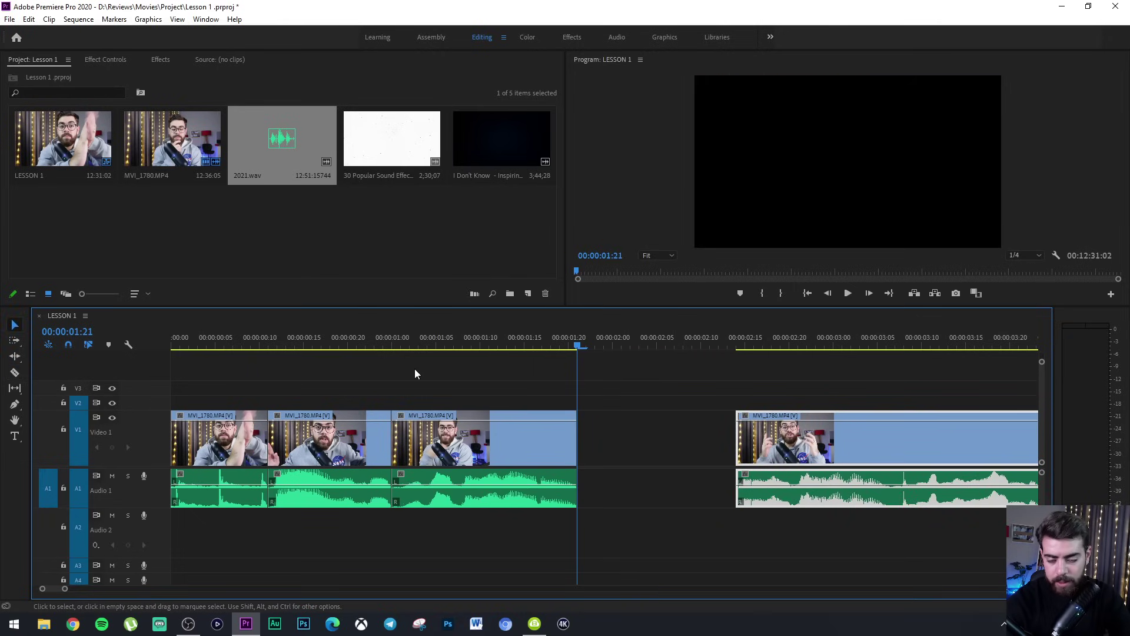
Play across the cuts and move the third segment's audio from A1 down to A2 at the same time position.
{"action": "left_click", "coordinate": [296, 338]}
{"action": "key", "text": "space"}
{"action": "key", "text": "space"}
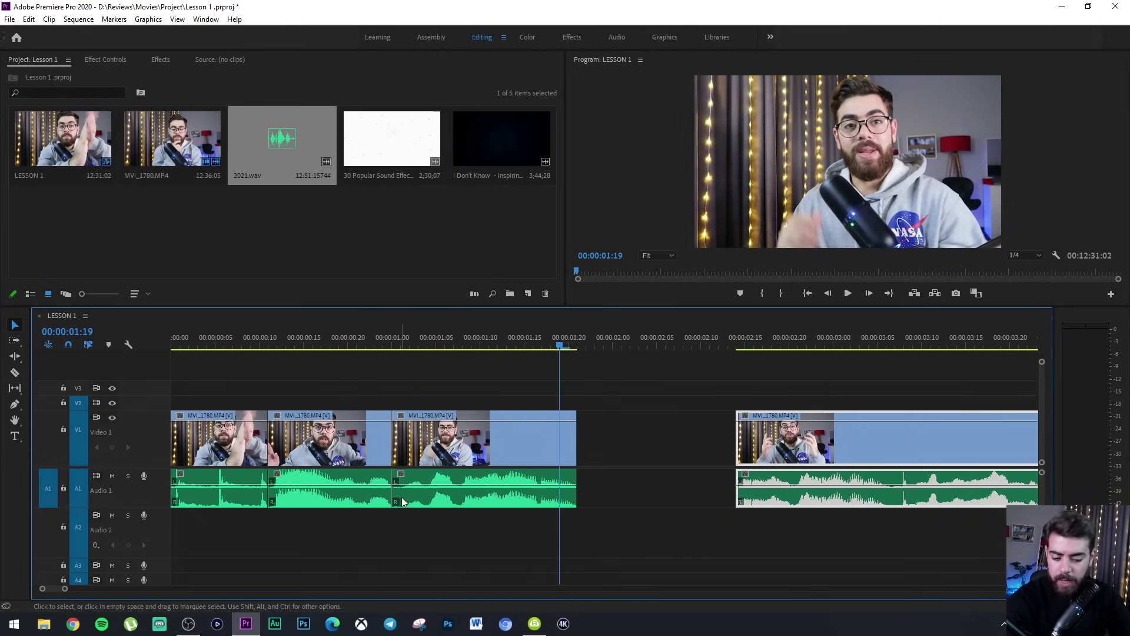
{"action": "left_click", "coordinate": [384, 338]}
{"action": "key", "text": "="}
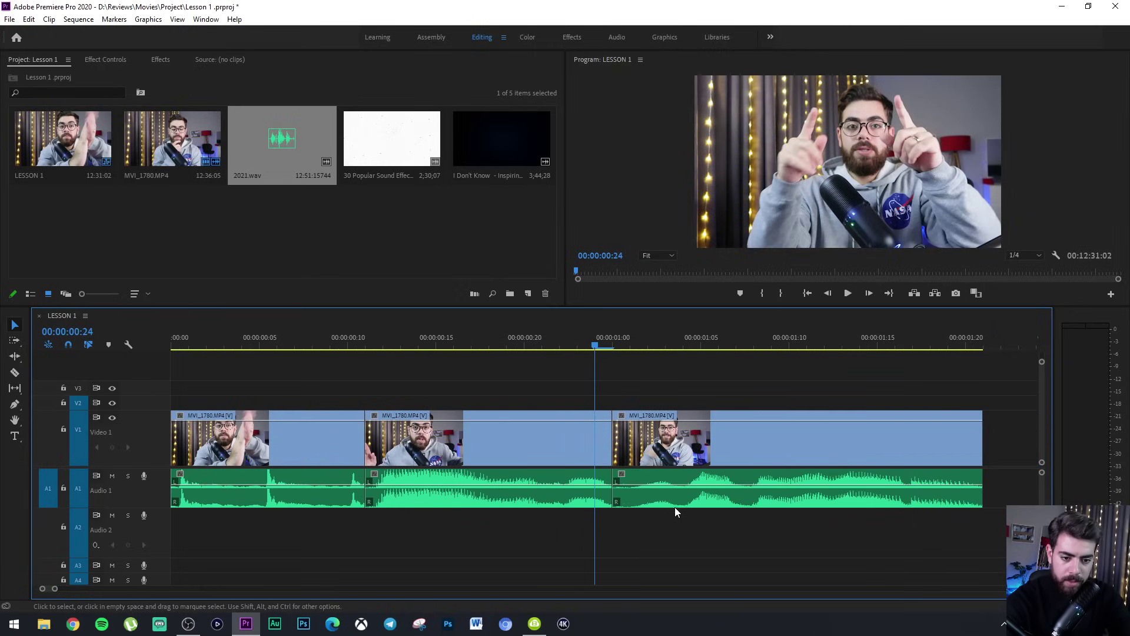
{"action": "left_click_drag", "start_coordinate": [637, 507], "coordinate": [620, 542]}
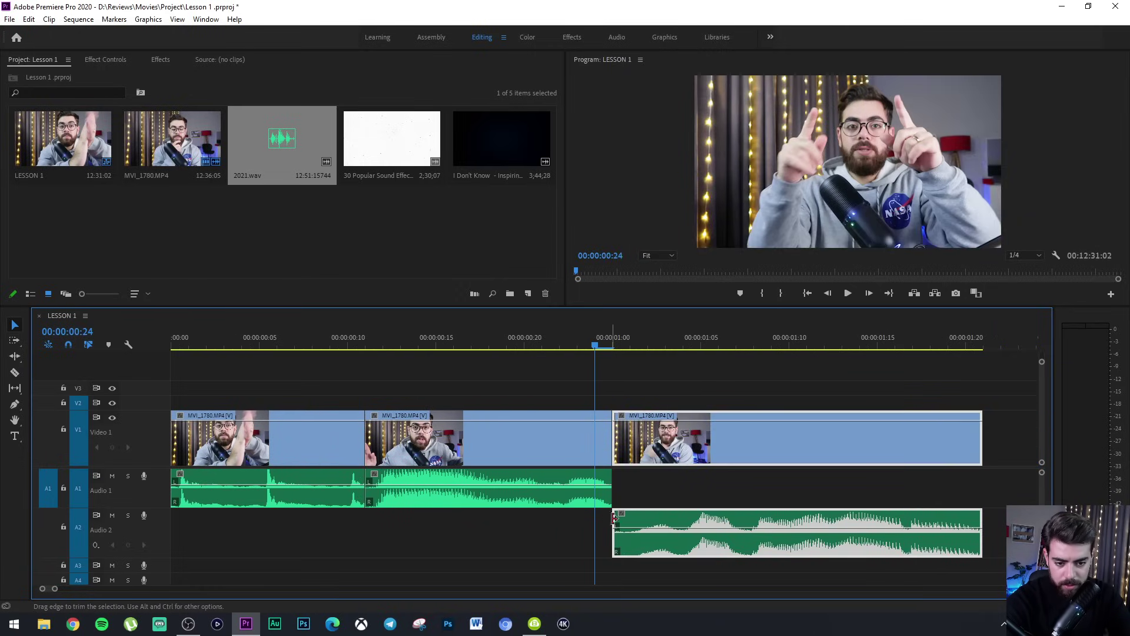
Unlink the third segment, trim 4 frames off its video start, and shift video and audio 4 frames earlier so the audio leads.
{"action": "right_click", "coordinate": [618, 519]}
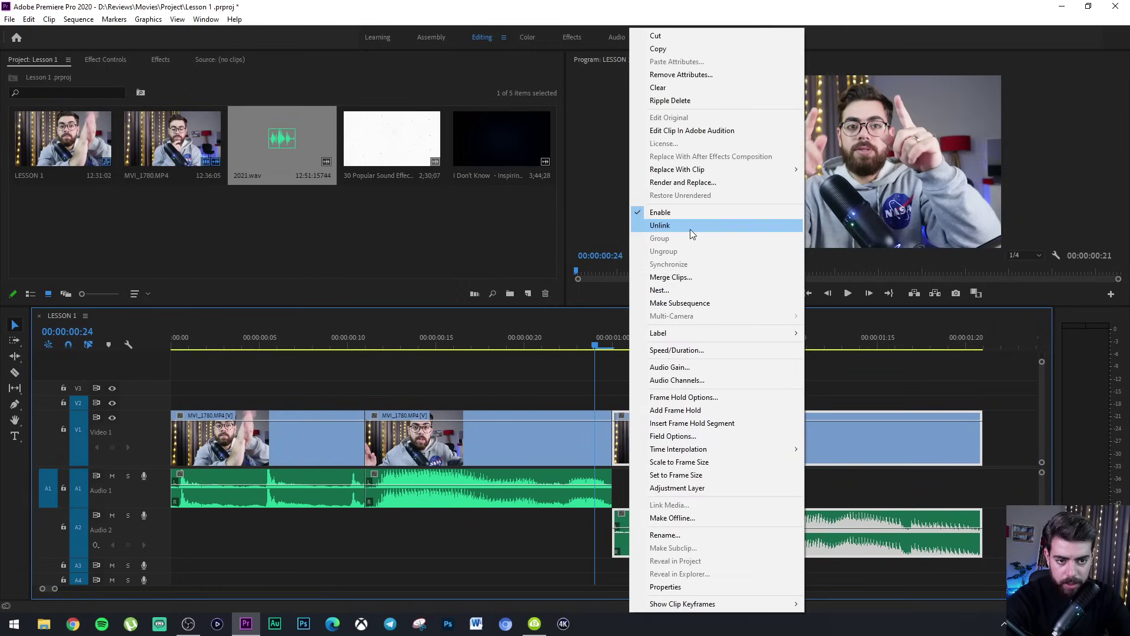
{"action": "left_click", "coordinate": [691, 226]}
{"action": "left_click_drag", "start_coordinate": [618, 441], "coordinate": [631, 576]}
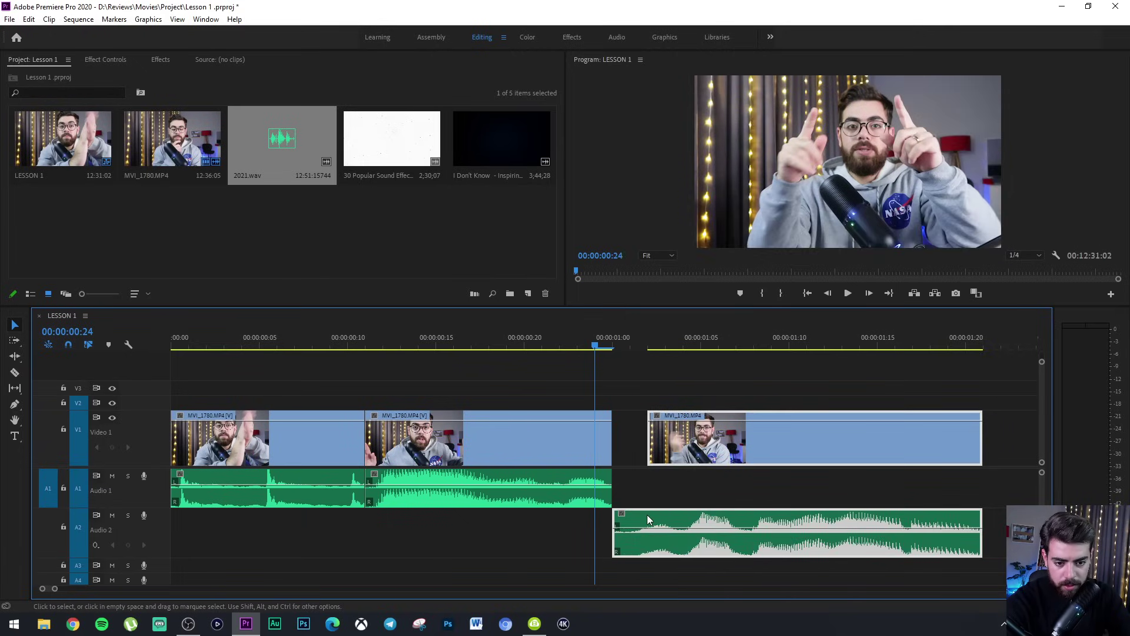
{"action": "left_click_drag", "start_coordinate": [647, 516], "coordinate": [615, 516]}
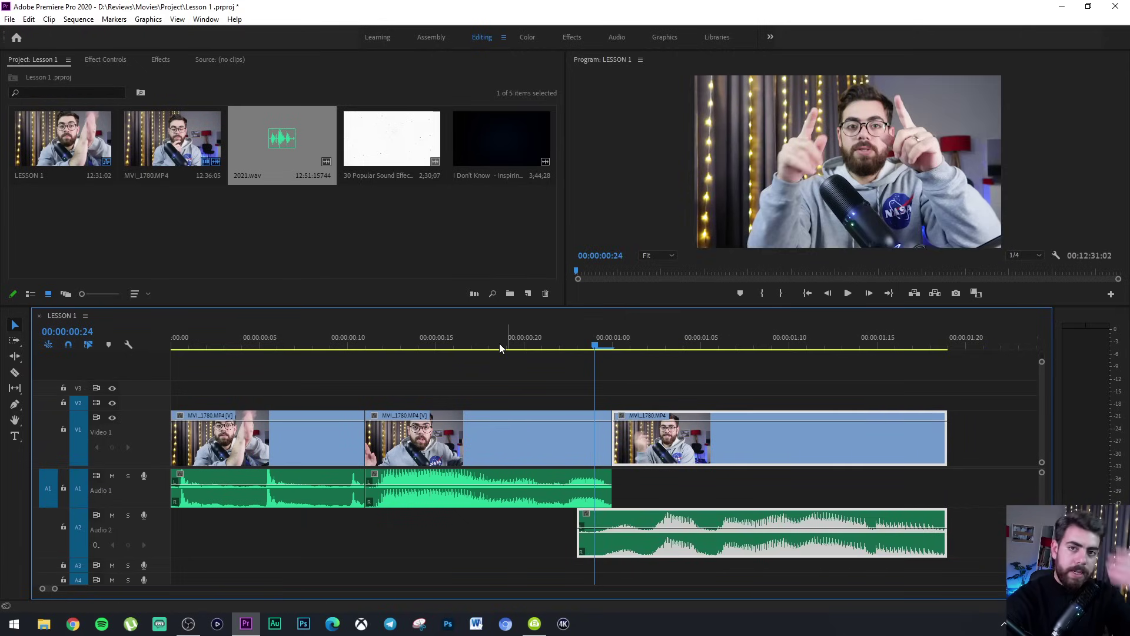
Delete the gap between the third and last segments so the last segment directly follows the third.
{"action": "left_click", "coordinate": [541, 339]}
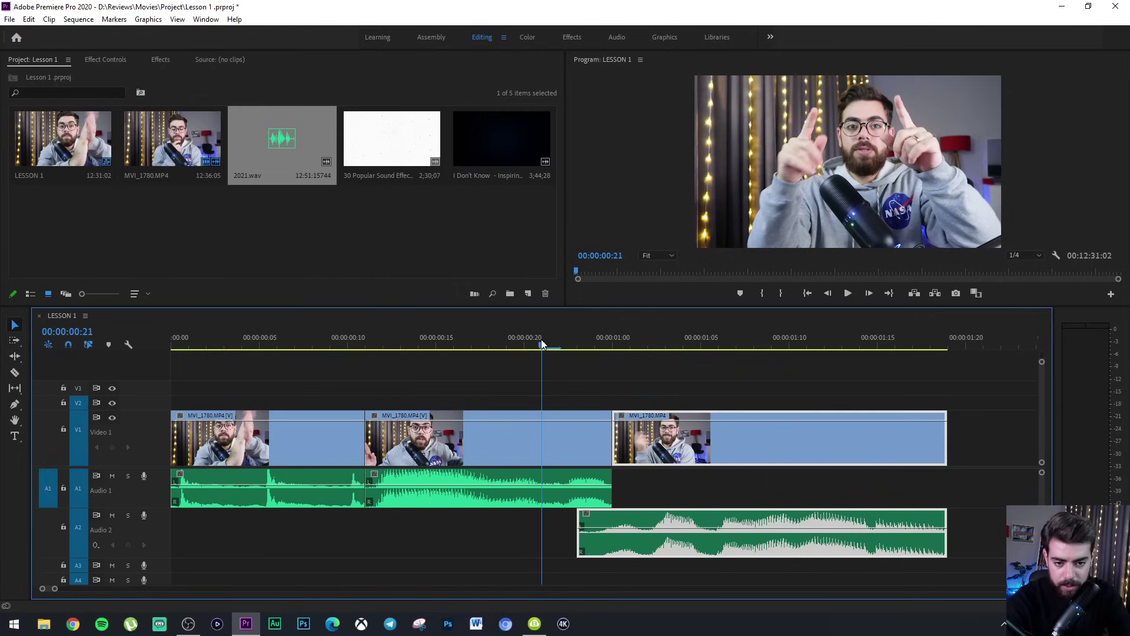
{"action": "key", "text": "space"}
{"action": "left_click_drag", "start_coordinate": [542, 336], "coordinate": [277, 337]}
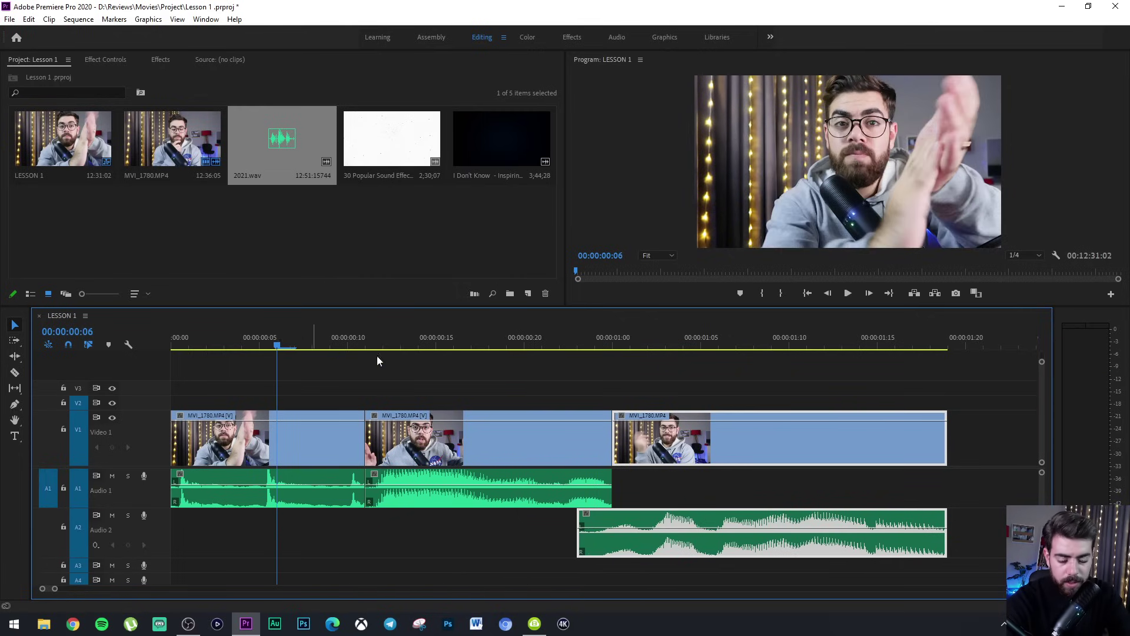
{"action": "key", "text": "minus"}
{"action": "left_click", "coordinate": [700, 439]}
{"action": "key", "text": "Delete"}
Play the edited sequence from the start to review the cuts and the overlapping audio.
{"action": "key", "text": "space"}
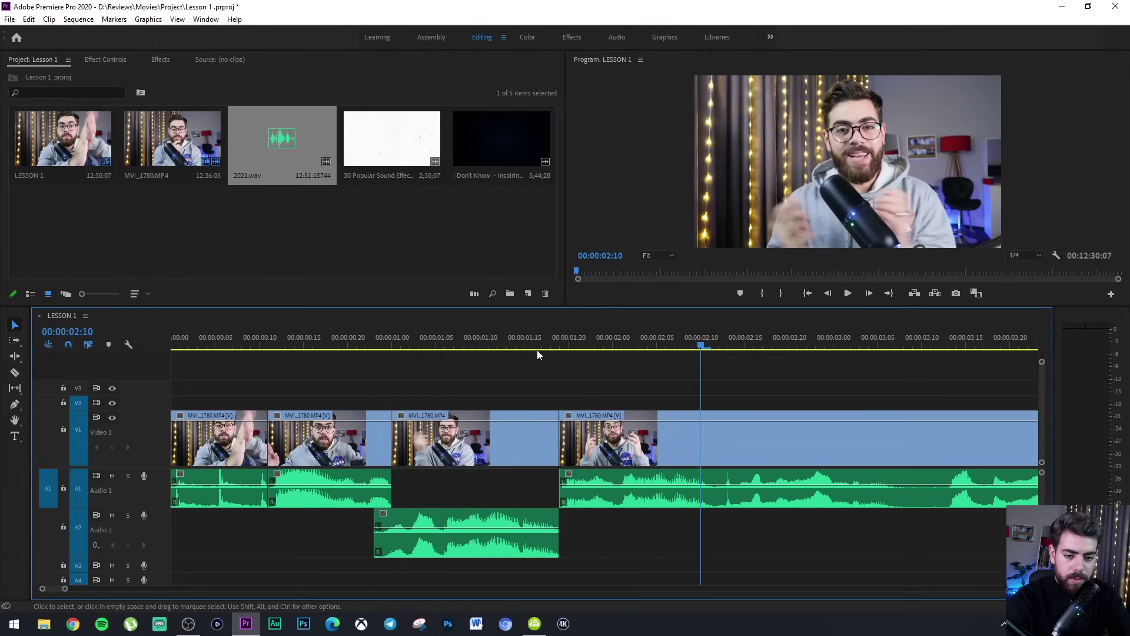
{"action": "left_click_drag", "start_coordinate": [380, 338], "coordinate": [3, 337]}
{"action": "key", "text": "space"}
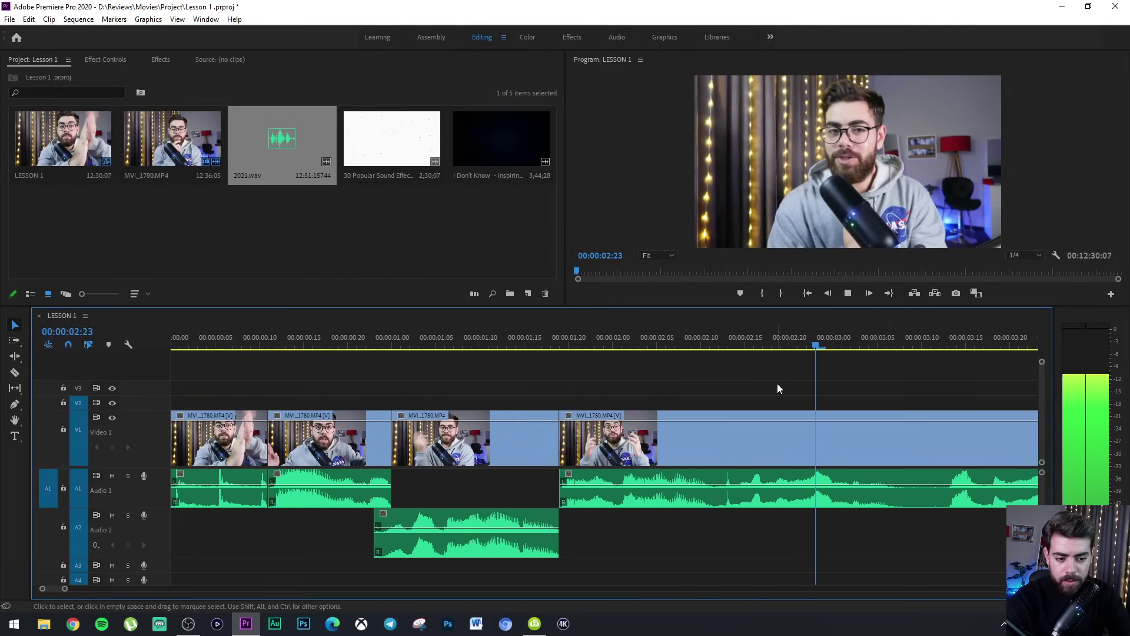
Split the last segment at about 00:00:03:07 and remove 6 frames at the cut so the remainder directly follows.
{"action": "key", "text": "space"}
{"action": "key", "text": "c"}
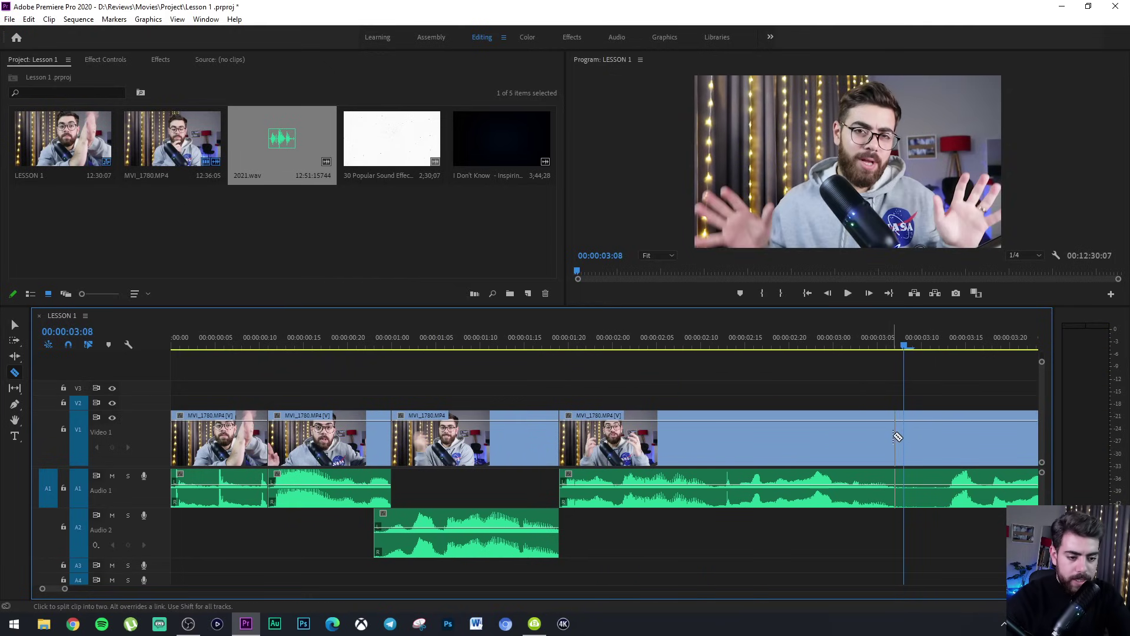
{"action": "left_click", "coordinate": [896, 435]}
{"action": "key", "text": "v"}
{"action": "mouse_move", "coordinate": [901, 435]}
{"action": "left_mouse_down"}
{"action": "mouse_move", "coordinate": [946, 434]}
{"action": "mouse_move", "coordinate": [915, 440]}
{"action": "left_mouse_up"}
{"action": "key", "text": "minus"}
{"action": "key", "text": "minus"}
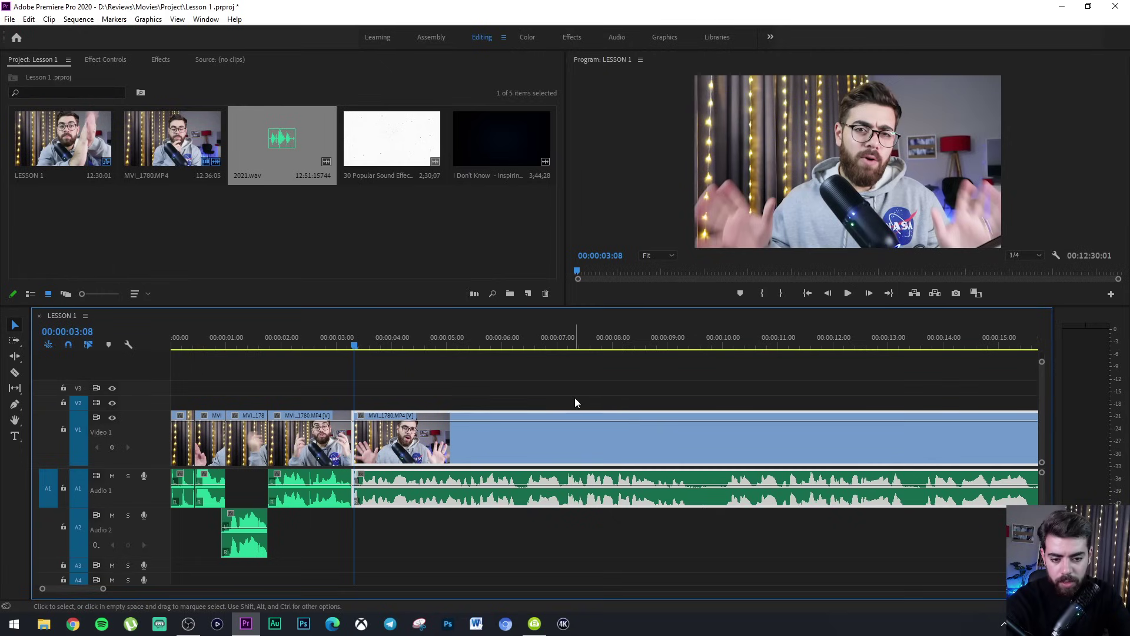
Split the last segment at about 00:00:10:02 and shift the remainder earlier to start at 00:00:09:09, overlapping the part before it.
{"action": "key", "text": "c"}
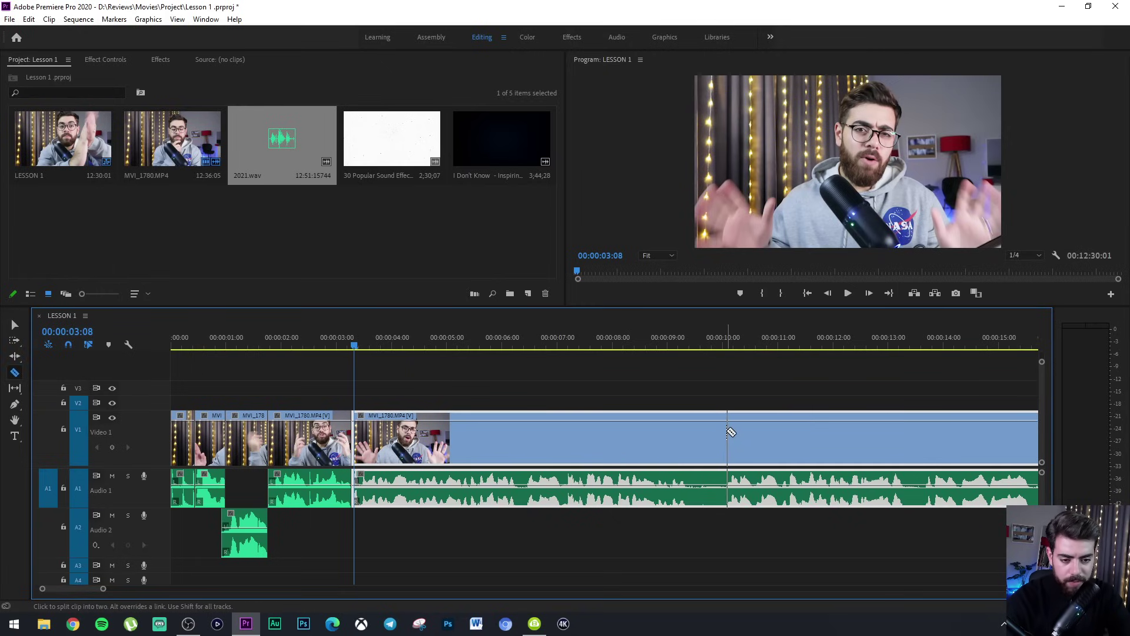
{"action": "left_click", "coordinate": [728, 432]}
{"action": "key", "text": "v"}
{"action": "left_click_drag", "start_coordinate": [756, 448], "coordinate": [716, 440]}
Play the sequence from before the cut at 00:00:09:09 onward to review the transition into the last segment.
{"action": "left_click", "coordinate": [653, 336]}
{"action": "key", "text": "space"}
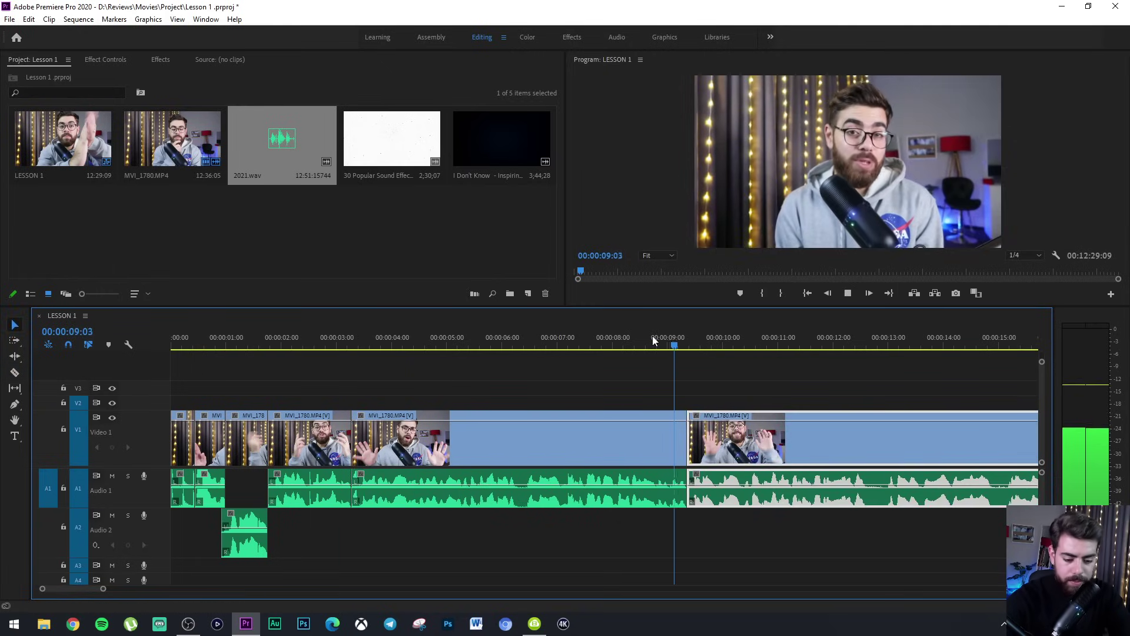
{"action": "key", "text": "equal"}
{"action": "key", "text": "equal"}
{"action": "key", "text": "minus"}
{"action": "key", "text": "minus"}
{"action": "key", "text": "space"}
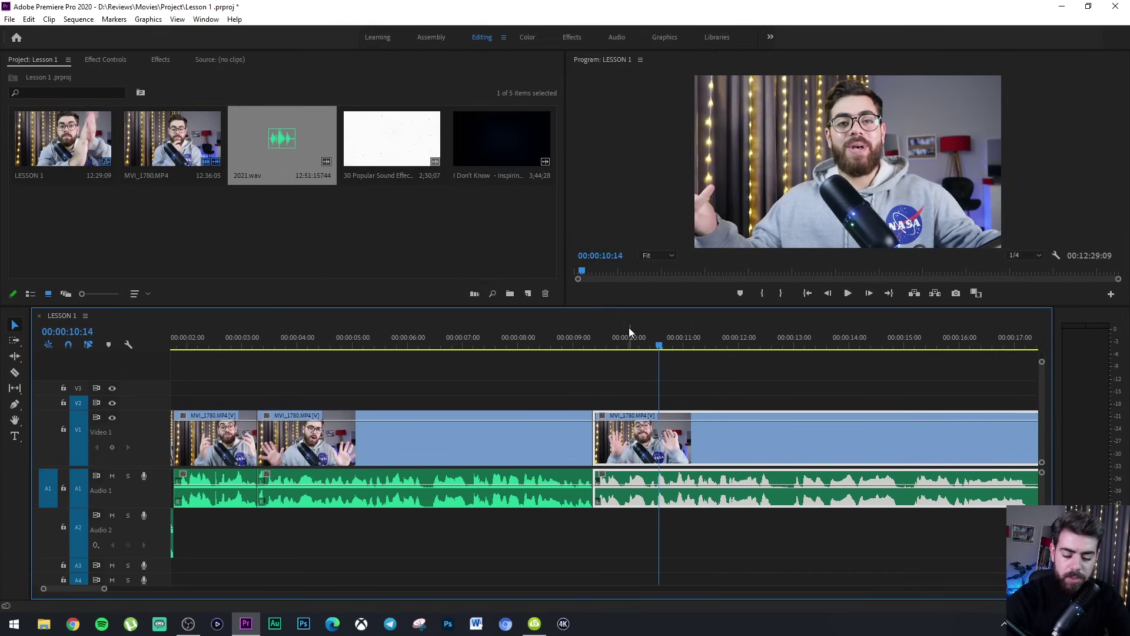
{"action": "key", "text": "space"}
{"action": "left_click", "coordinate": [846, 298]}
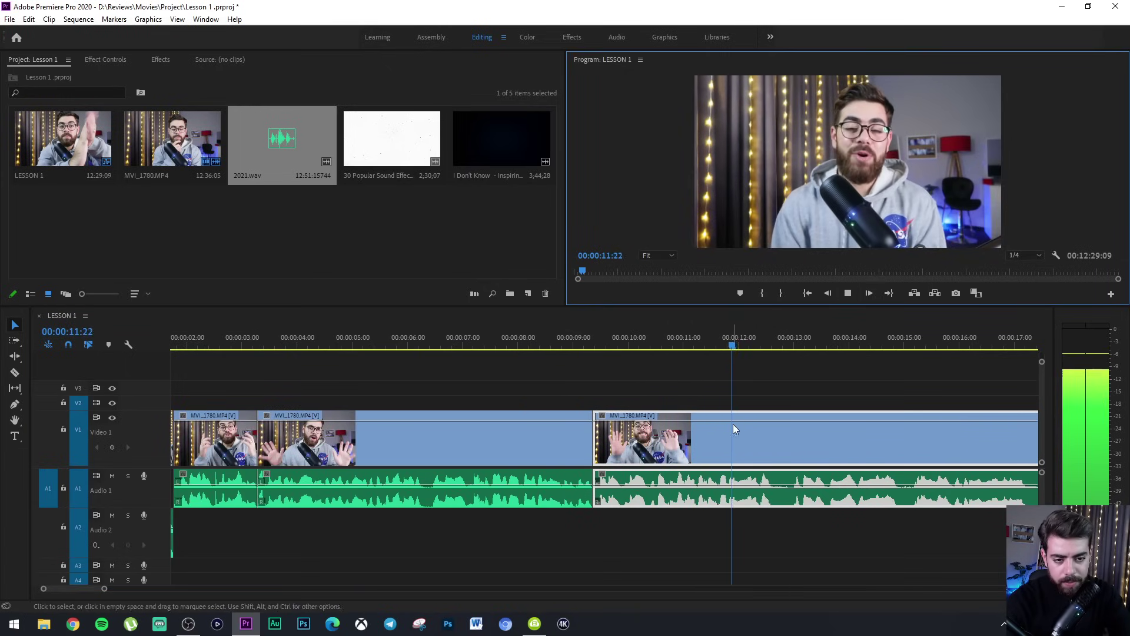
{"action": "key", "text": "space"}
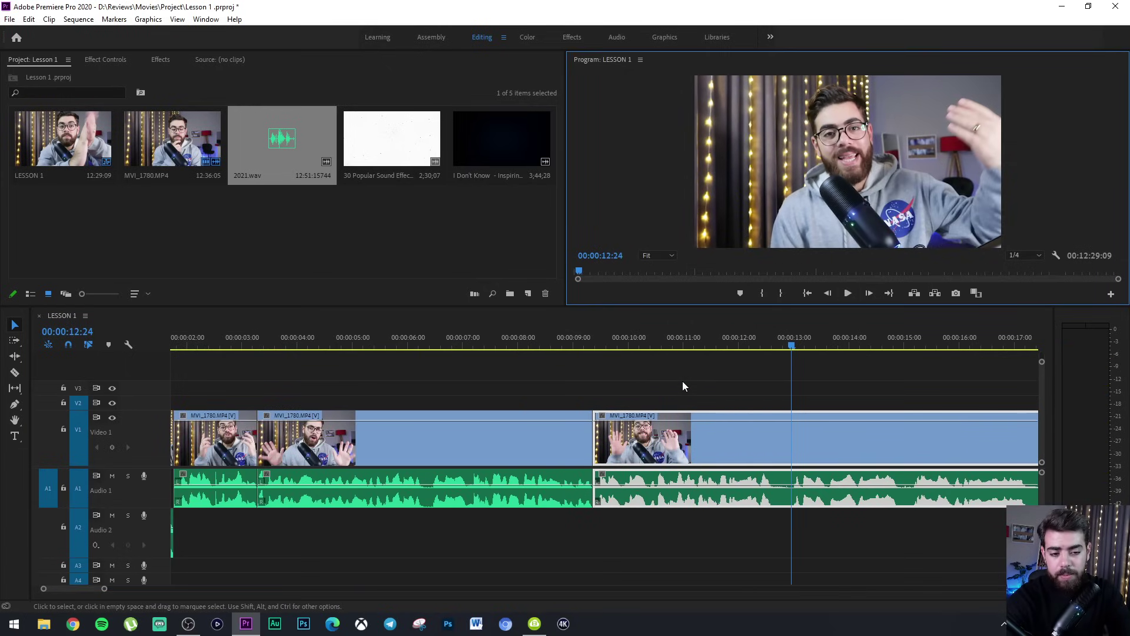
Delete the last segment from 00:00:09:09 onward and open MVI_1780.MP4 in the Source Monitor.
{"action": "left_click_drag", "start_coordinate": [755, 378], "coordinate": [675, 548]}
{"action": "key", "text": "Delete"}
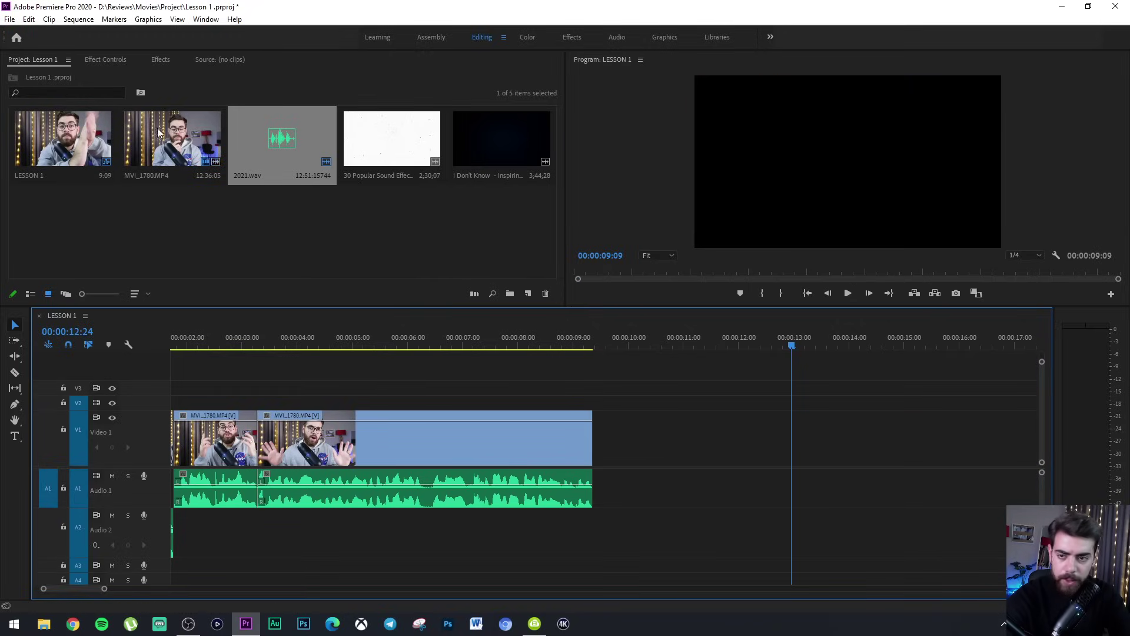
{"action": "left_click", "coordinate": [162, 154]}
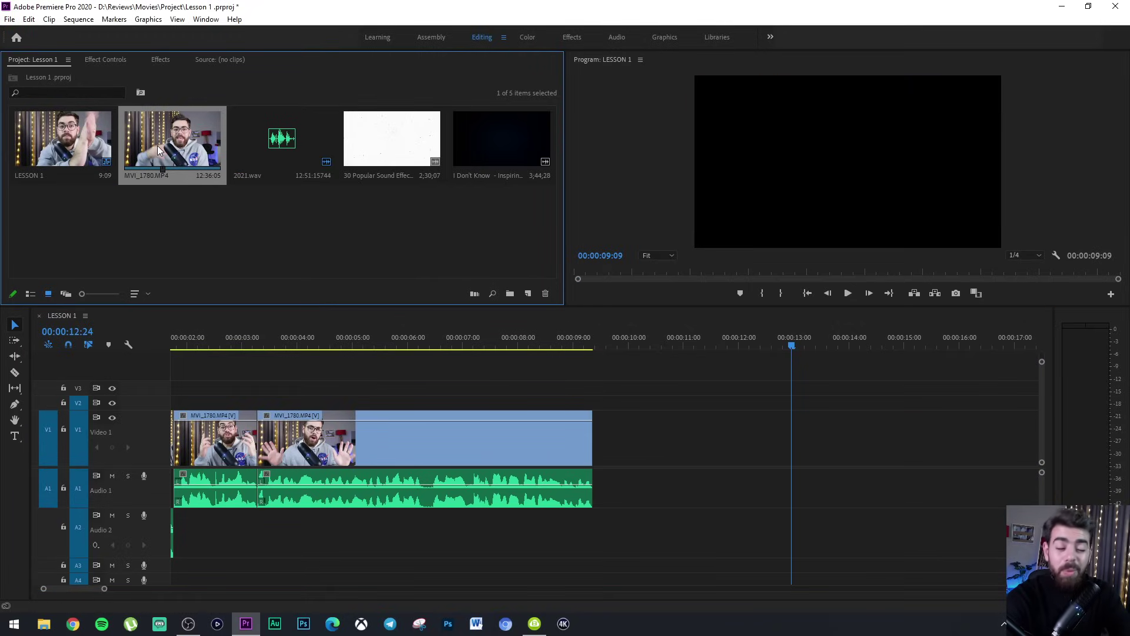
{"action": "double_click", "coordinate": [159, 147]}
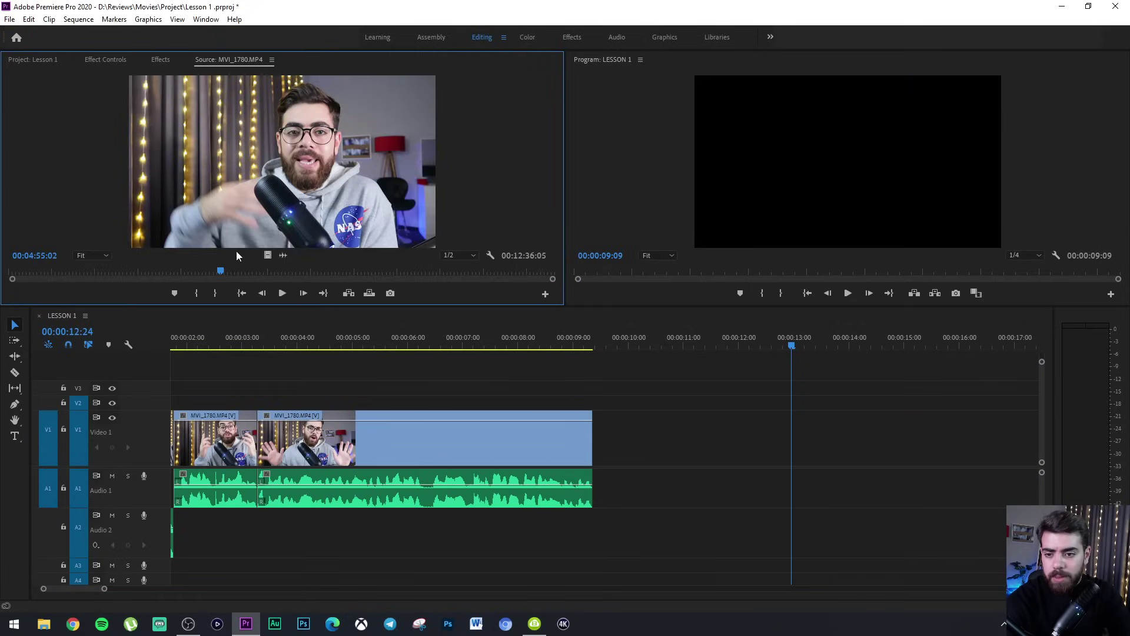
Scrub and play MVI_1780.MP4 in the Source Monitor to find a passage and mark its In point at 00:07:28:19.
{"action": "left_click_drag", "start_coordinate": [313, 271], "coordinate": [341, 270]}
{"action": "key", "text": "space"}
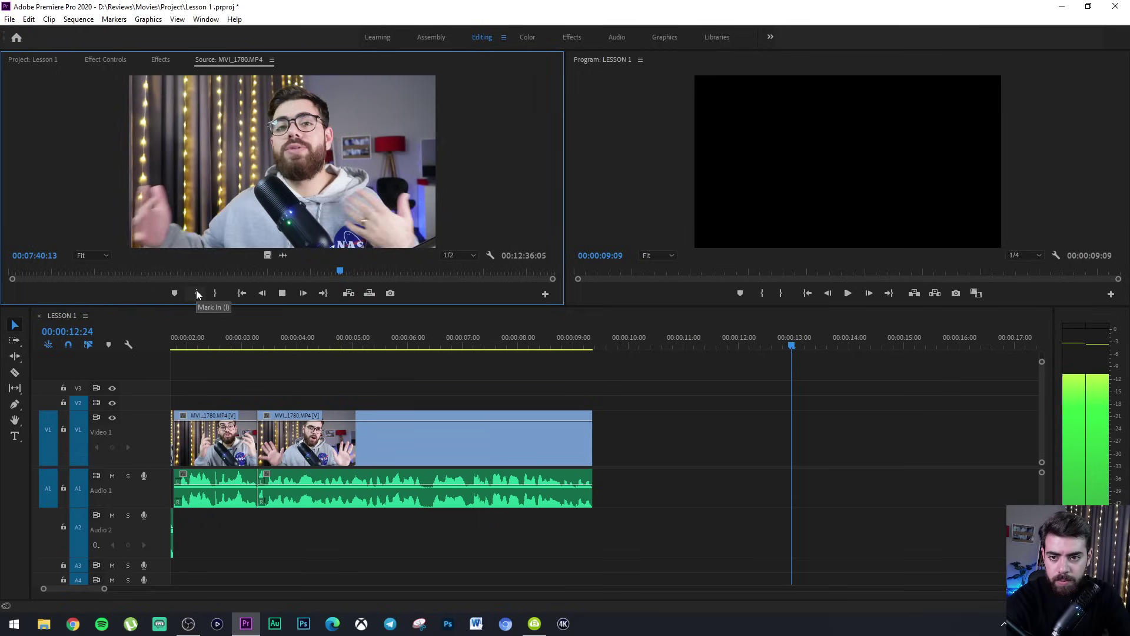
{"action": "key", "text": "space"}
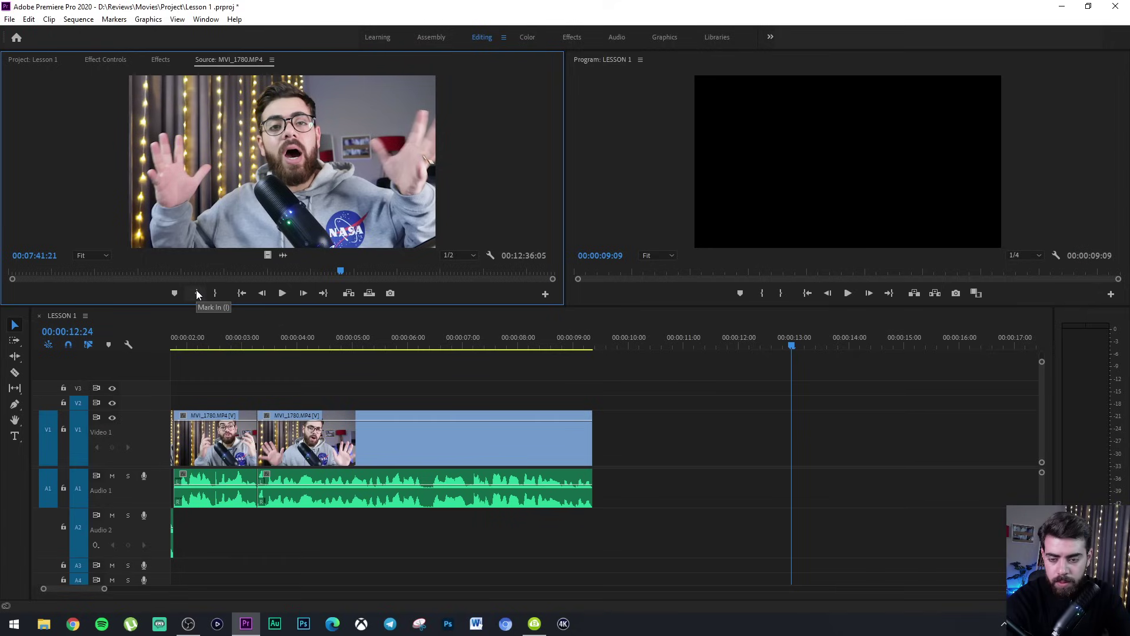
{"action": "left_click", "coordinate": [340, 272]}
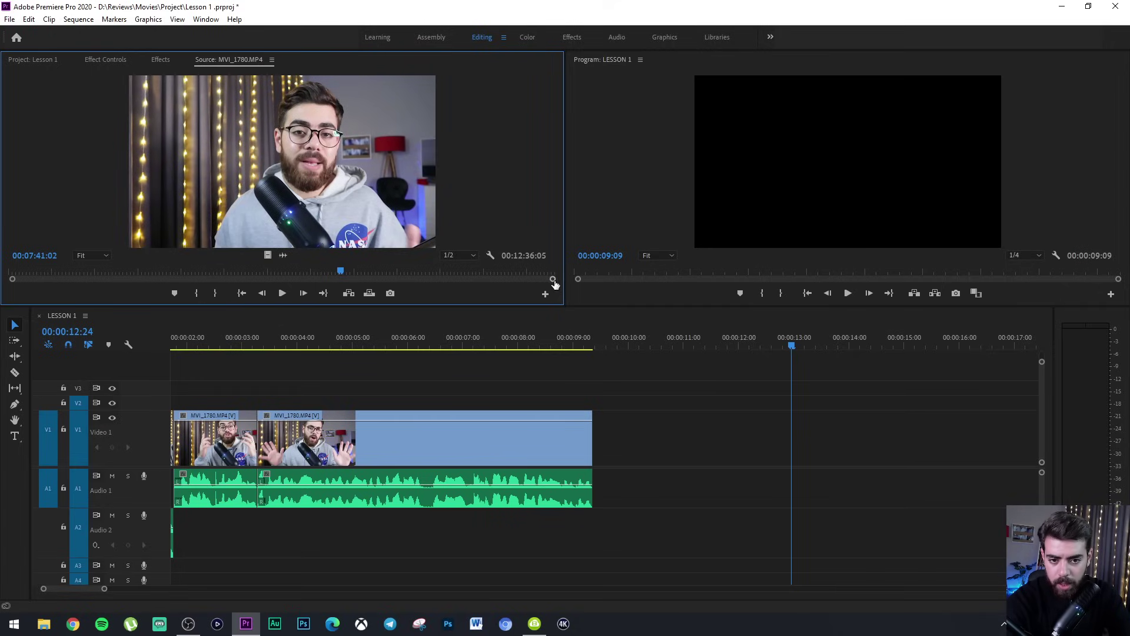
{"action": "left_click_drag", "start_coordinate": [550, 280], "coordinate": [546, 282]}
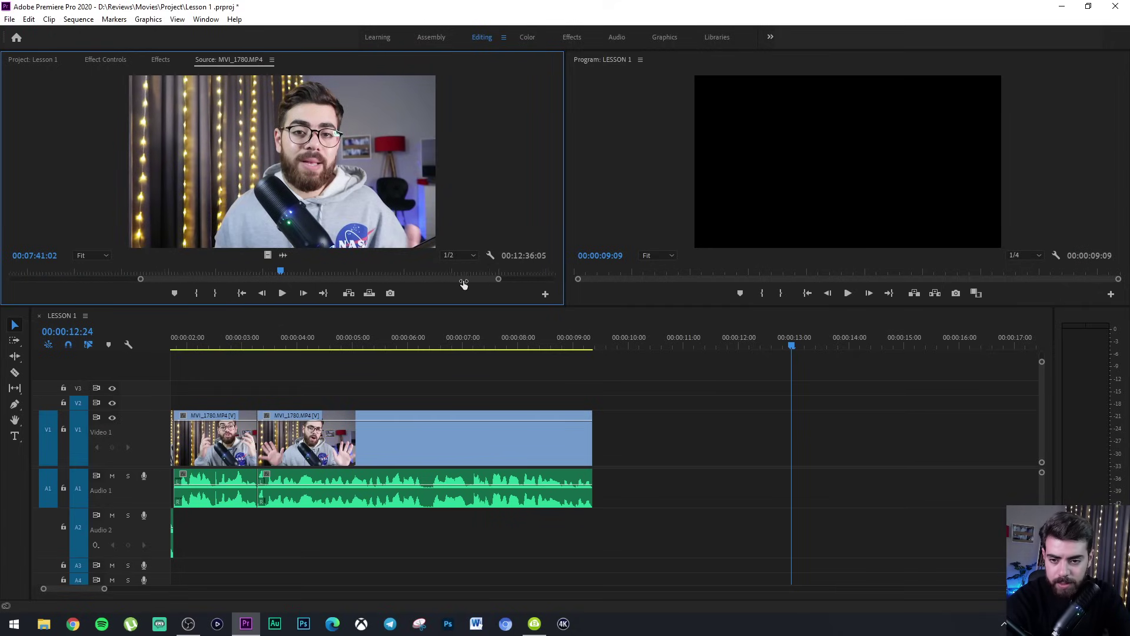
{"action": "left_click", "coordinate": [263, 270]}
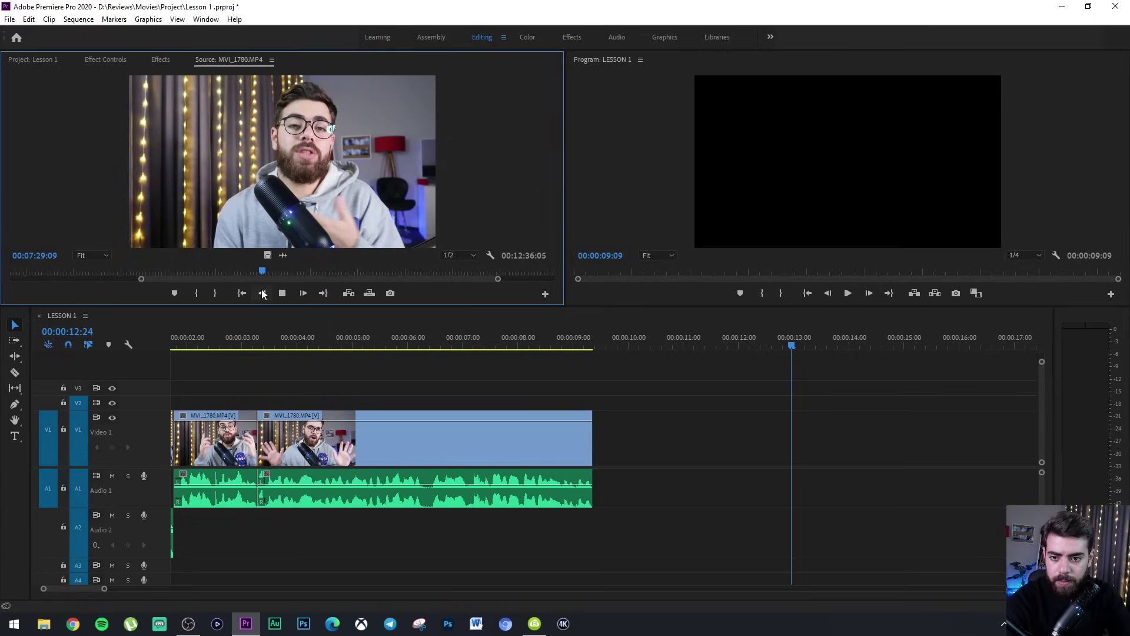
{"action": "key", "text": "space"}
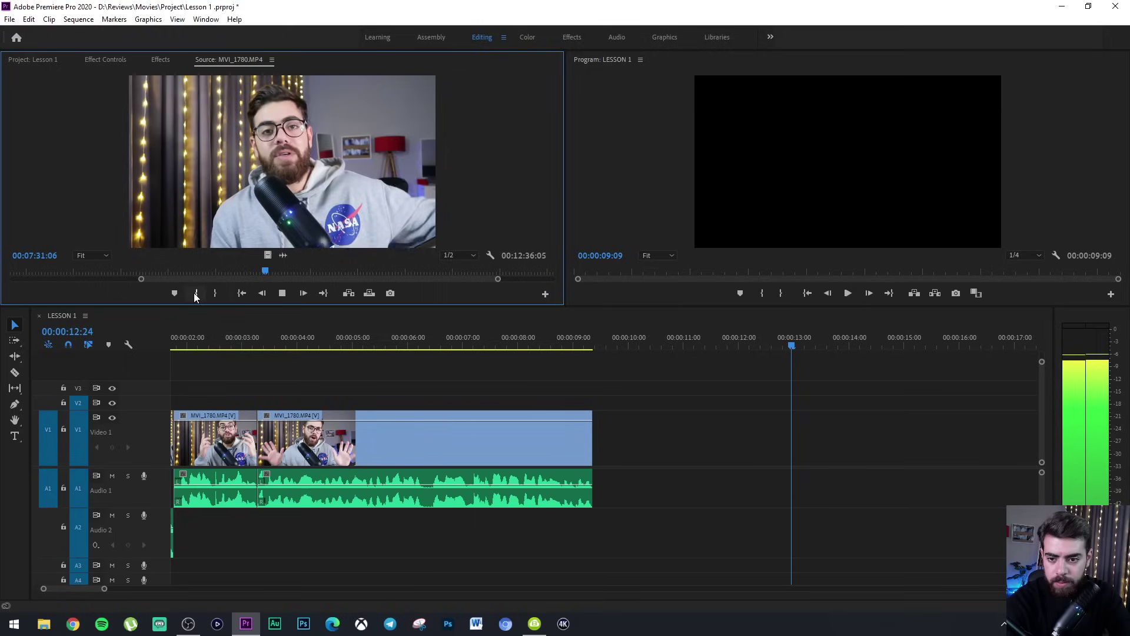
{"action": "key", "text": "space"}
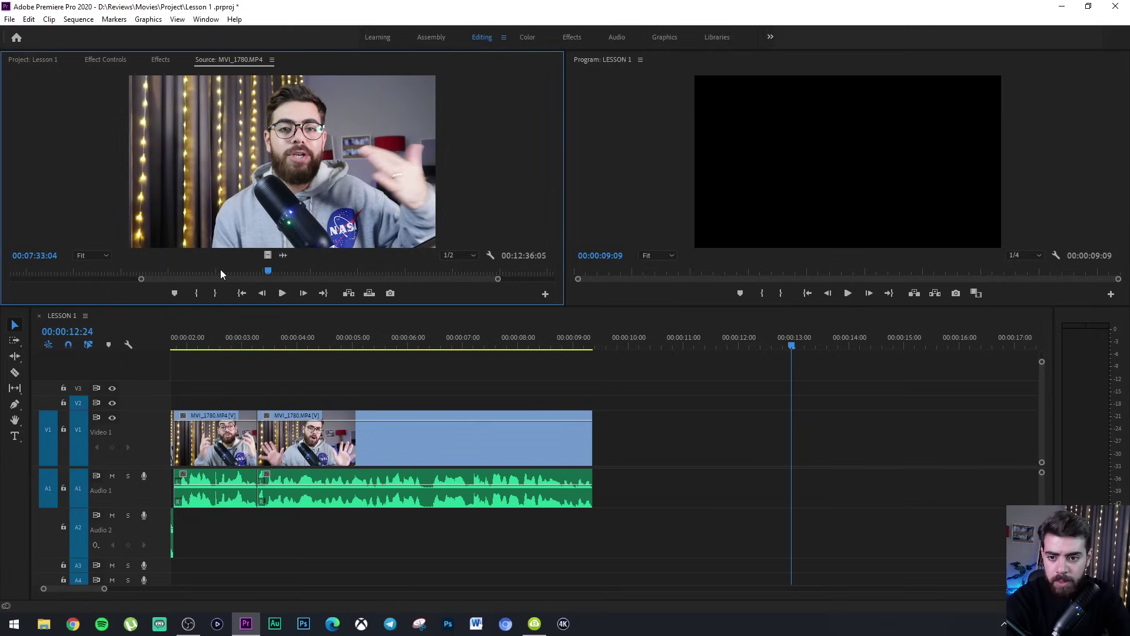
{"action": "left_click_drag", "start_coordinate": [497, 279], "coordinate": [484, 279]}
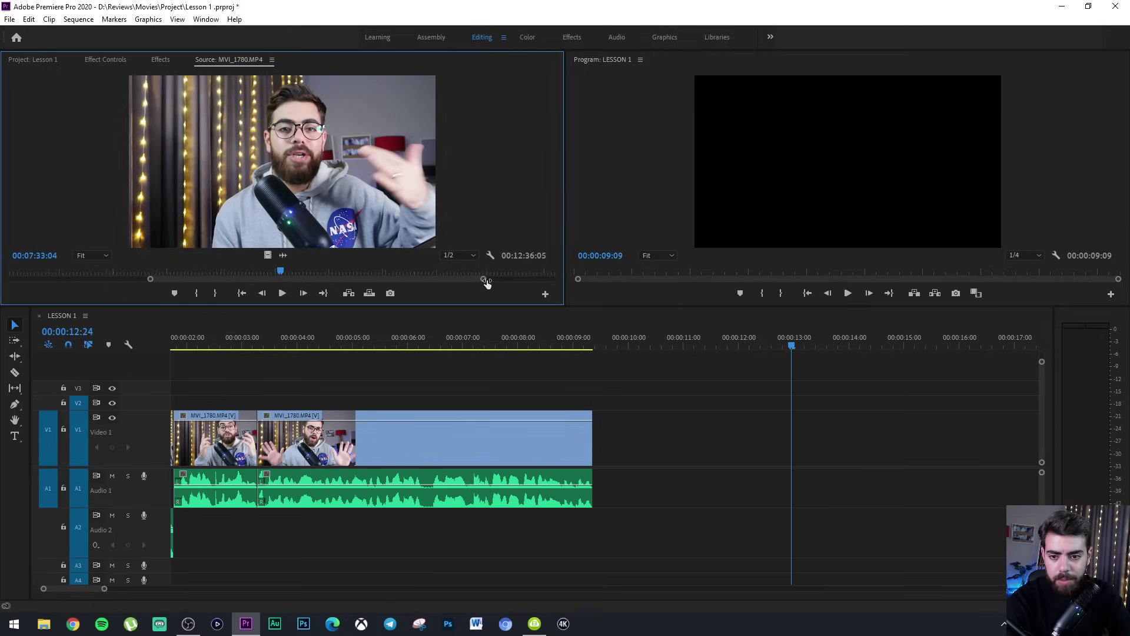
{"action": "left_click_drag", "start_coordinate": [273, 266], "coordinate": [268, 272]}
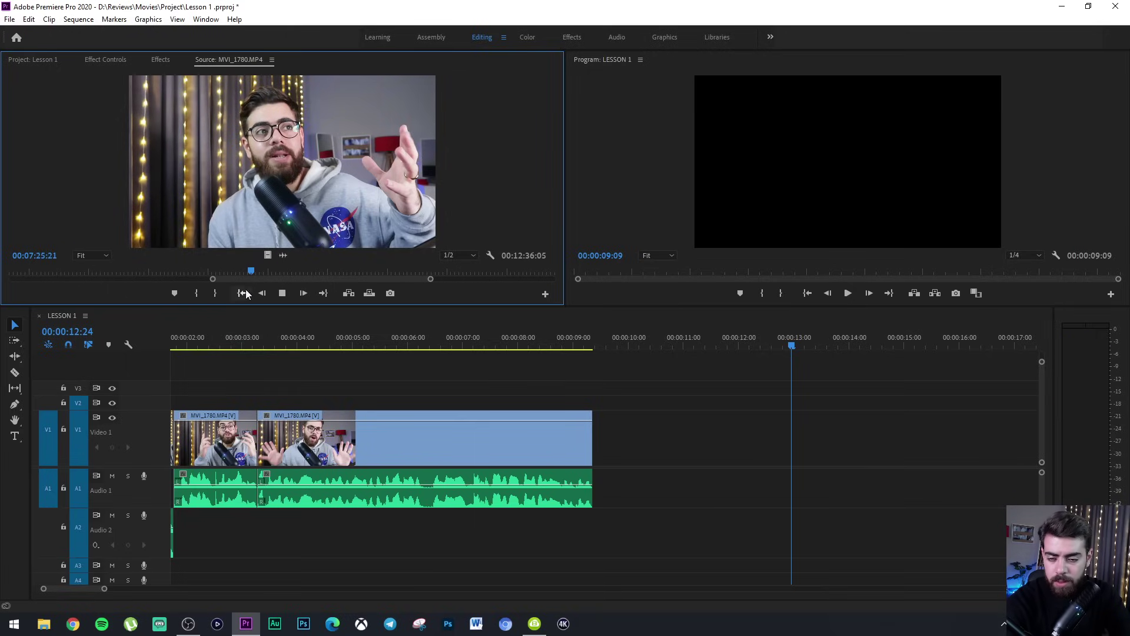
{"action": "key", "text": "space"}
{"action": "left_click", "coordinate": [200, 293]}
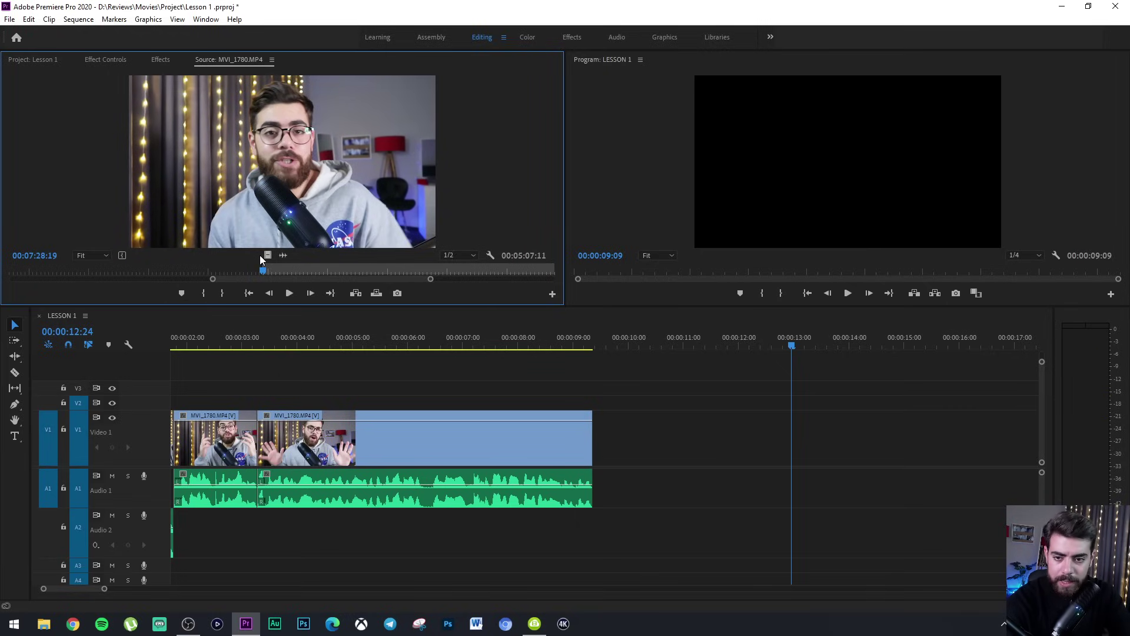
Play the source clip onward from the In point and mark the Out point at 00:07:35:11.
{"action": "key", "text": "space"}
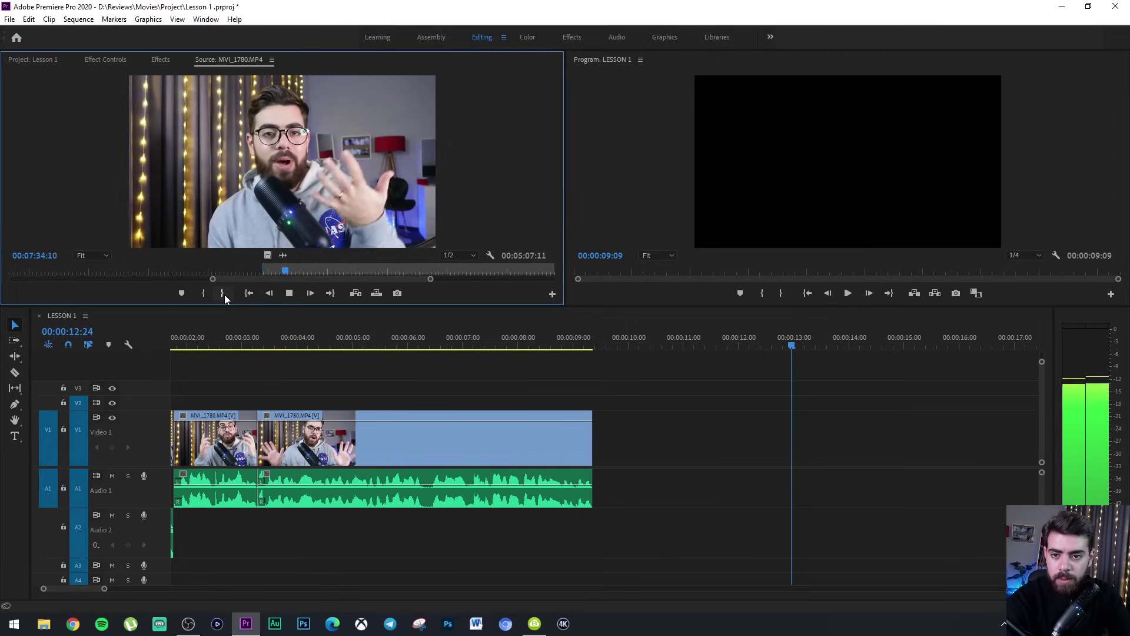
{"action": "key", "text": "space"}
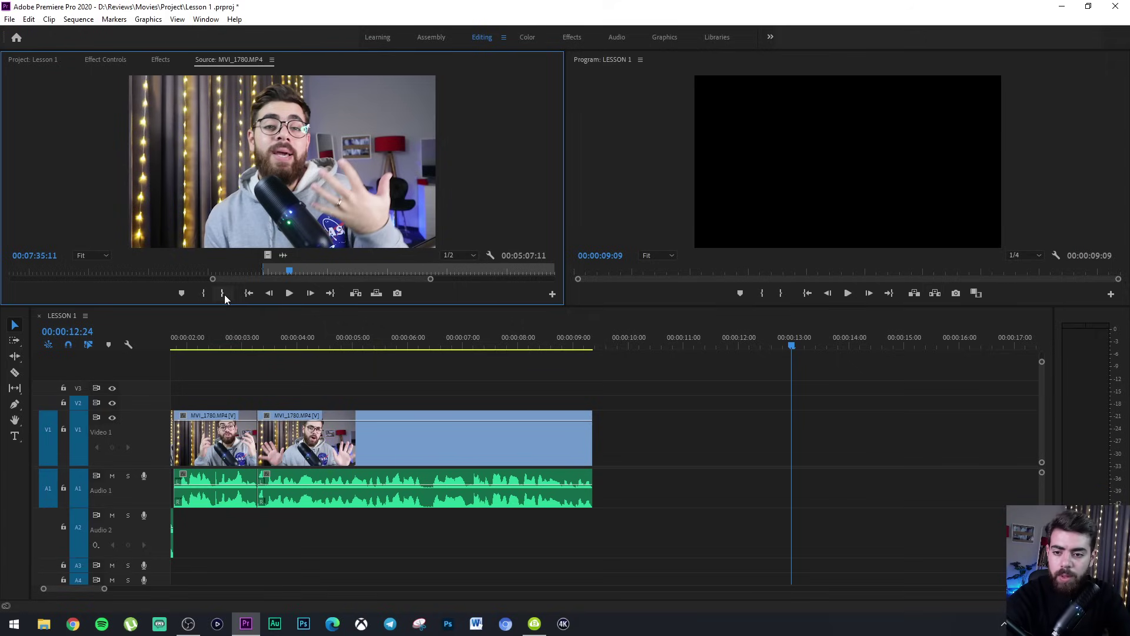
{"action": "left_click", "coordinate": [224, 294]}
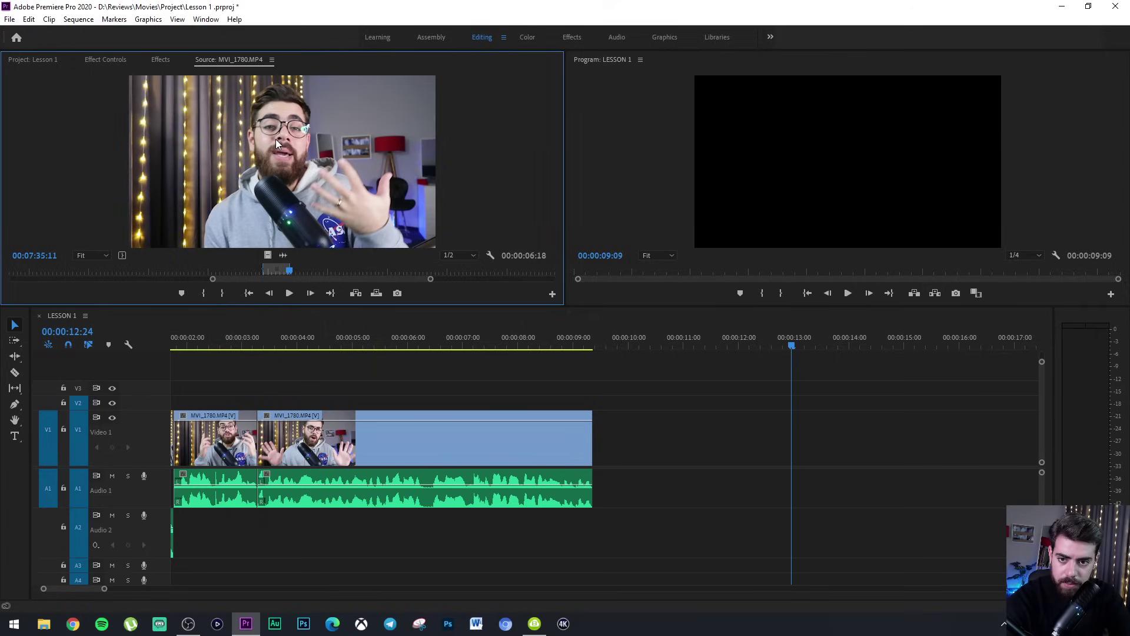
Place the marked source range with video and audio on V1 and A1 at 00:00:09:09, directly after the last segment.
{"action": "left_click_drag", "start_coordinate": [461, 271], "coordinate": [597, 435]}
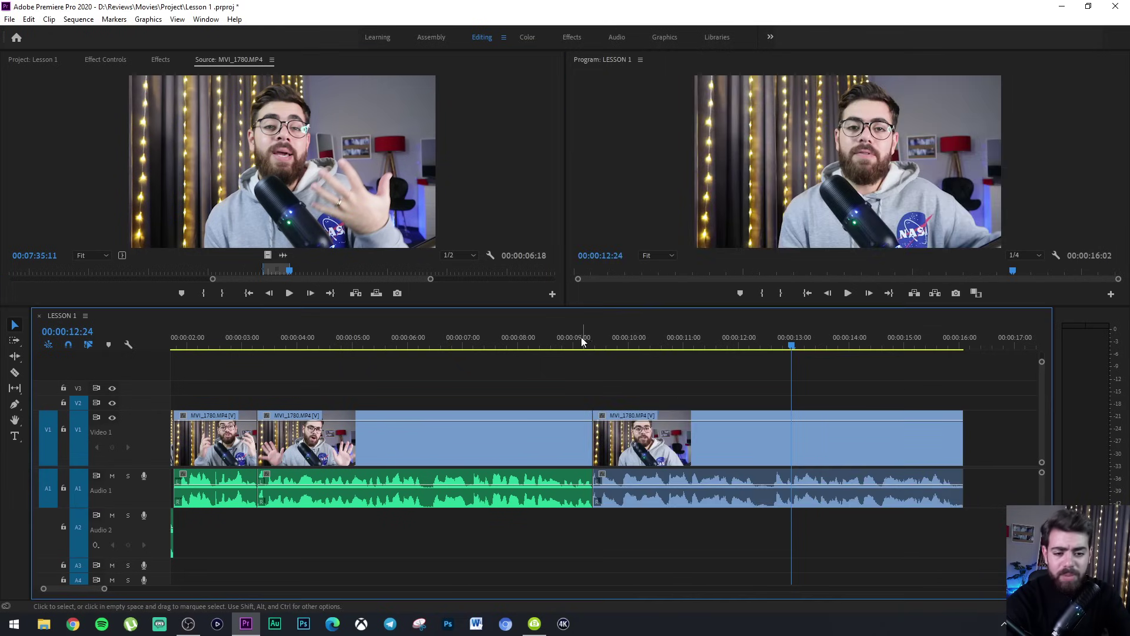
{"action": "left_click", "coordinate": [523, 336]}
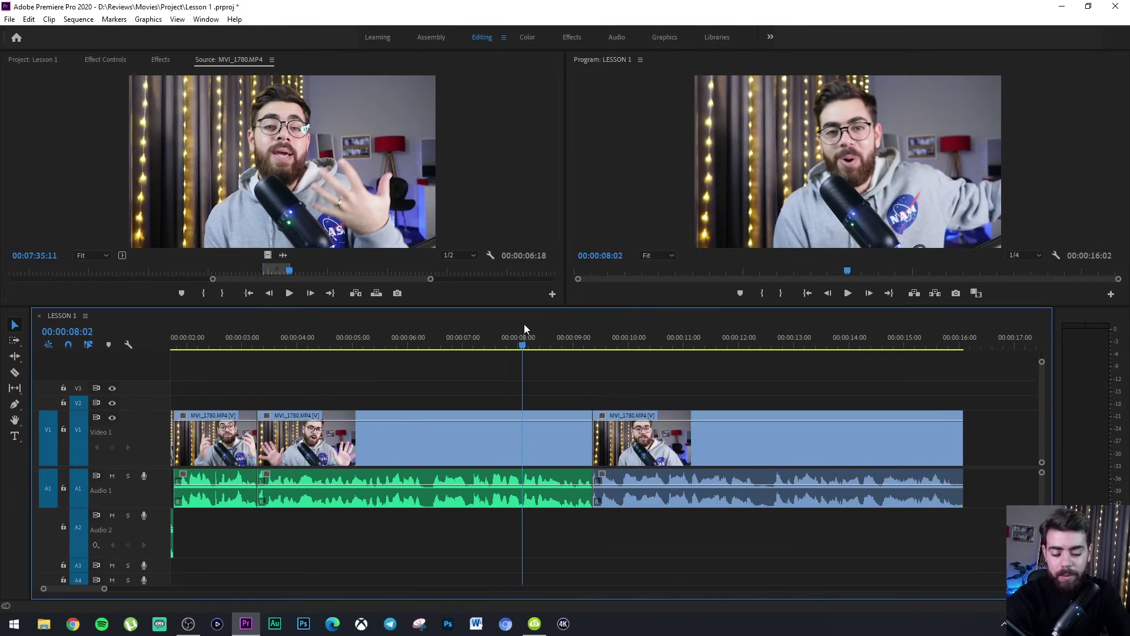
{"action": "key", "text": "="}
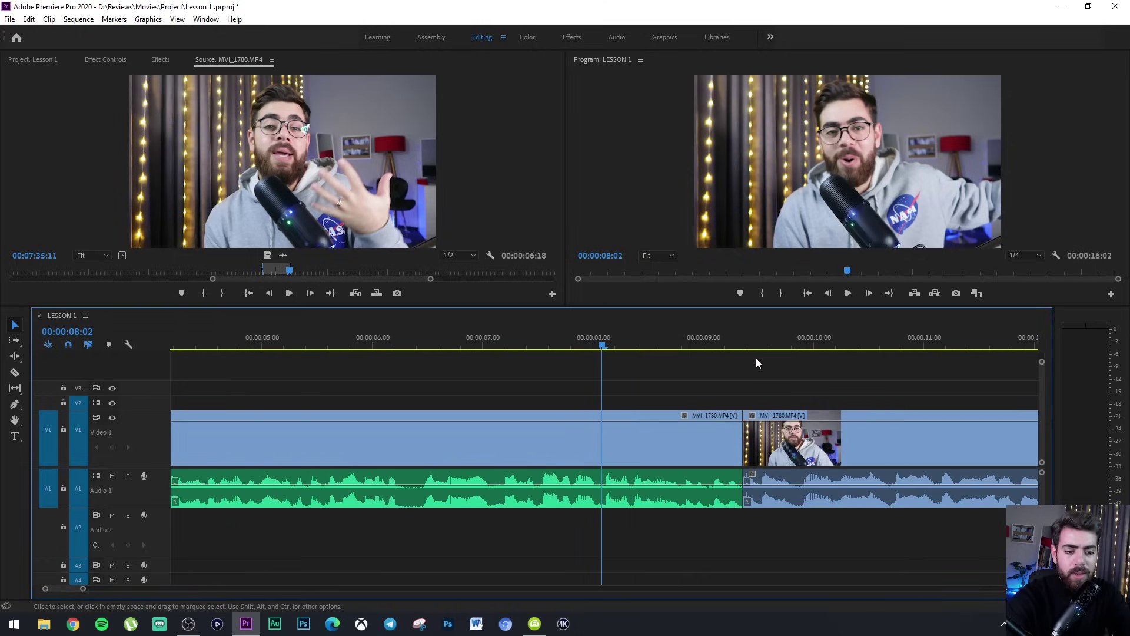
{"action": "left_click", "coordinate": [570, 331]}
{"action": "key", "text": "-"}
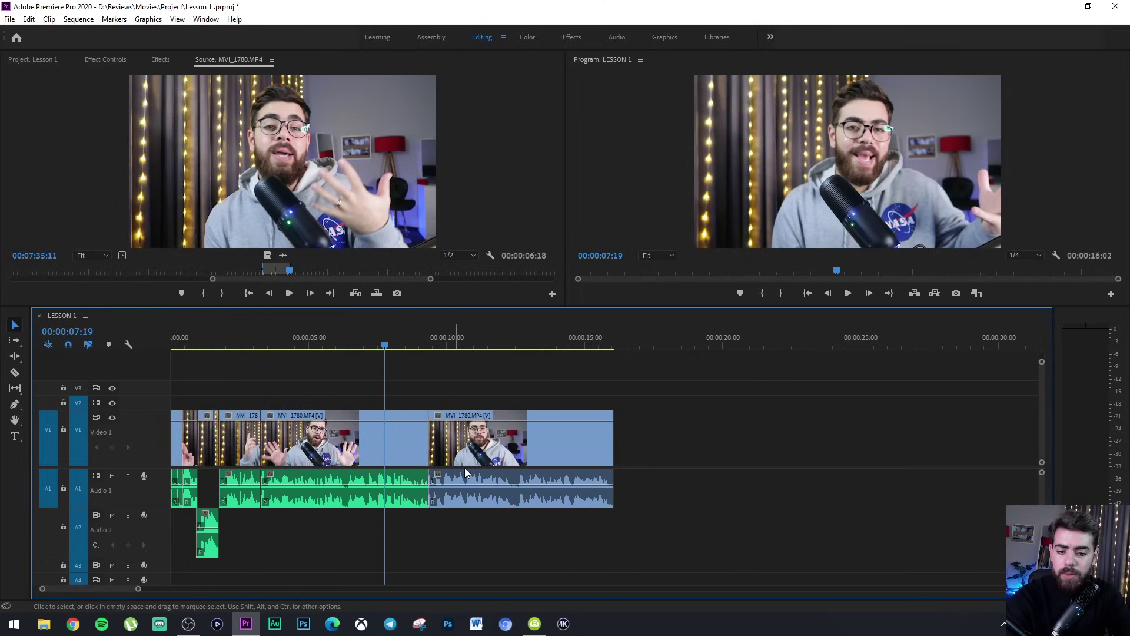
Play across the join from the synced segment into the added camera-audio segment, and delete the added segment.
{"action": "left_click_drag", "start_coordinate": [335, 511], "coordinate": [266, 391]}
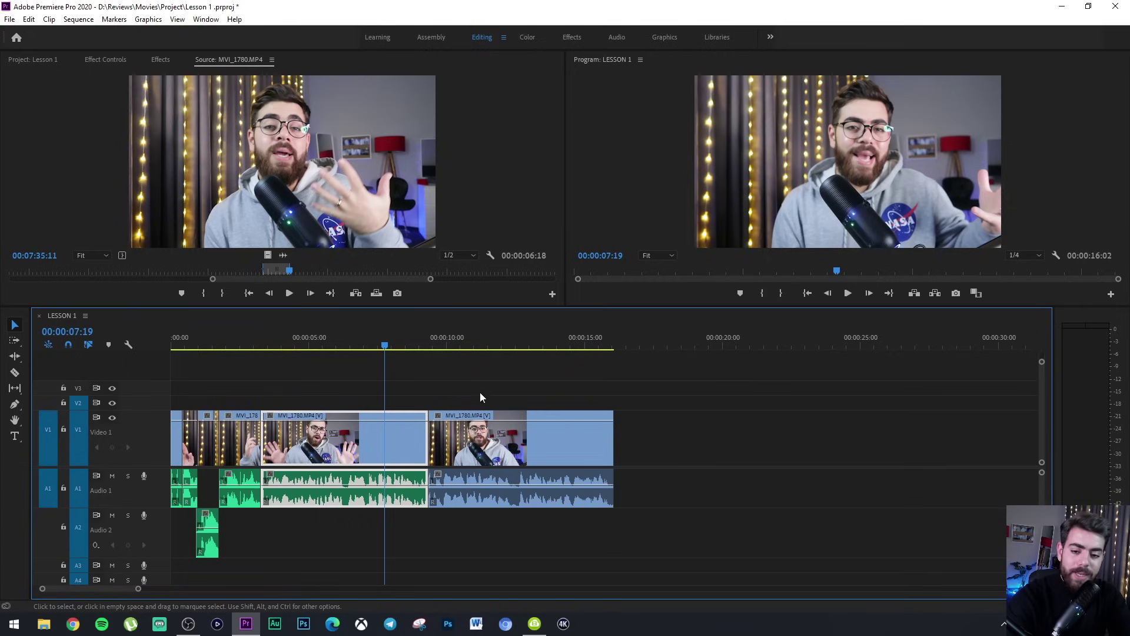
{"action": "left_click_drag", "start_coordinate": [524, 542], "coordinate": [489, 420]}
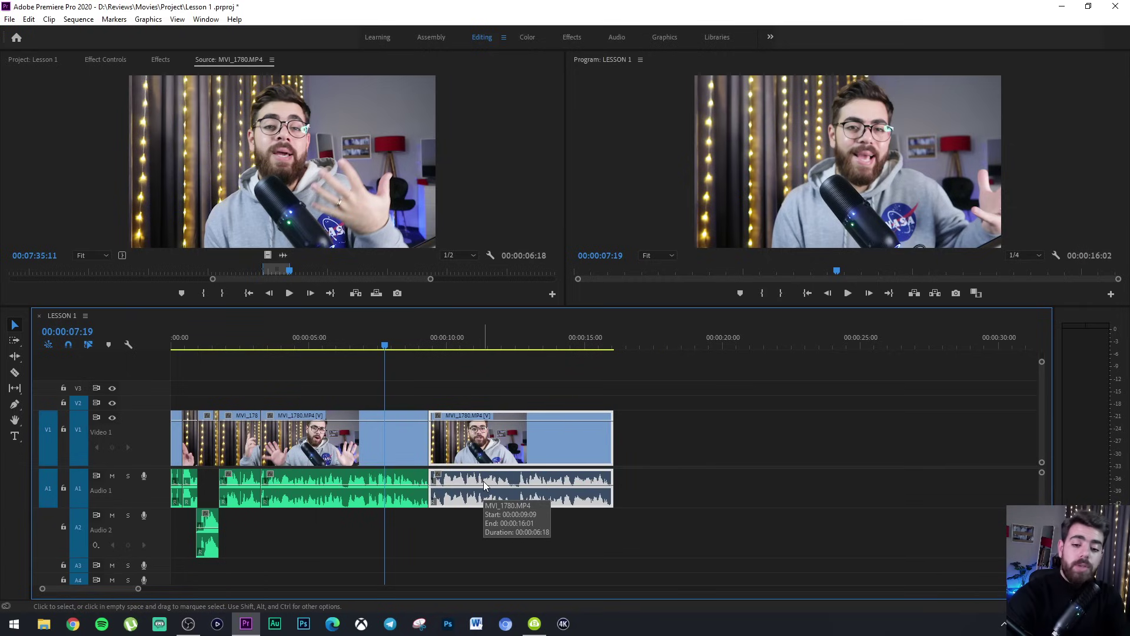
{"action": "key", "text": "space"}
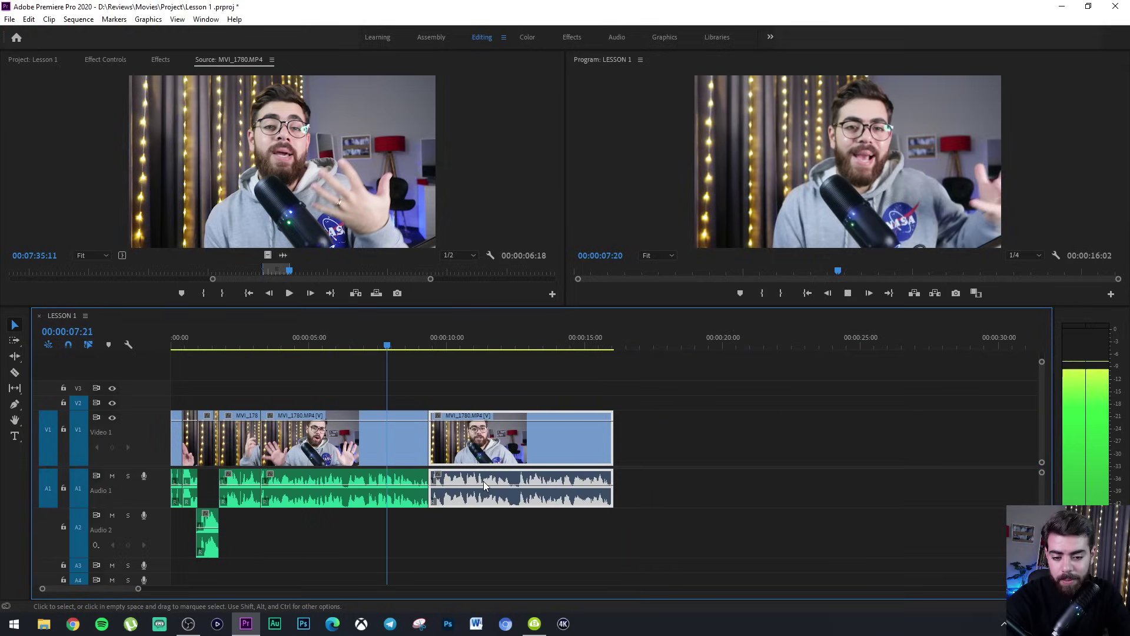
{"action": "key", "text": "equal"}
{"action": "key", "text": "equal"}
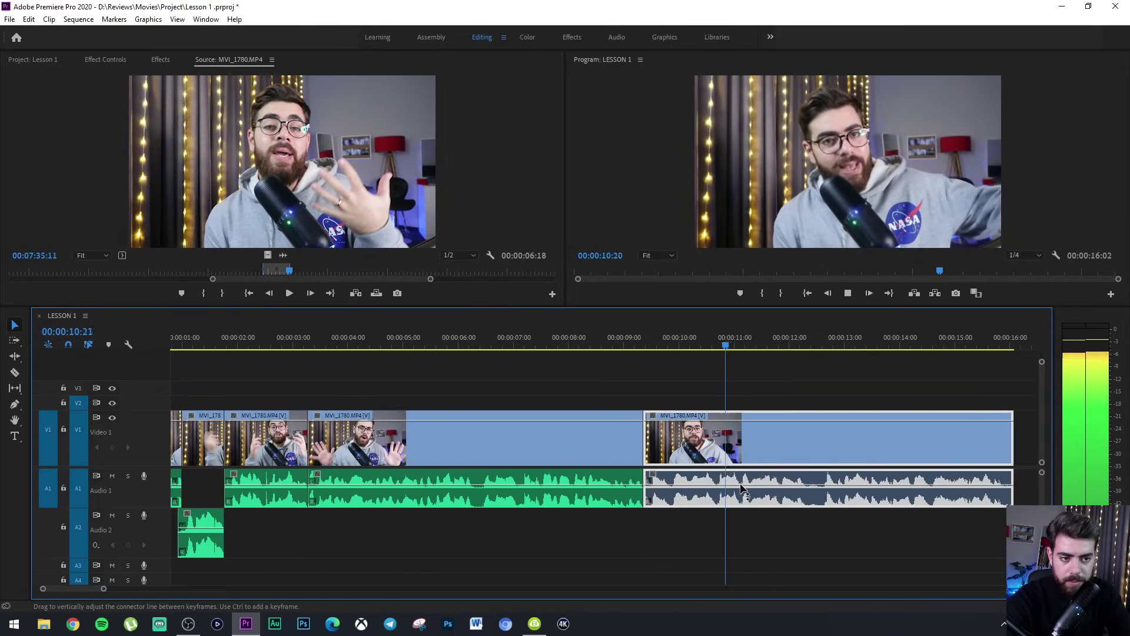
{"action": "key", "text": "minus"}
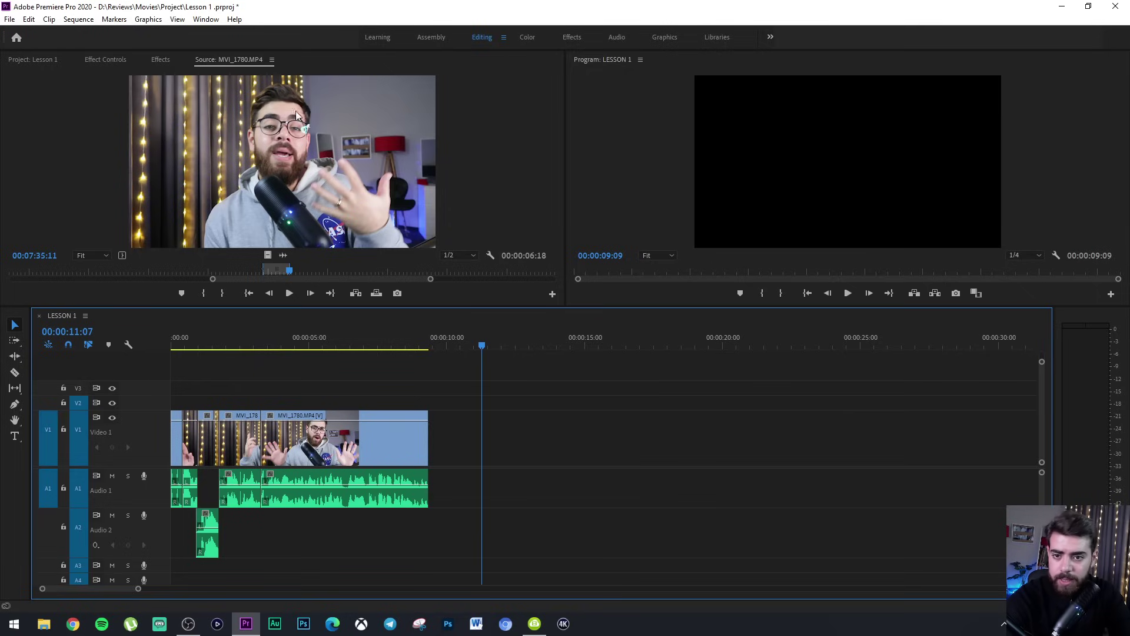
Reopen MVI_1780.MP4 as source, place only the marked range's audio on A2 at 00:00:09:09, and delete that audio clip.
{"action": "left_click", "coordinate": [47, 59]}
{"action": "double_click", "coordinate": [161, 141]}
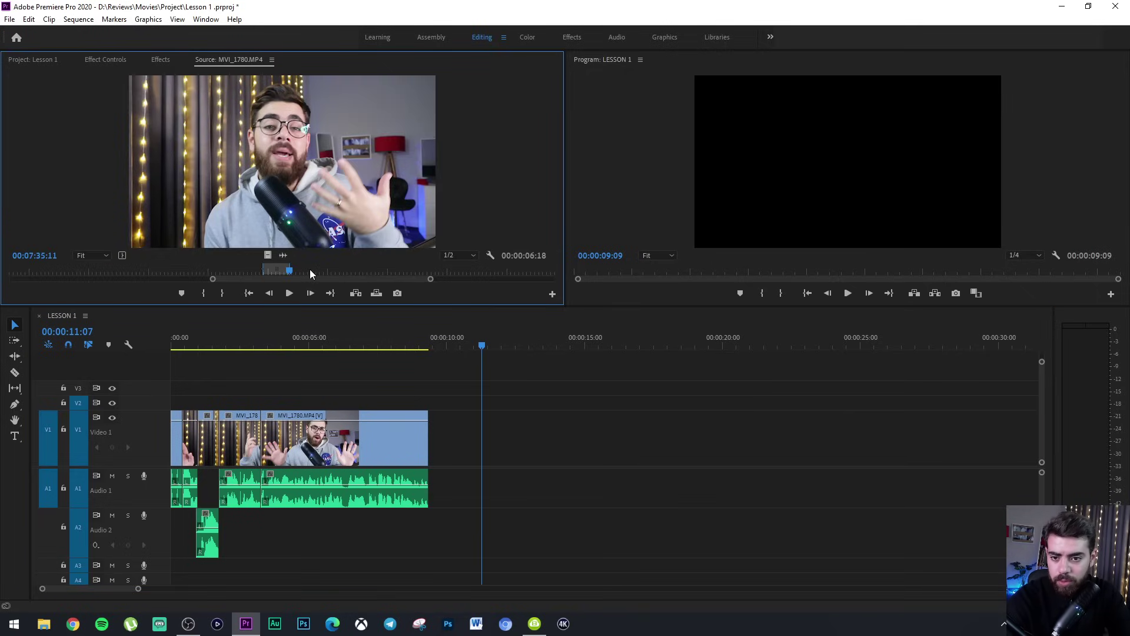
{"action": "left_click", "coordinate": [387, 270]}
{"action": "left_click_drag", "start_coordinate": [283, 258], "coordinate": [516, 540]}
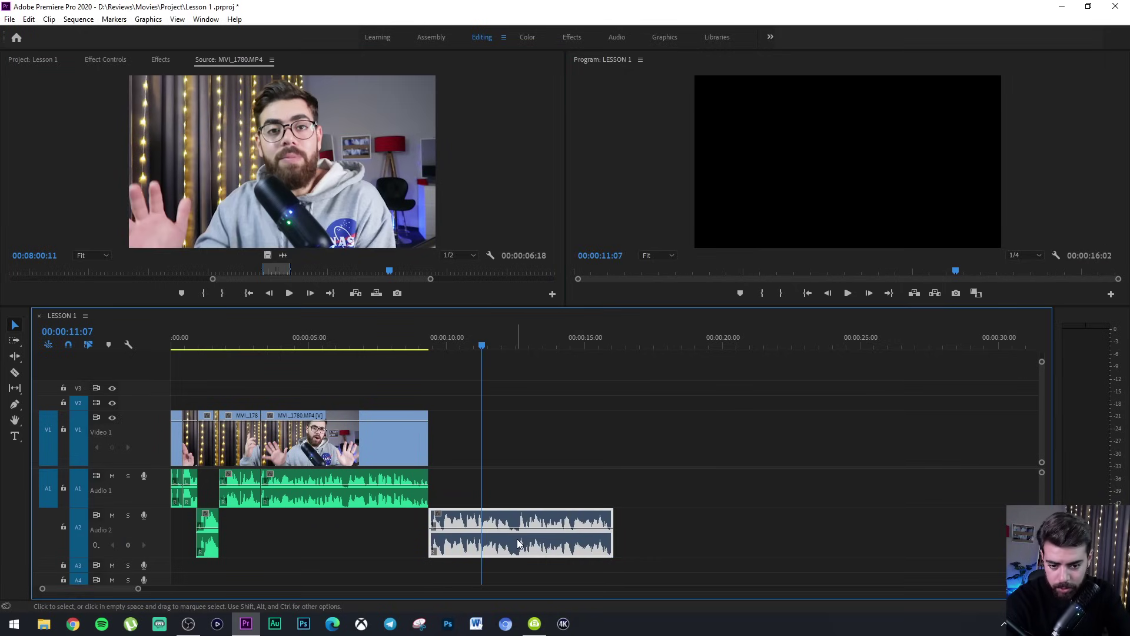
{"action": "key", "text": "Delete"}
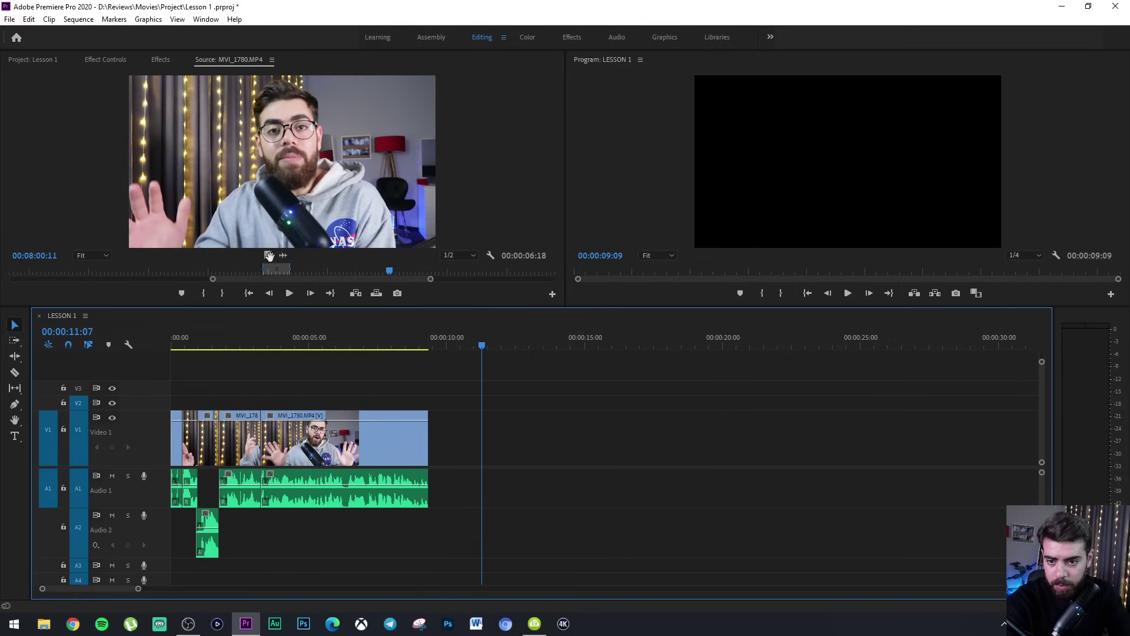
Try placing the marked source range on V1 past the last segment, first video only and undone, then with audio and deleted.
{"action": "left_click_drag", "start_coordinate": [268, 255], "coordinate": [471, 438]}
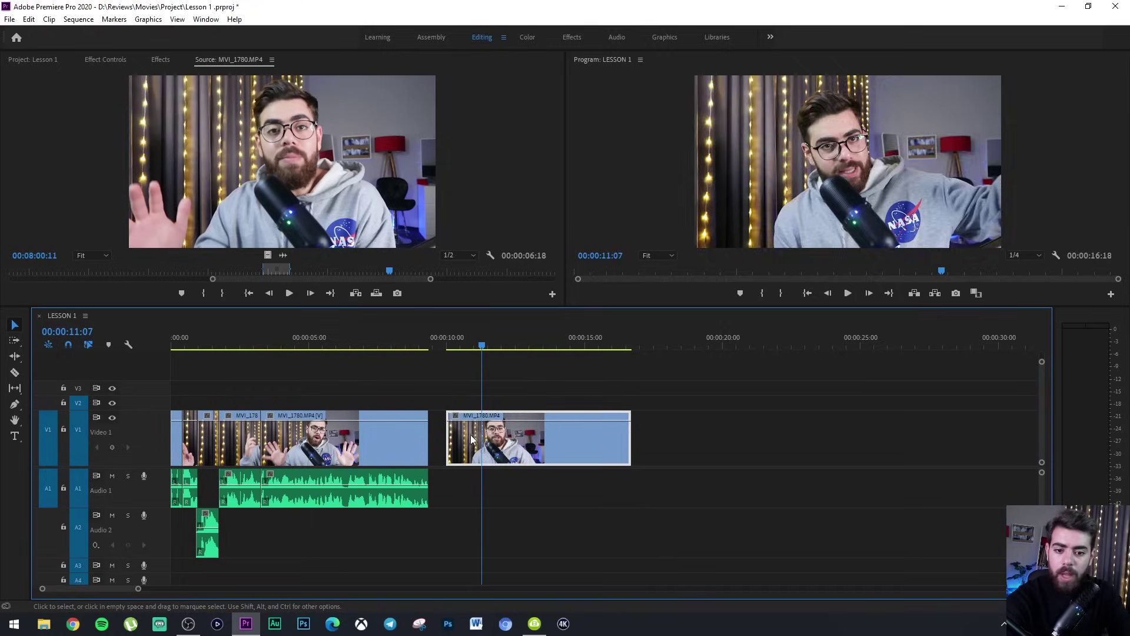
{"action": "key", "text": "ctrl+z"}
{"action": "left_click_drag", "start_coordinate": [289, 142], "coordinate": [497, 447]}
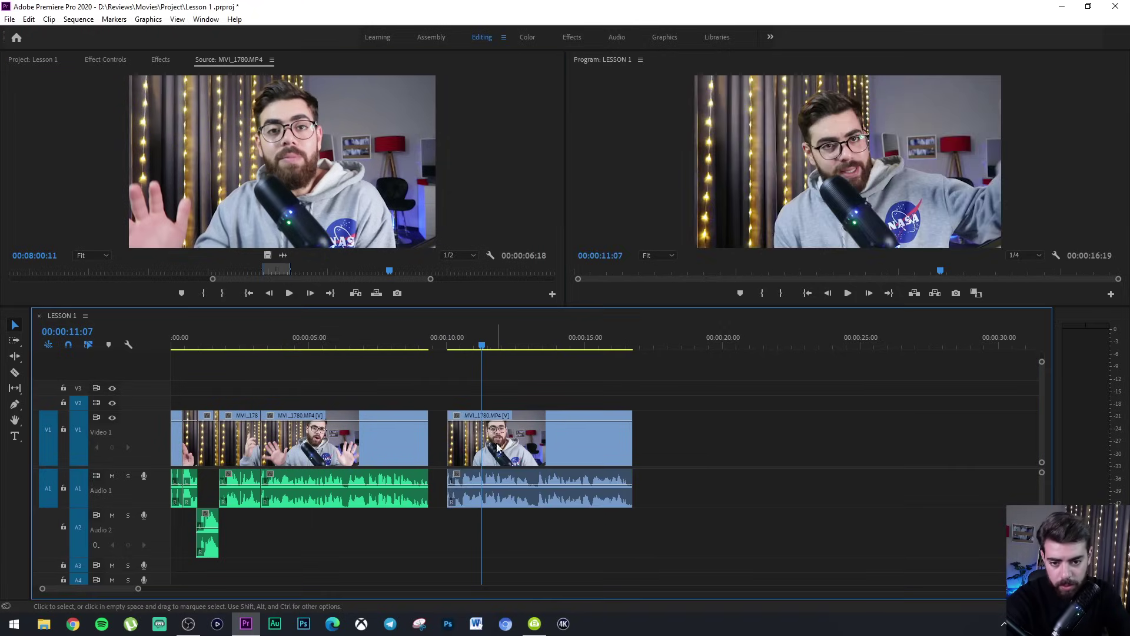
{"action": "left_click", "coordinate": [498, 447]}
{"action": "key", "text": "Delete"}
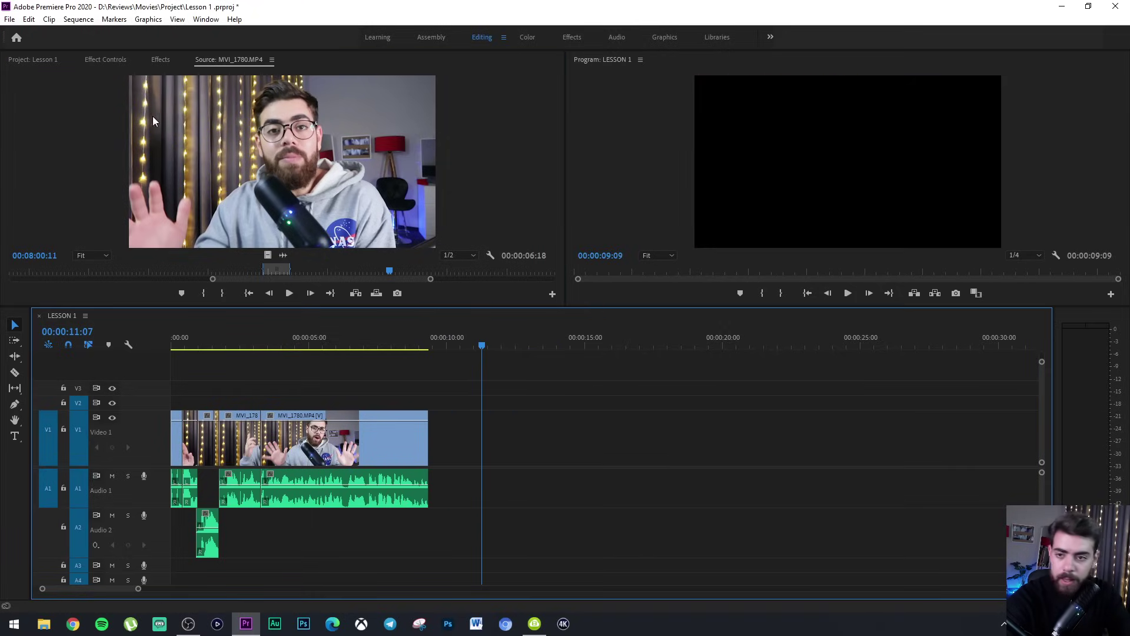
Open 30 Popular Sound Effects YouTubers Use.mp4 as source and mark In and Out around the DJ Scratch sound, ending at 00;00;25;24.
{"action": "left_click", "coordinate": [44, 61]}
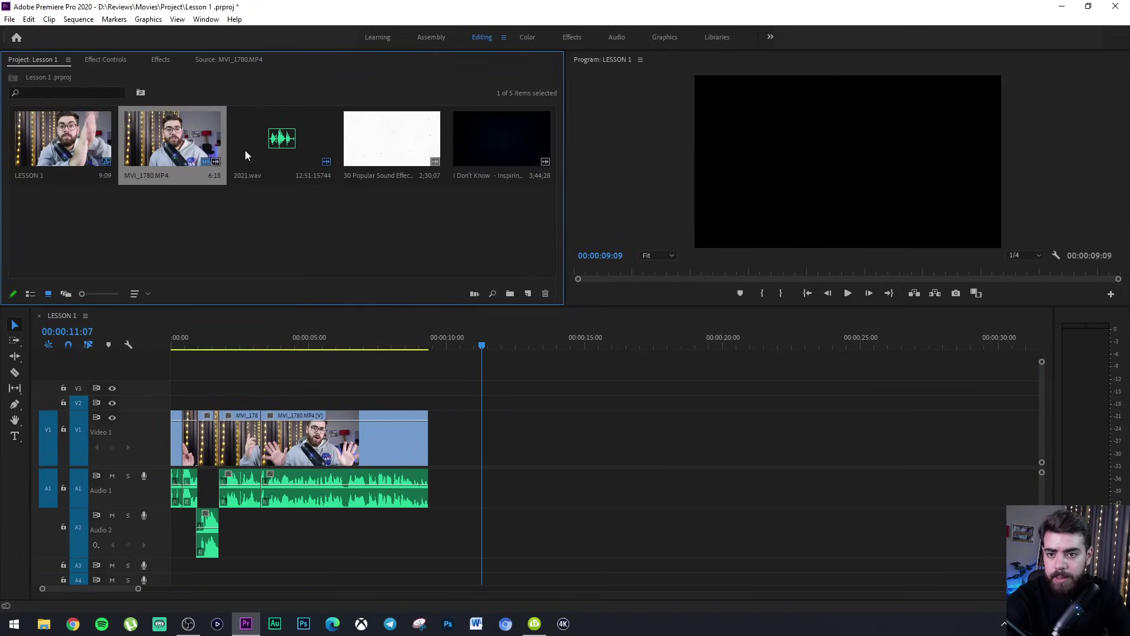
{"action": "double_click", "coordinate": [366, 141]}
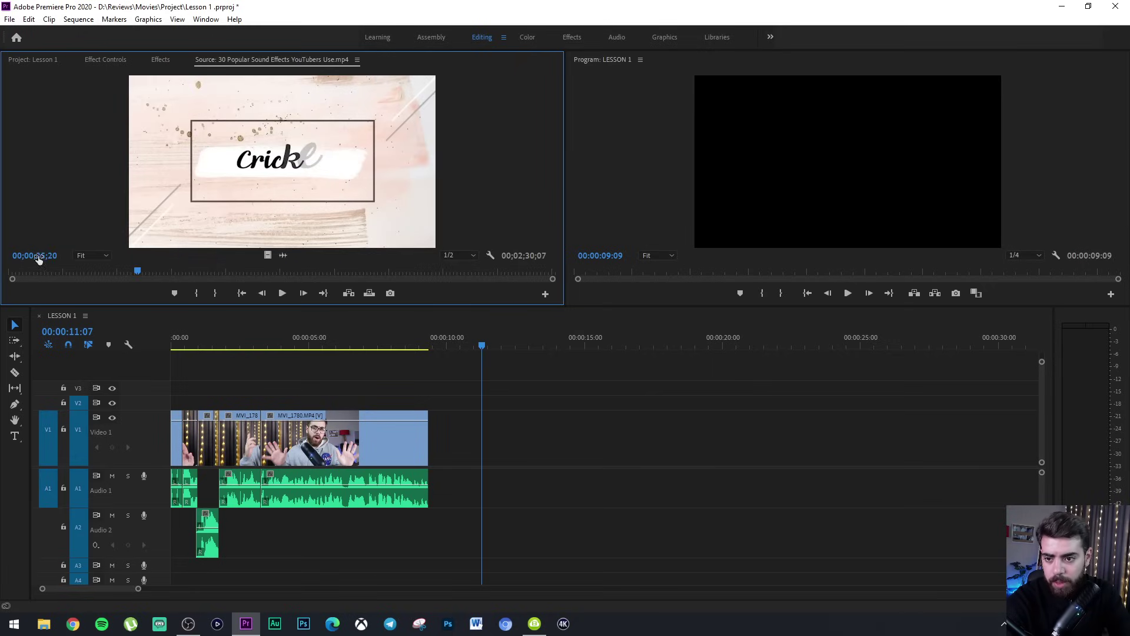
{"action": "left_click_drag", "start_coordinate": [40, 271], "coordinate": [90, 274]}
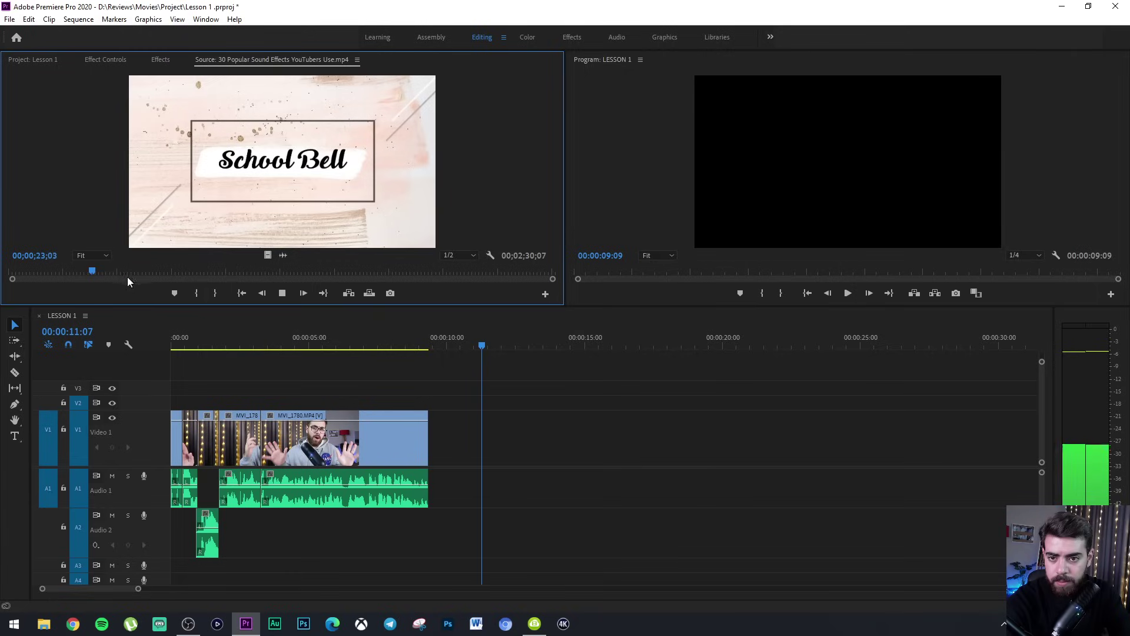
{"action": "left_click", "coordinate": [198, 295]}
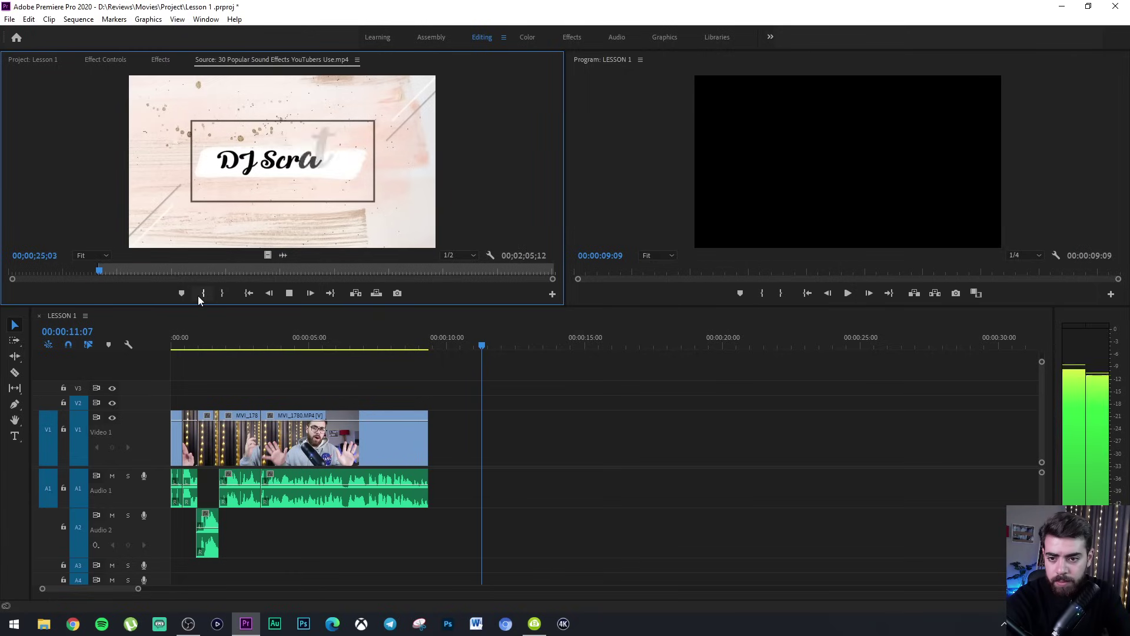
{"action": "key", "text": "space"}
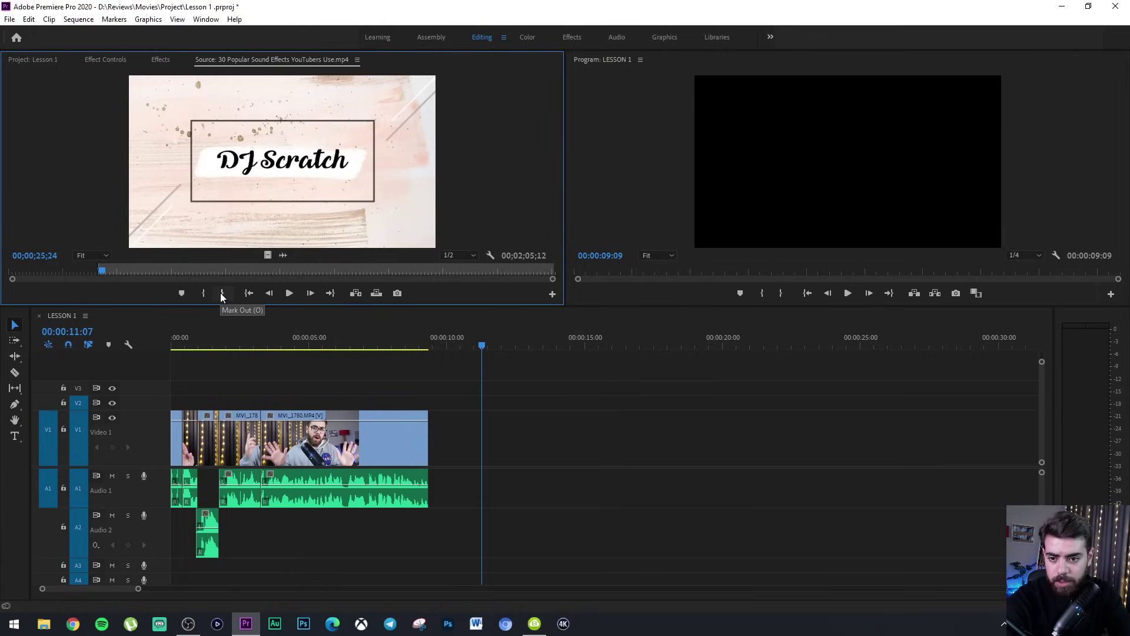
{"action": "left_click", "coordinate": [221, 293]}
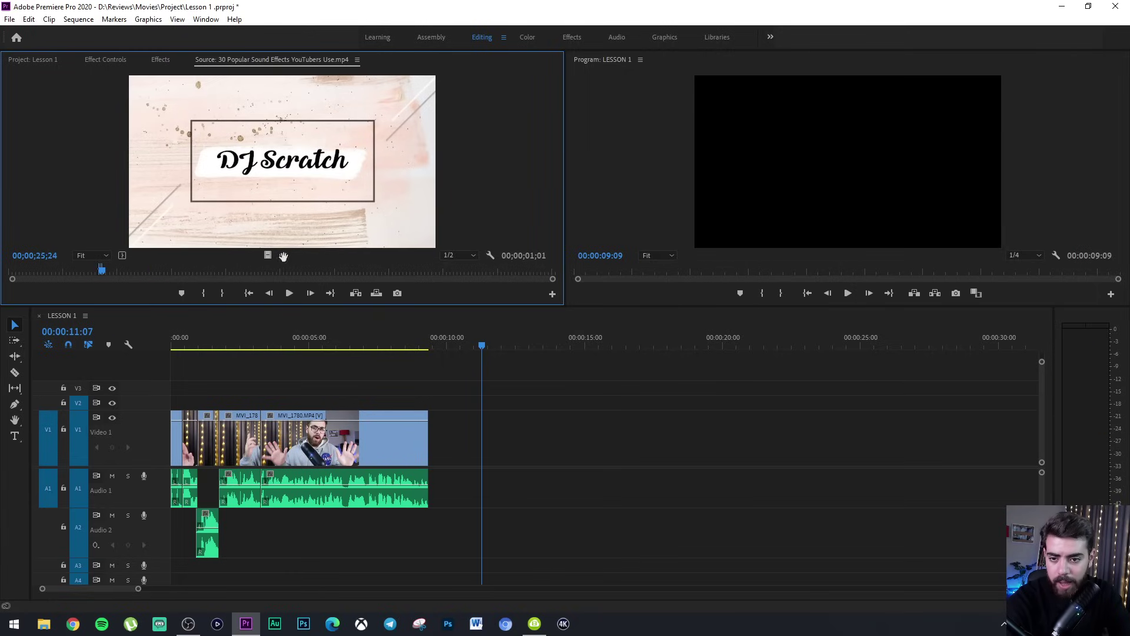
Place only the audio of the marked DJ Scratch range on A3 at the start of the sequence.
{"action": "left_click_drag", "start_coordinate": [283, 254], "coordinate": [180, 569]}
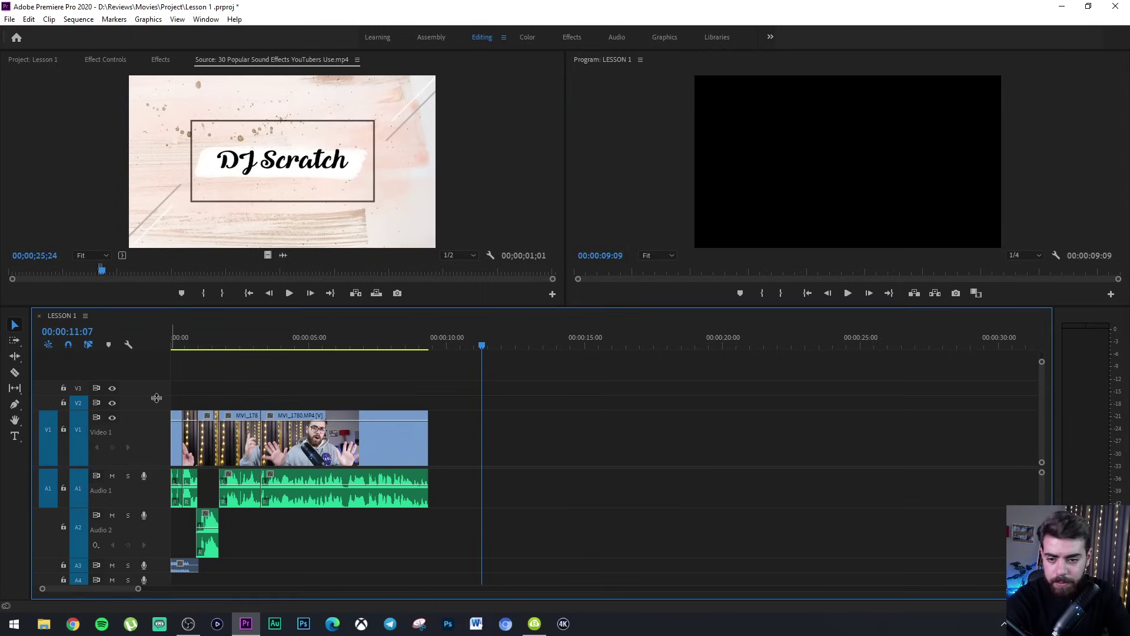
{"action": "key", "text": "Home"}
{"action": "key", "text": "equal"}
{"action": "key", "text": "equal"}
{"action": "key", "text": "equal"}
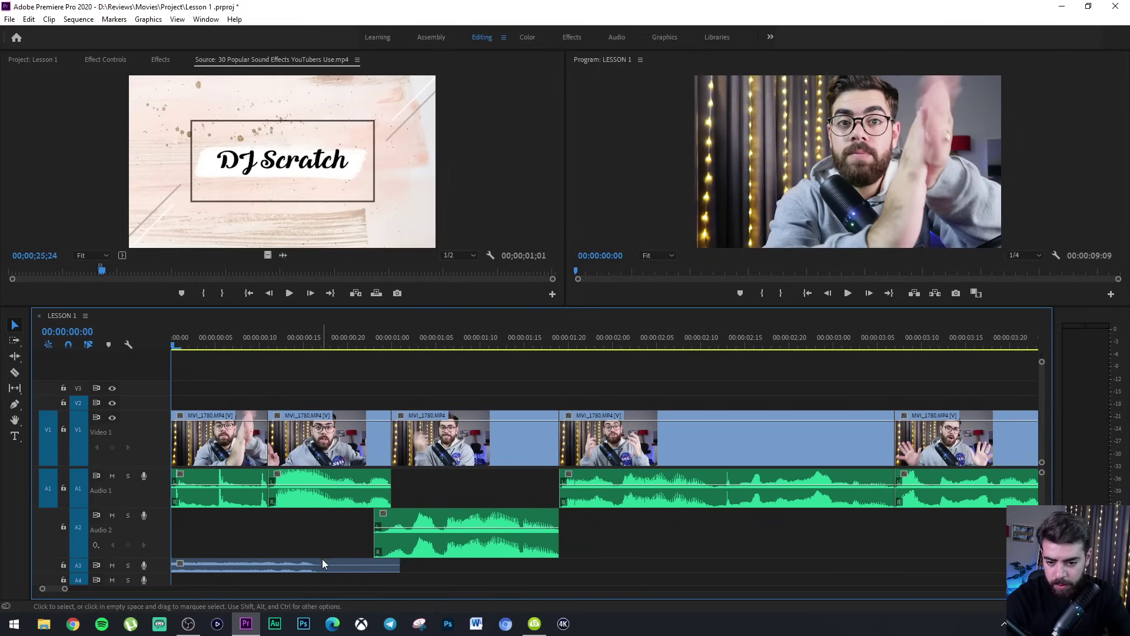
Move the DJ Scratch clip on A3 to about 00:00:01:16, play the opening, and shift the clip back to about 00:00:00:05.
{"action": "left_click_drag", "start_coordinate": [322, 559], "coordinate": [733, 568]}
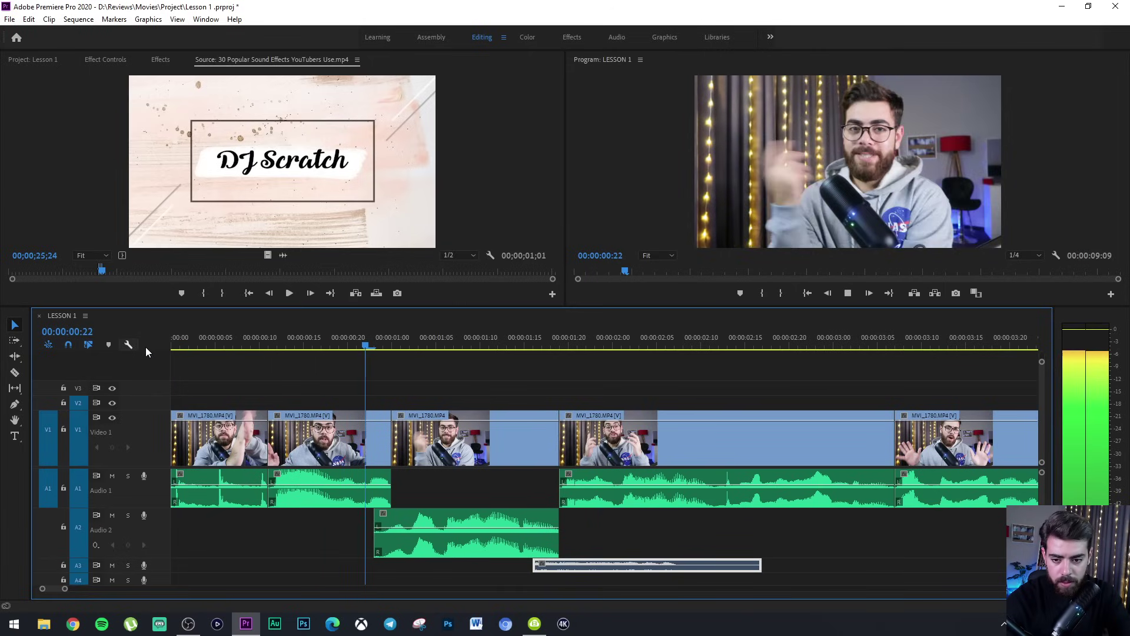
{"action": "key", "text": "space"}
{"action": "left_click_drag", "start_coordinate": [630, 569], "coordinate": [301, 567]}
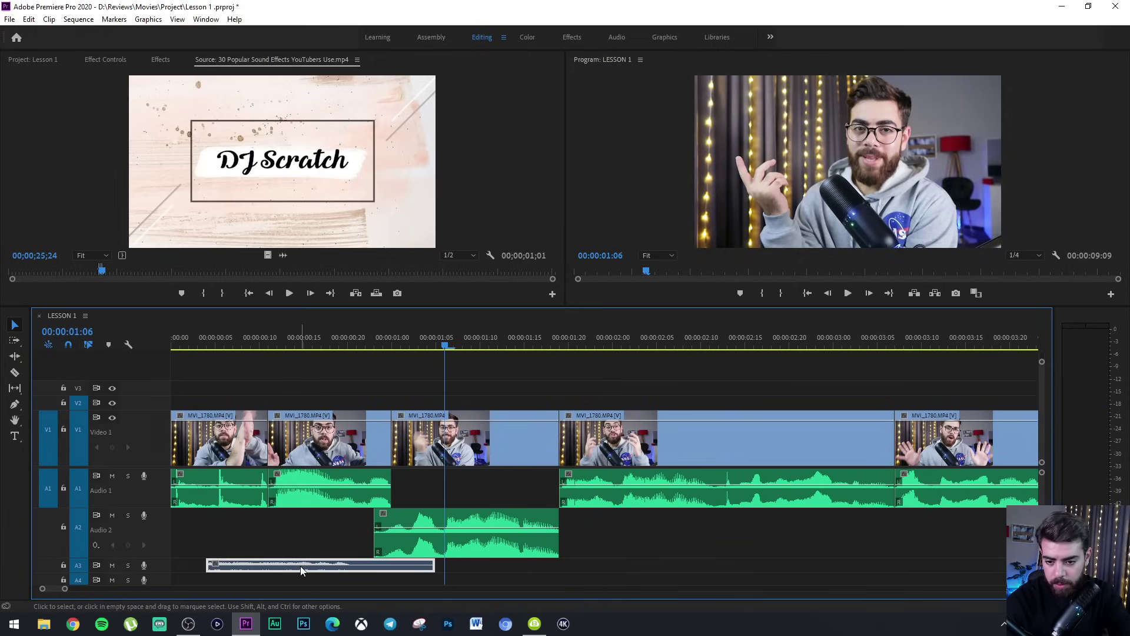
Expand the Audio 3 track and reduce the height of Audio 2 so the sound effect's waveform can be edited.
{"action": "double_click", "coordinate": [162, 565]}
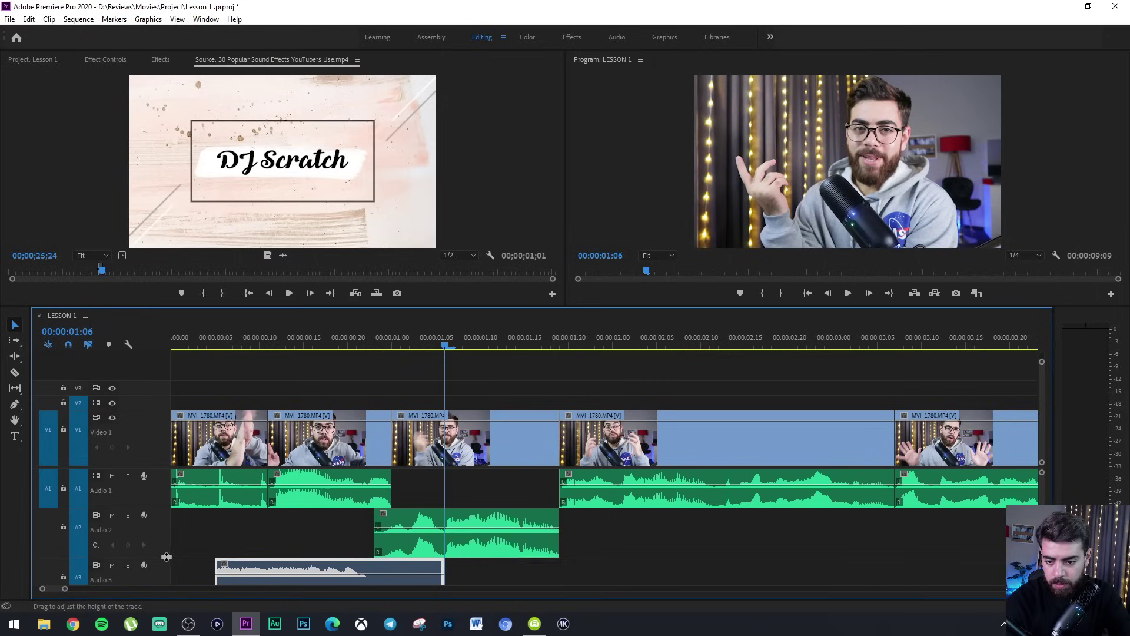
{"action": "left_click_drag", "start_coordinate": [167, 557], "coordinate": [165, 539]}
{"action": "left_click_drag", "start_coordinate": [160, 465], "coordinate": [159, 430]}
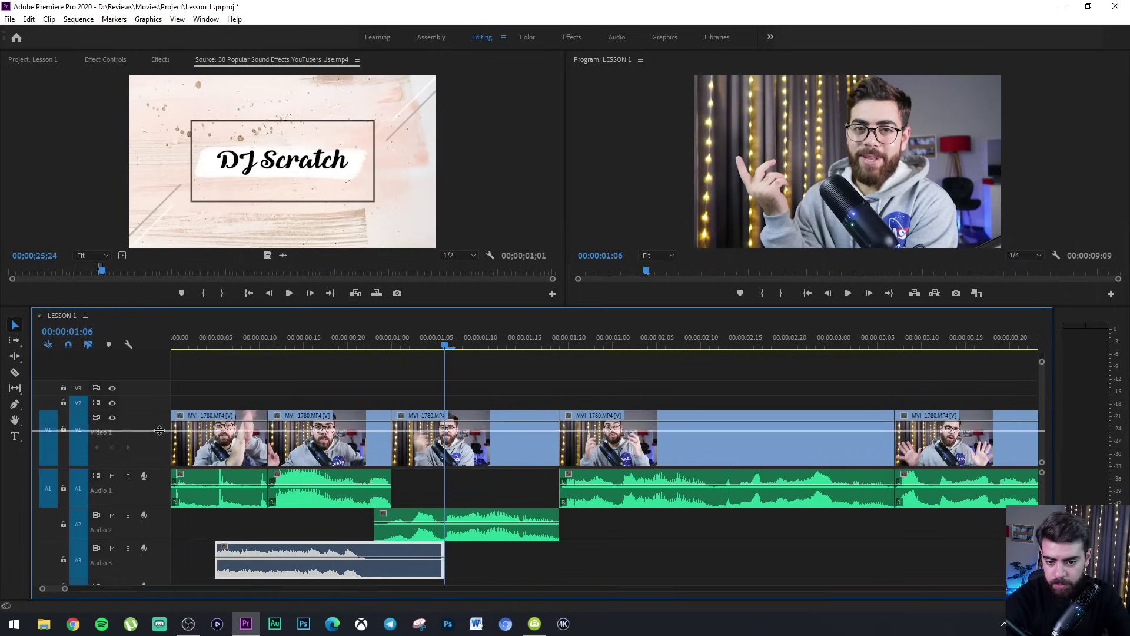
{"action": "scroll", "coordinate": [159, 431], "scroll_direction": "down", "scroll_amount": 1}
Trim the DJ Scratch clip to run from about 00:00:00:08 to 00:00:00:14 and play the sequence from the start.
{"action": "mouse_move", "coordinate": [377, 533]}
{"action": "left_mouse_down"}
{"action": "mouse_move", "coordinate": [411, 534]}
{"action": "mouse_move", "coordinate": [385, 535]}
{"action": "left_mouse_up"}
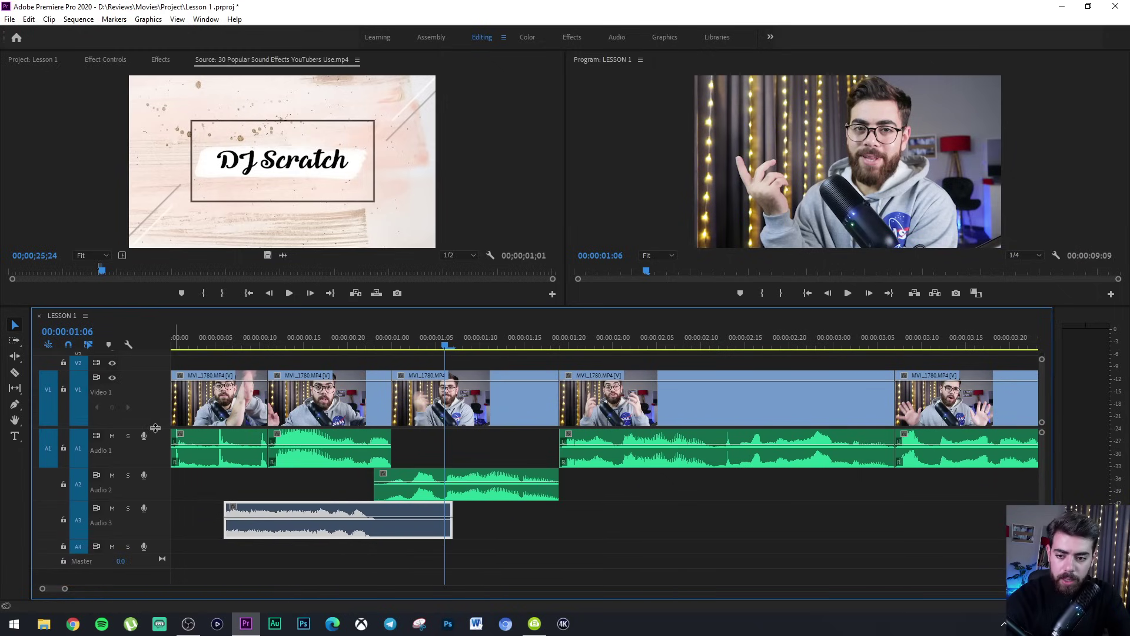
{"action": "scroll", "coordinate": [153, 438], "scroll_direction": "down", "scroll_amount": 1}
{"action": "left_click", "coordinate": [199, 341]}
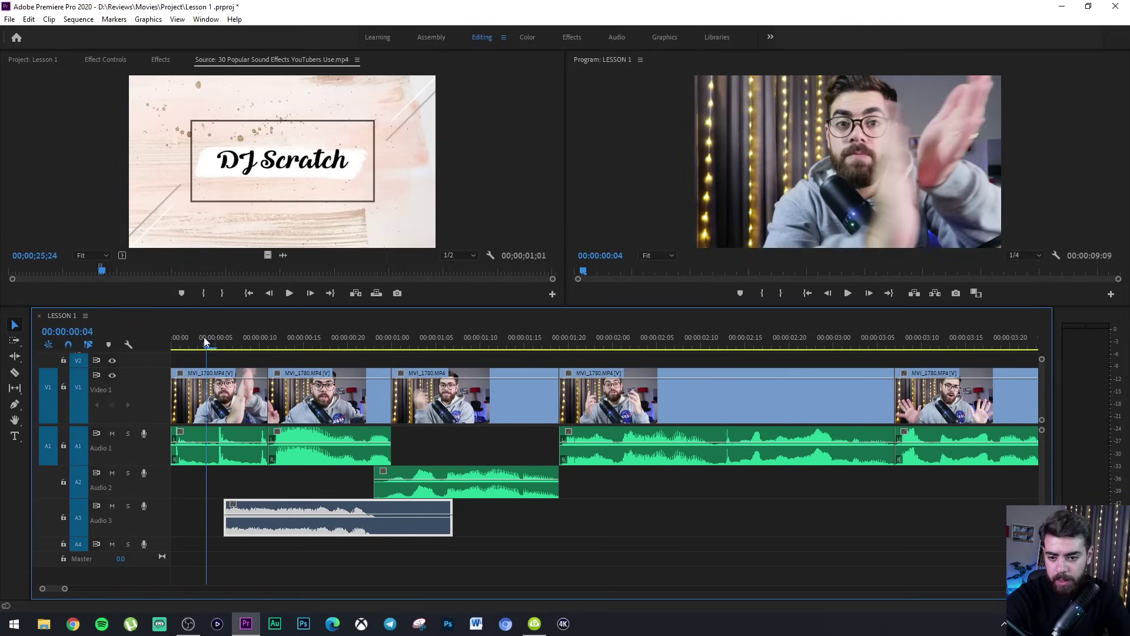
{"action": "key", "text": "="}
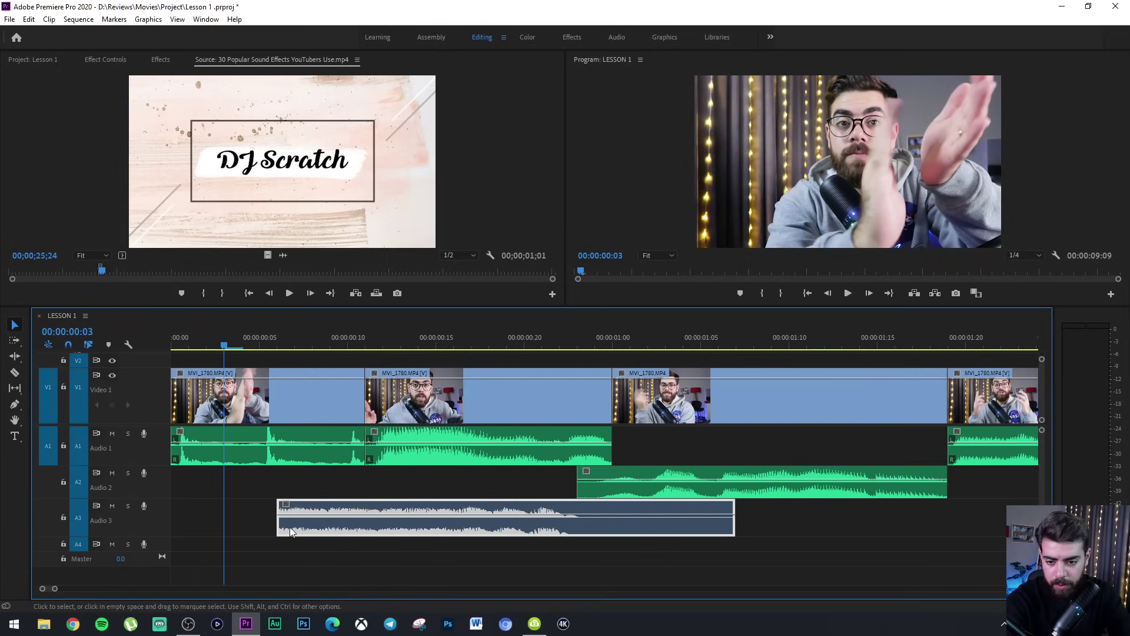
{"action": "left_click_drag", "start_coordinate": [278, 530], "coordinate": [312, 527]}
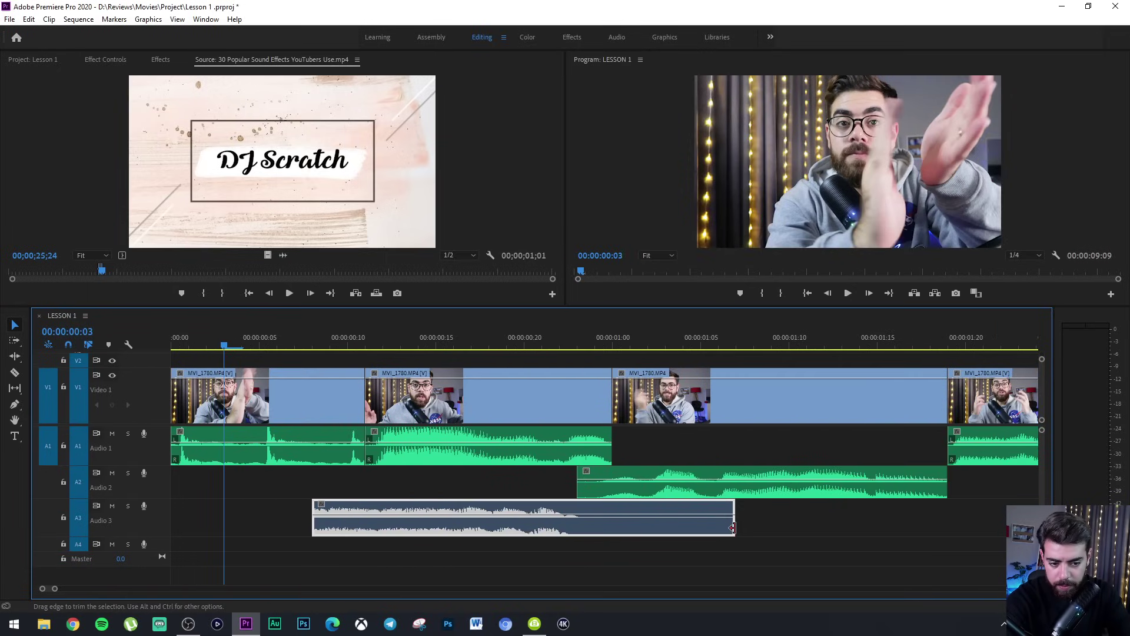
{"action": "left_click_drag", "start_coordinate": [704, 526], "coordinate": [415, 524]}
{"action": "key", "text": "space"}
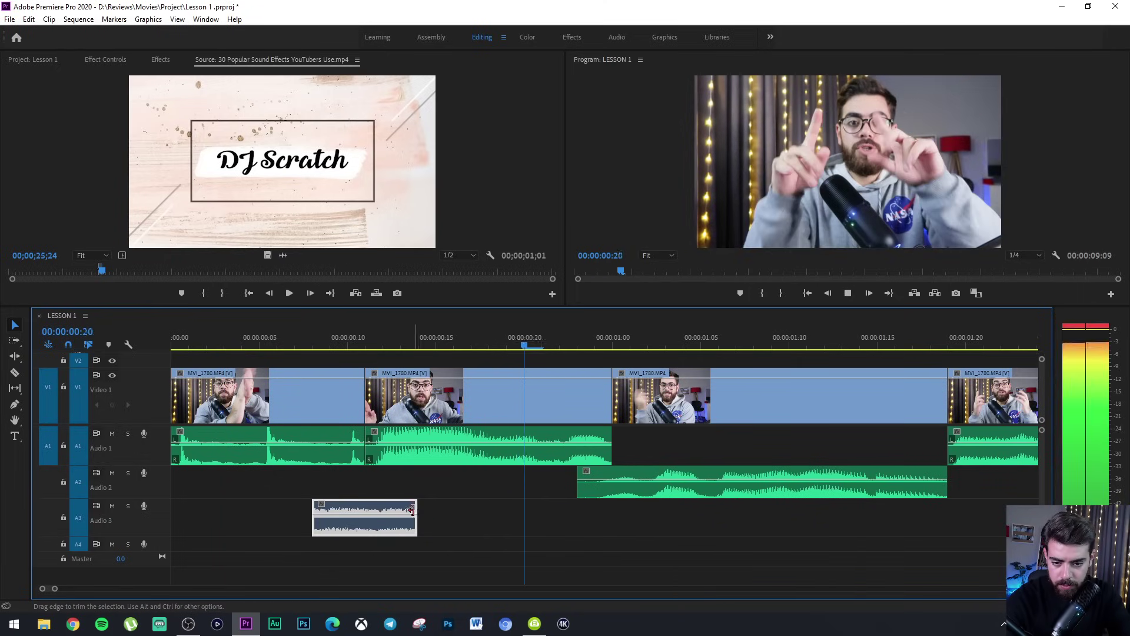
{"action": "key", "text": "Home"}
{"action": "key", "text": "space"}
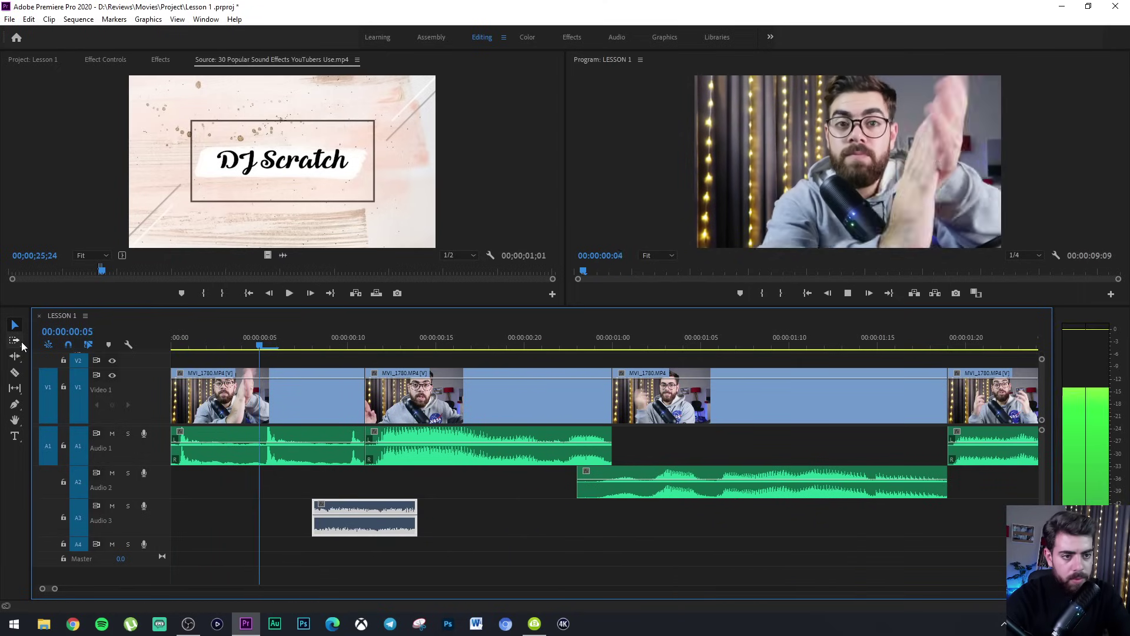
{"action": "key", "text": "space"}
Extend both ends of the DJ Scratch clip on A3 to span about 00:00:00:01 to 00:00:01:00.
{"action": "left_click_drag", "start_coordinate": [313, 518], "coordinate": [189, 518]}
{"action": "left_click_drag", "start_coordinate": [415, 524], "coordinate": [606, 530]}
{"action": "key", "text": "minus"}
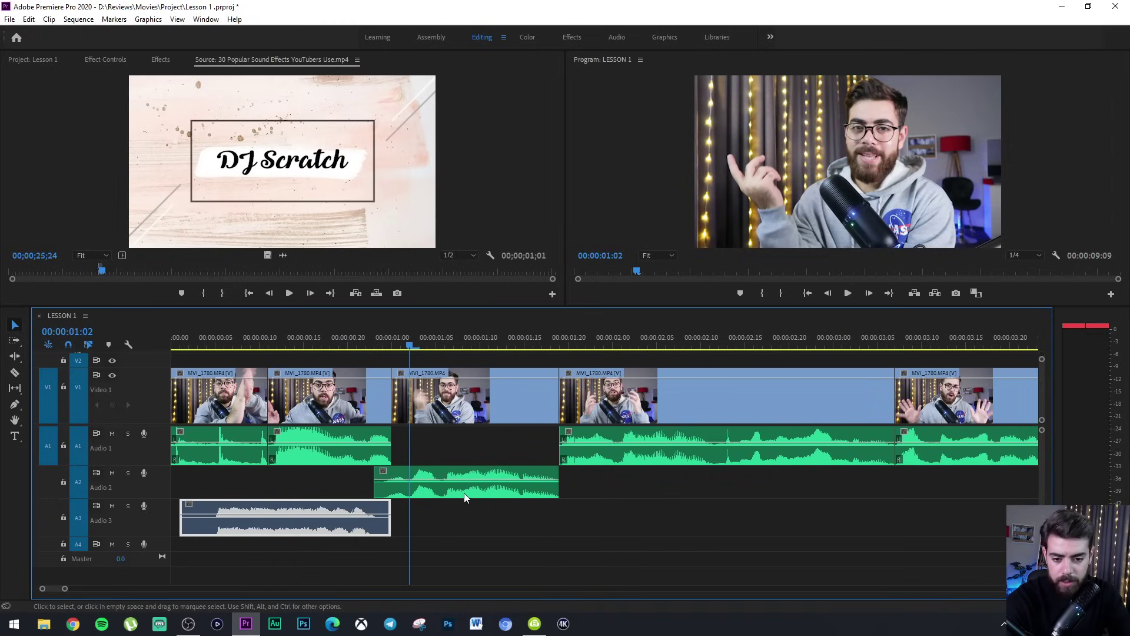
Move the DJ Scratch clip along A3 to start at about 00:00:01:14 and play across it twice.
{"action": "left_click_drag", "start_coordinate": [306, 533], "coordinate": [648, 533]}
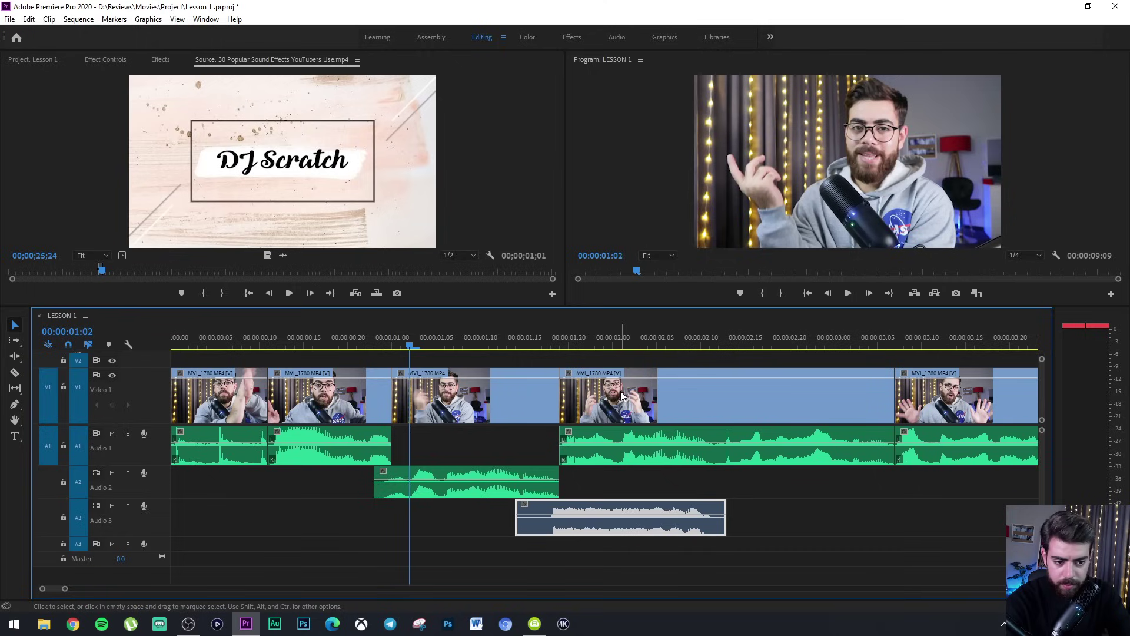
{"action": "key", "text": "space"}
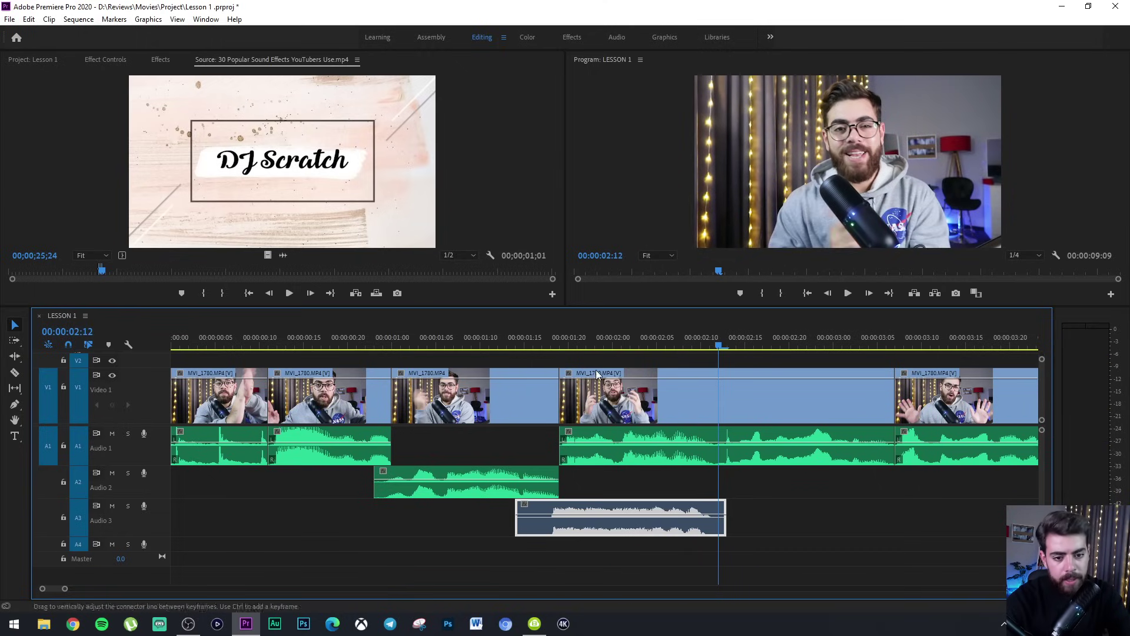
{"action": "left_click", "coordinate": [433, 333]}
{"action": "key", "text": "space"}
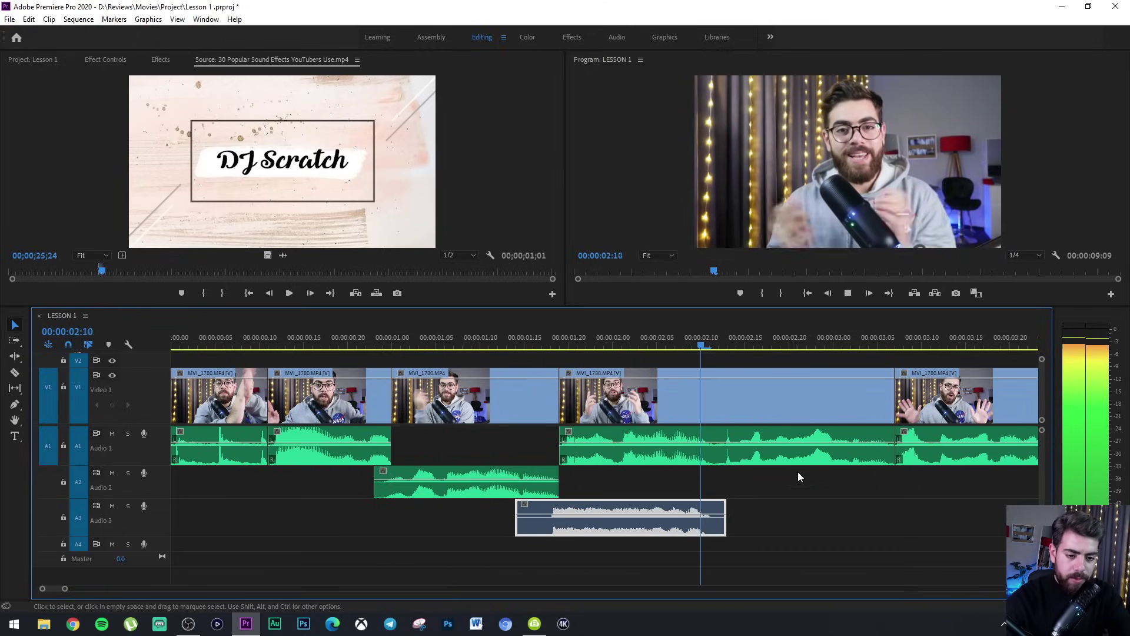
{"action": "key", "text": "space"}
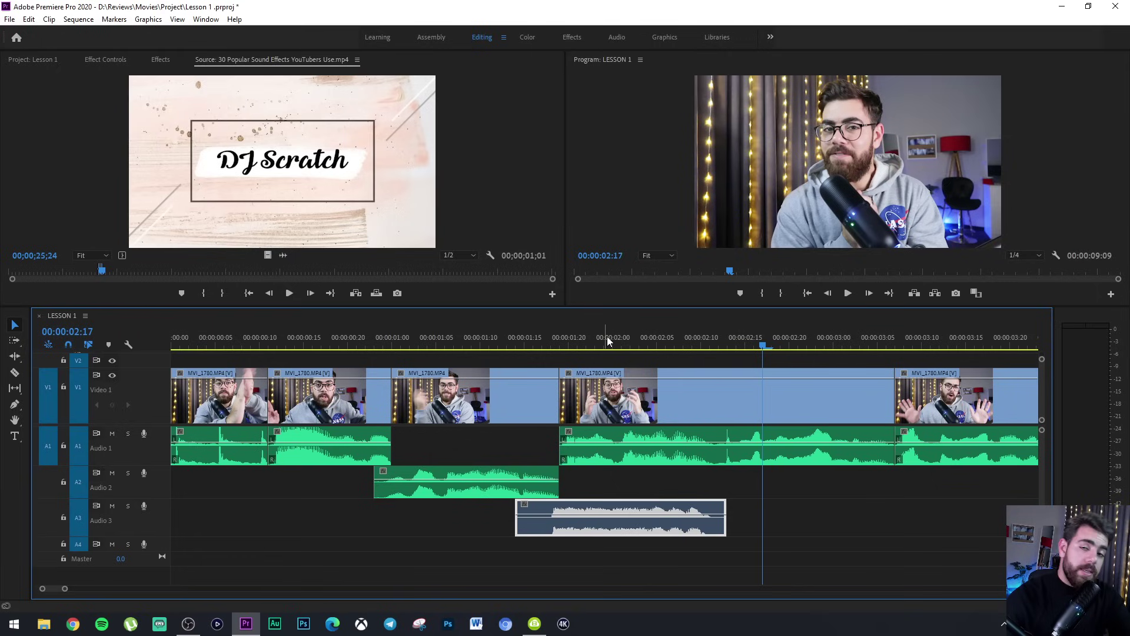
Delete the DJ Scratch clip from A3.
{"action": "left_click", "coordinate": [586, 388]}
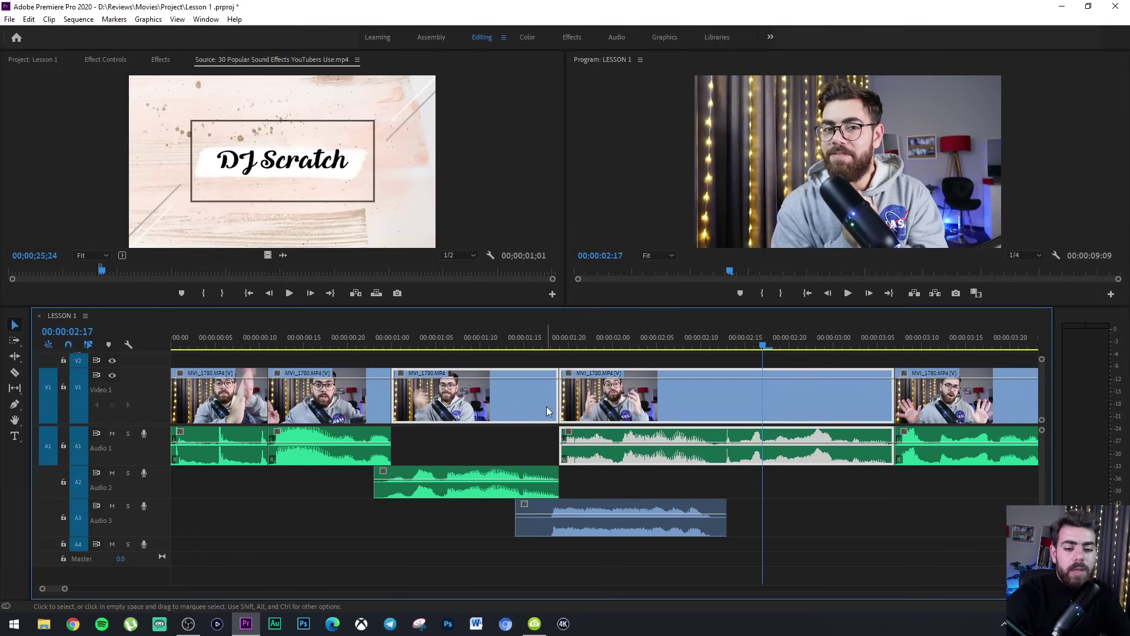
{"action": "left_click", "coordinate": [580, 538]}
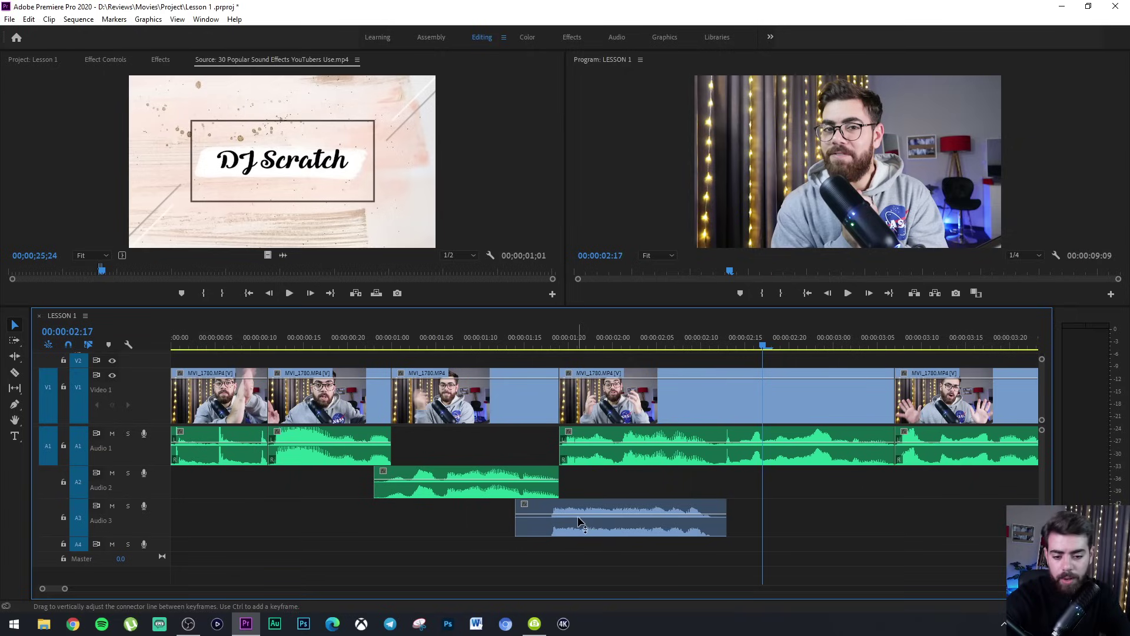
{"action": "left_click", "coordinate": [583, 526]}
{"action": "key", "text": "Delete"}
Find the Cartoon Accent sound in the source clip and mark In at 00;00;55;16 and Out at 00;00;56;28.
{"action": "left_click", "coordinate": [124, 271]}
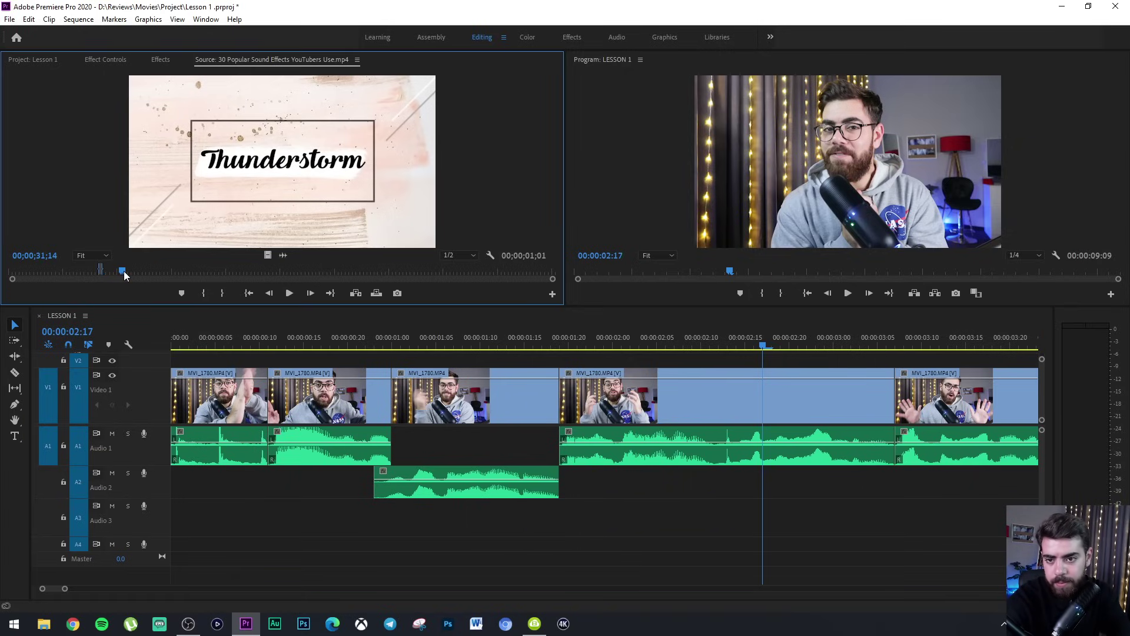
{"action": "left_click_drag", "start_coordinate": [123, 271], "coordinate": [202, 272]}
{"action": "key", "text": "space"}
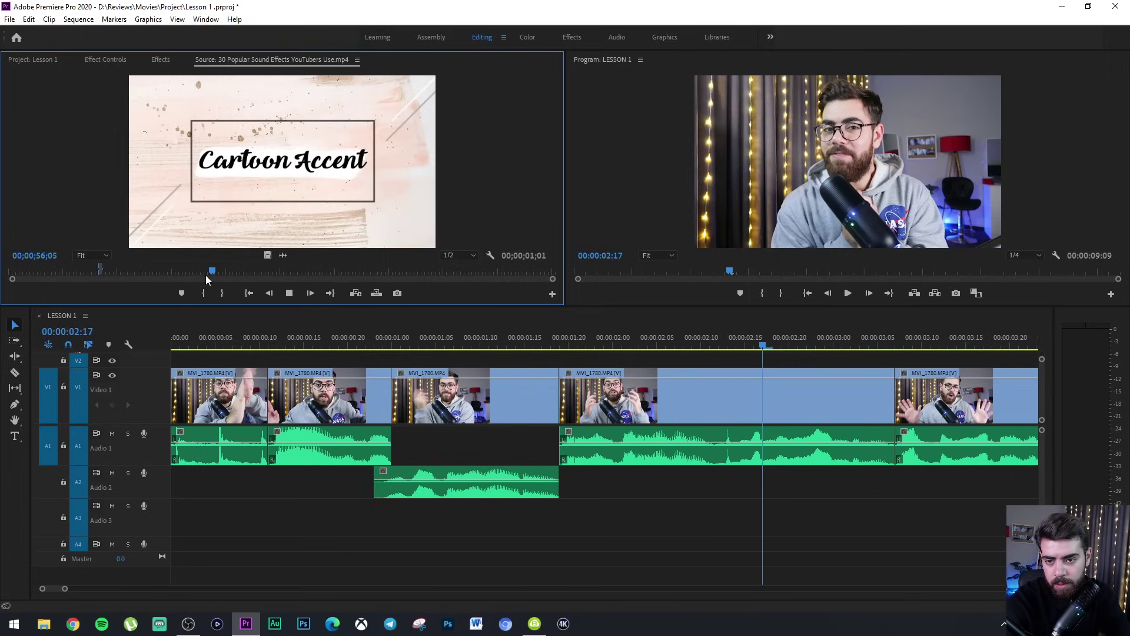
{"action": "key", "text": "space"}
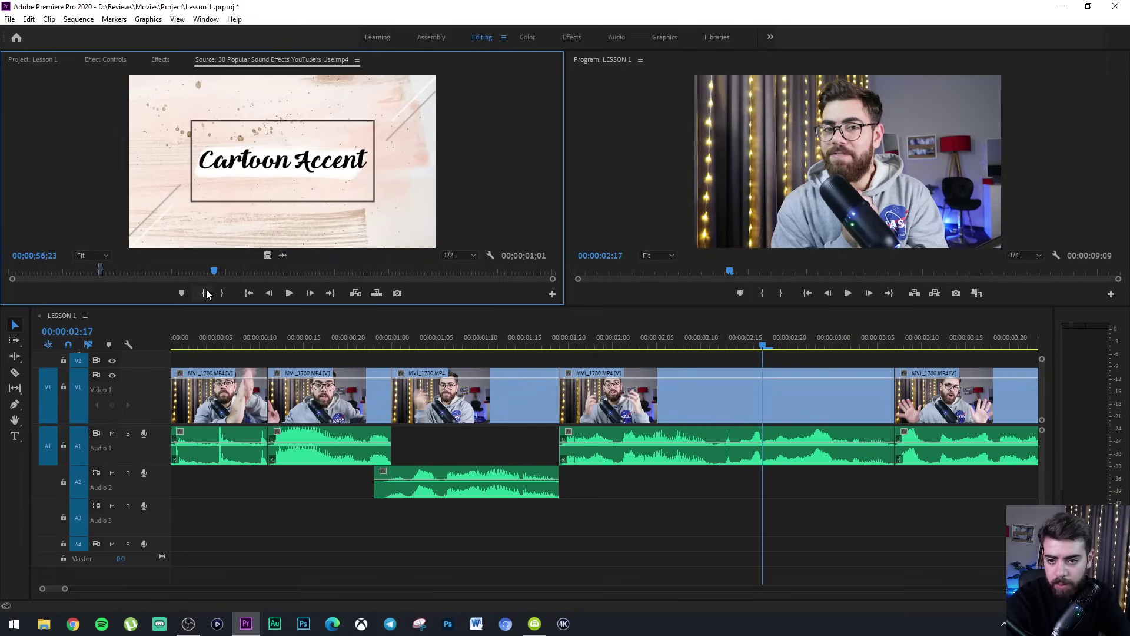
{"action": "left_click_drag", "start_coordinate": [213, 271], "coordinate": [208, 272]}
{"action": "key", "text": "space"}
{"action": "key", "text": "space"}
{"action": "left_click", "coordinate": [203, 293]}
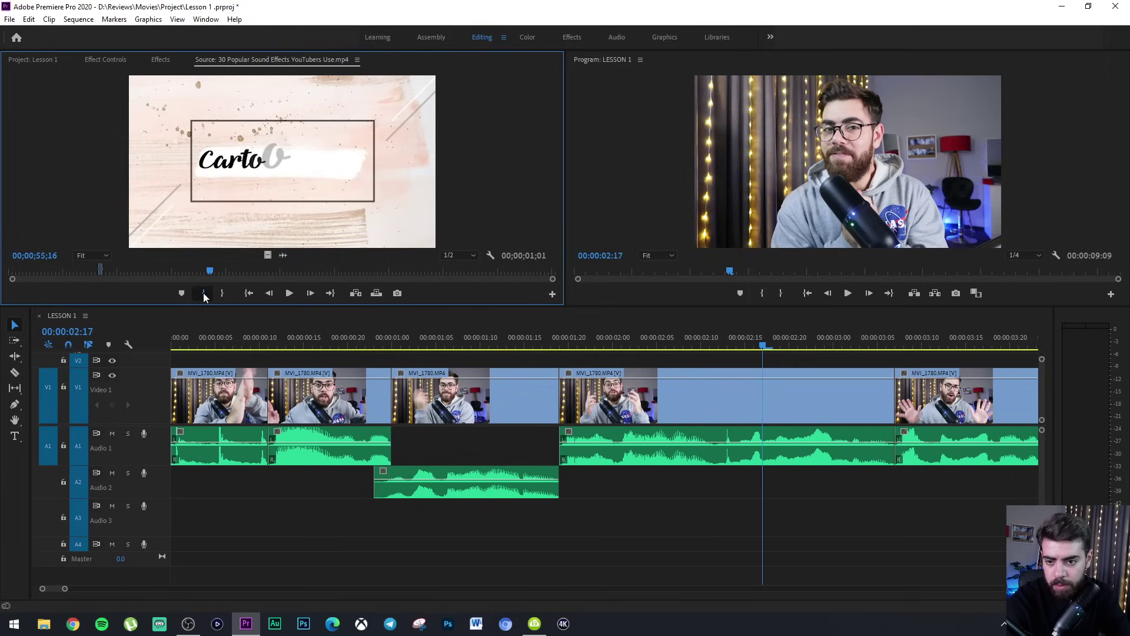
{"action": "key", "text": "space"}
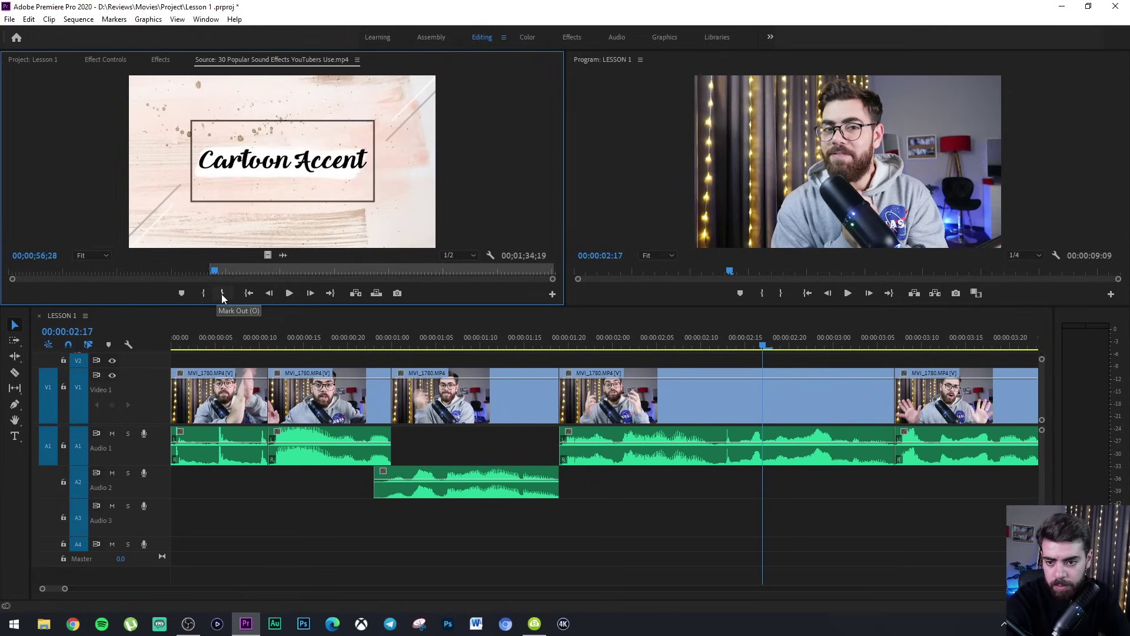
{"action": "left_click", "coordinate": [222, 293]}
Place only the Cartoon Accent audio on A3, shift it to start at about 00:00:00:08, and play across it.
{"action": "left_click_drag", "start_coordinate": [280, 280], "coordinate": [168, 518]}
{"action": "key", "text": "Home"}
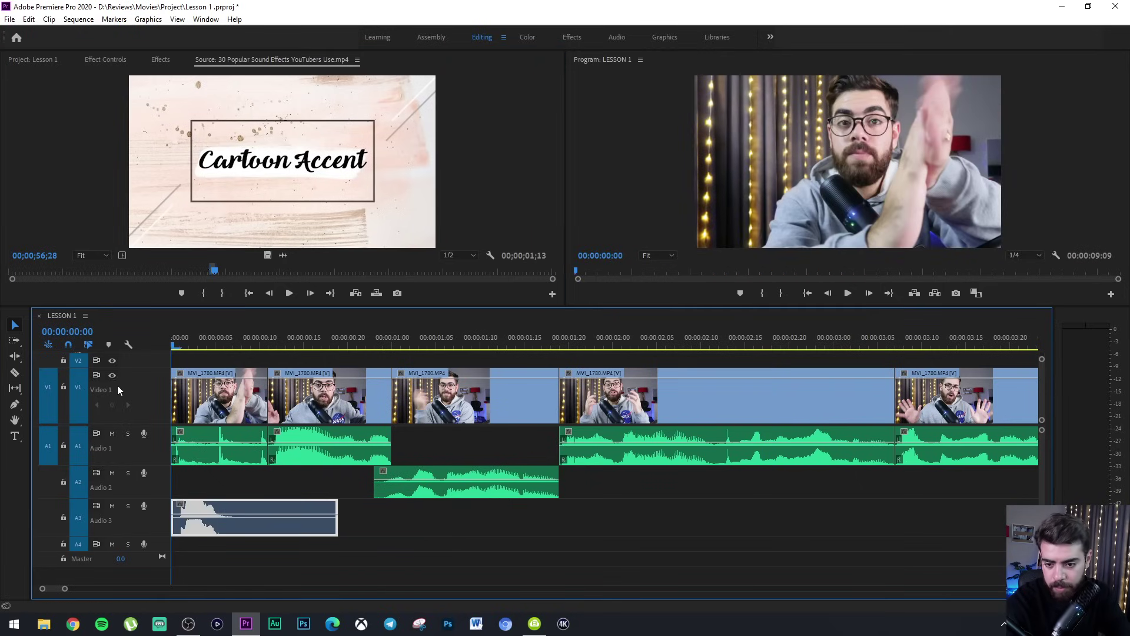
{"action": "key", "text": "="}
{"action": "left_click_drag", "start_coordinate": [267, 531], "coordinate": [407, 535]}
{"action": "left_click", "coordinate": [294, 342]}
{"action": "key", "text": "space"}
{"action": "key", "text": "minus"}
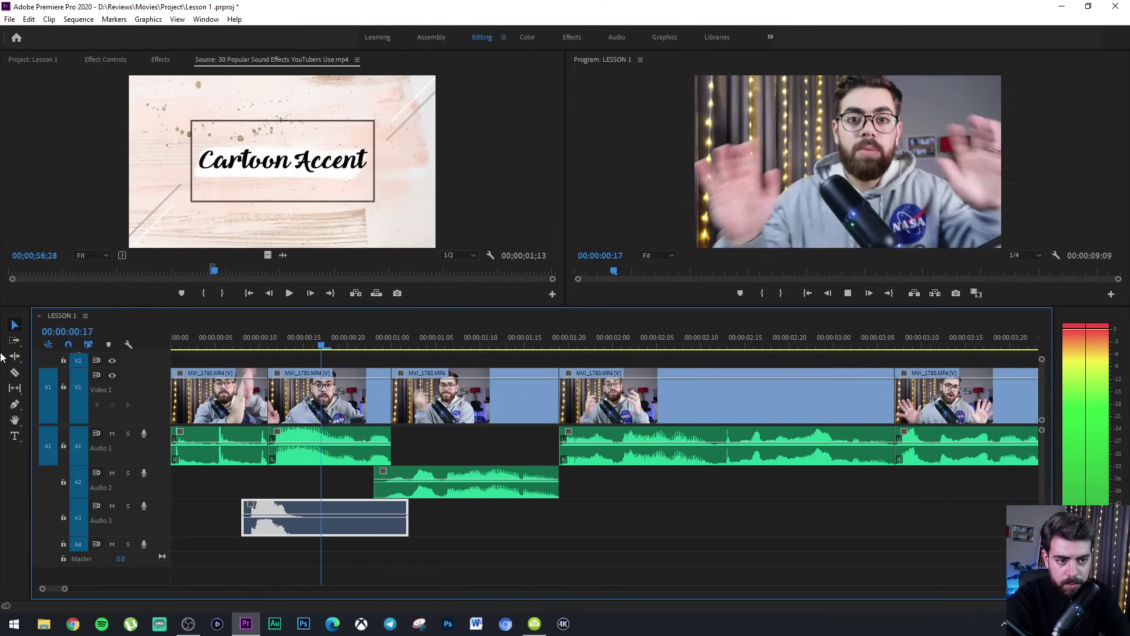
Remove the Cartoon Accent clip from A3.
{"action": "left_click_drag", "start_coordinate": [406, 518], "coordinate": [310, 522]}
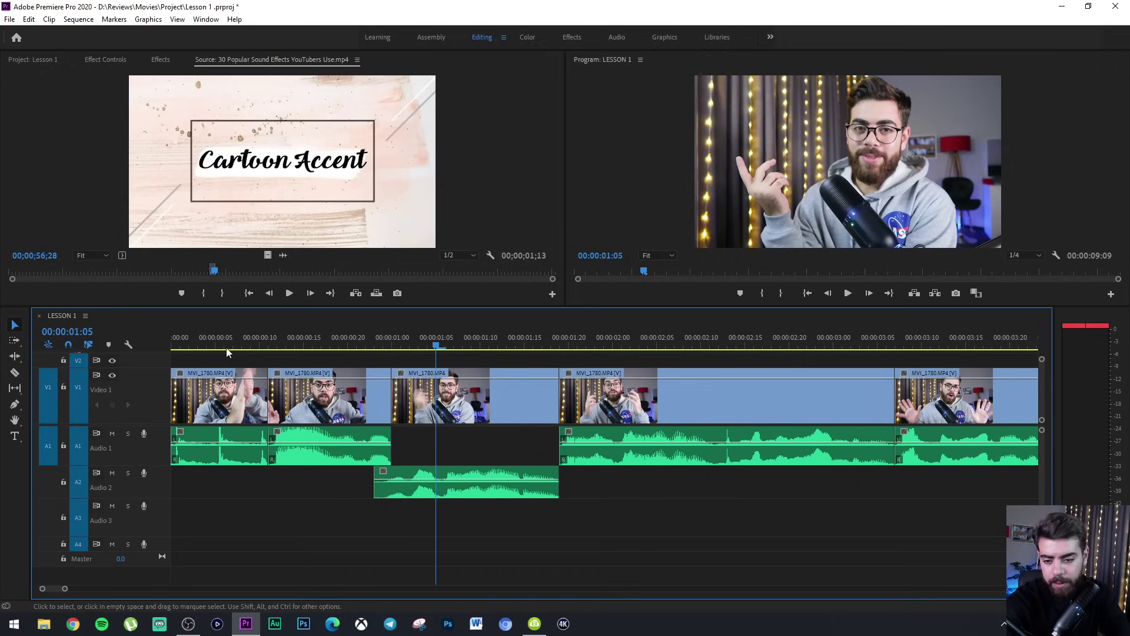
Open the "I Don't Know" instrumental as the source clip and play its opening from 00;00;00;00.
{"action": "left_click", "coordinate": [33, 59]}
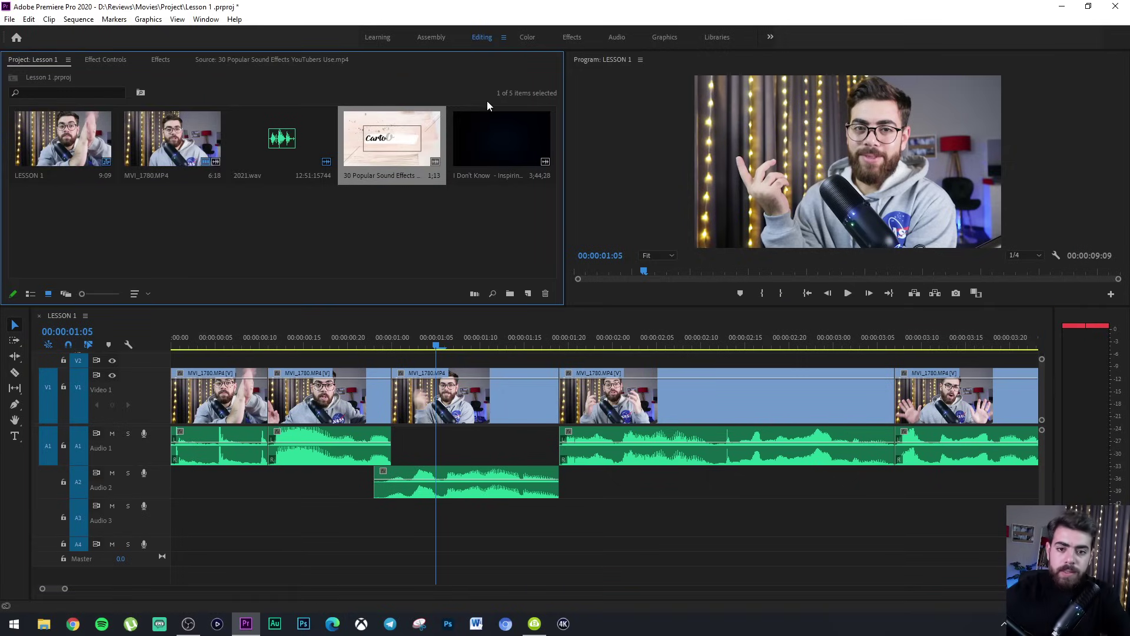
{"action": "double_click", "coordinate": [487, 149]}
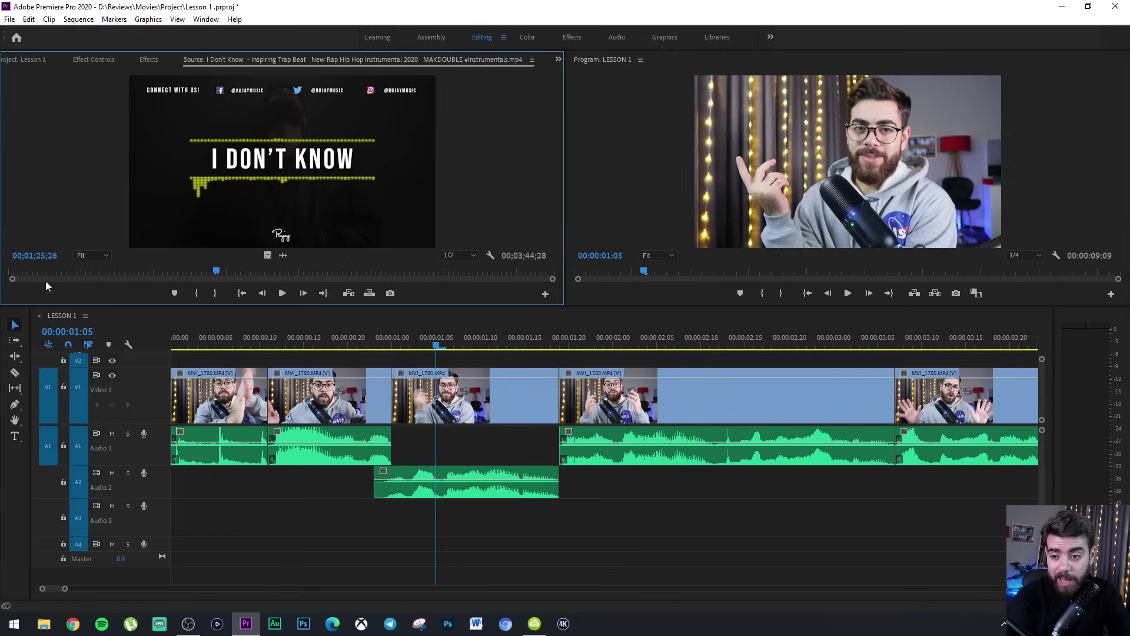
{"action": "left_click", "coordinate": [15, 271]}
{"action": "left_click_drag", "start_coordinate": [15, 271], "coordinate": [2, 270]}
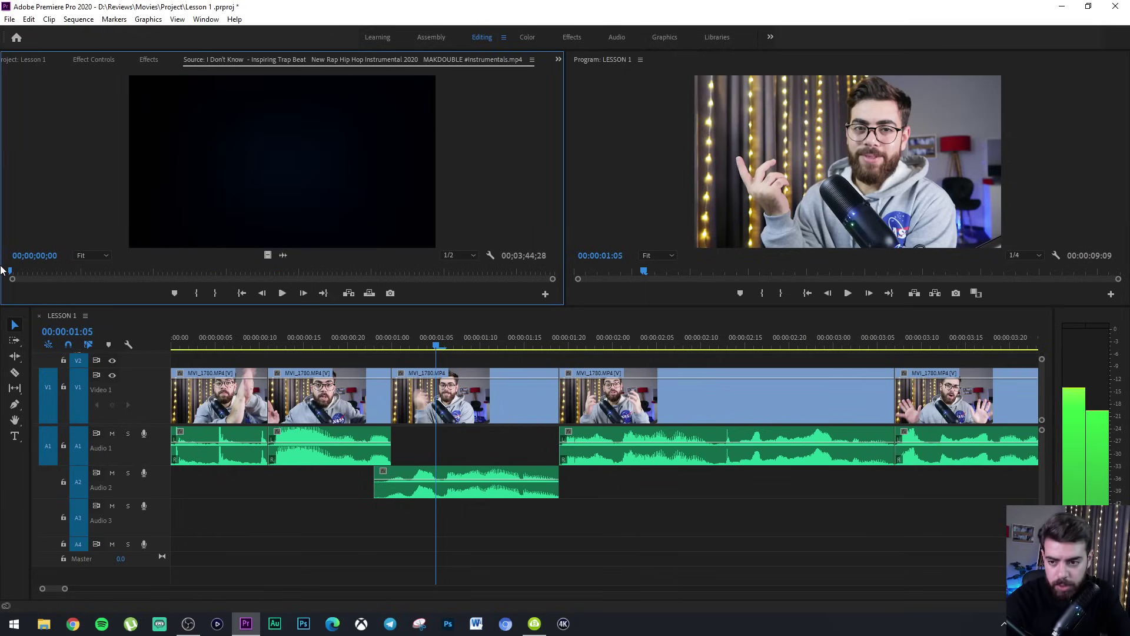
{"action": "key", "text": "space"}
{"action": "key", "text": "space"}
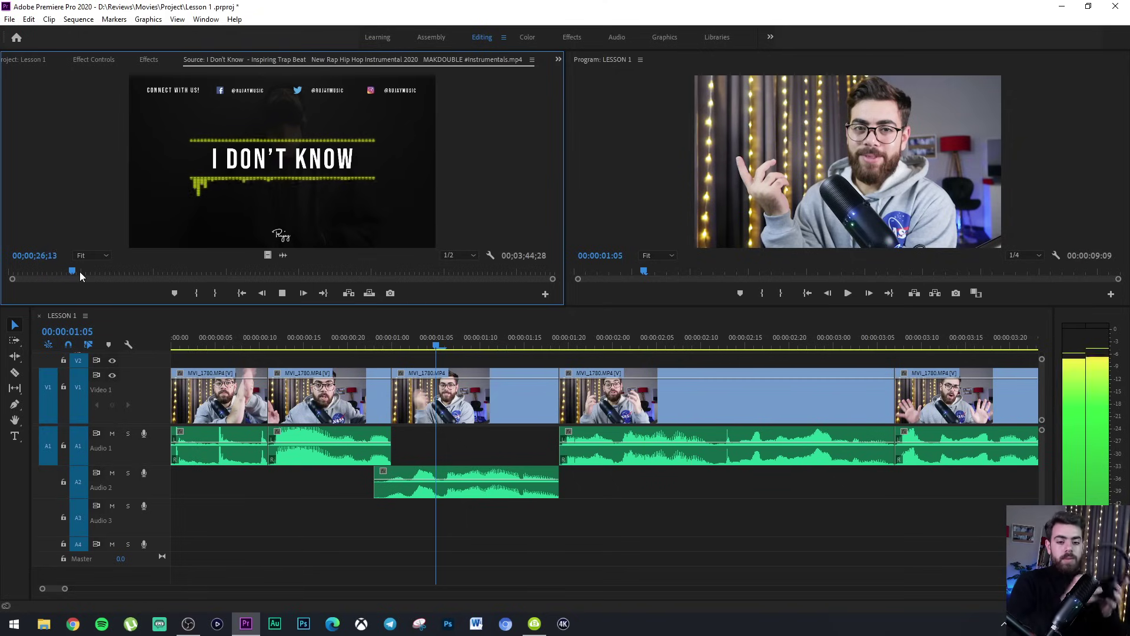
{"action": "key", "text": "space"}
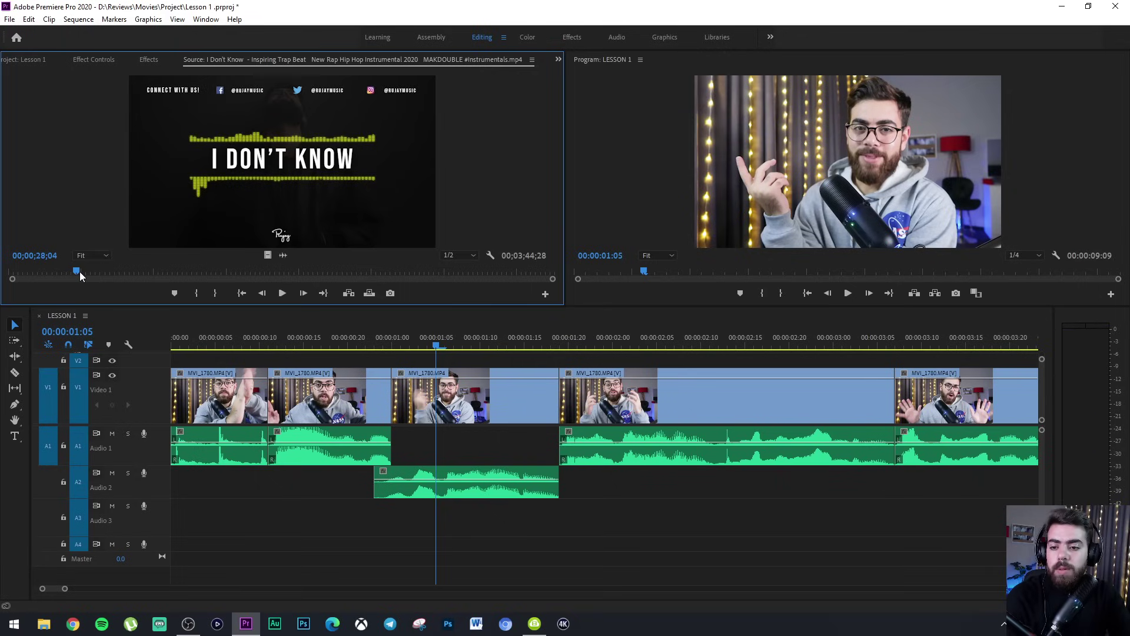
Replay the opening of the "I Don't Know" track, then skip ahead to about 00;00;10;00 and listen from there.
{"action": "left_click_drag", "start_coordinate": [80, 270], "coordinate": [17, 270]}
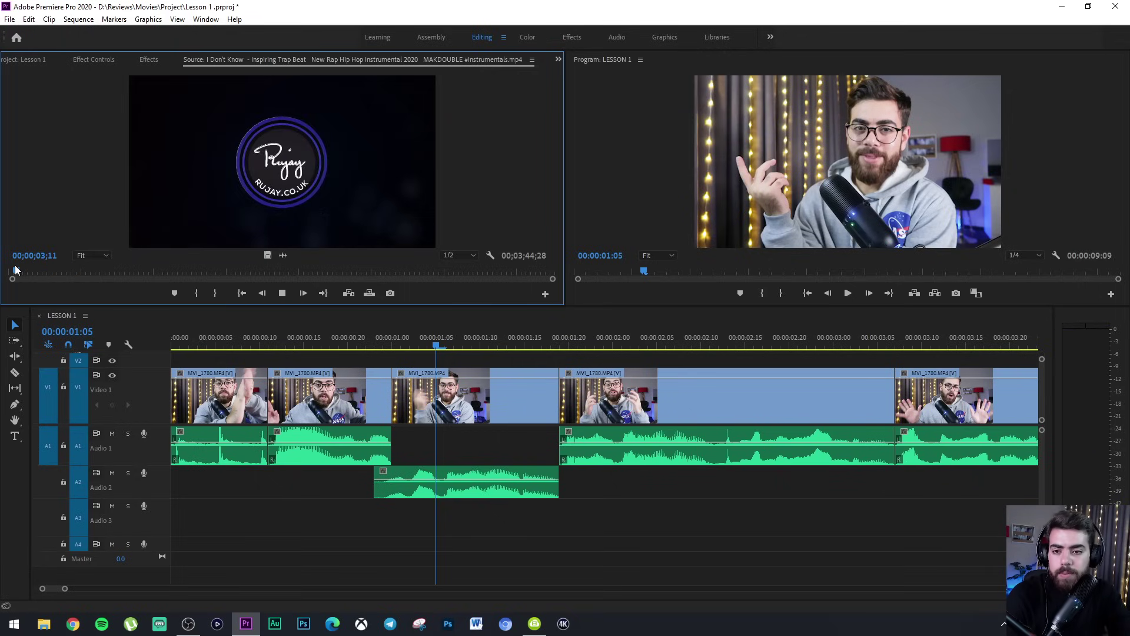
{"action": "key", "text": "space"}
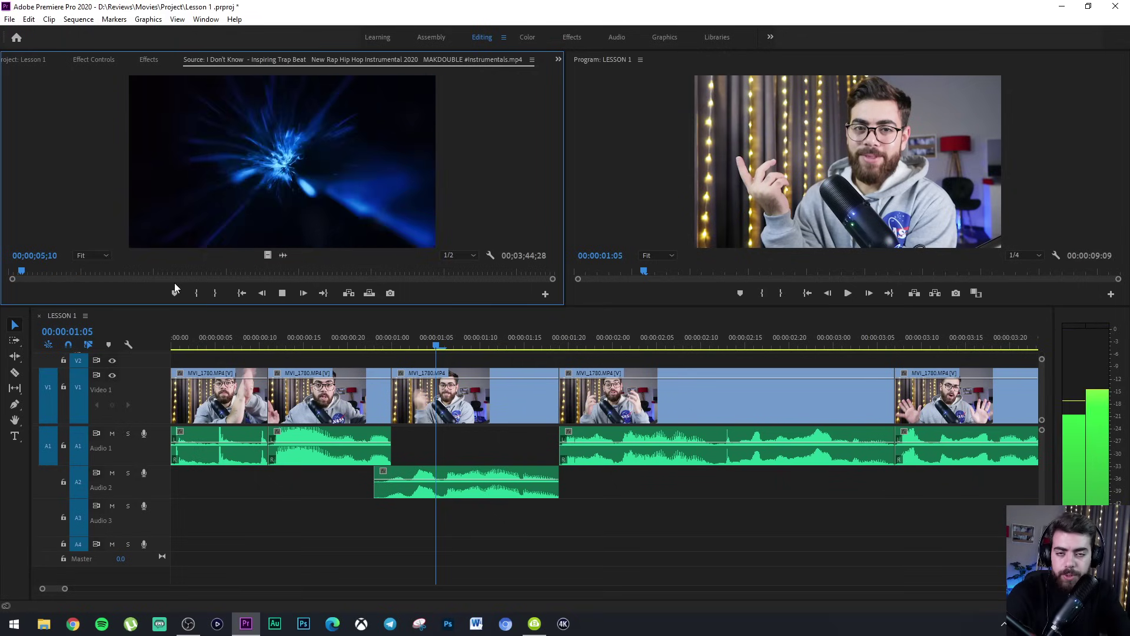
{"action": "key", "text": "space"}
{"action": "key", "text": "space"}
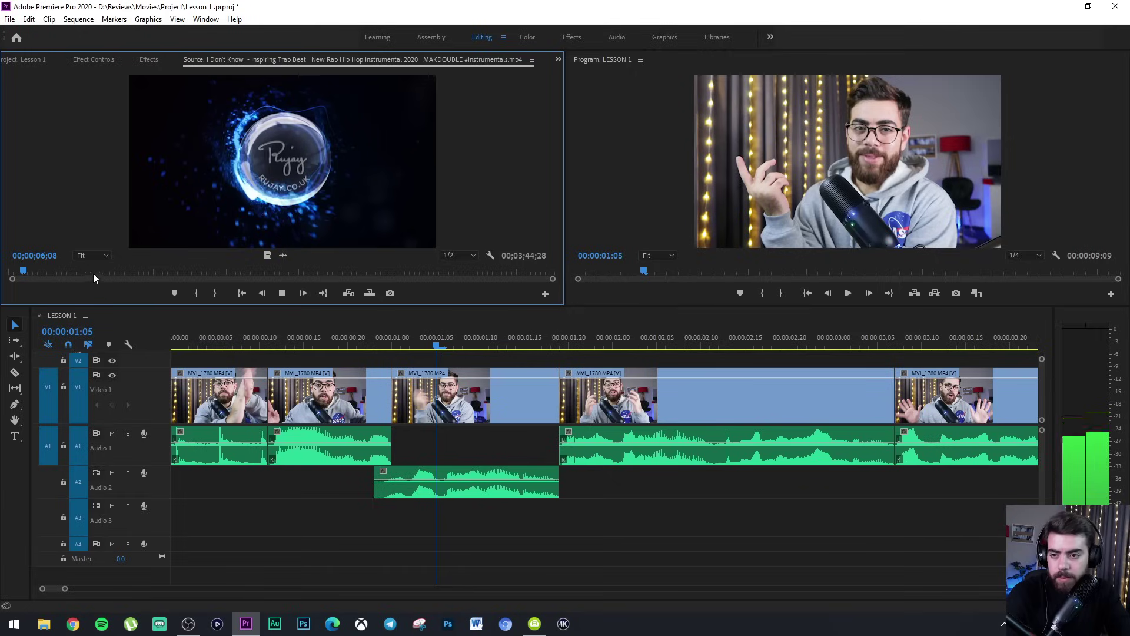
{"action": "left_click", "coordinate": [33, 270]}
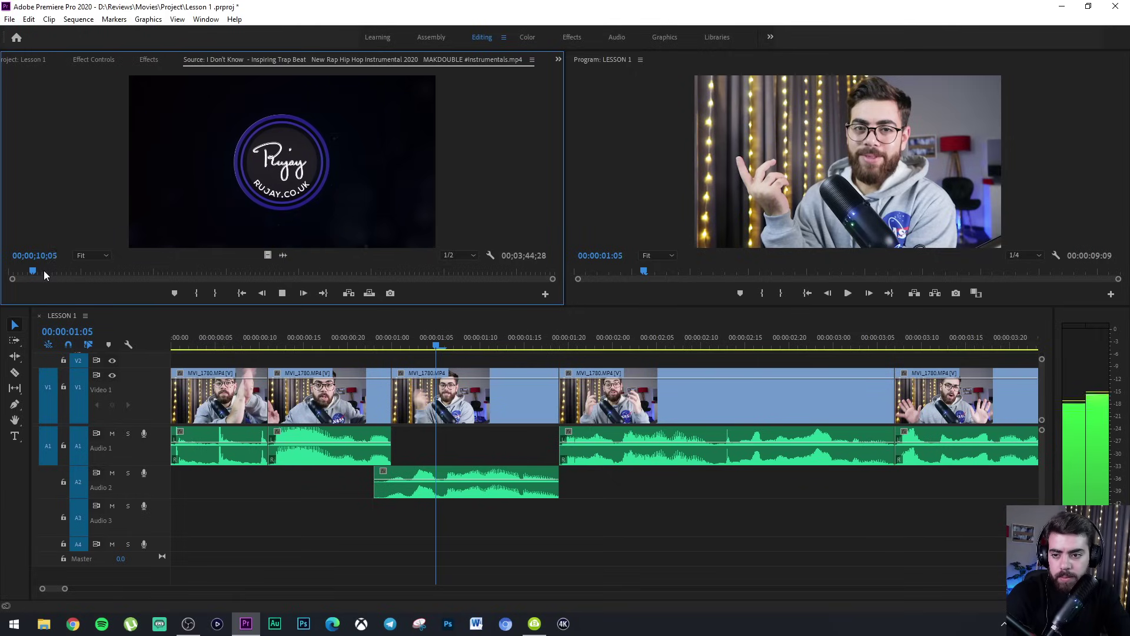
{"action": "key", "text": "space"}
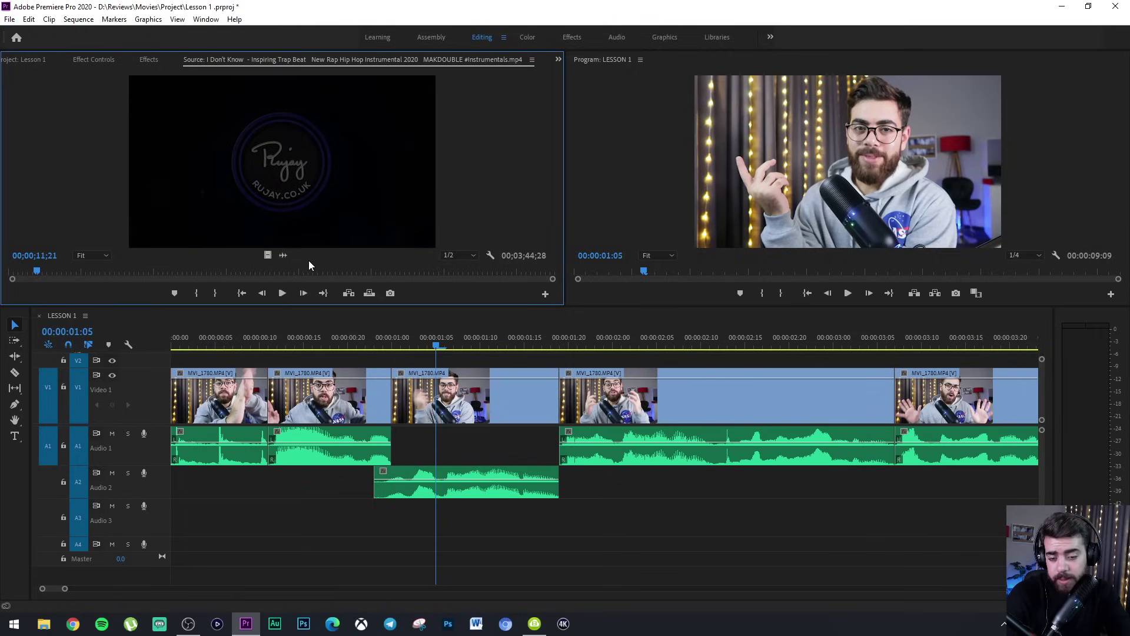
Place only the audio of the "I Don't Know" track on A3, starting at about 00:00:09:20, past the end of the talking-head footage.
{"action": "left_click", "coordinate": [683, 339]}
{"action": "key", "text": "minus"}
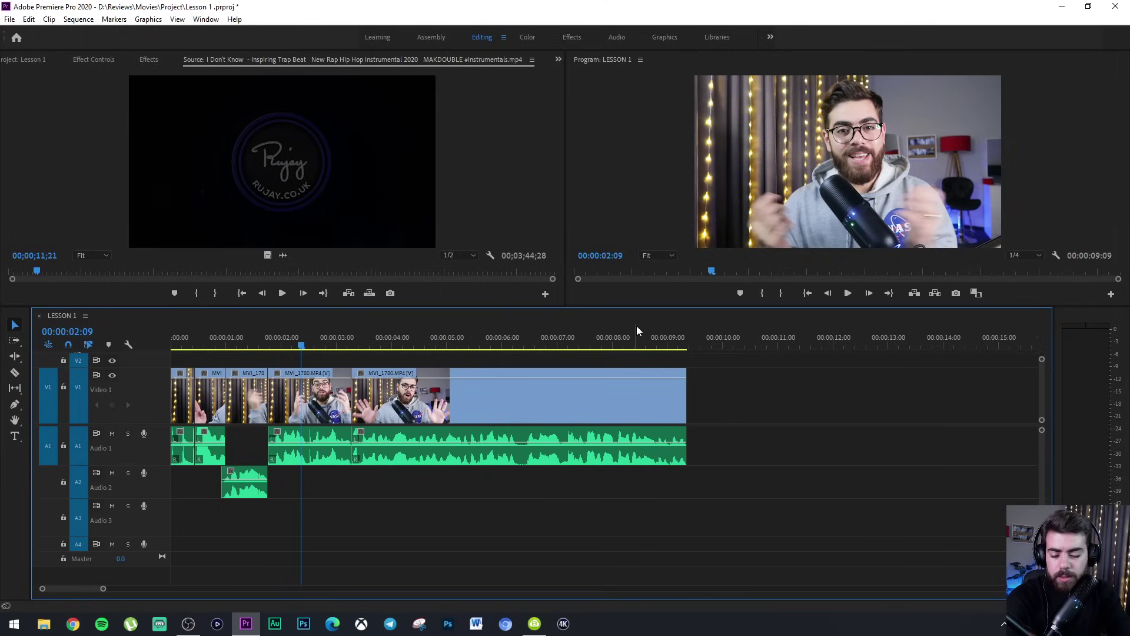
{"action": "key", "text": "minus"}
{"action": "key", "text": "equal"}
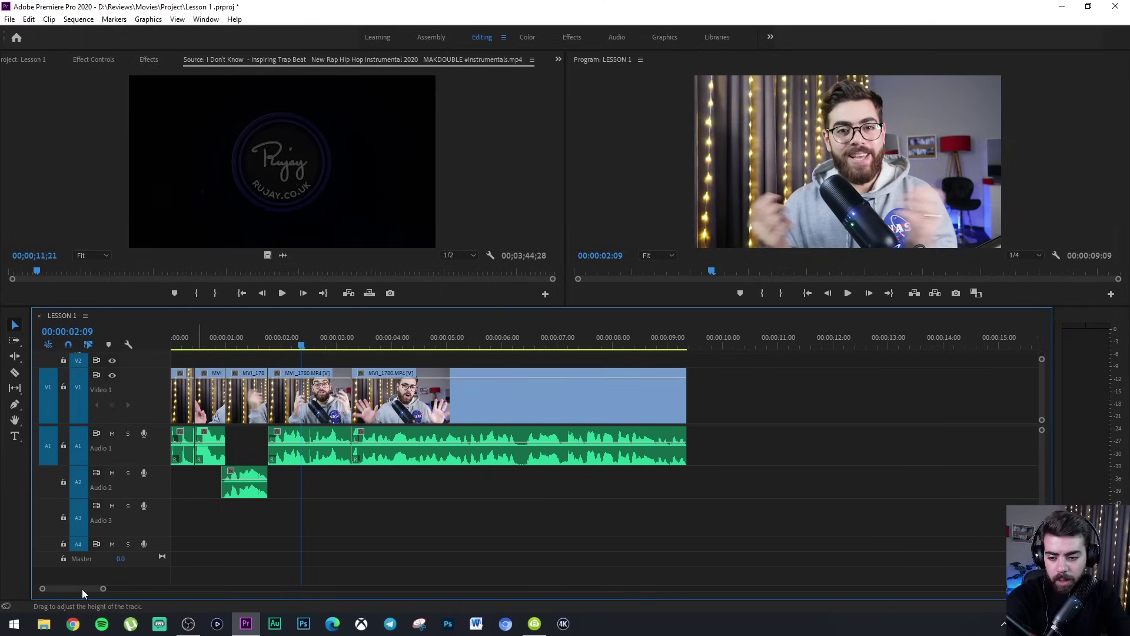
{"action": "left_click_drag", "start_coordinate": [104, 589], "coordinate": [114, 588]}
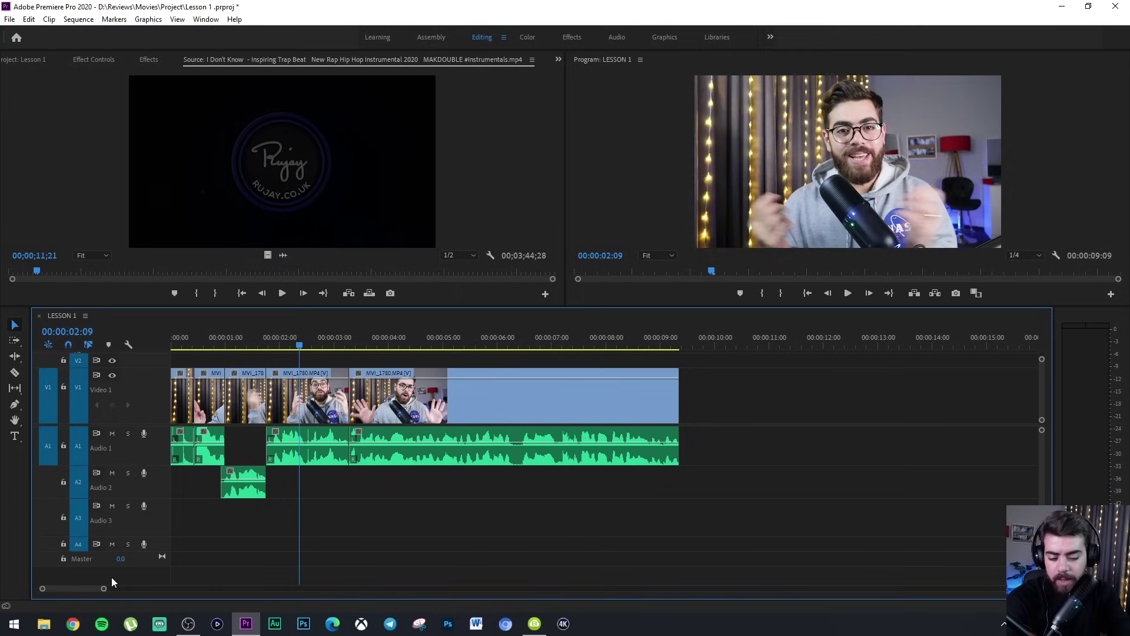
{"action": "key", "text": "minus"}
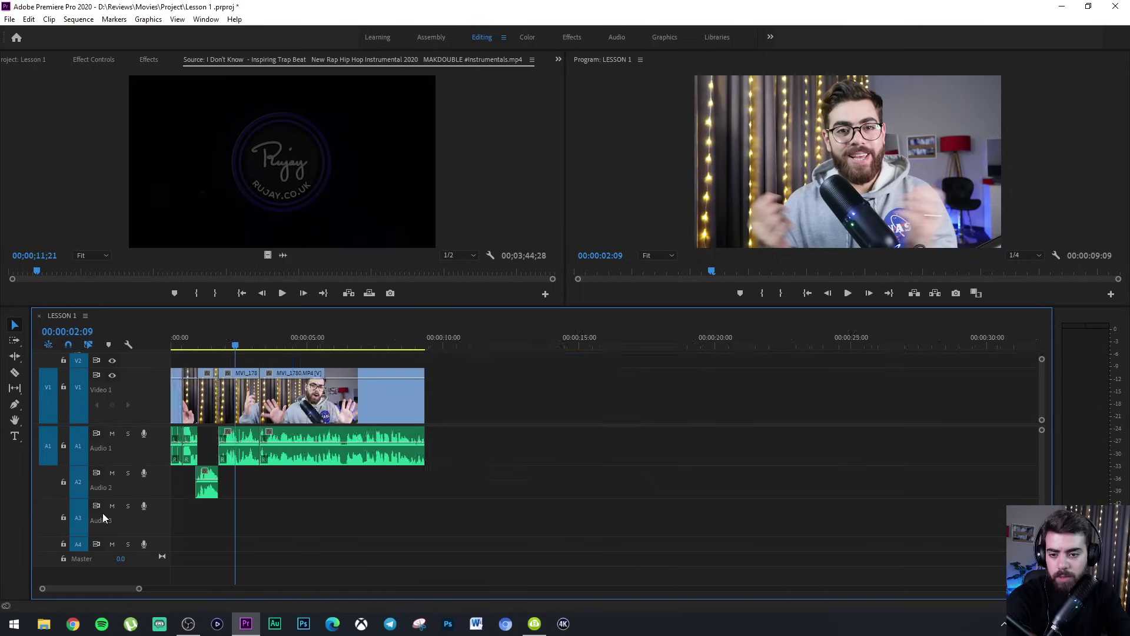
{"action": "key", "text": "equal"}
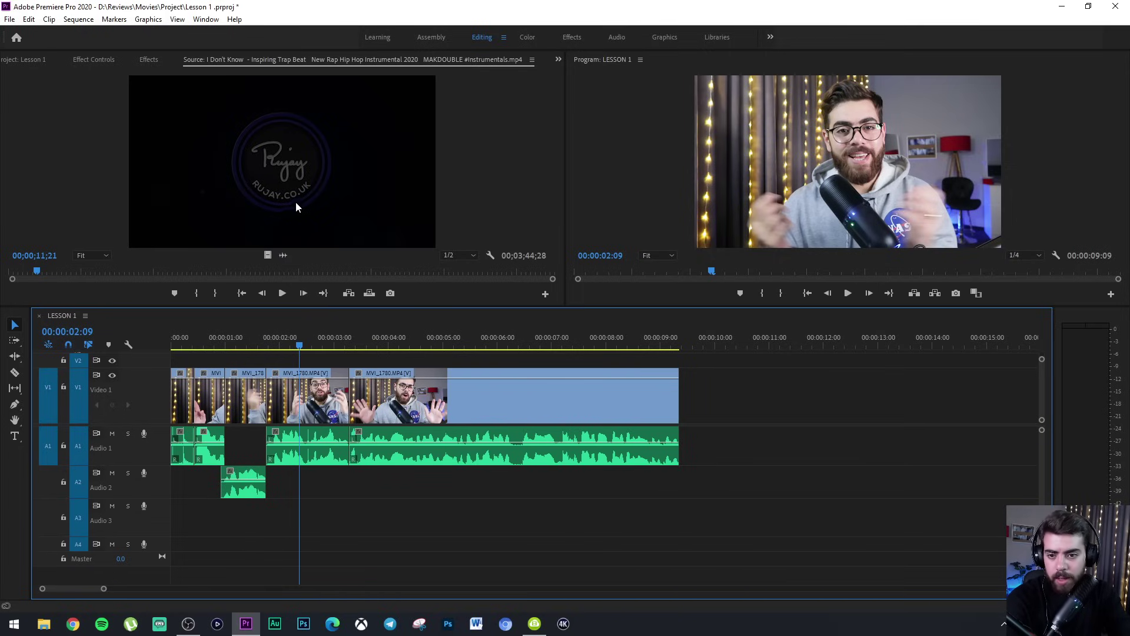
{"action": "left_click", "coordinate": [287, 258]}
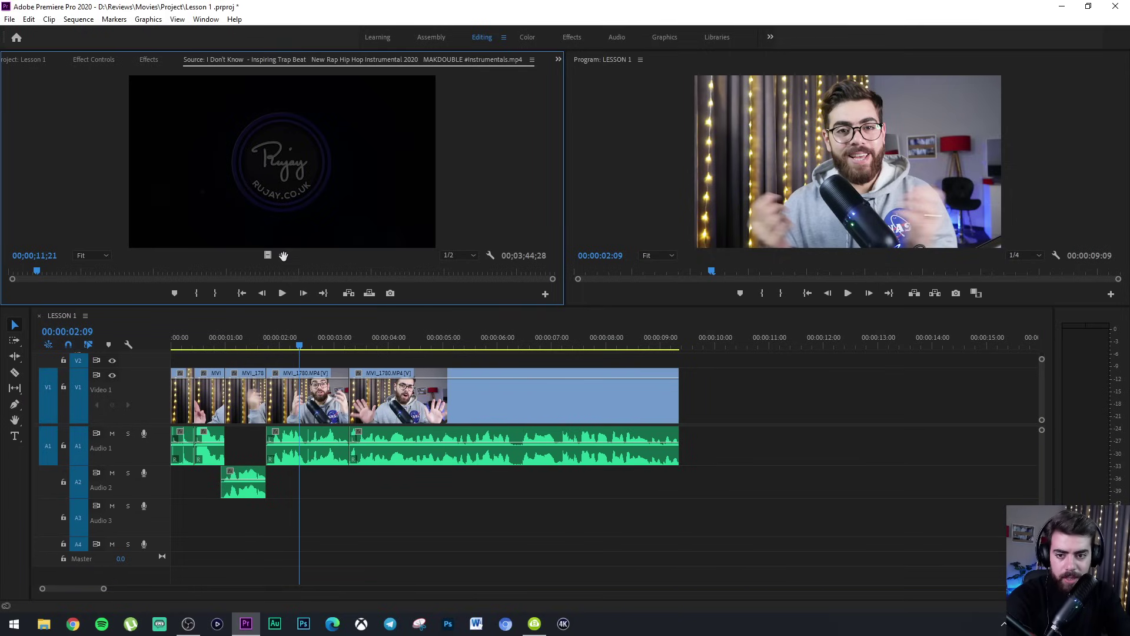
{"action": "left_click_drag", "start_coordinate": [279, 178], "coordinate": [336, 207]}
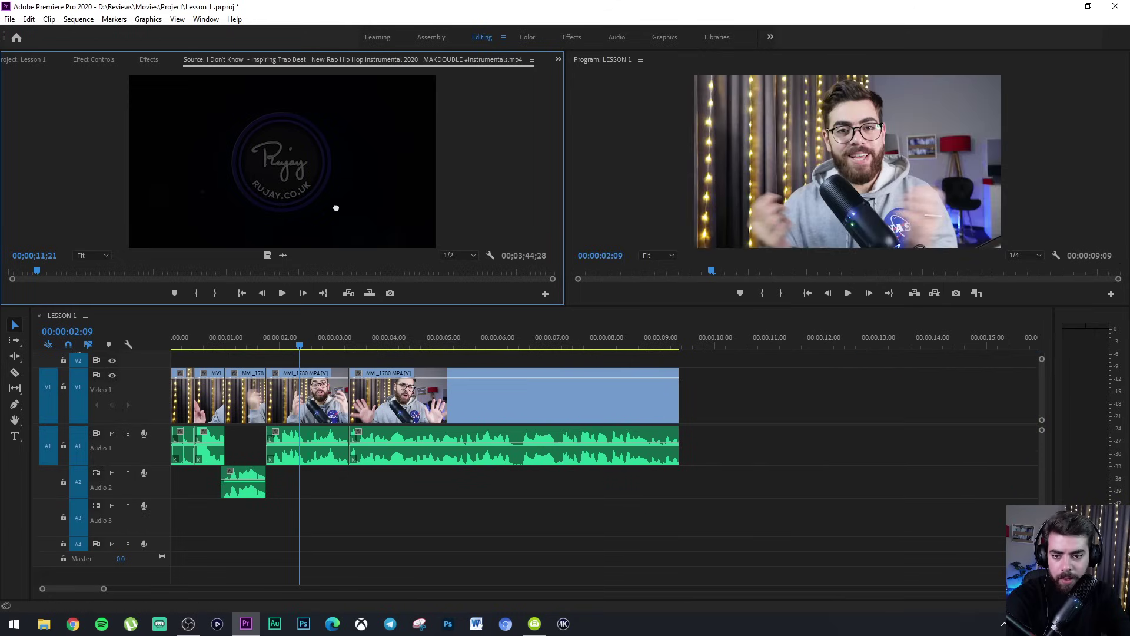
{"action": "left_click_drag", "start_coordinate": [540, 368], "coordinate": [707, 517]}
Play the music from about 00:00:10:05 and extend the end of the last talking-head clip to about 00:01:48.
{"action": "left_click", "coordinate": [726, 337]}
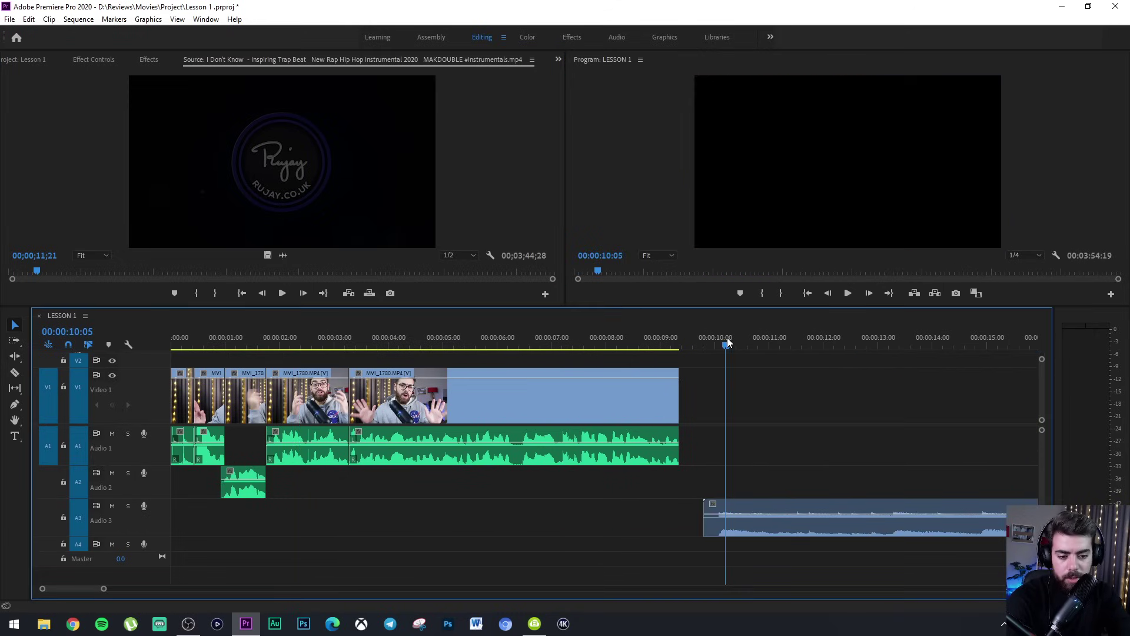
{"action": "key", "text": "minus"}
{"action": "key", "text": "space"}
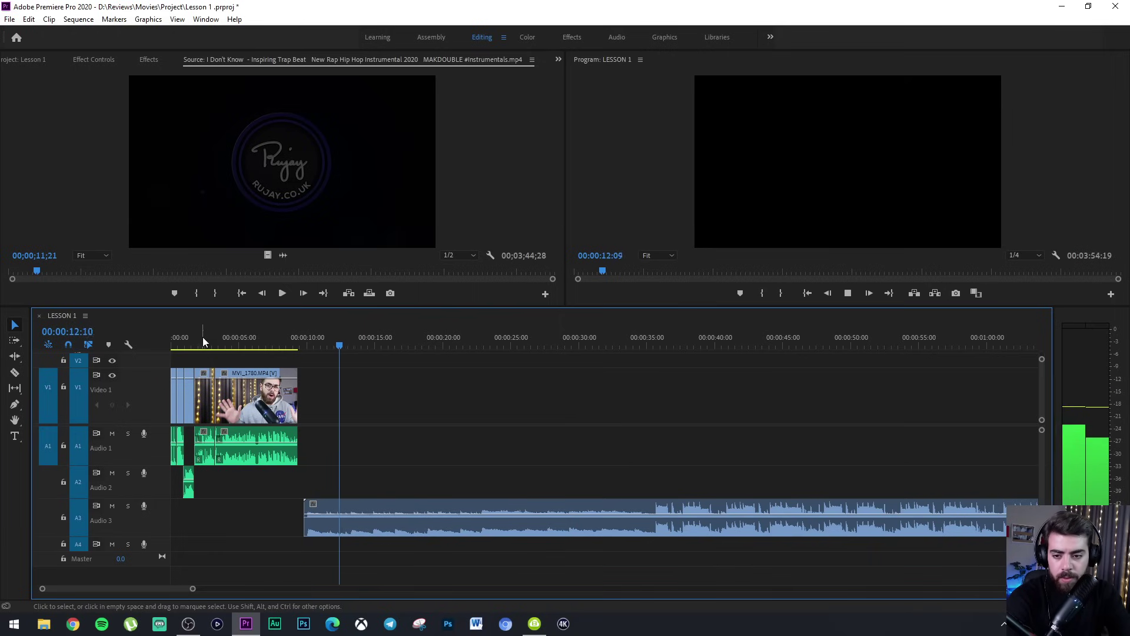
{"action": "left_click_drag", "start_coordinate": [297, 396], "coordinate": [1038, 395]}
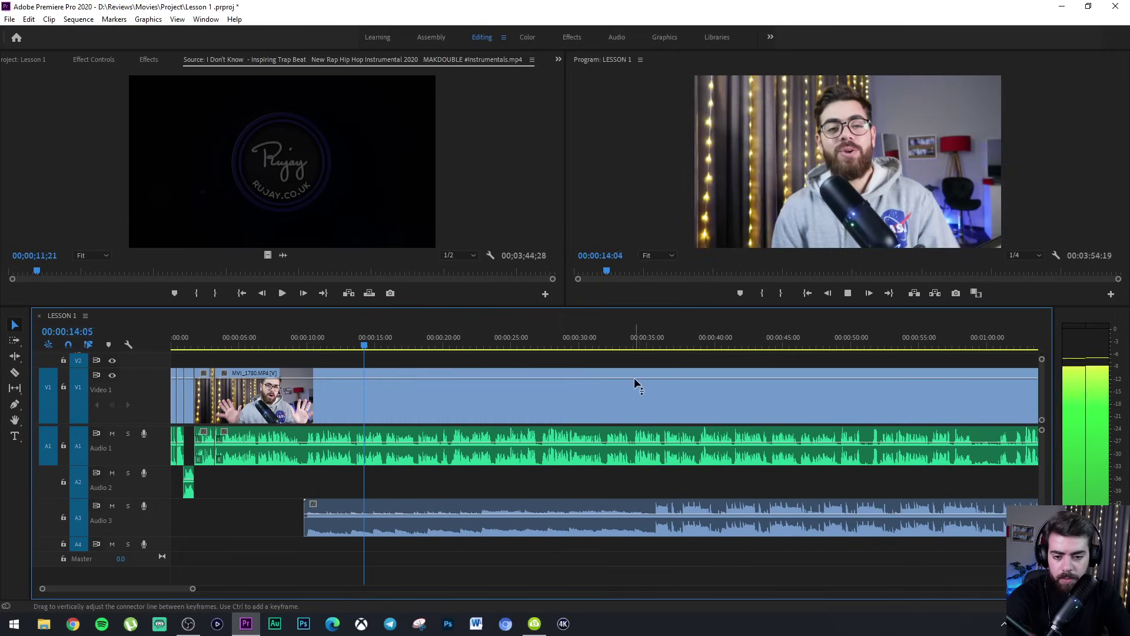
Play and scrub the opening talking-head segments up to about 00:00:03:24 to find where the music should come in.
{"action": "key", "text": "space"}
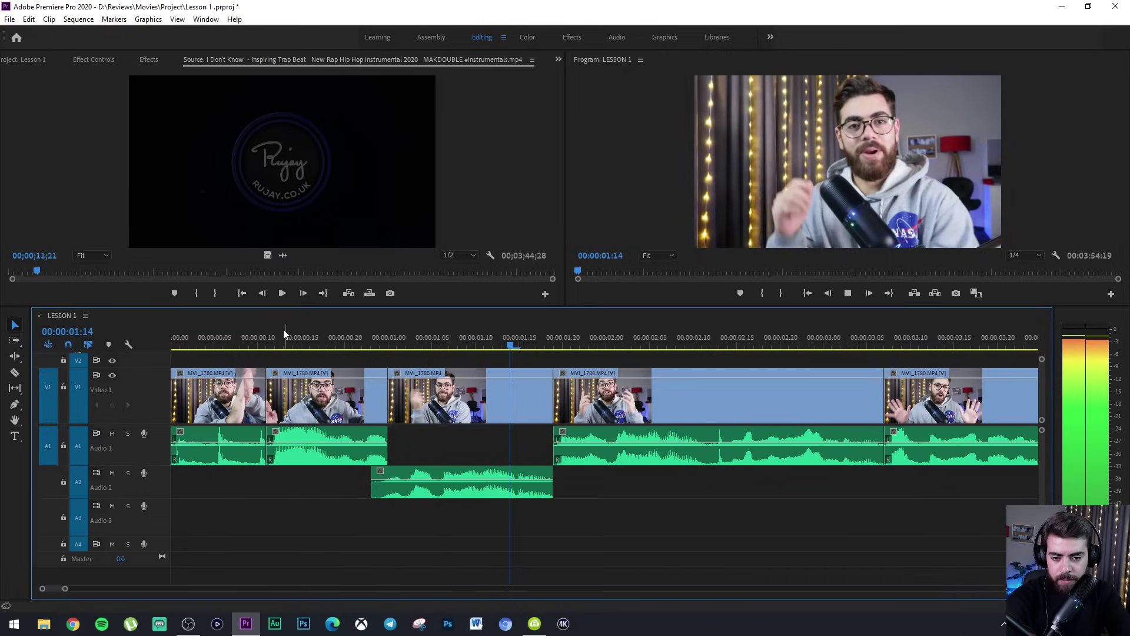
{"action": "key", "text": "minus"}
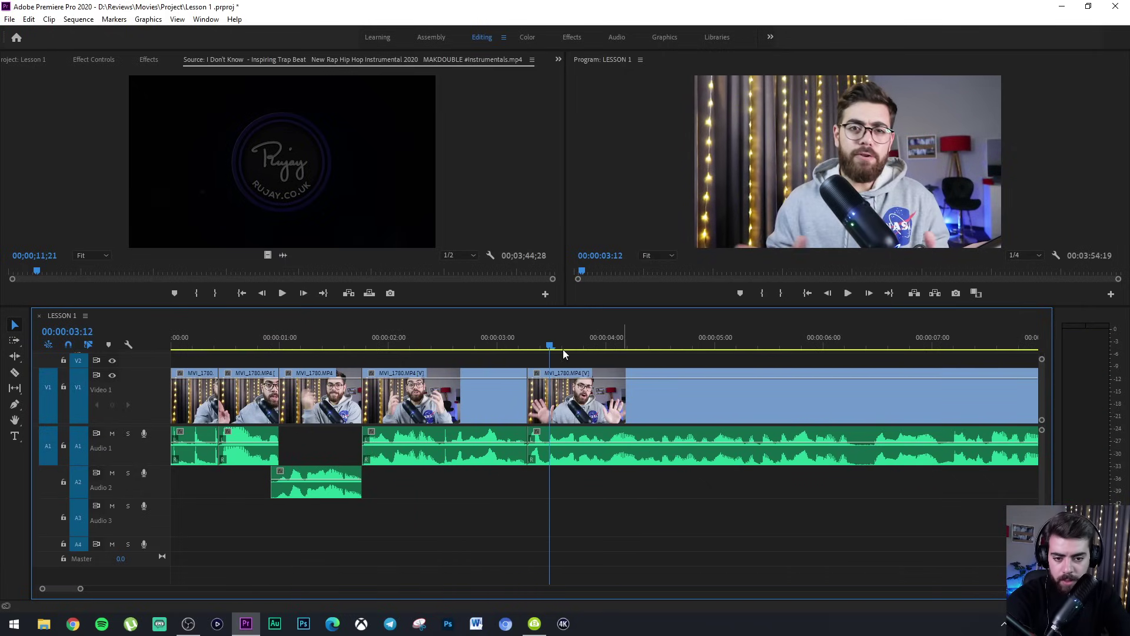
{"action": "left_click_drag", "start_coordinate": [537, 336], "coordinate": [126, 345]}
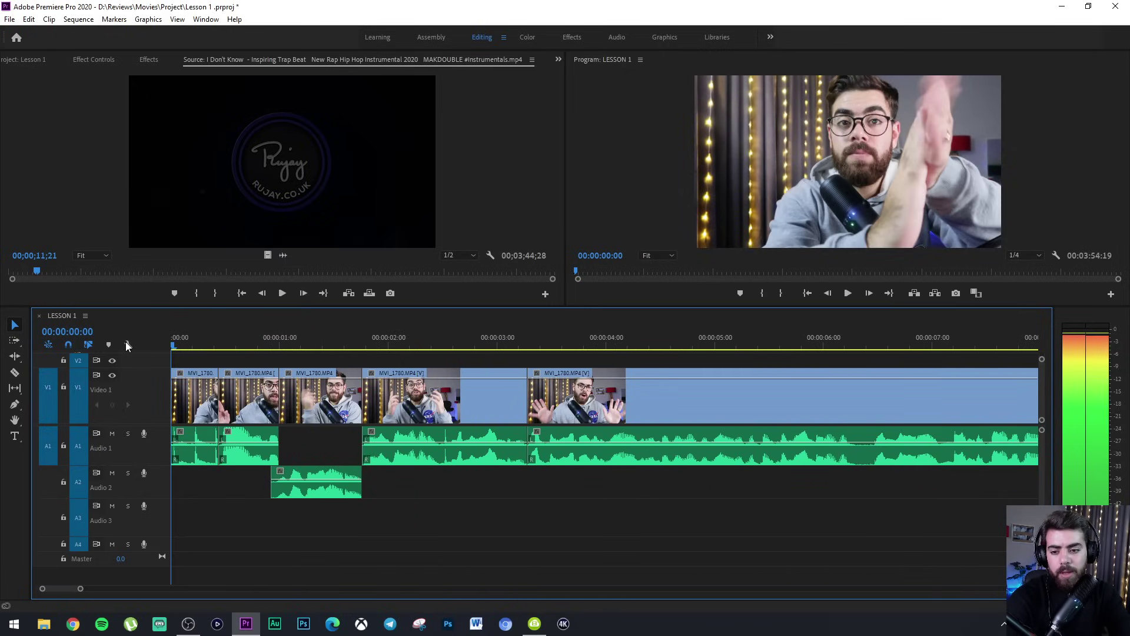
{"action": "left_click", "coordinate": [534, 330]}
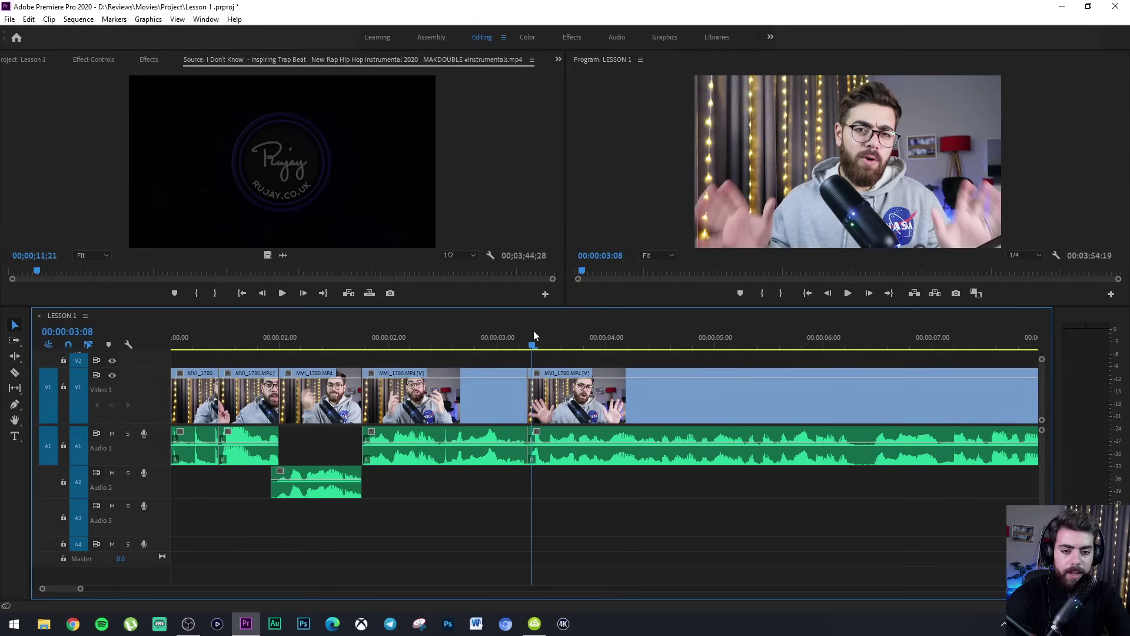
{"action": "left_click", "coordinate": [481, 327]}
{"action": "key", "text": "space"}
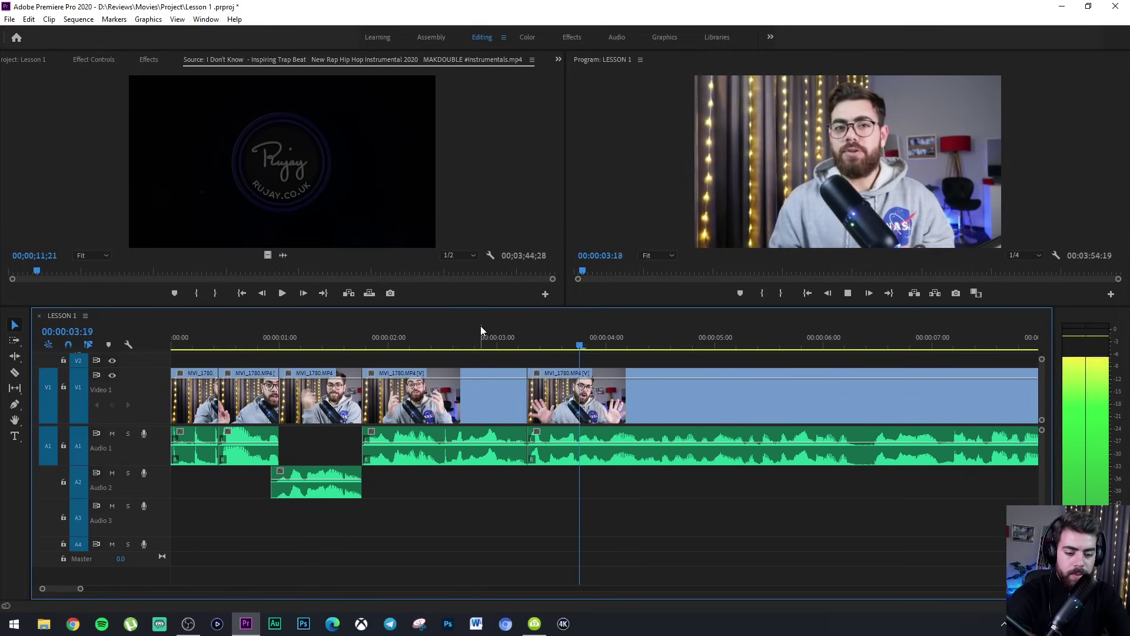
{"action": "key", "text": "space"}
Move the music clip along A3 to start where the last talking-head clip ends, at about 00:01:48.
{"action": "key", "text": "minus"}
{"action": "key", "text": "minus"}
{"action": "key", "text": "minus"}
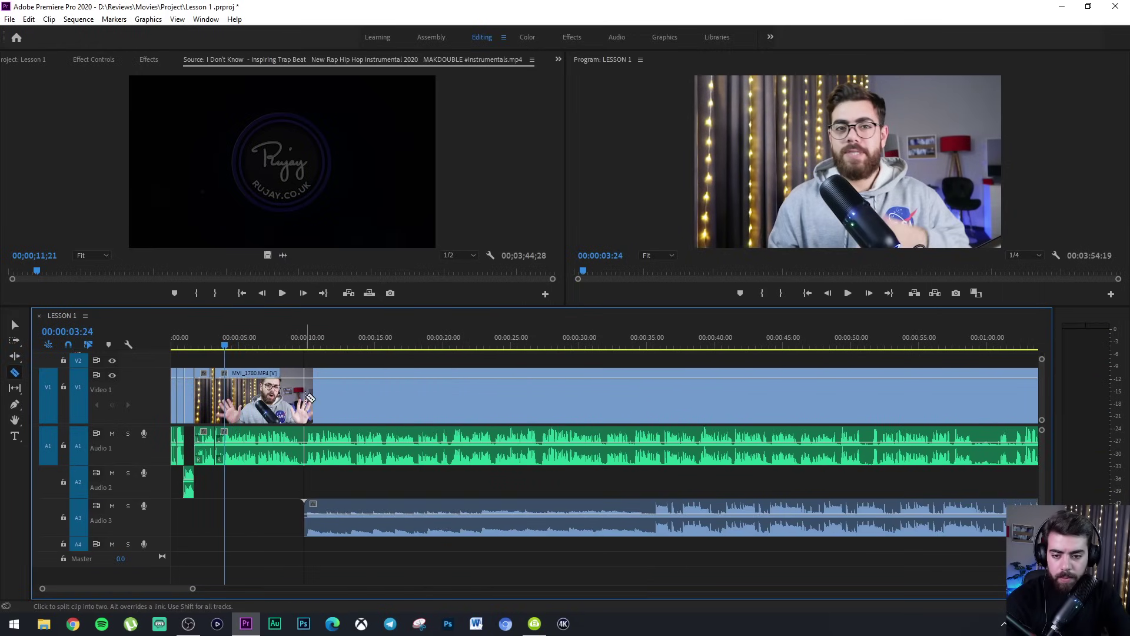
{"action": "key", "text": "minus"}
{"action": "key", "text": "minus"}
{"action": "left_click_drag", "start_coordinate": [352, 510], "coordinate": [687, 509]}
Locate the beat drop in the A3 music near 00:02:14 and play across it.
{"action": "left_click", "coordinate": [624, 337]}
{"action": "key", "text": "equal"}
{"action": "key", "text": "equal"}
{"action": "key", "text": "equal"}
{"action": "key", "text": "space"}
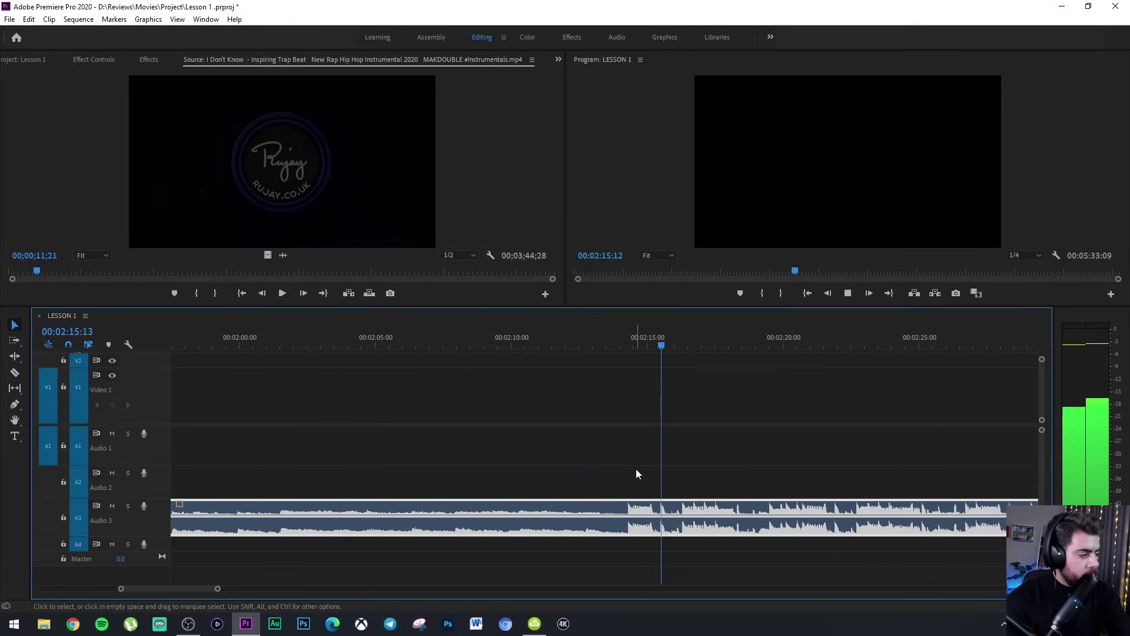
{"action": "key", "text": "space"}
{"action": "key", "text": "alt+Tab"}
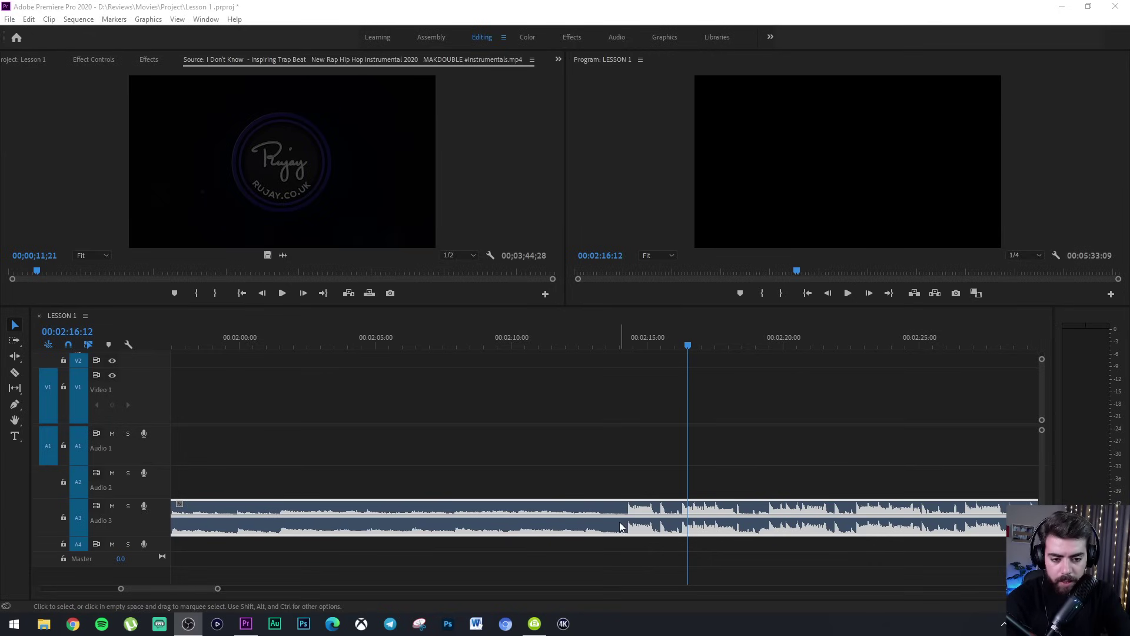
{"action": "key", "text": "alt+Tab"}
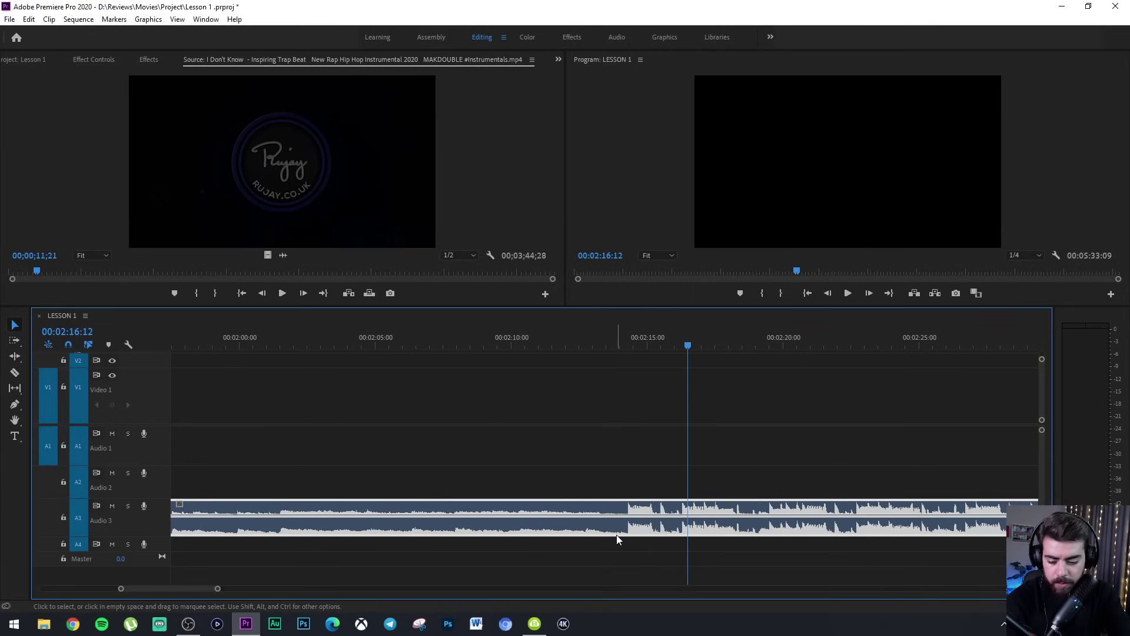
Split the A3 music just before the beat drop at about 00:02:14 and delete the quiet intro part.
{"action": "key", "text": "c"}
{"action": "left_click", "coordinate": [625, 526]}
{"action": "key", "text": "v"}
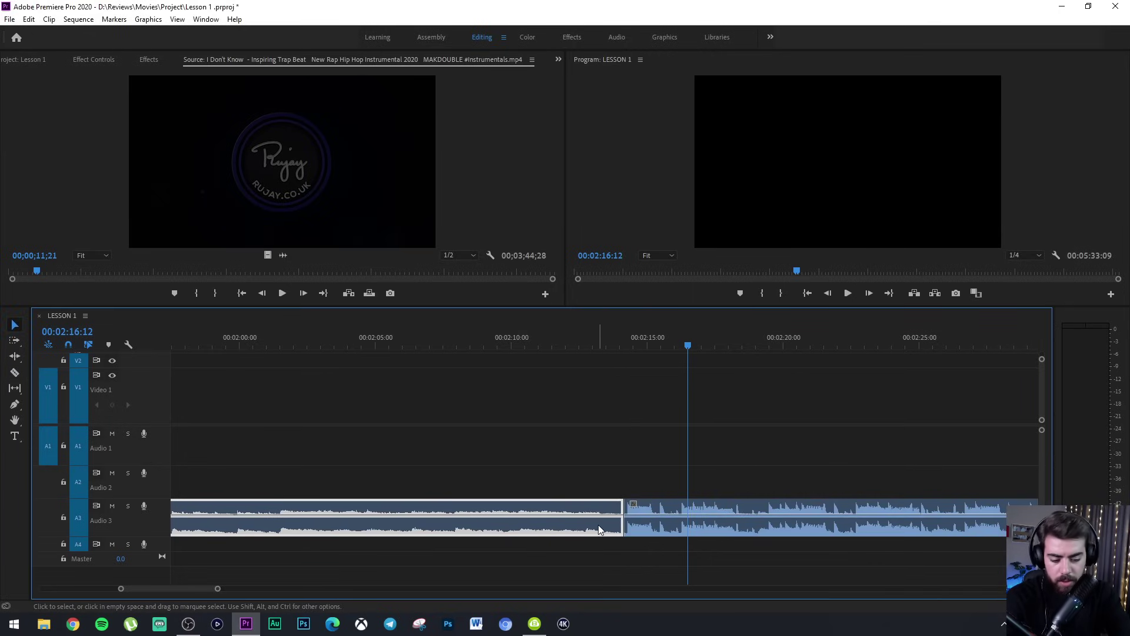
{"action": "key", "text": "Delete"}
Move the remaining music on A3 back to start with the last talking-head clip, at about 00:00:03:07.
{"action": "key", "text": "backslash"}
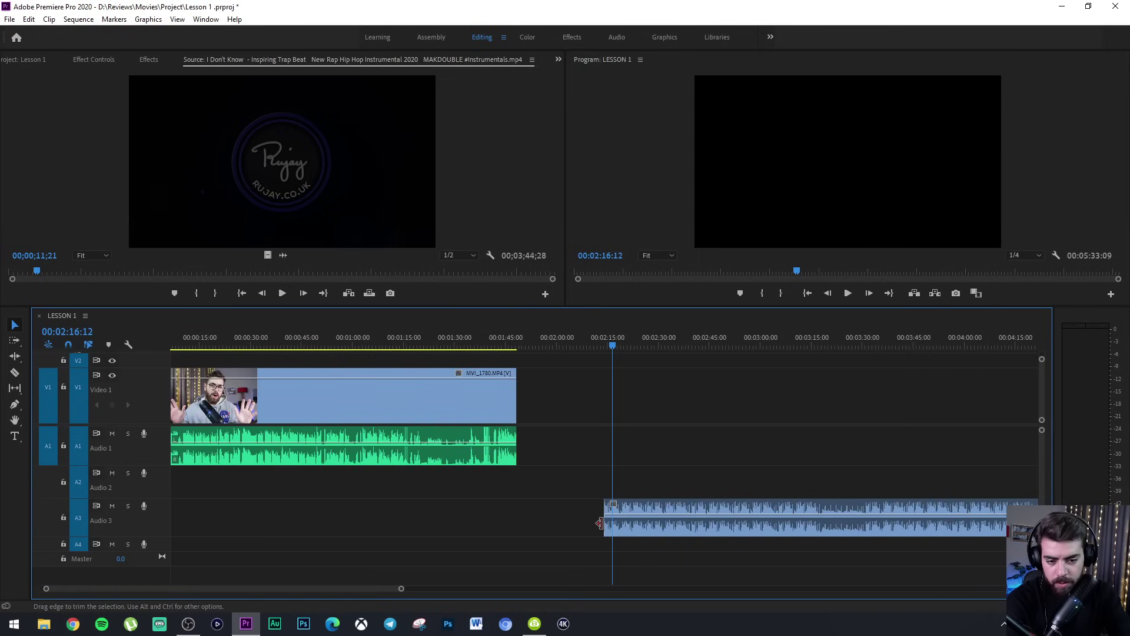
{"action": "key", "text": "minus"}
{"action": "key", "text": "minus"}
{"action": "key", "text": "minus"}
{"action": "left_click_drag", "start_coordinate": [329, 518], "coordinate": [209, 518]}
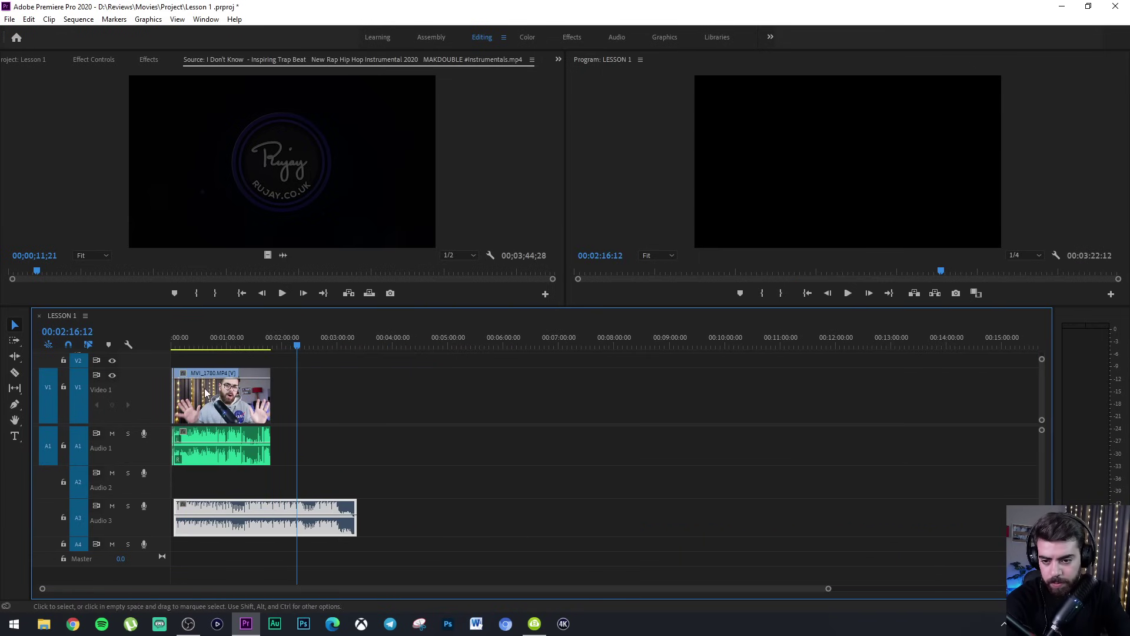
{"action": "key", "text": "Home"}
{"action": "key", "text": "equal"}
{"action": "key", "text": "equal"}
{"action": "key", "text": "equal"}
{"action": "key", "text": "equal"}
{"action": "key", "text": "equal"}
{"action": "key", "text": "equal"}
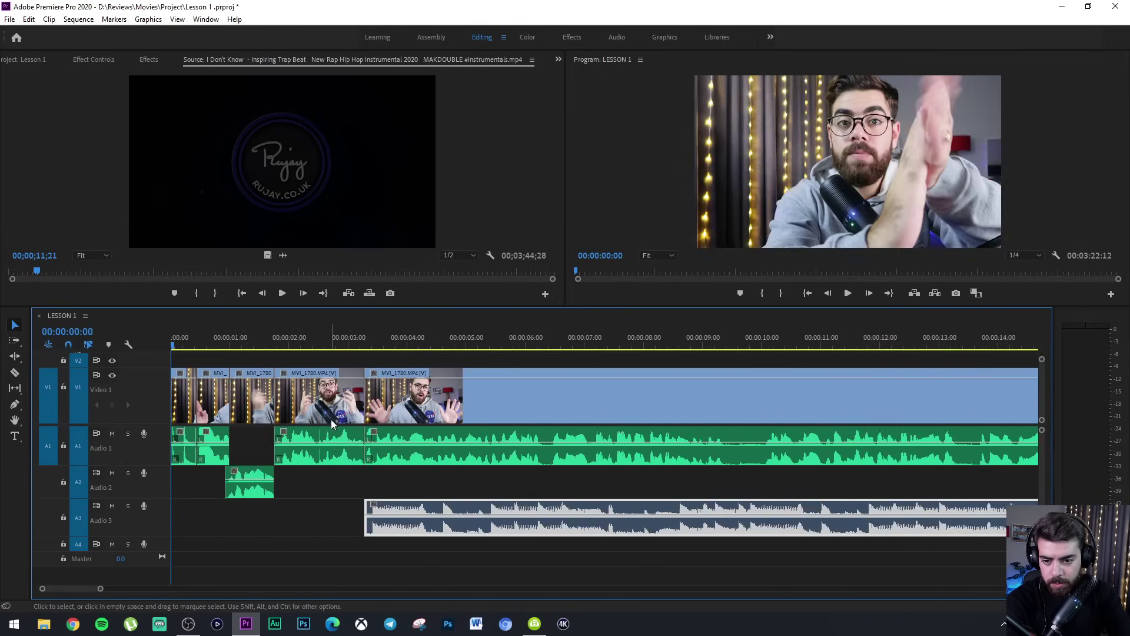
Shift the A3 music so its beat drop lines up with the start of the last talking-head clip, at about 00:00:03:07.
{"action": "key", "text": "equal"}
{"action": "key", "text": "equal"}
{"action": "key", "text": "minus"}
{"action": "left_click_drag", "start_coordinate": [673, 521], "coordinate": [649, 521]}
{"action": "left_click", "coordinate": [553, 334]}
{"action": "key", "text": "equal"}
{"action": "key", "text": "equal"}
{"action": "key", "text": "equal"}
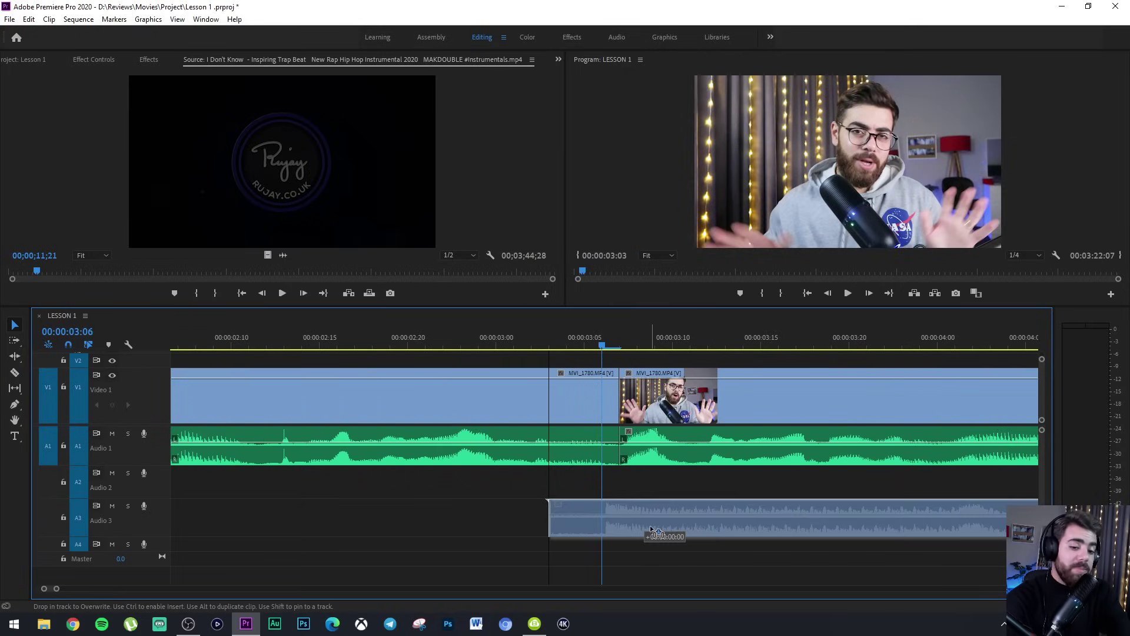
{"action": "left_click_drag", "start_coordinate": [655, 525], "coordinate": [659, 525]}
{"action": "key", "text": "minus"}
{"action": "key", "text": "minus"}
{"action": "key", "text": "minus"}
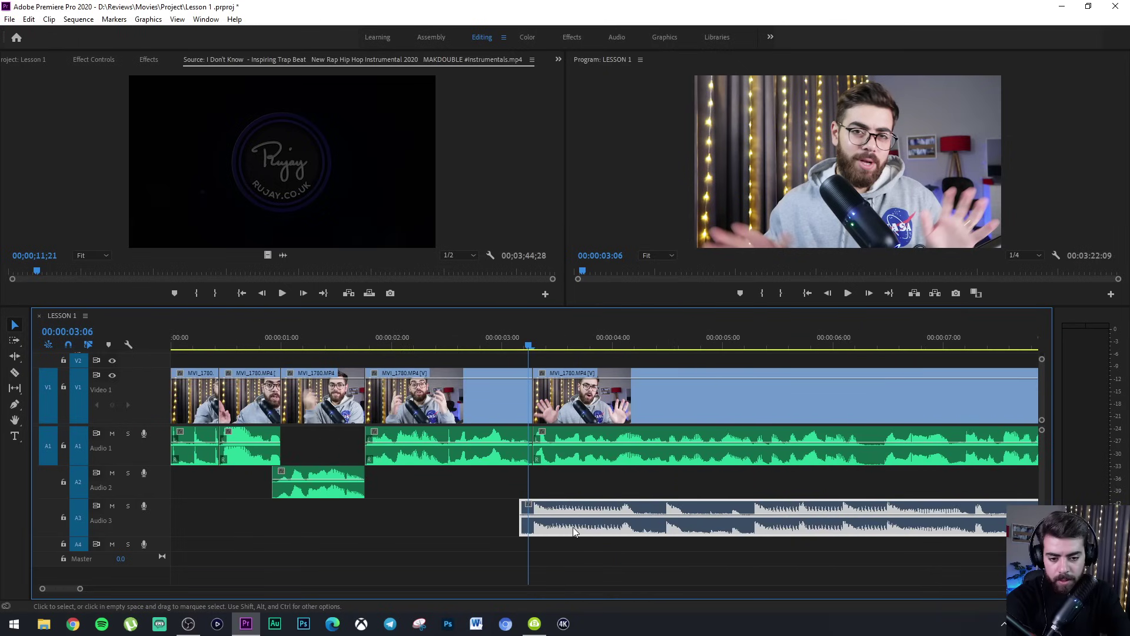
Extend the start of the A3 music back to 00:00:00:00 and play the opening of the sequence.
{"action": "left_click_drag", "start_coordinate": [522, 522], "coordinate": [172, 522]}
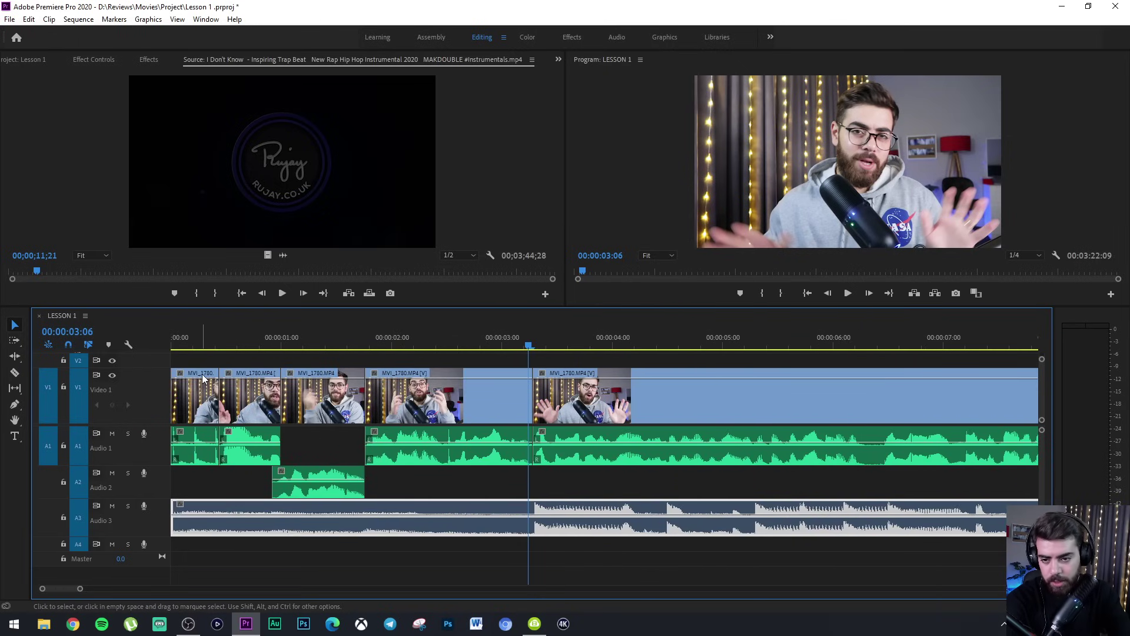
{"action": "key", "text": "Home"}
{"action": "key", "text": "equal"}
{"action": "key", "text": "equal"}
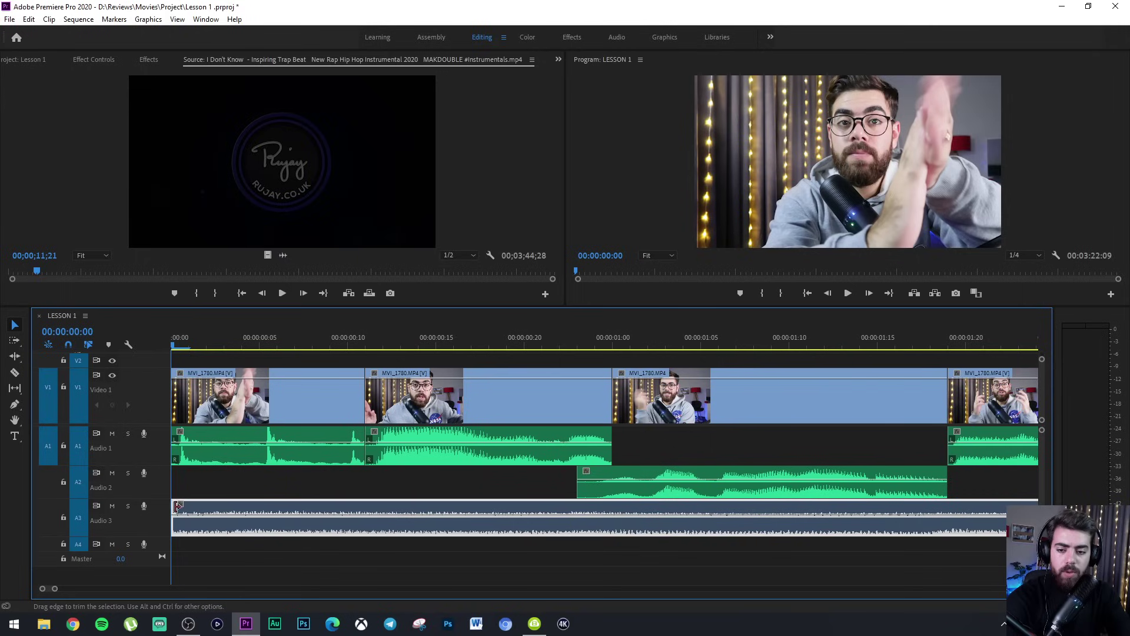
{"action": "key", "text": "space"}
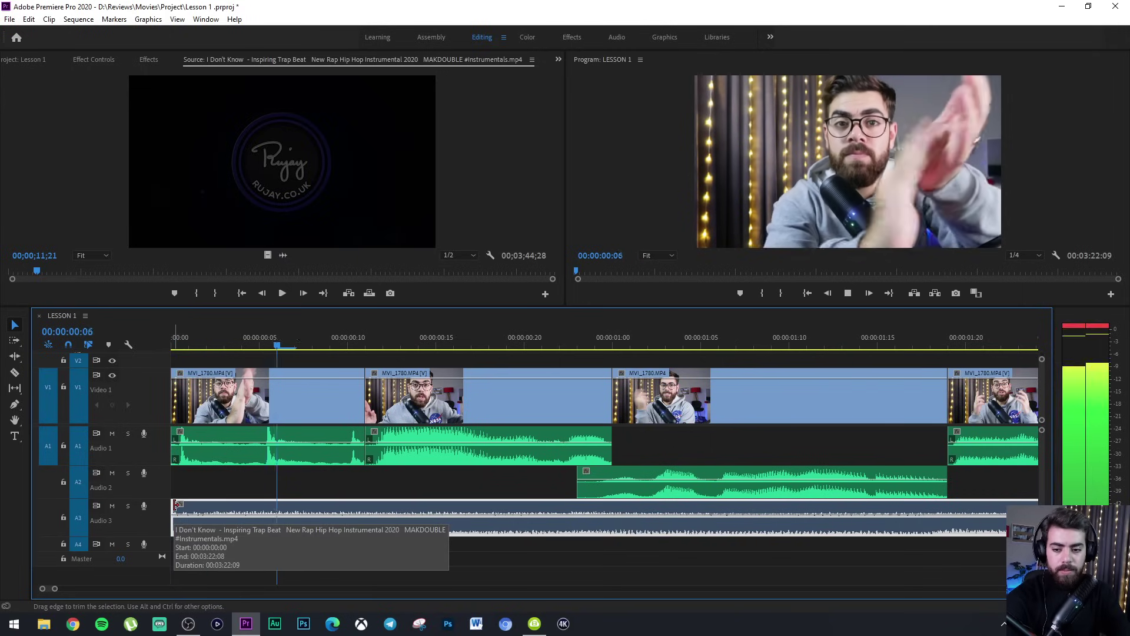
{"action": "key", "text": "backslash"}
{"action": "key", "text": "minus"}
{"action": "key", "text": "space"}
{"action": "key", "text": "equal"}
{"action": "key", "text": "equal"}
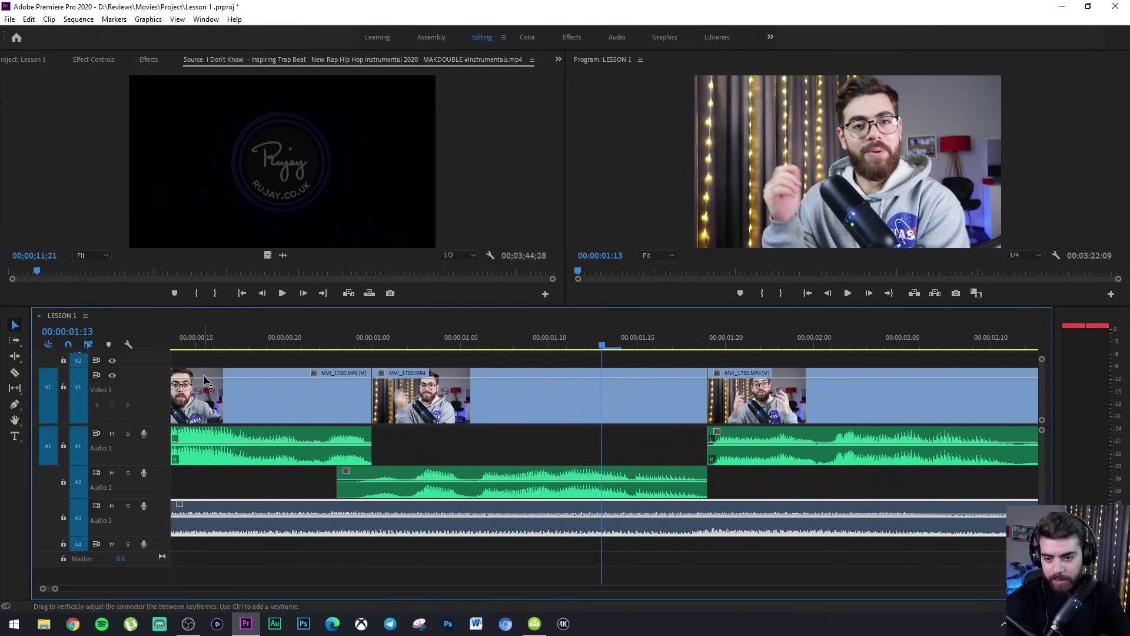
Add volume keyframes at the start of the A3 music and lower the first one at 00:00:00:00 to create a short fade-in.
{"action": "key", "text": "minus"}
{"action": "key", "text": "minus"}
{"action": "left_click_drag", "start_coordinate": [235, 346], "coordinate": [2, 345]}
{"action": "key", "text": "equal"}
{"action": "key", "text": "equal"}
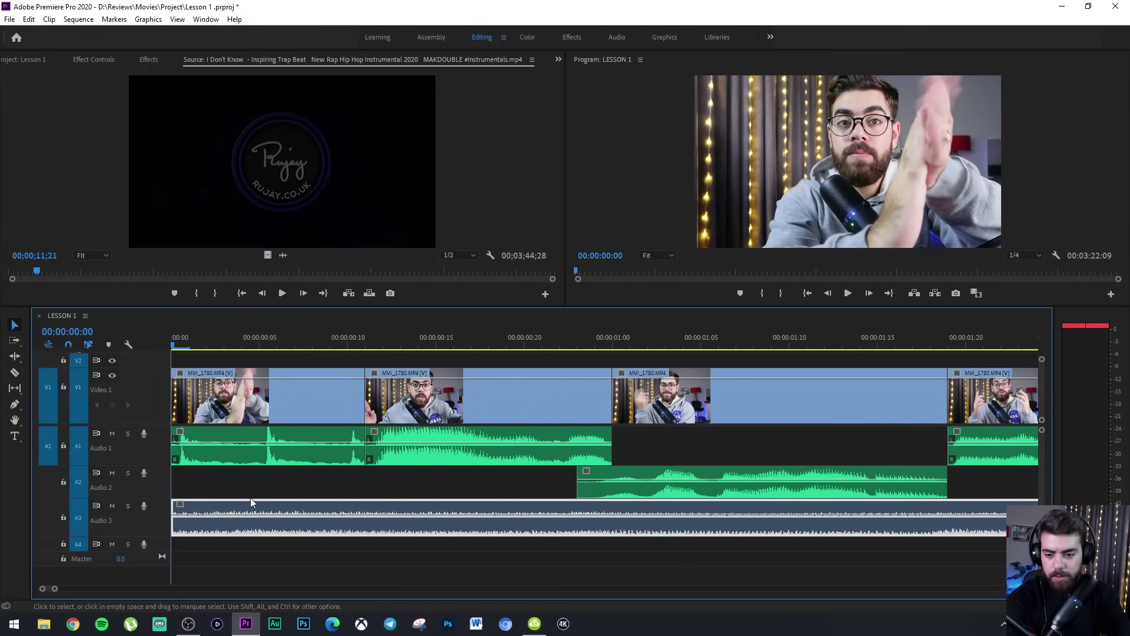
{"action": "left_click", "coordinate": [209, 516], "text": "ctrl"}
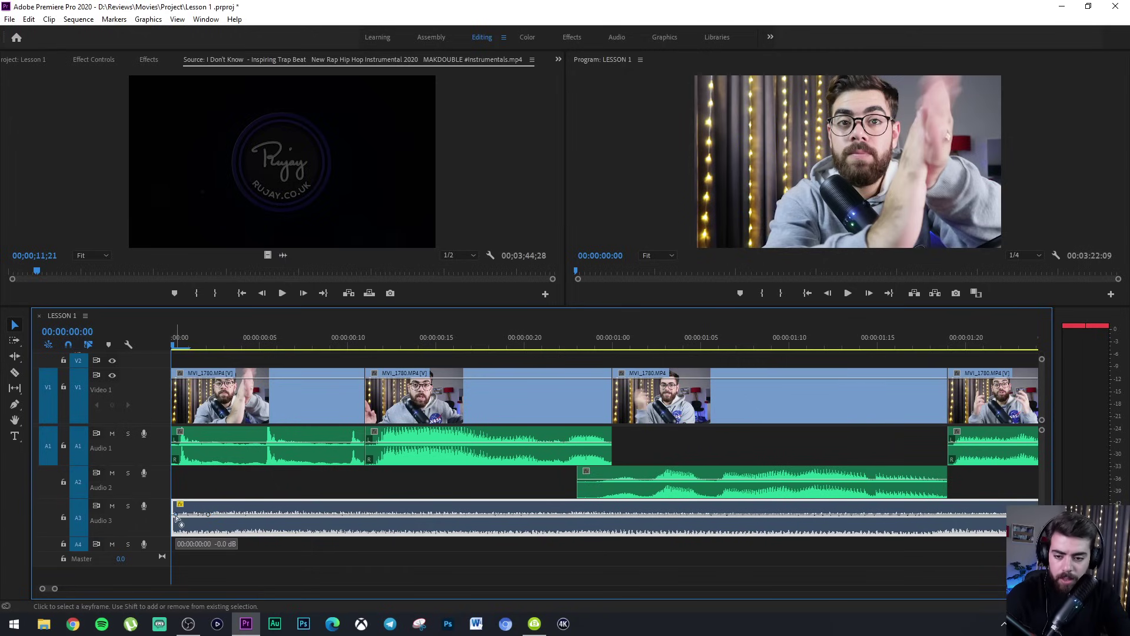
{"action": "left_click_drag", "start_coordinate": [176, 517], "coordinate": [178, 532]}
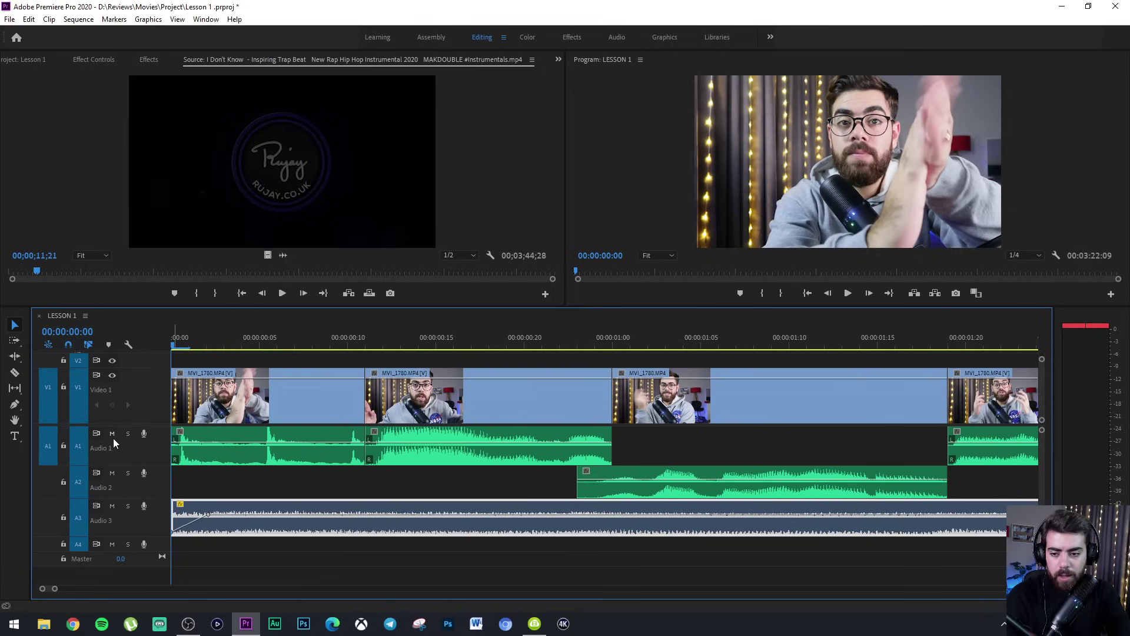
Play the opening with A1 soloed and with A1 muted to compare the voice and the music's fade-in.
{"action": "left_click", "coordinate": [128, 433]}
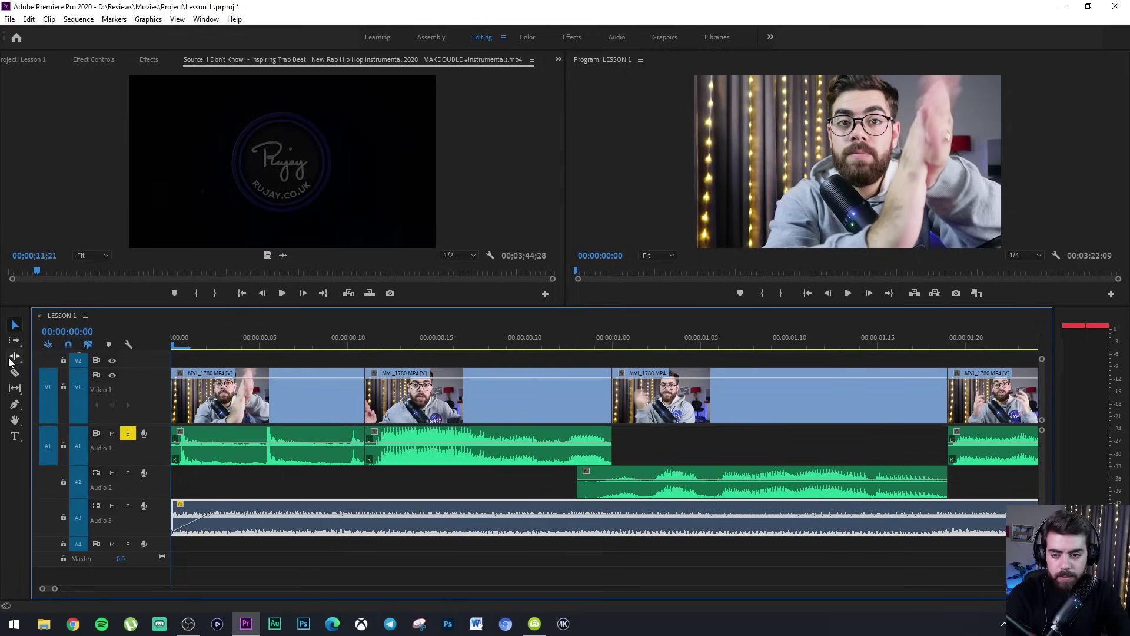
{"action": "key", "text": "space"}
{"action": "key", "text": "space"}
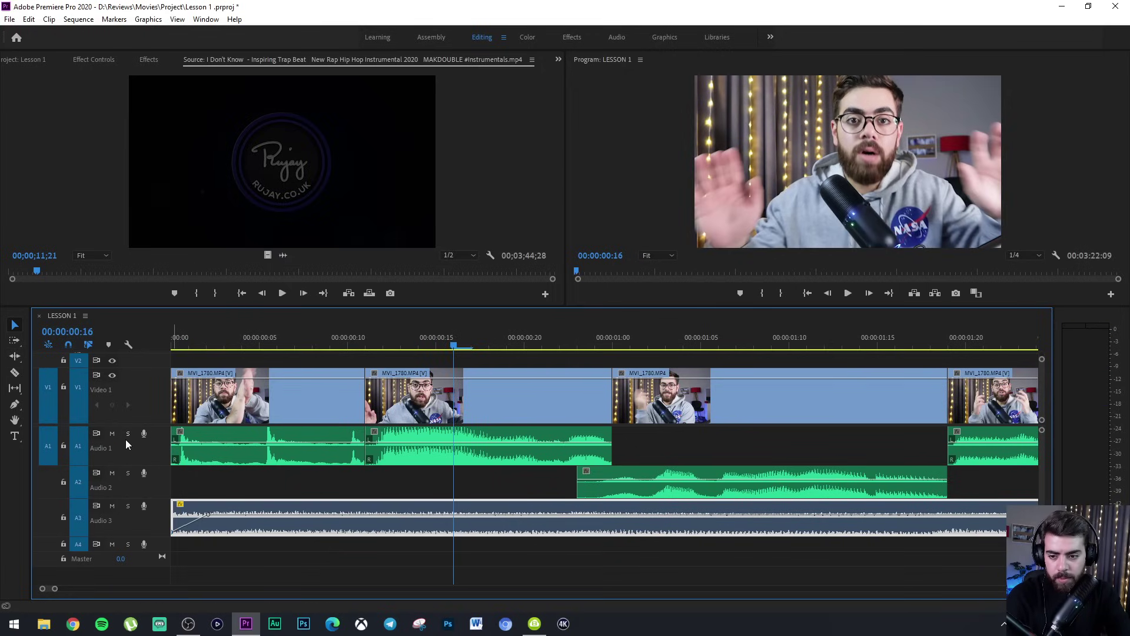
{"action": "left_click", "coordinate": [226, 339]}
{"action": "key", "text": "space"}
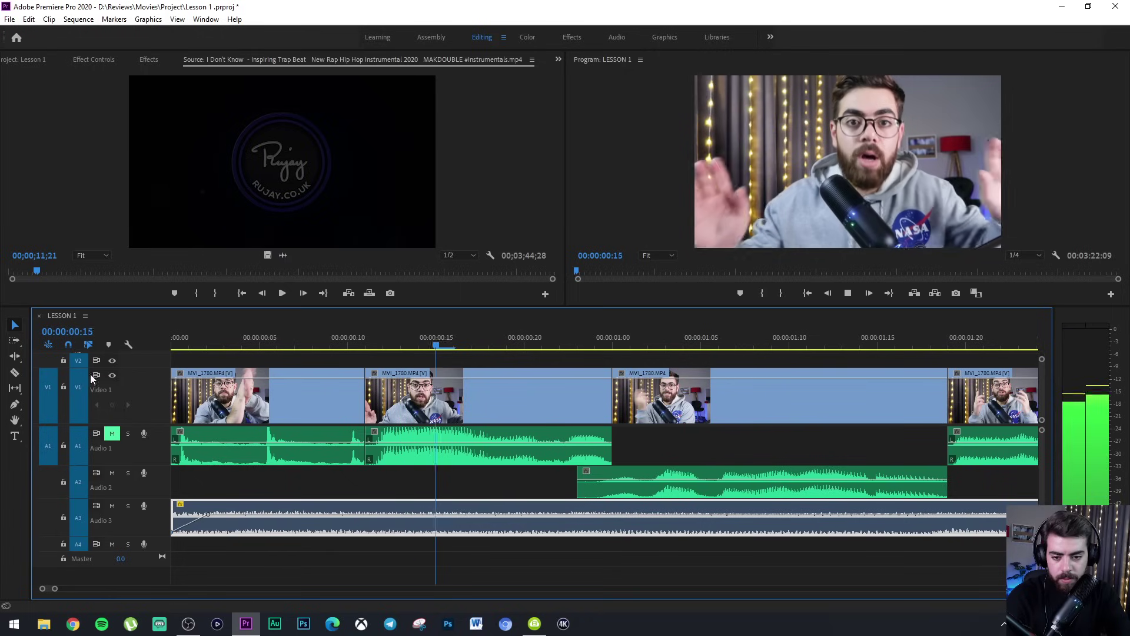
{"action": "key", "text": "space"}
{"action": "key", "text": "Home"}
Lengthen the A3 music's fade-in to about 00:00:00:06 and play the opening with A1 unmuted and muted.
{"action": "left_click_drag", "start_coordinate": [207, 514], "coordinate": [257, 514]}
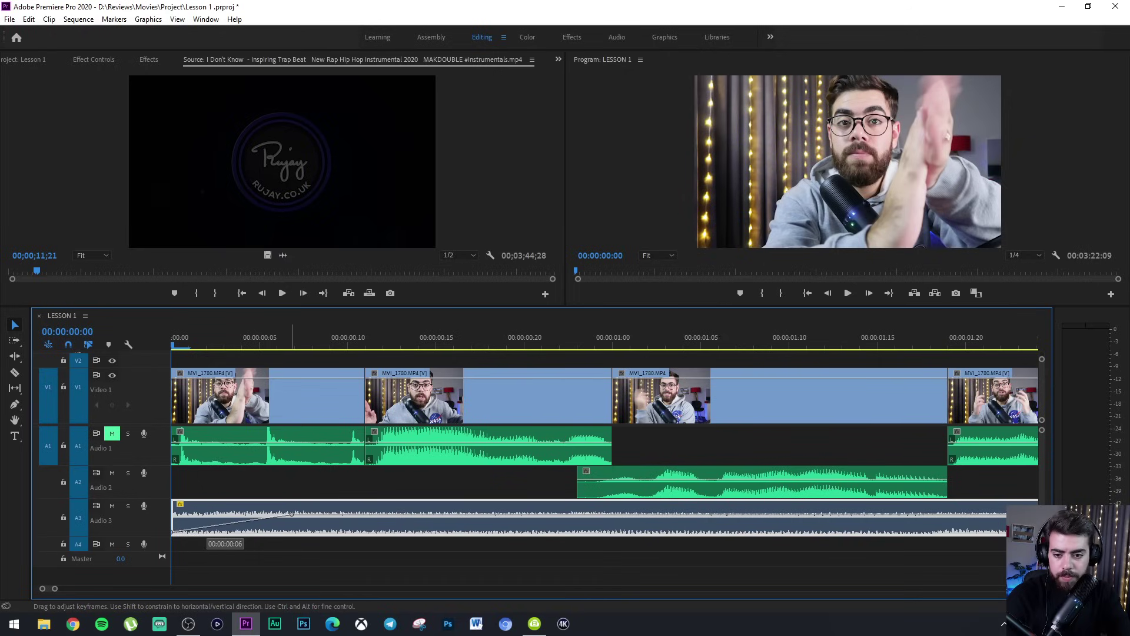
{"action": "left_click", "coordinate": [247, 439]}
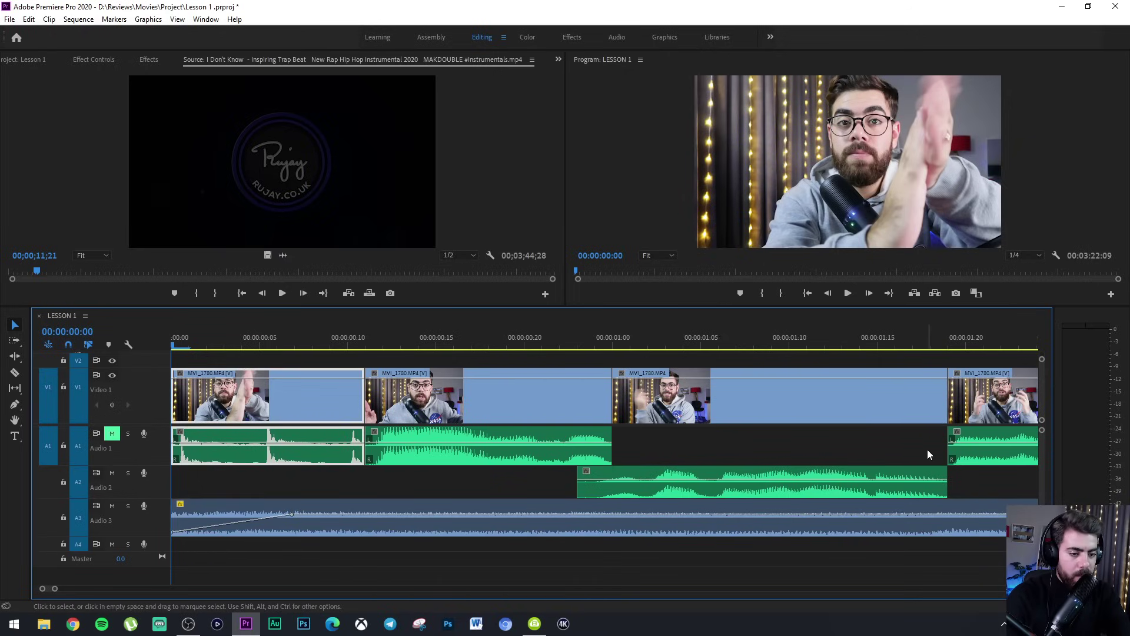
{"action": "left_click", "coordinate": [115, 436]}
{"action": "key", "text": "space"}
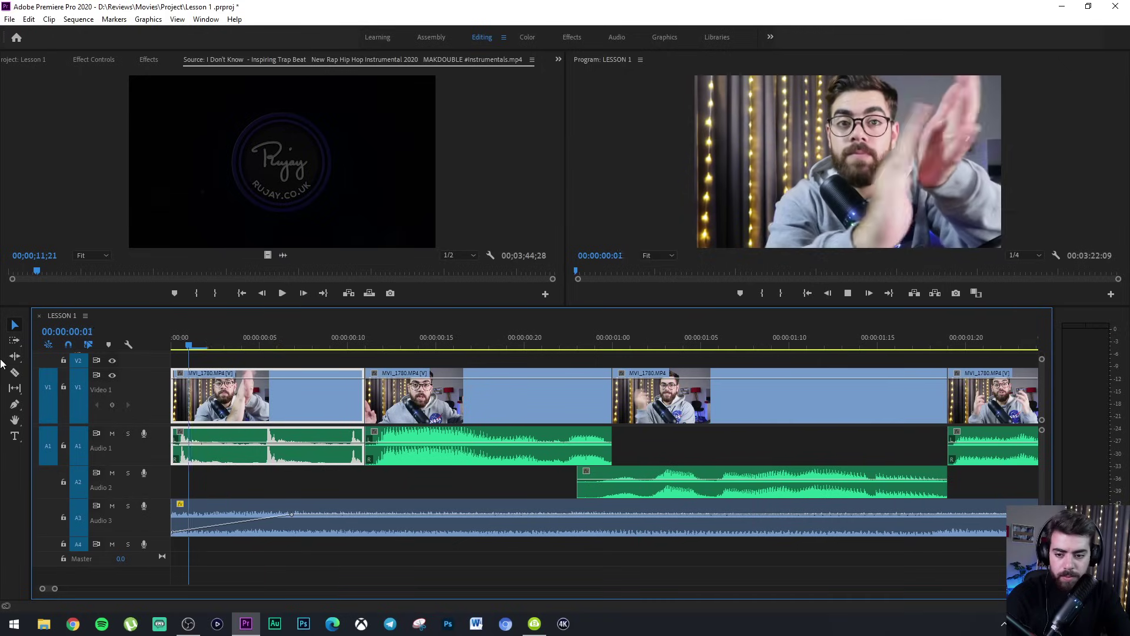
{"action": "left_click", "coordinate": [113, 434]}
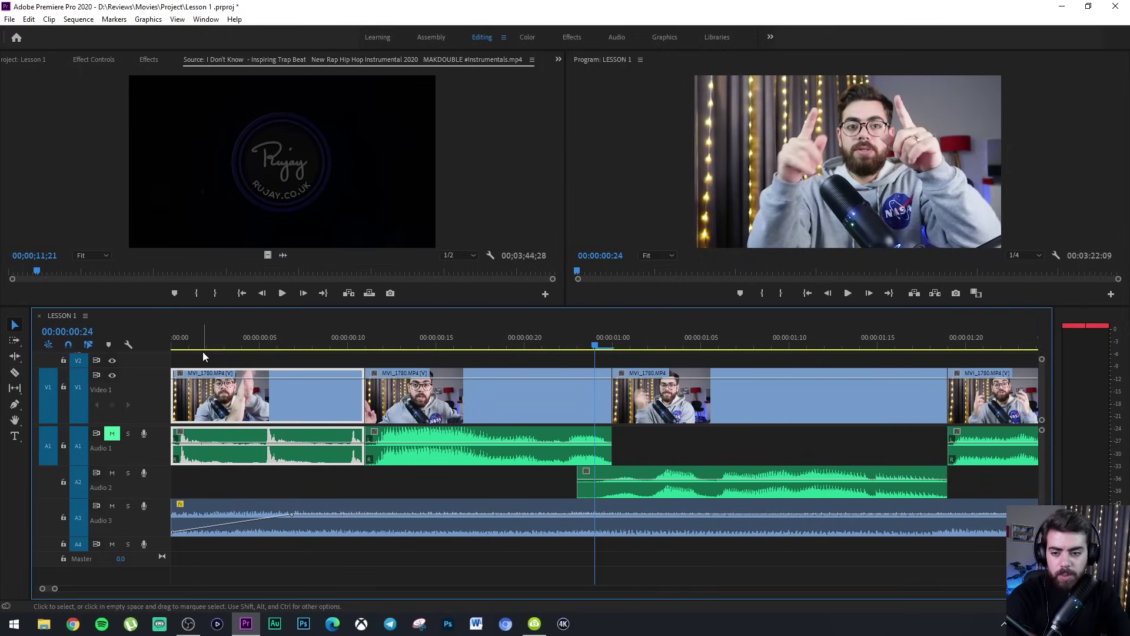
{"action": "left_click_drag", "start_coordinate": [200, 346], "coordinate": [1, 350]}
{"action": "key", "text": "space"}
{"action": "key", "text": "space"}
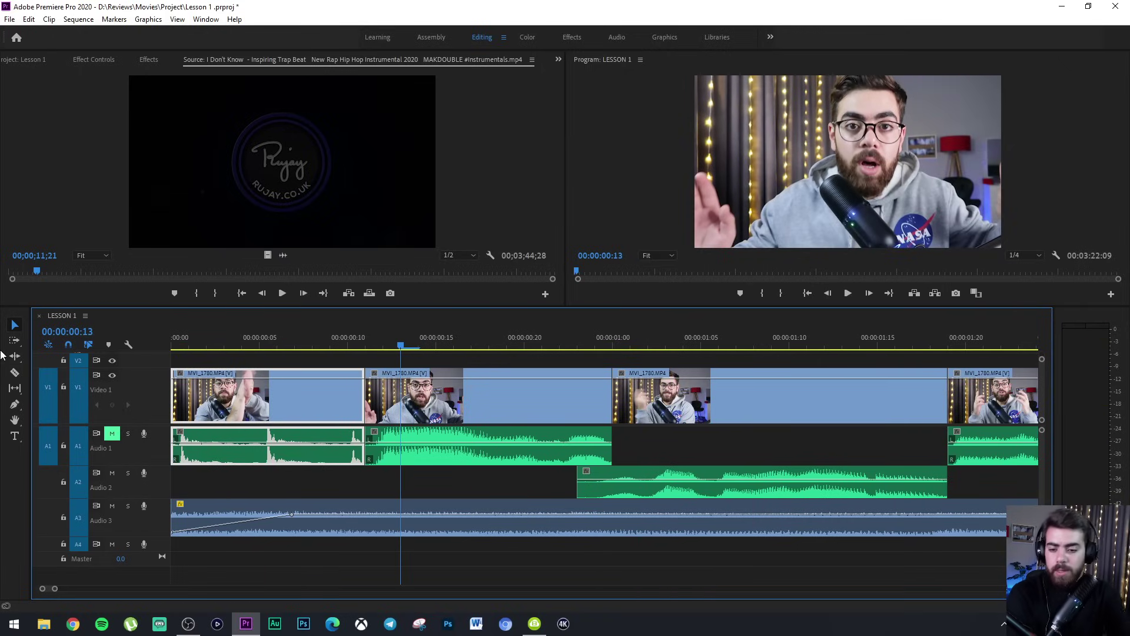
{"action": "left_click_drag", "start_coordinate": [224, 346], "coordinate": [1, 356]}
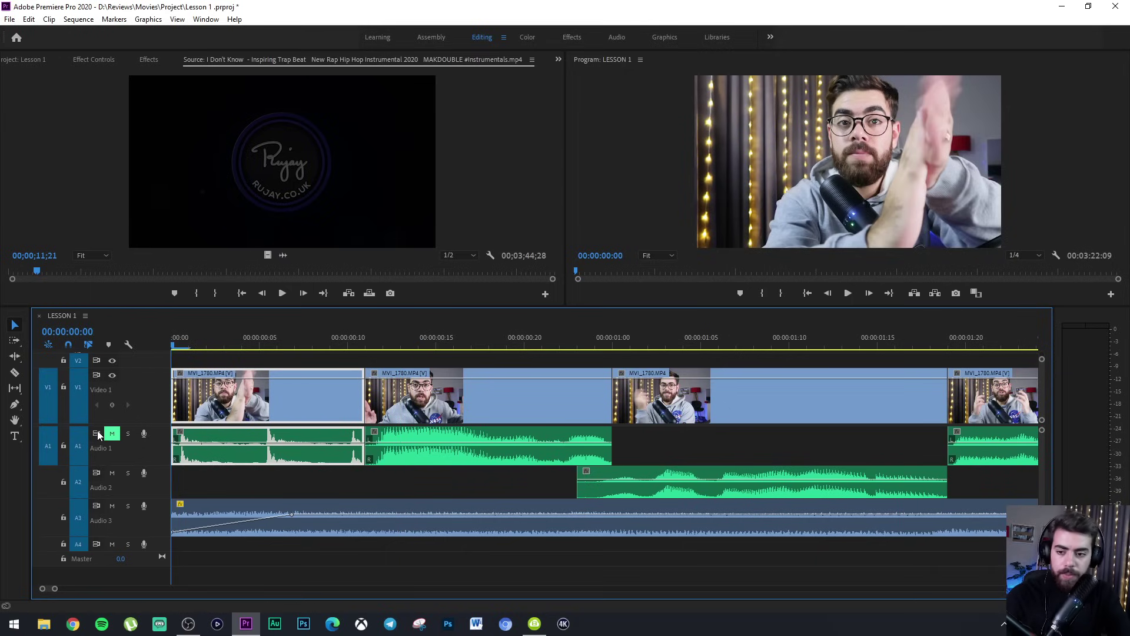
Lower a volume keyframe at the start of the first A1 clip for a quick fade-in, then play the sequence with A1 unmuted.
{"action": "left_click", "coordinate": [111, 434]}
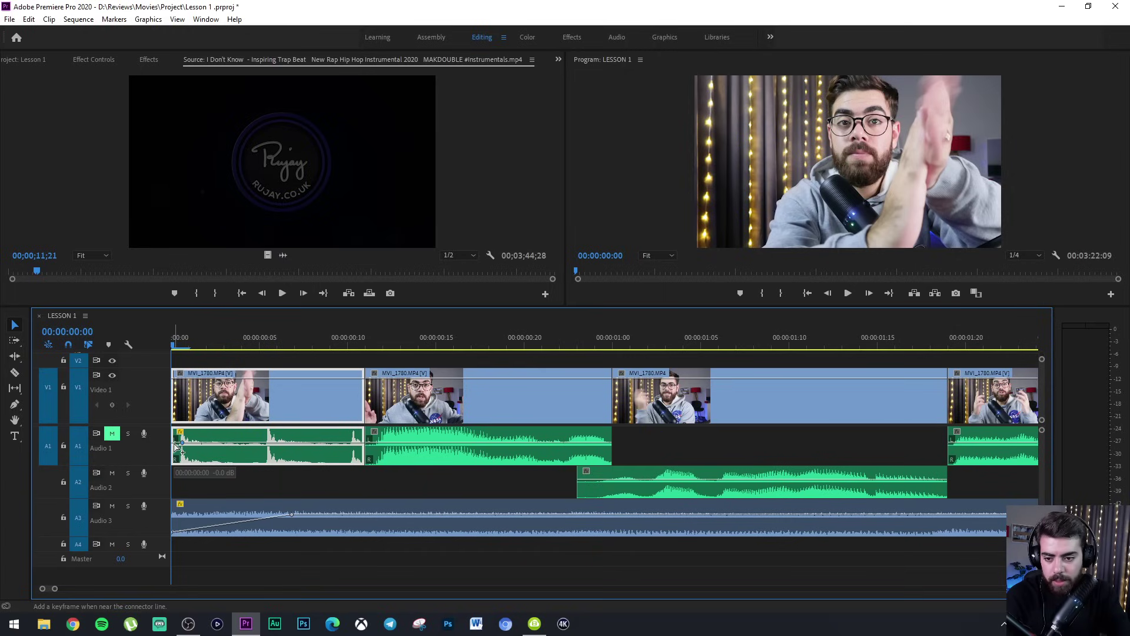
{"action": "left_click_drag", "start_coordinate": [175, 443], "coordinate": [175, 463]}
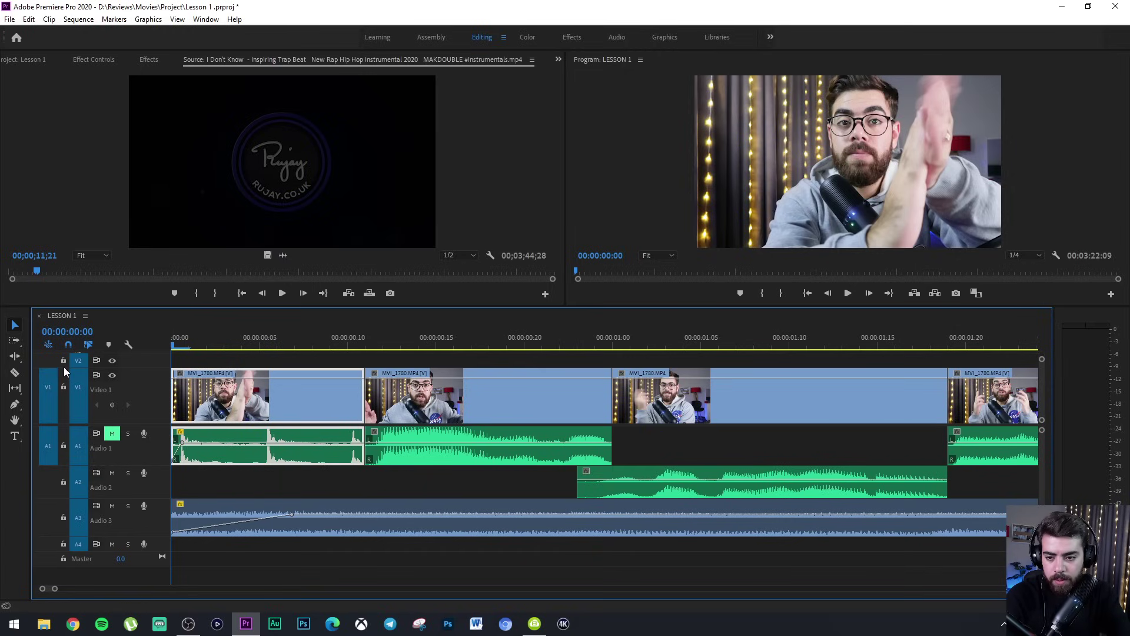
{"action": "left_click", "coordinate": [118, 435]}
{"action": "key", "text": "space"}
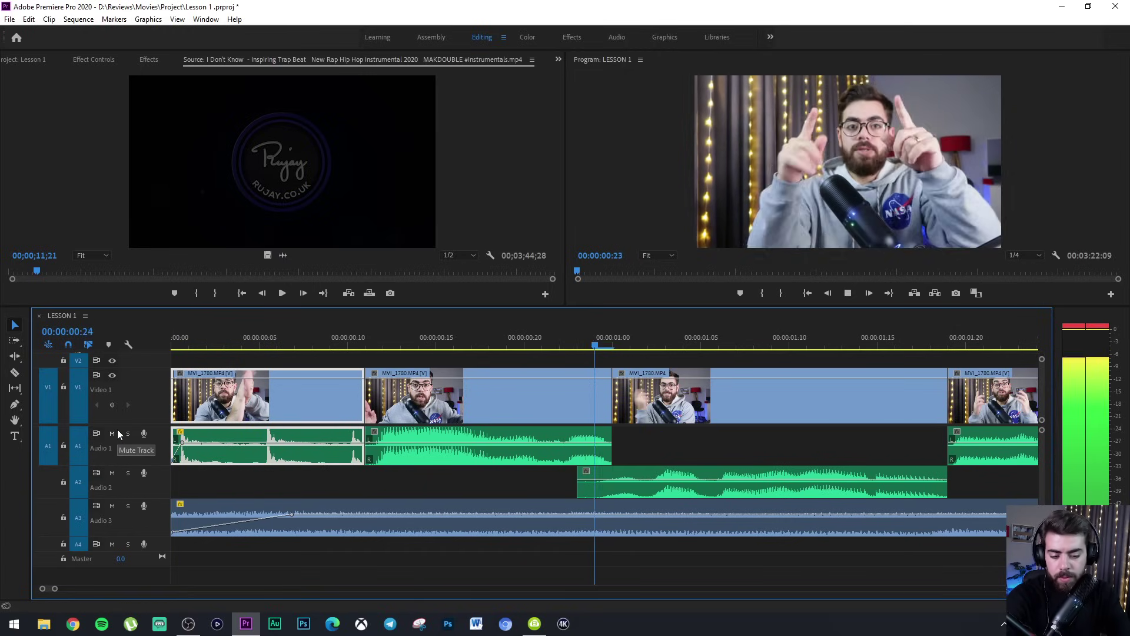
{"action": "key", "text": "minus"}
{"action": "key", "text": "minus"}
{"action": "key", "text": "minus"}
{"action": "key", "text": "equal"}
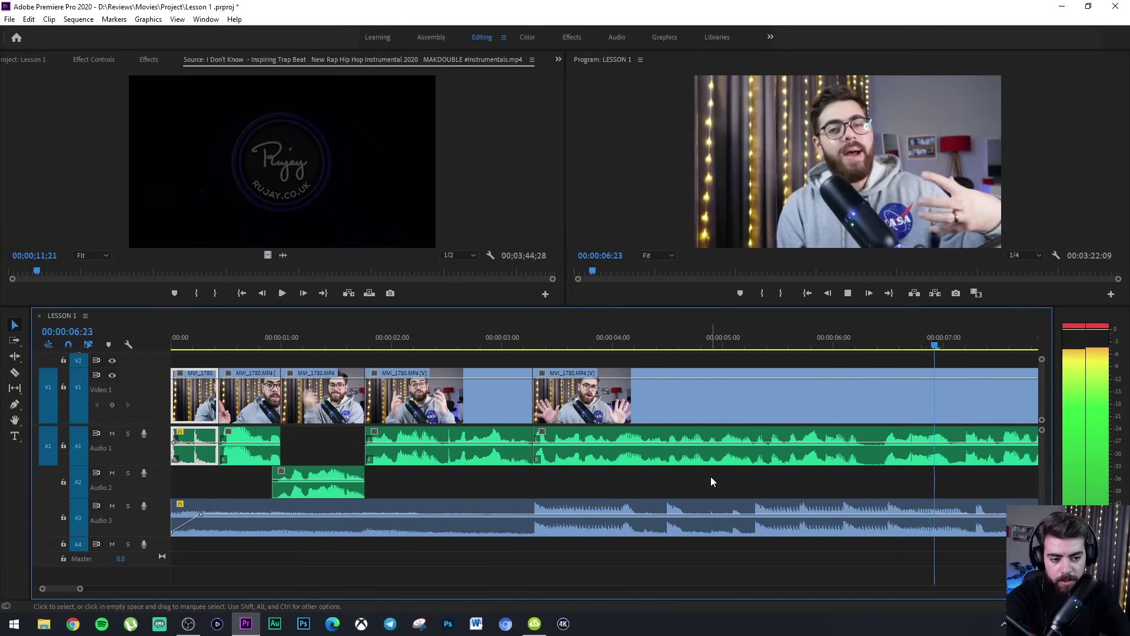
{"action": "key", "text": "minus"}
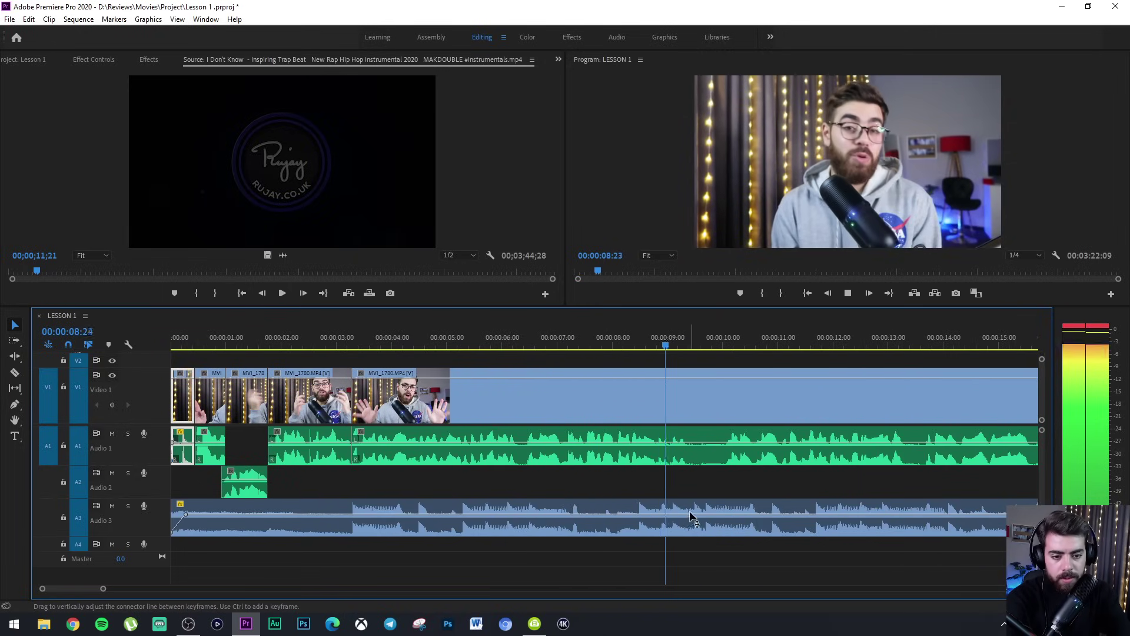
{"action": "key", "text": "space"}
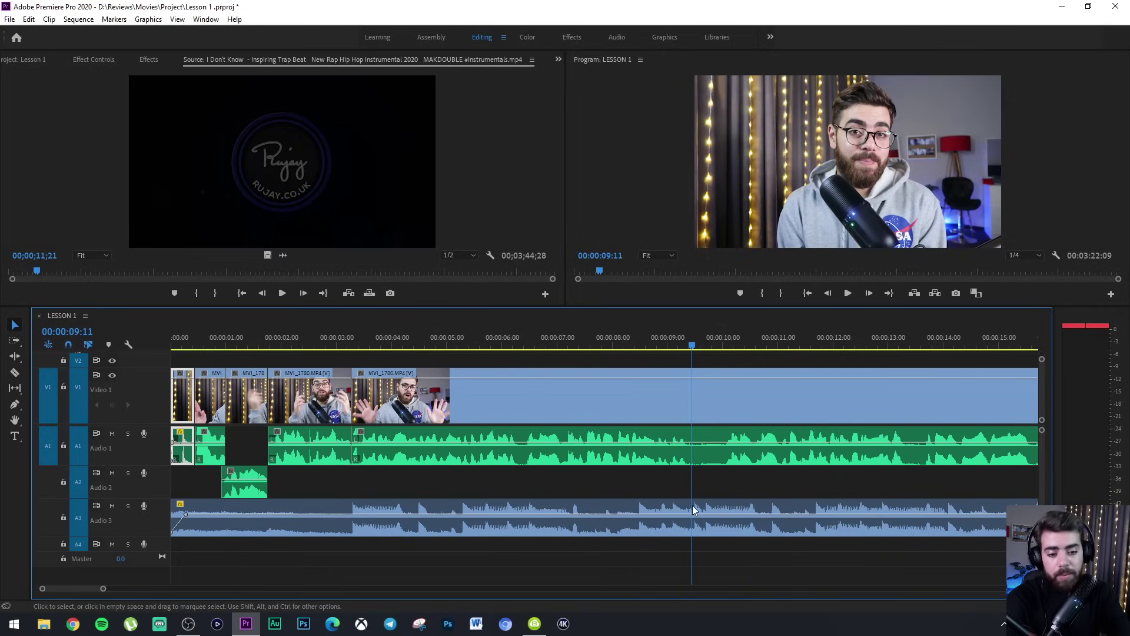
Add two volume keyframes to the A3 music around the beat drop and lower the second, at about 00:00:03:08, to duck the music.
{"action": "left_click", "coordinate": [341, 514], "text": "ctrl"}
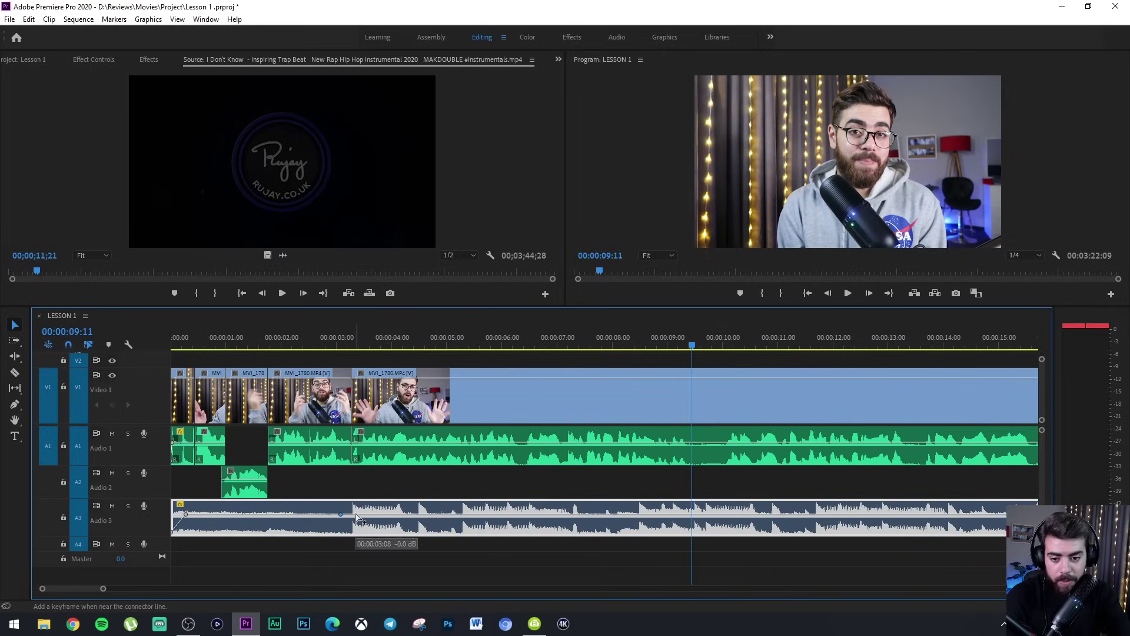
{"action": "left_click_drag", "start_coordinate": [356, 515], "coordinate": [356, 527]}
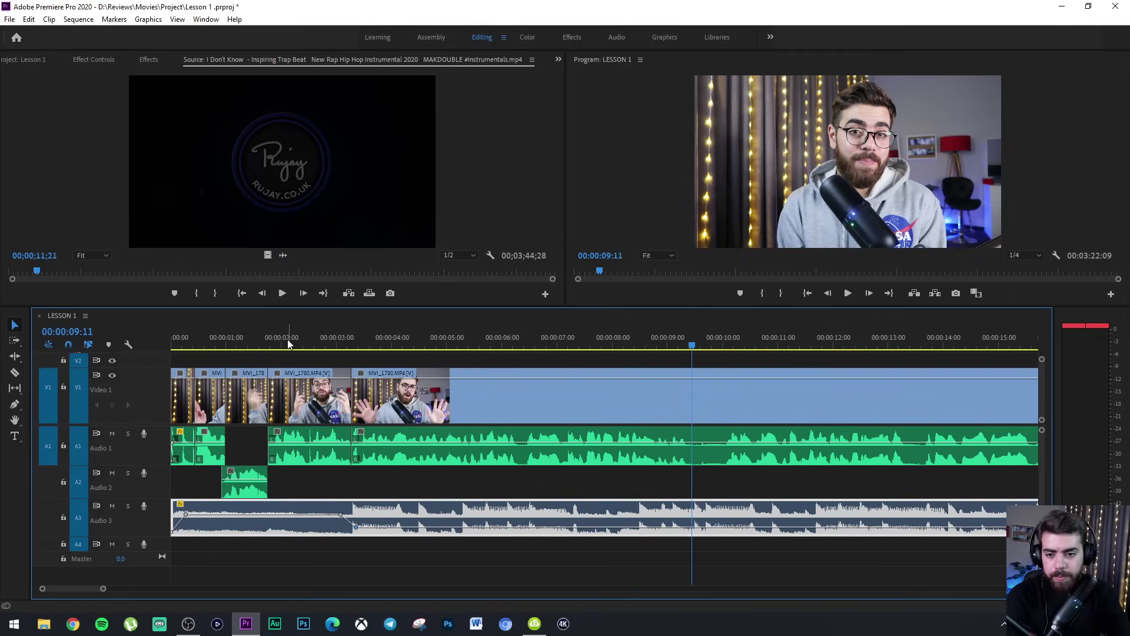
Play the sequence from the start with A3 muted and unmuted to compare the voice and music levels.
{"action": "left_click", "coordinate": [112, 505]}
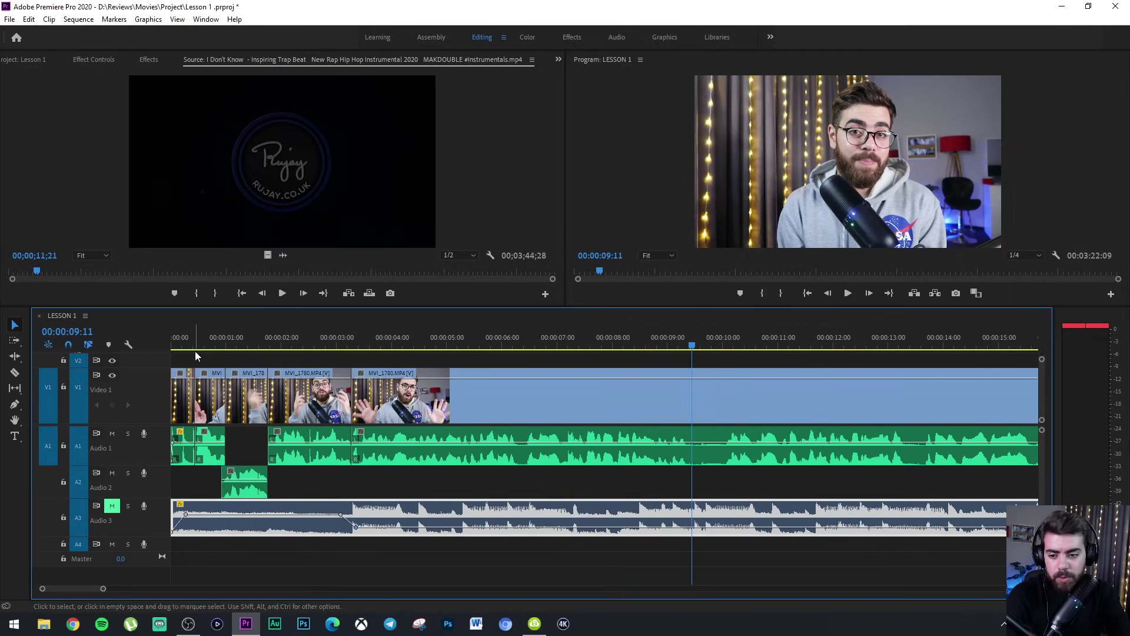
{"action": "key", "text": "Home"}
{"action": "key", "text": "space"}
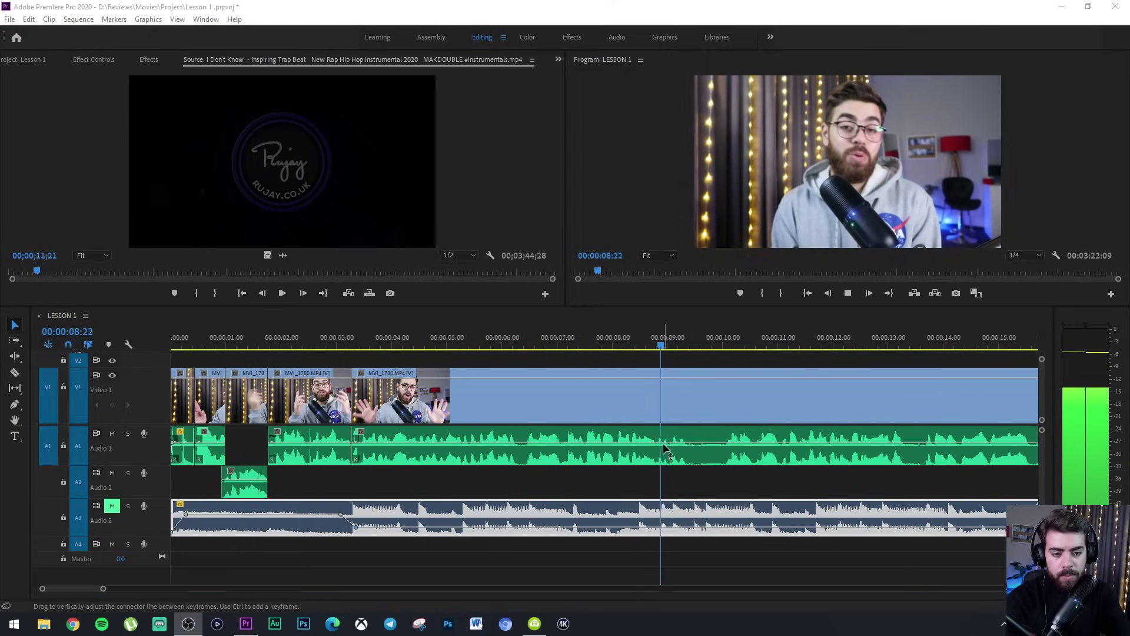
{"action": "left_click", "coordinate": [599, 336]}
{"action": "left_click", "coordinate": [612, 336]}
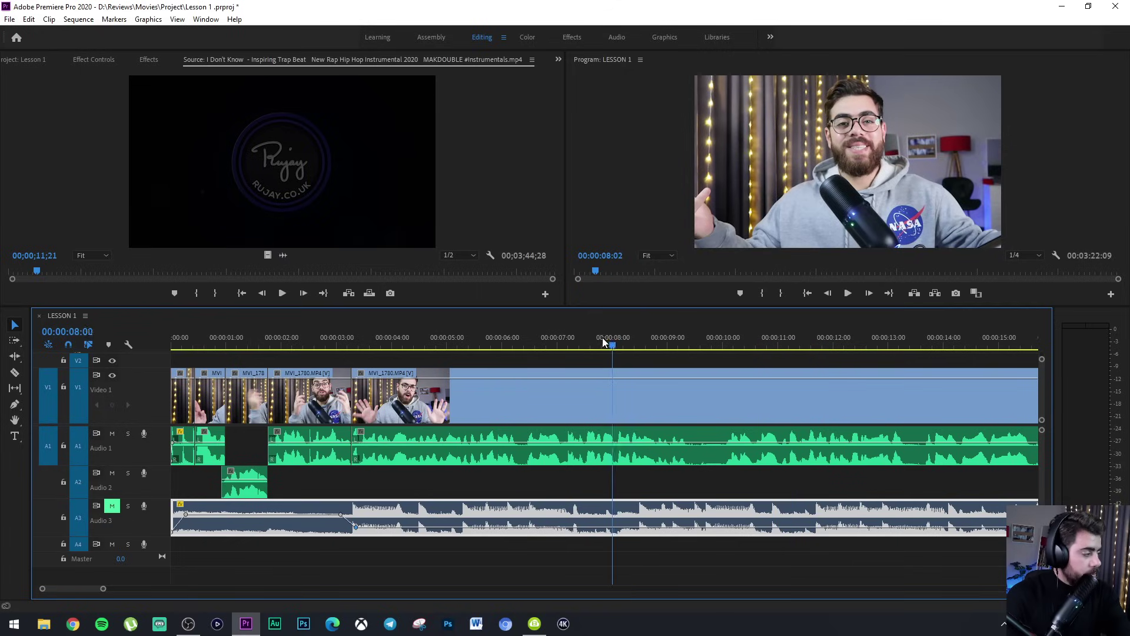
{"action": "key", "text": "Home"}
{"action": "key", "text": "space"}
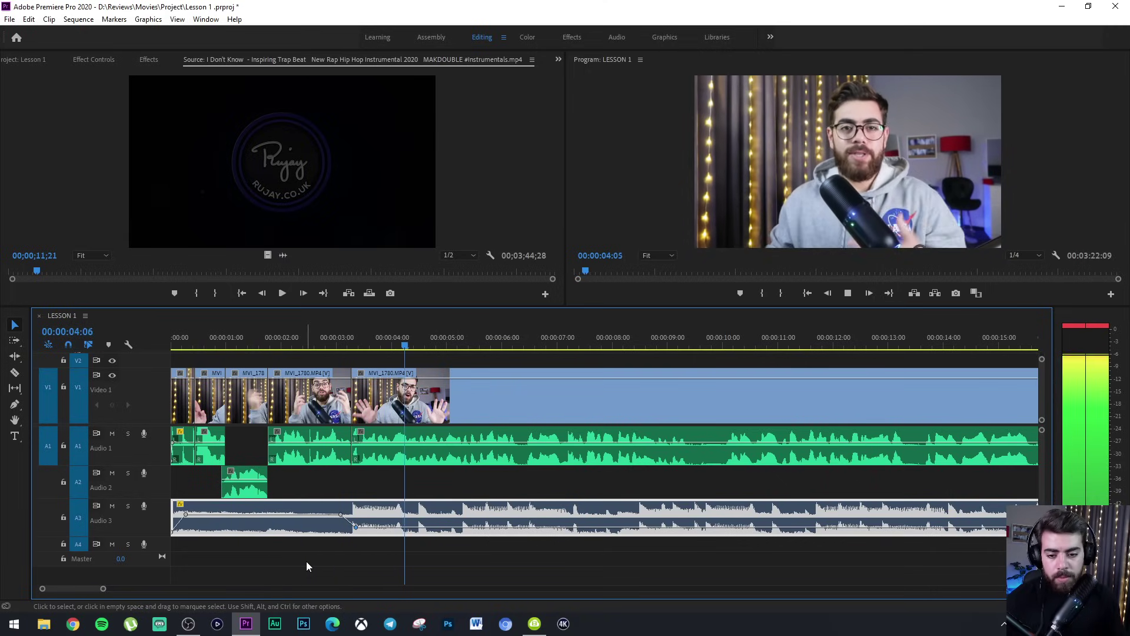
{"action": "key", "text": "space"}
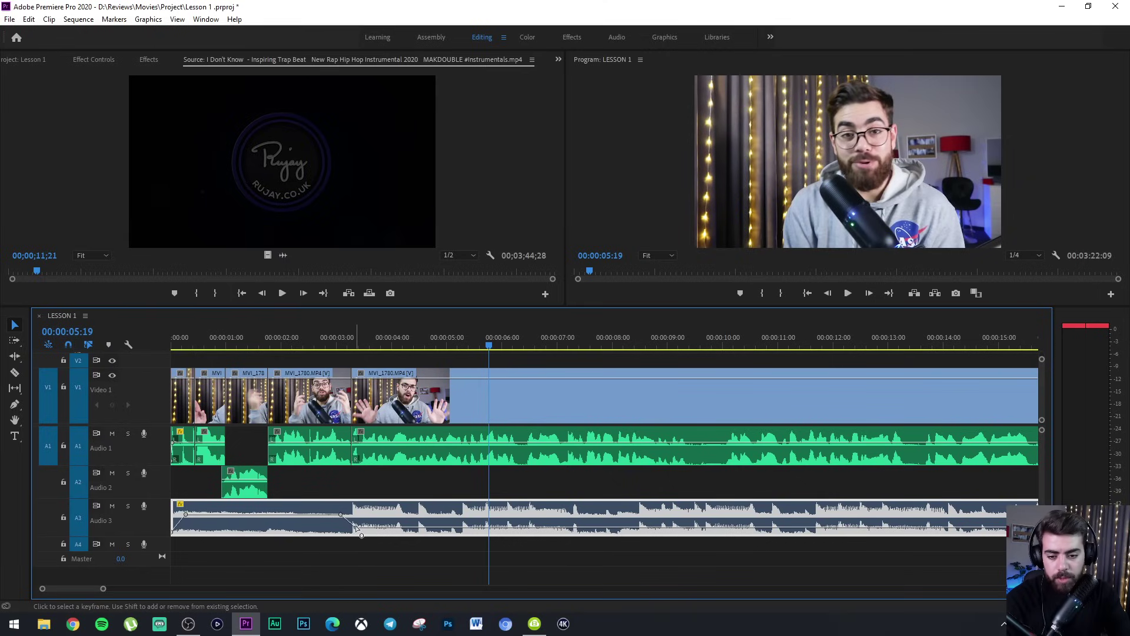
Raise the A3 volume keyframe after the beat drop slightly and replay the sequence from the start.
{"action": "left_click_drag", "start_coordinate": [355, 526], "coordinate": [361, 529]}
{"action": "key", "text": "space"}
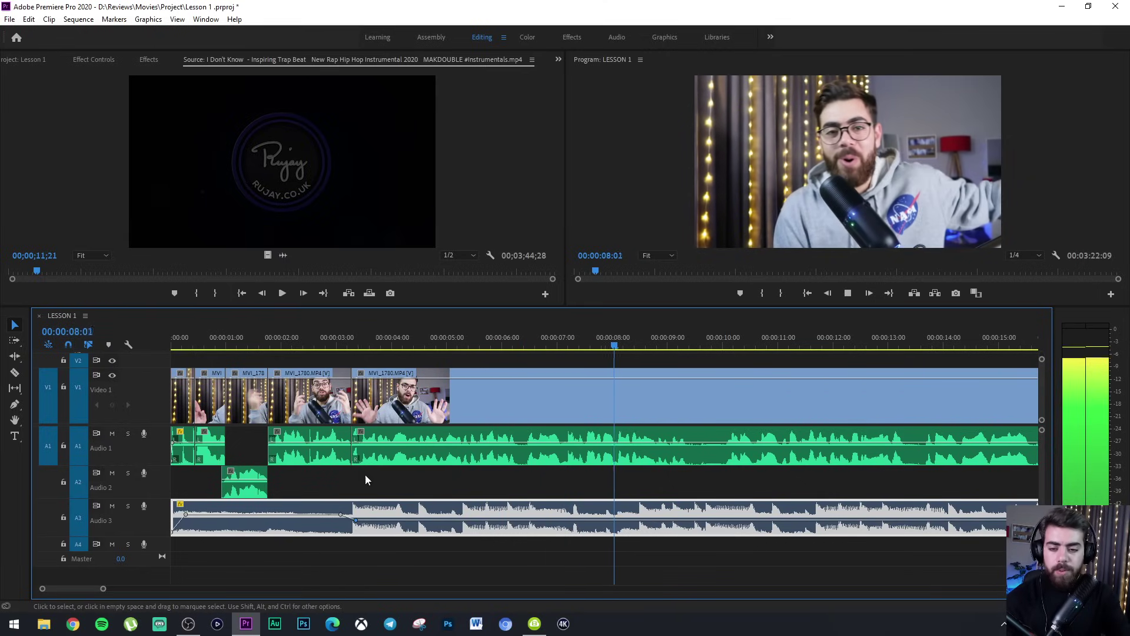
{"action": "key", "text": "Home"}
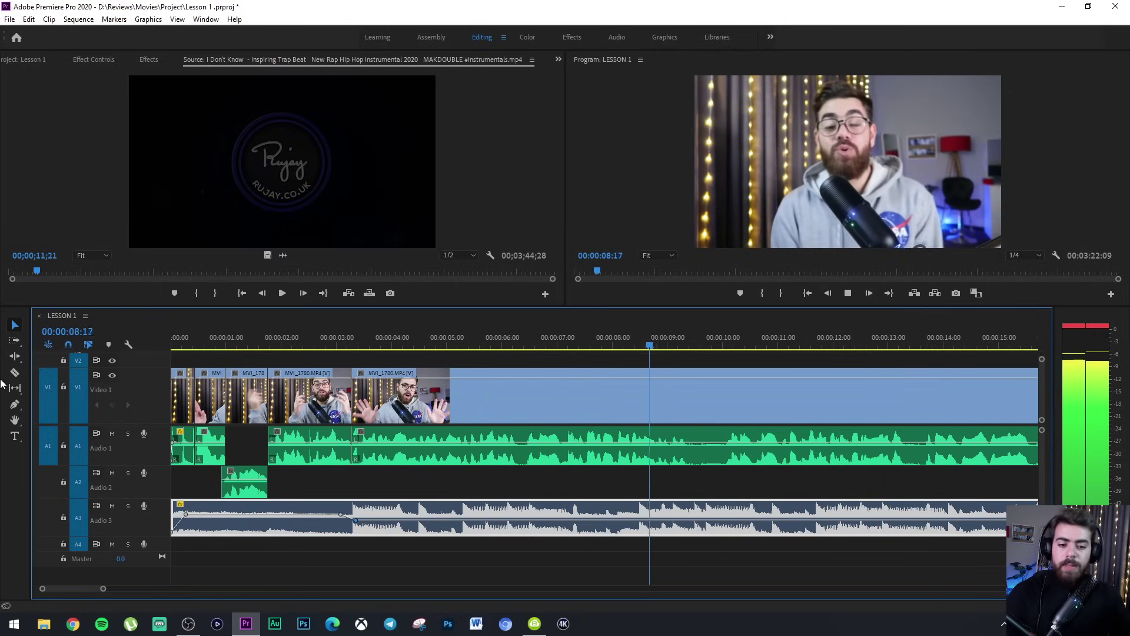
{"action": "key", "text": "space"}
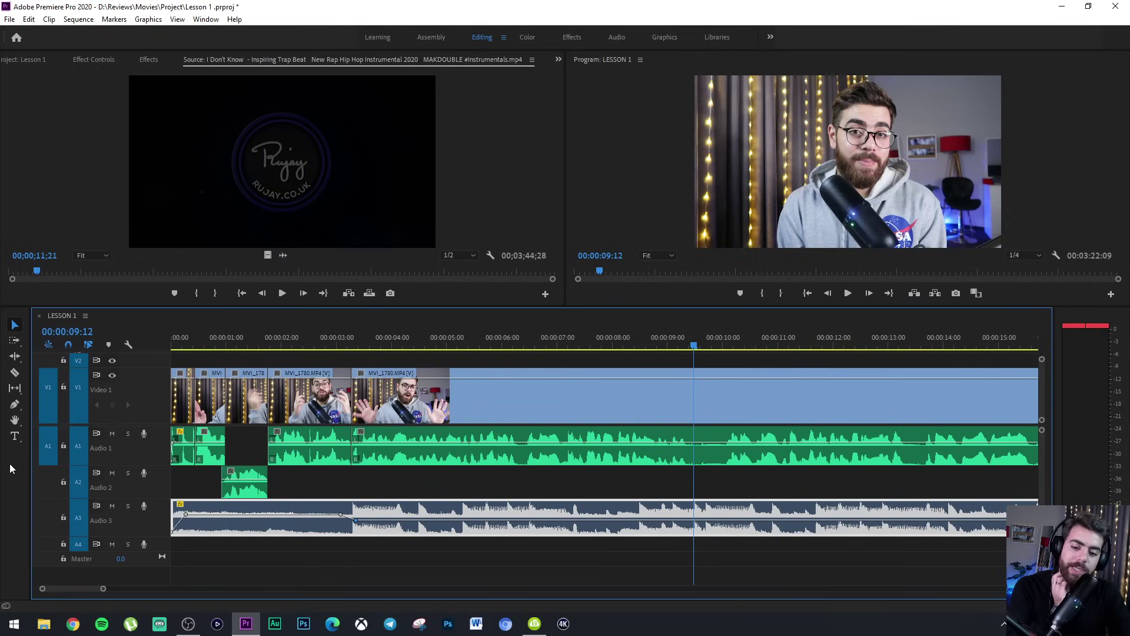
{"action": "key", "text": "Home"}
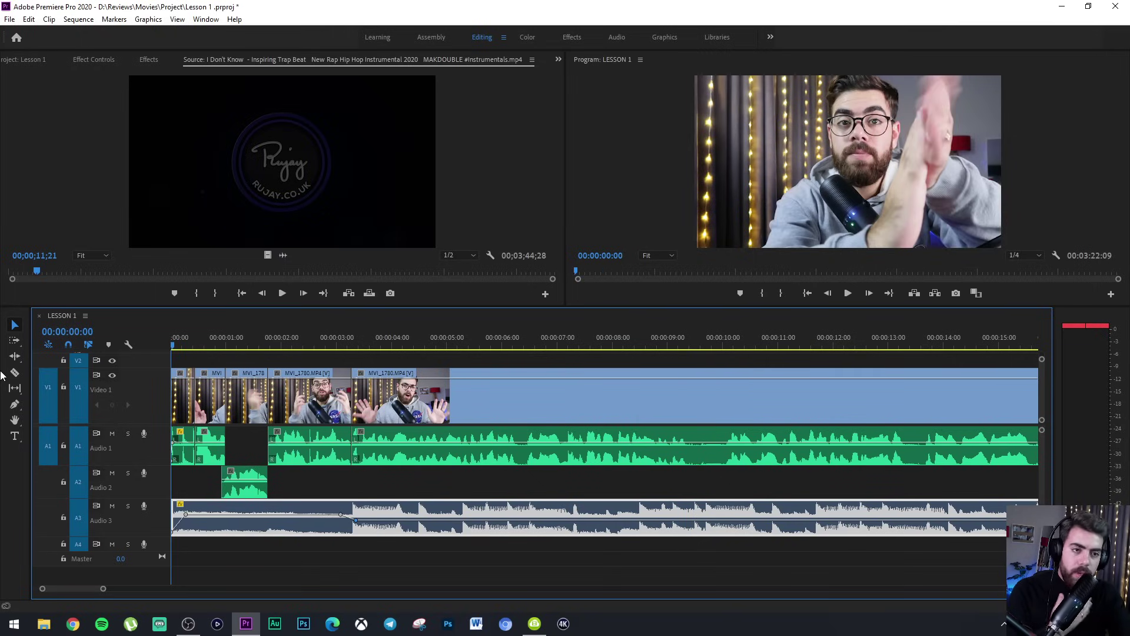
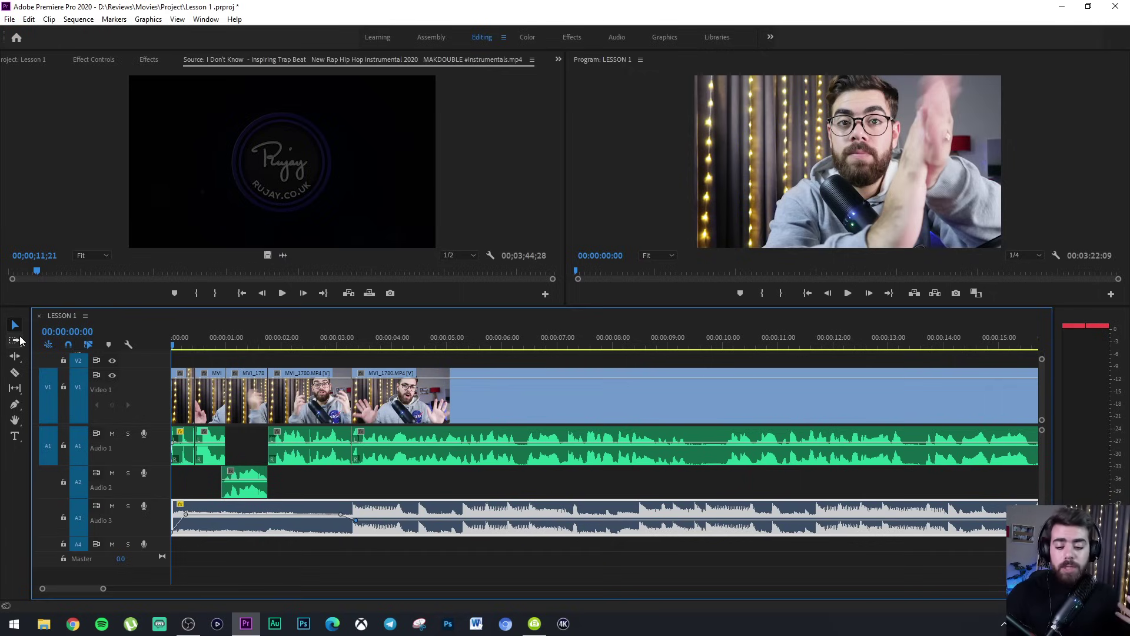
Play the sequence from the start, briefly muting A3 on the second pass, and open the music clip's effect controls.
{"action": "key", "text": "space"}
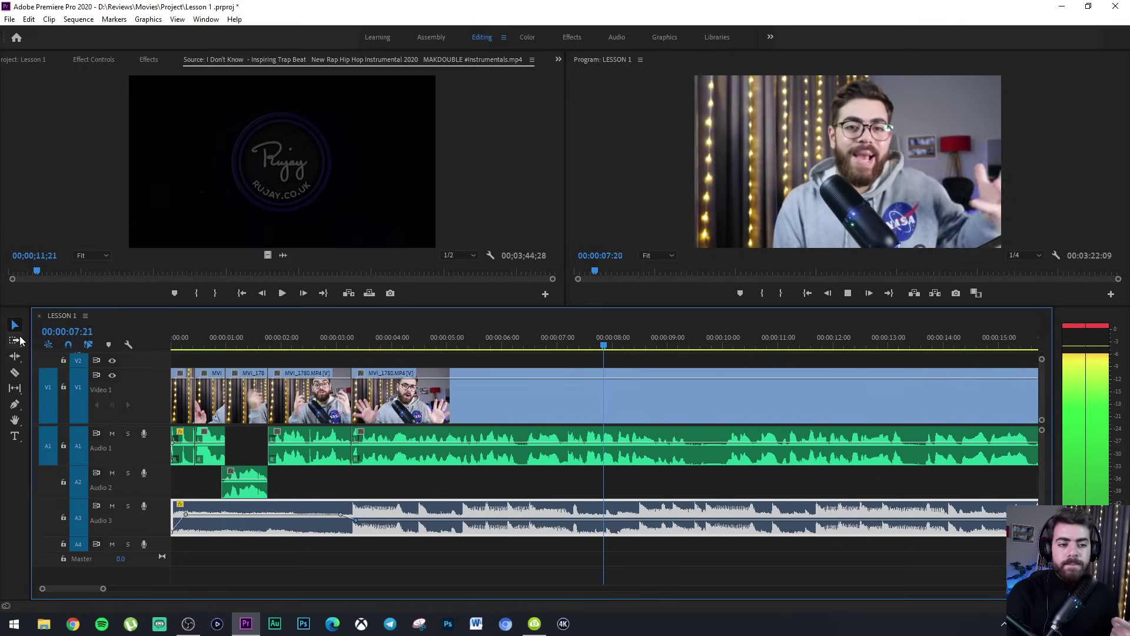
{"action": "key", "text": "space"}
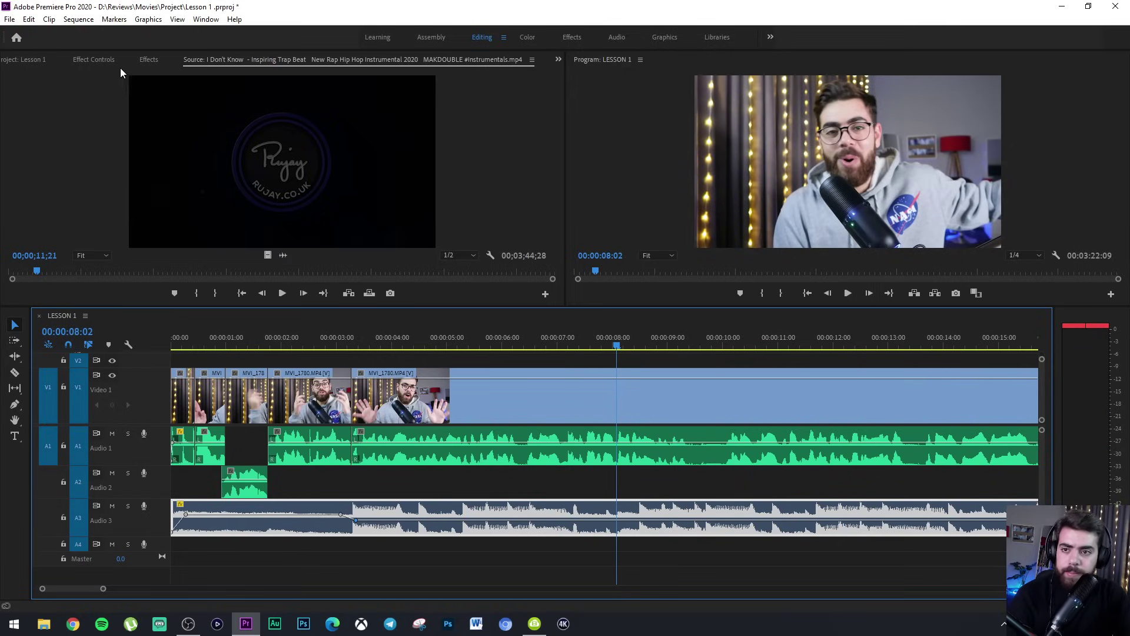
{"action": "left_click", "coordinate": [94, 61]}
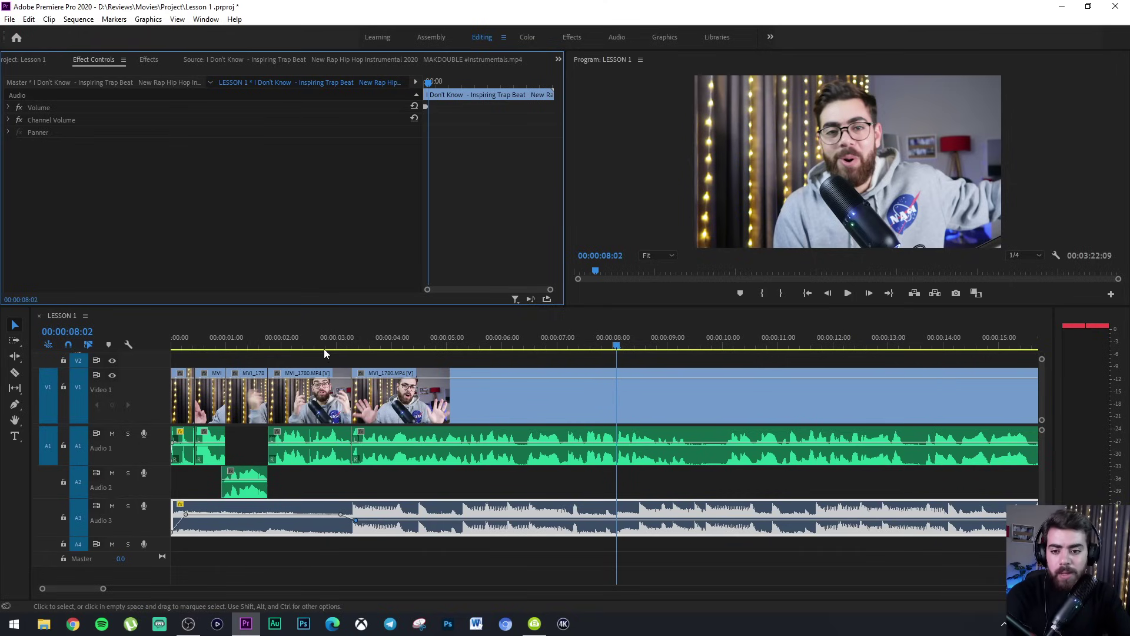
{"action": "left_click_drag", "start_coordinate": [185, 338], "coordinate": [174, 337]}
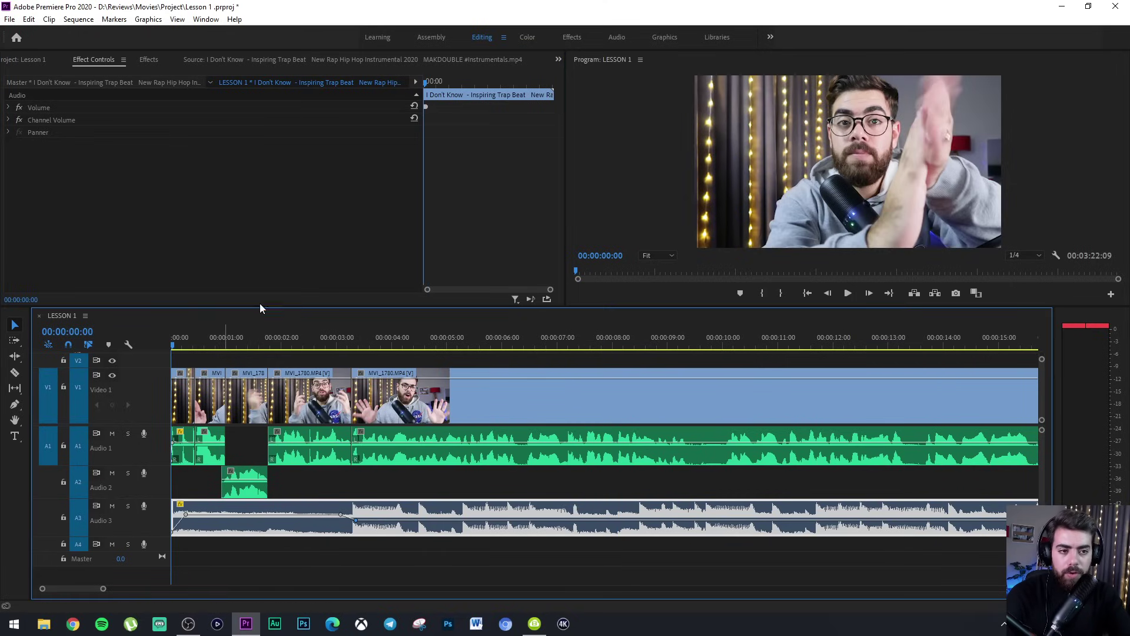
{"action": "left_click", "coordinate": [112, 508]}
{"action": "key", "text": "space"}
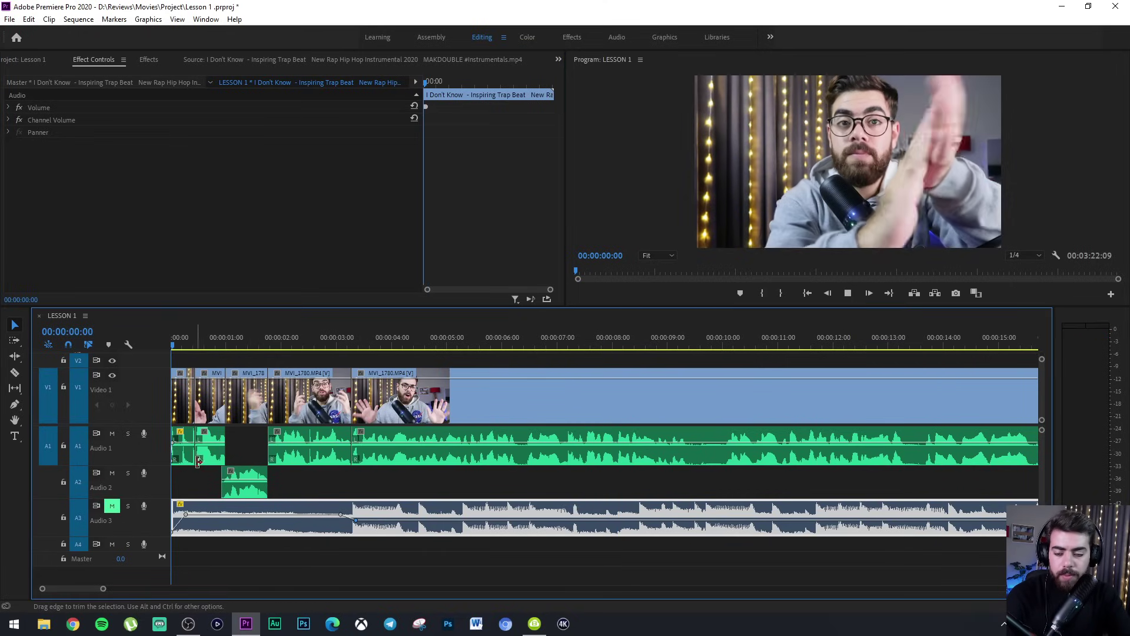
{"action": "left_click", "coordinate": [112, 507]}
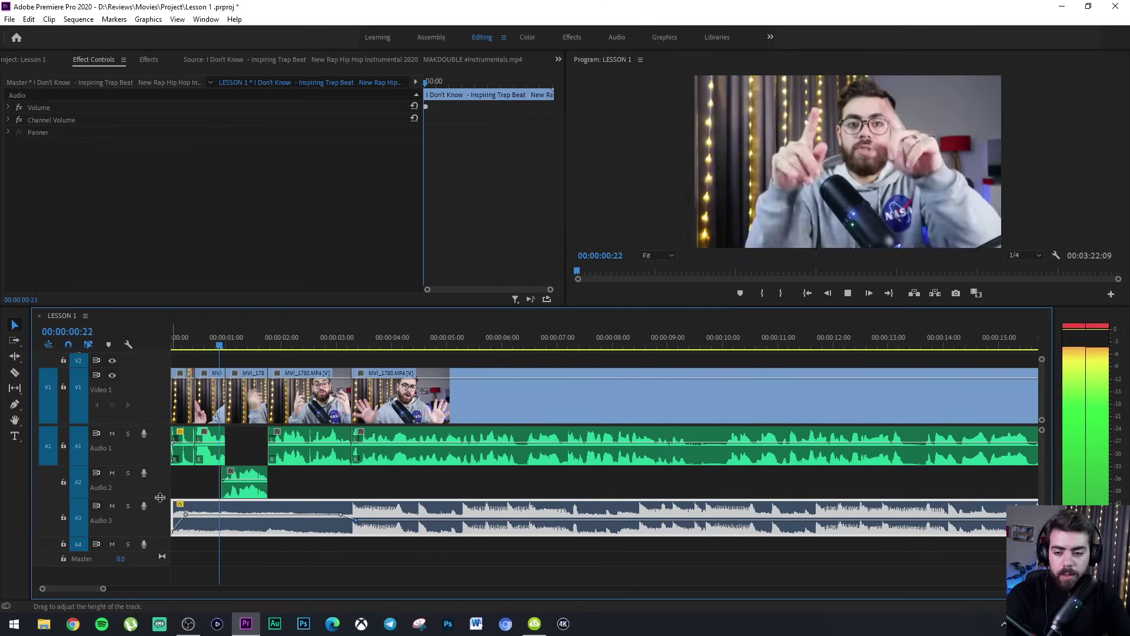
{"action": "key", "text": "space"}
Move to 00:00:00:14 and select the V1 clip there to show its effect settings.
{"action": "left_click", "coordinate": [187, 398]}
{"action": "left_click_drag", "start_coordinate": [195, 342], "coordinate": [202, 343]}
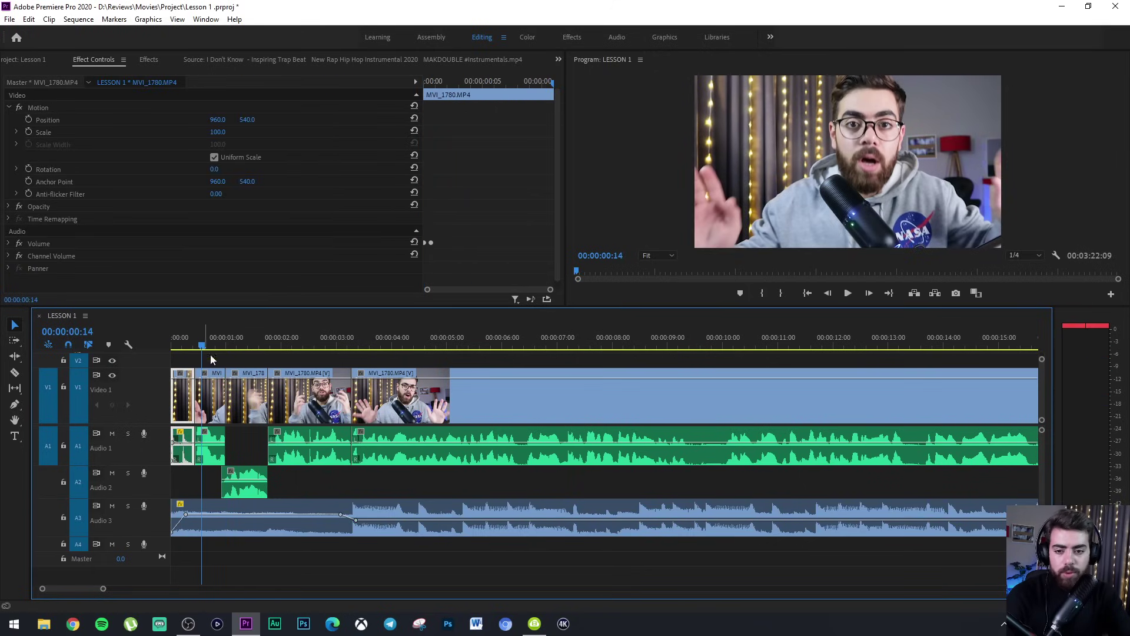
{"action": "left_click", "coordinate": [211, 396]}
{"action": "left_click", "coordinate": [218, 132]}
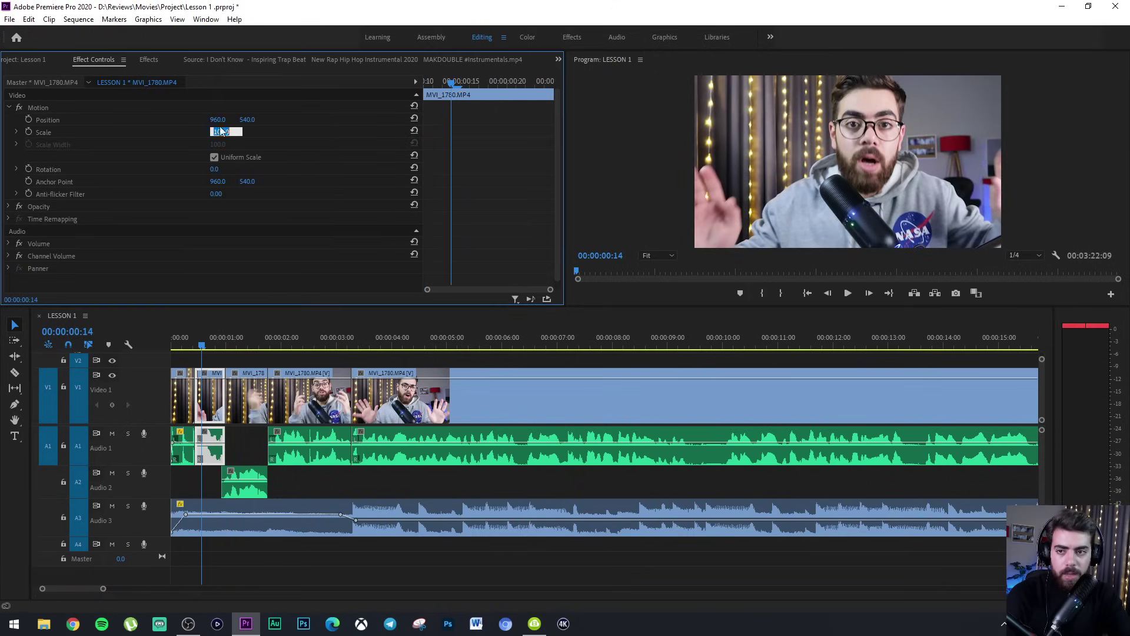
{"action": "left_click", "coordinate": [109, 66]}
{"action": "left_click", "coordinate": [210, 404]}
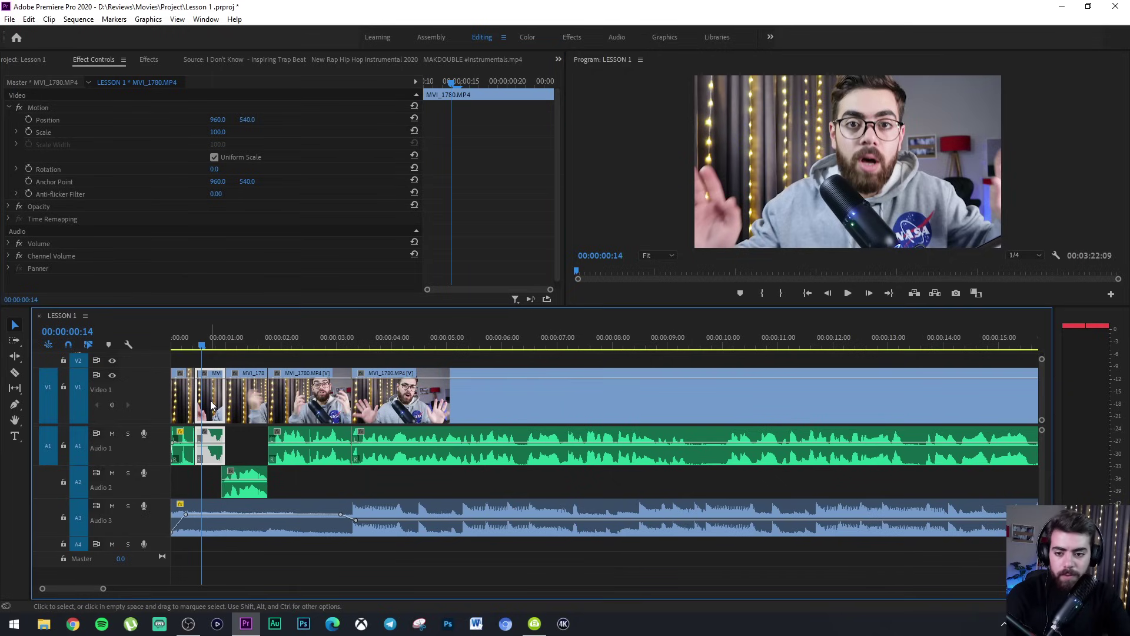
Look through the clip's Motion properties: Scale, Rotation, Anchor Point and Anti-flicker Filter.
{"action": "left_click", "coordinate": [44, 110]}
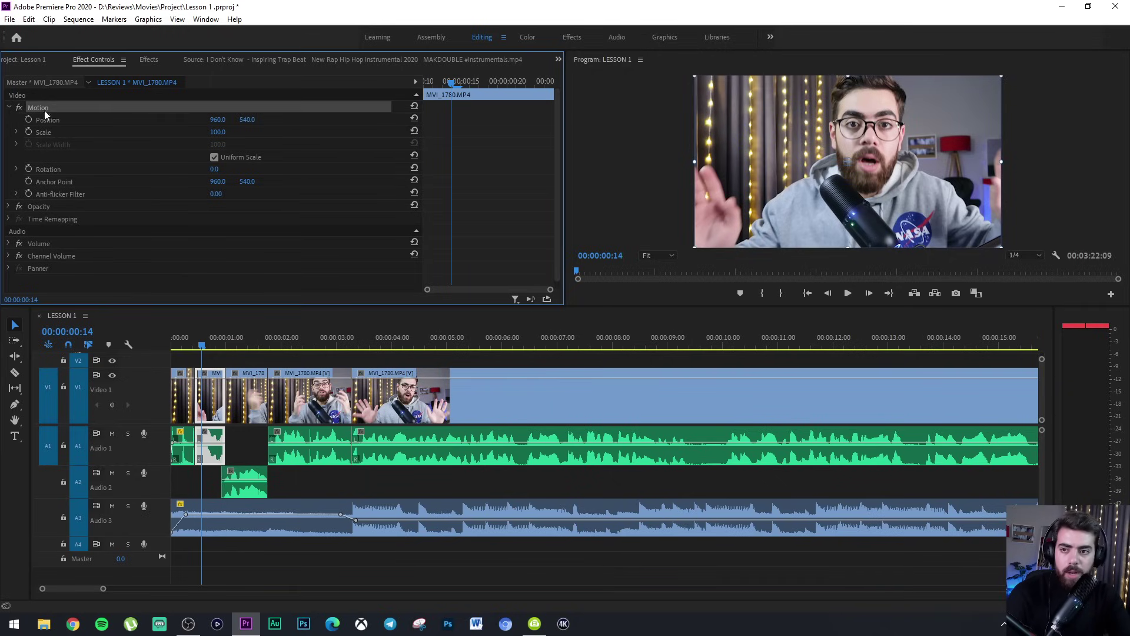
{"action": "left_click", "coordinate": [55, 136]}
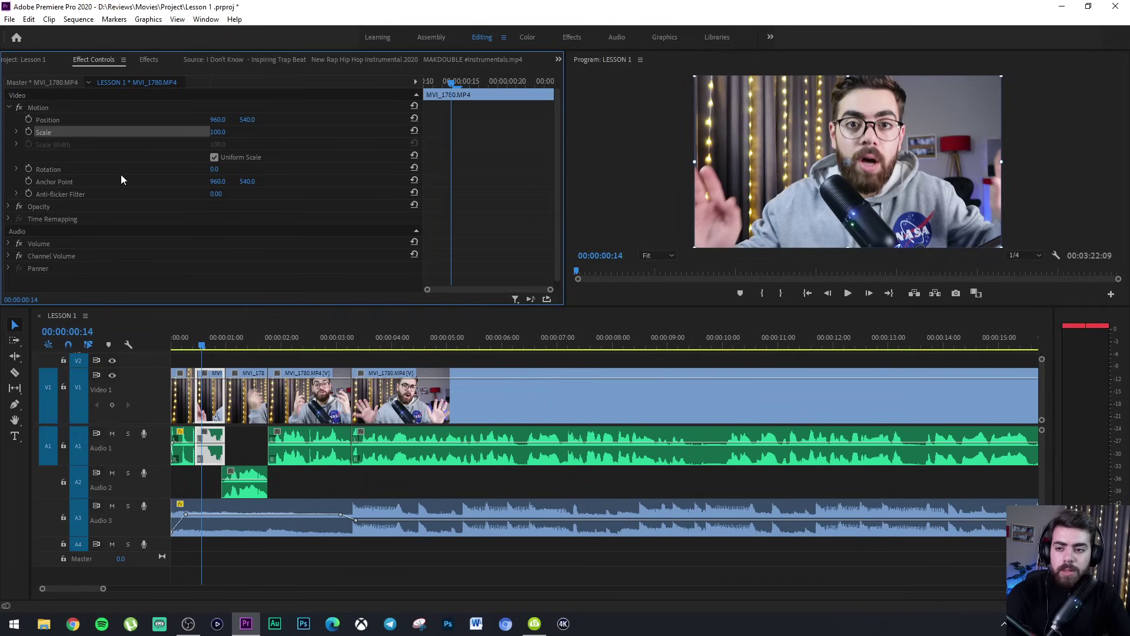
{"action": "left_click", "coordinate": [61, 168]}
{"action": "left_click", "coordinate": [66, 182]}
{"action": "left_click", "coordinate": [99, 196]}
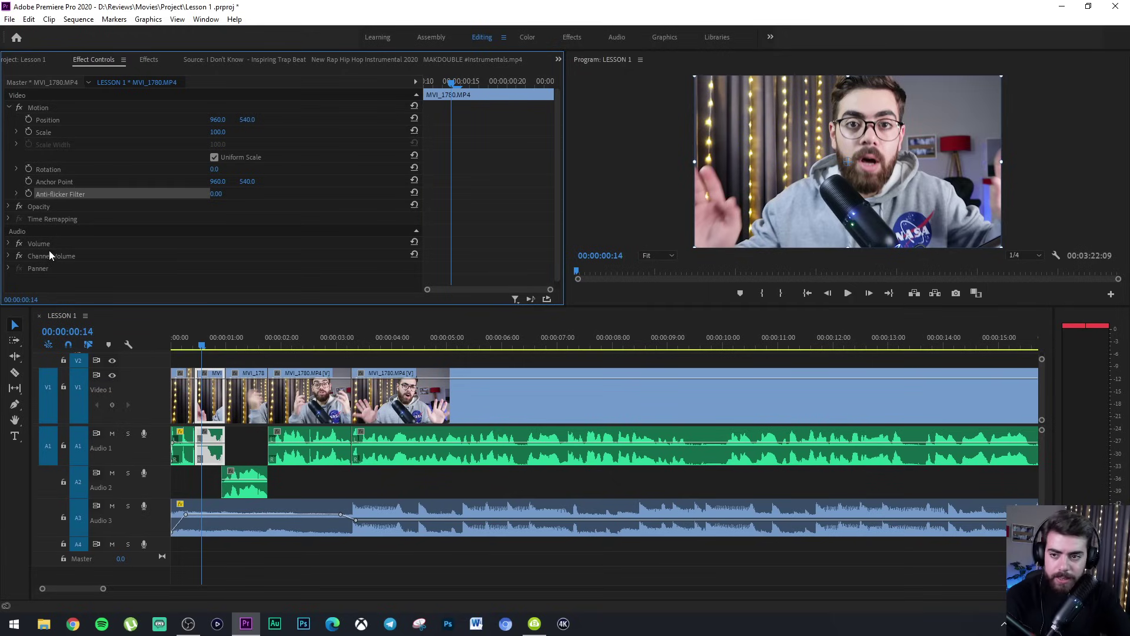
Scale the V1 clip at 00:00:00:14 to 137, reposition it to about 790.5, 724.3, and replay the sequence from the start.
{"action": "left_click", "coordinate": [56, 131]}
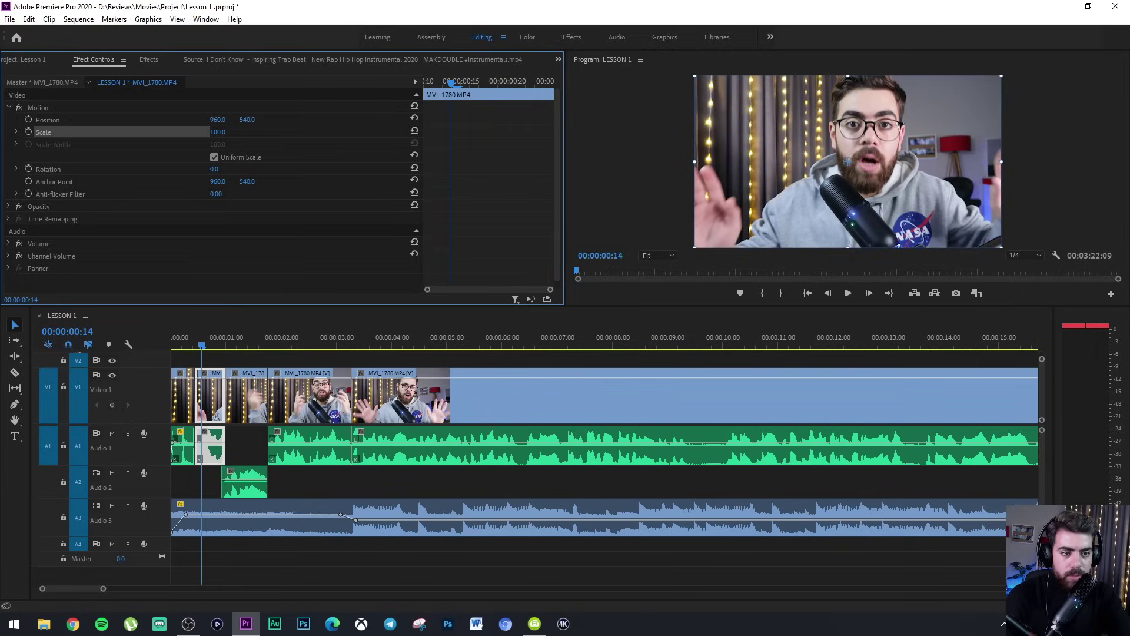
{"action": "left_click_drag", "start_coordinate": [217, 131], "coordinate": [376, 134]}
{"action": "left_click_drag", "start_coordinate": [870, 145], "coordinate": [842, 174]}
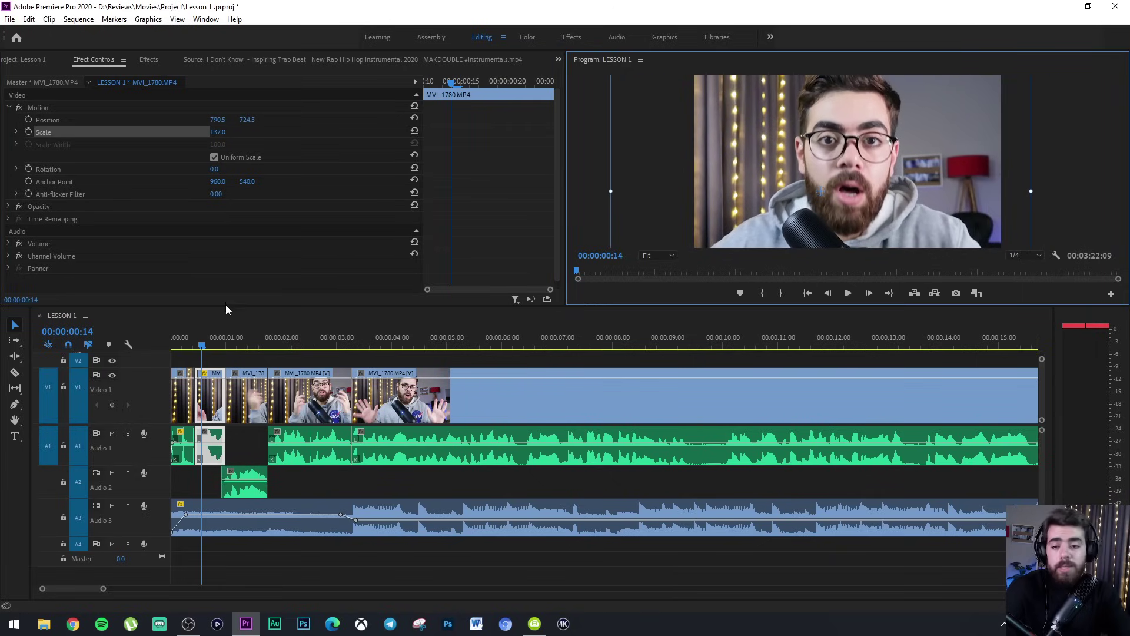
{"action": "left_click", "coordinate": [103, 341]}
{"action": "key", "text": "Home"}
{"action": "key", "text": "space"}
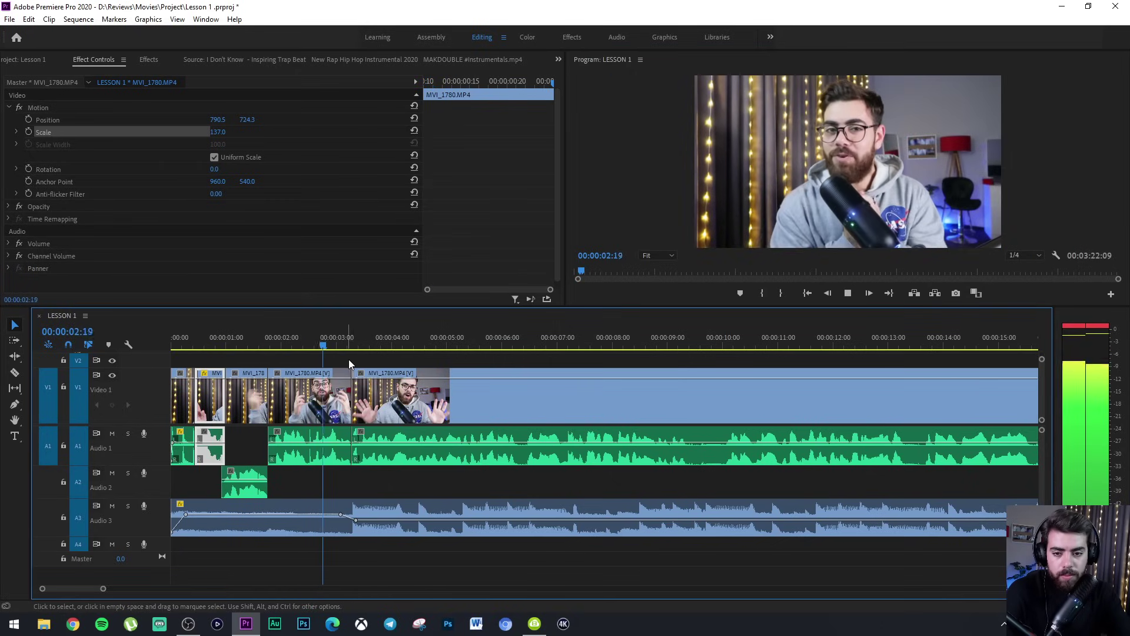
{"action": "key", "text": "space"}
Keyframe the Scale of the V1 clip at 00:00:02:14 from 100 at its start to 120 at its end.
{"action": "left_click", "coordinate": [312, 339]}
{"action": "left_click", "coordinate": [312, 400]}
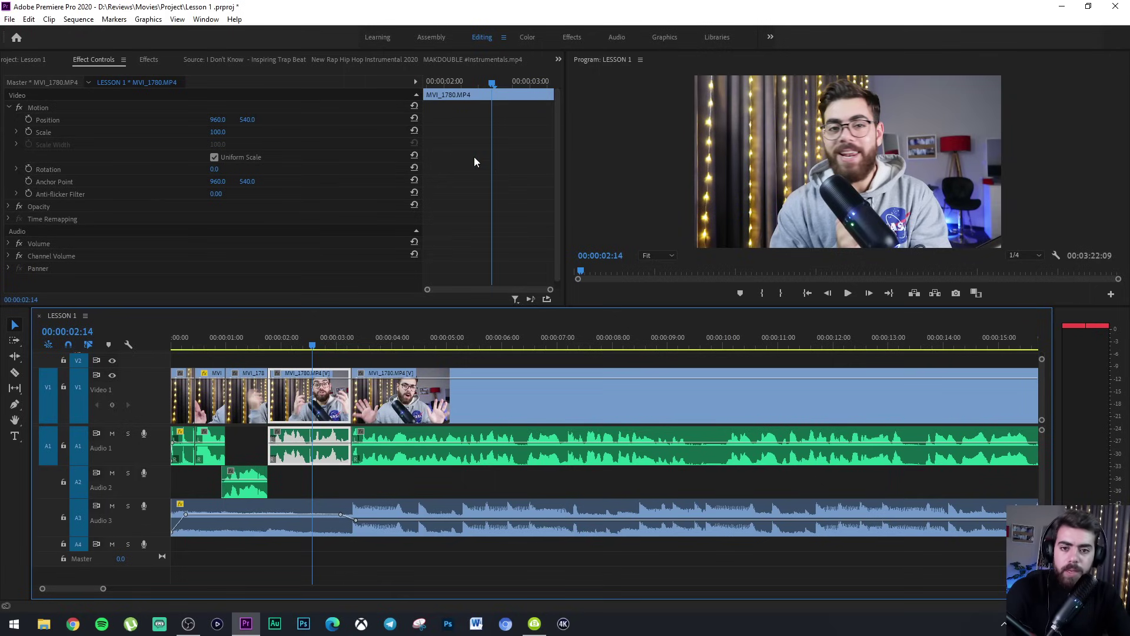
{"action": "left_click", "coordinate": [28, 132]}
{"action": "left_click_drag", "start_coordinate": [492, 132], "coordinate": [339, 129]}
{"action": "left_click", "coordinate": [218, 131]}
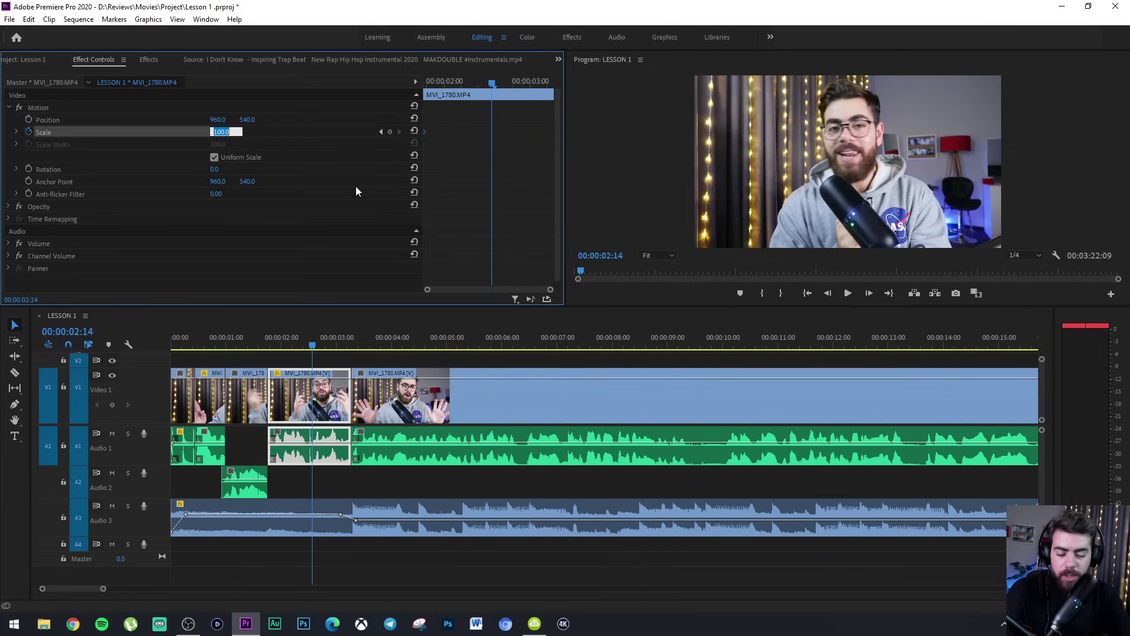
{"action": "type", "text": "1"}
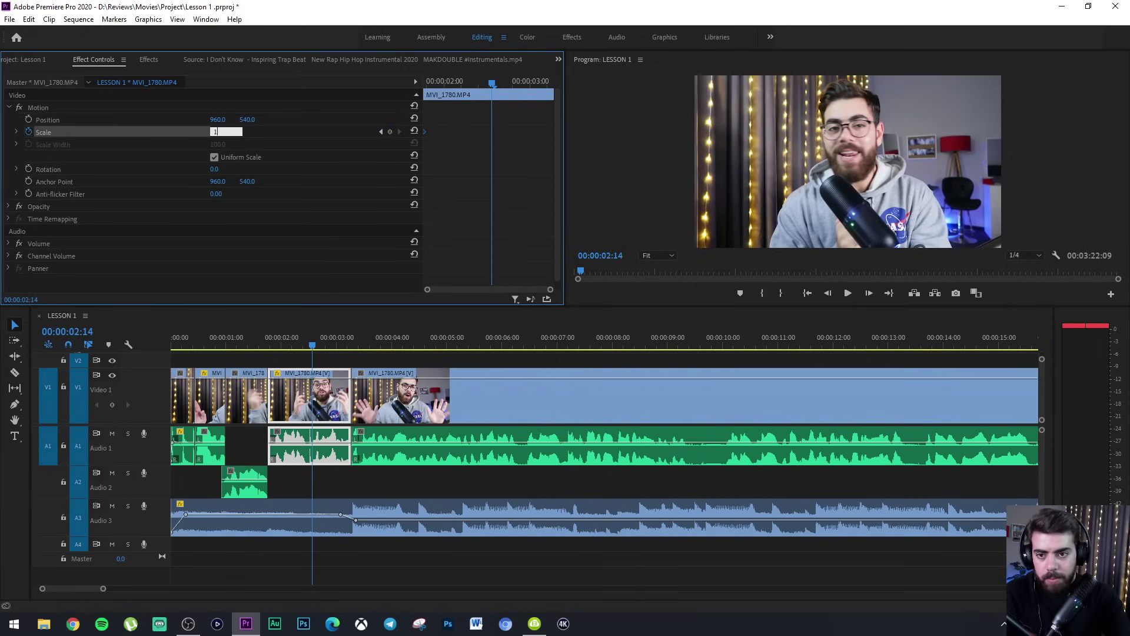
{"action": "type", "text": "20"}
{"action": "key", "text": "Return"}
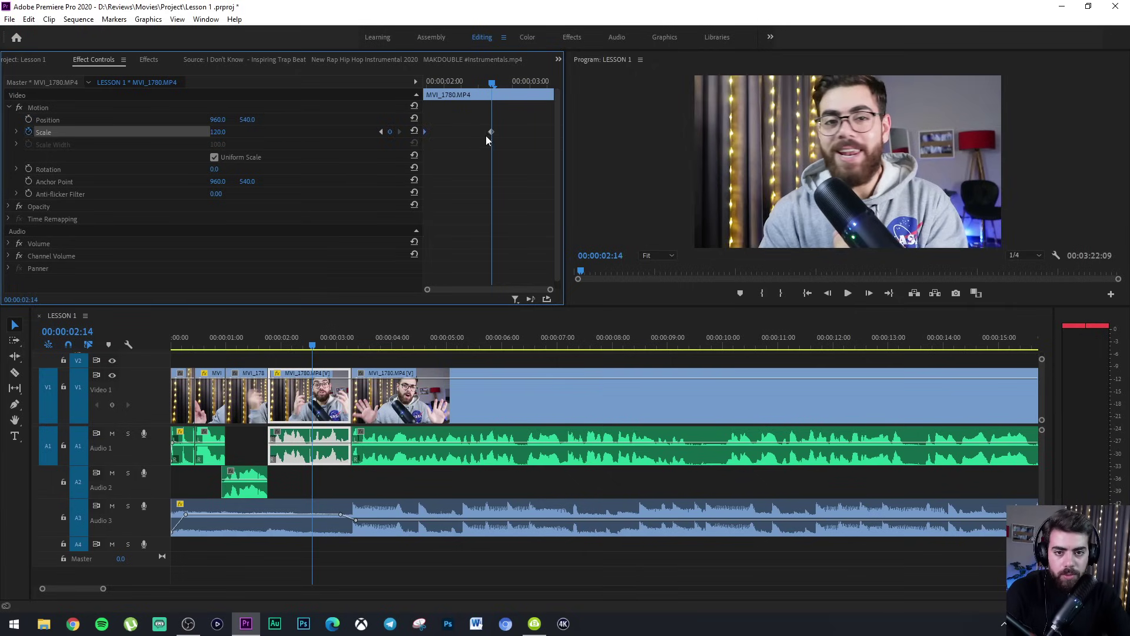
{"action": "left_click_drag", "start_coordinate": [489, 132], "coordinate": [570, 136]}
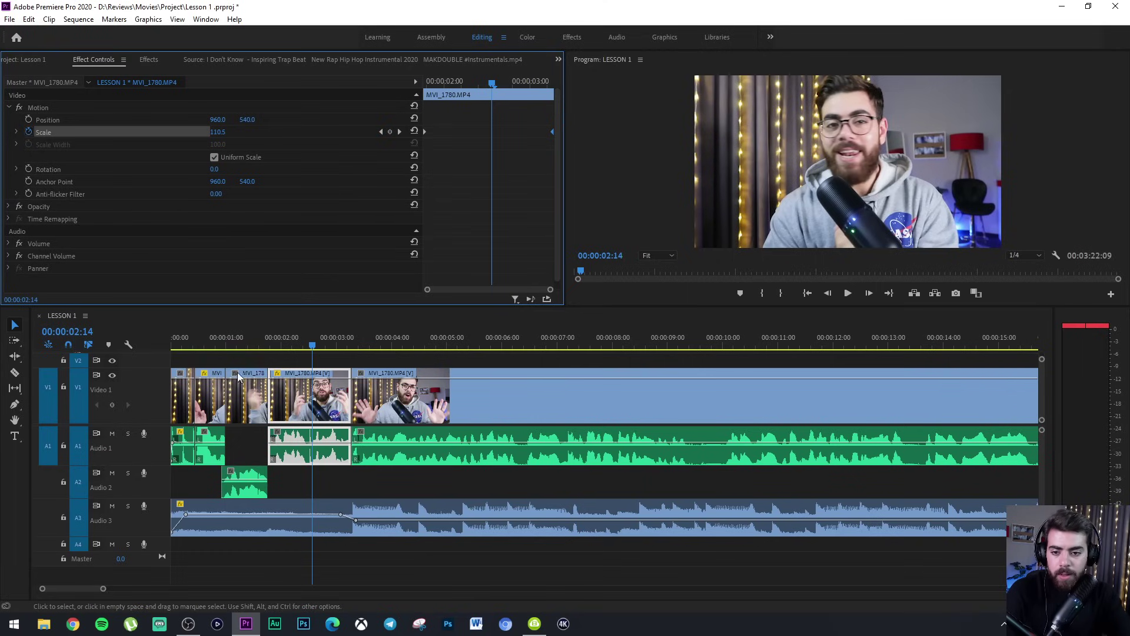
Play the animated zoom twice, starting just before the keyframed clip.
{"action": "left_click", "coordinate": [249, 347]}
{"action": "key", "text": "space"}
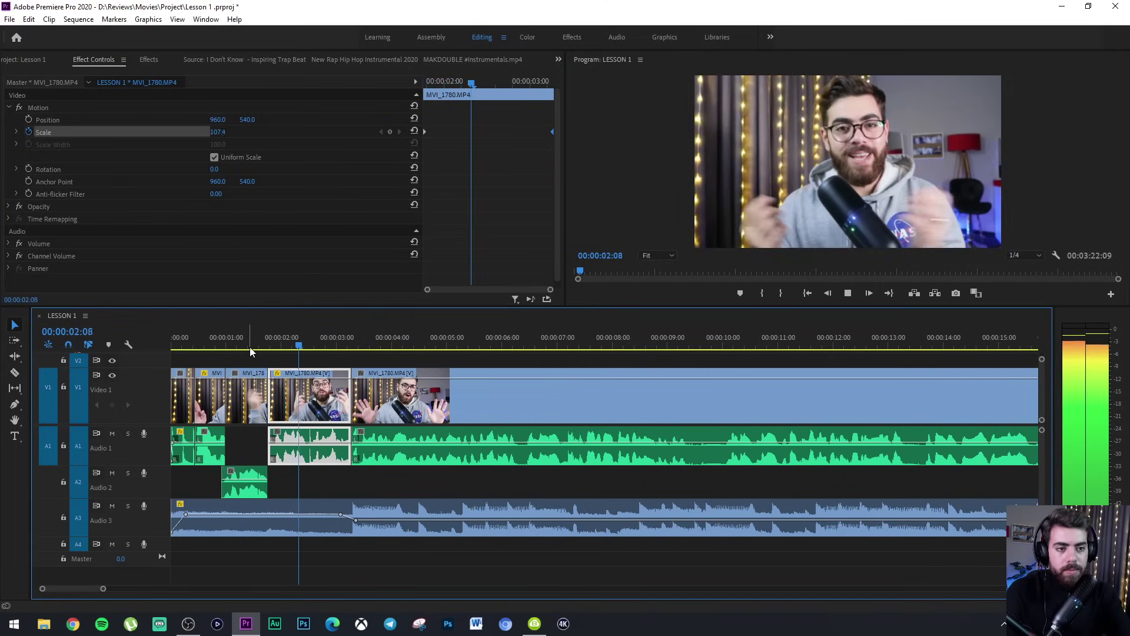
{"action": "key", "text": "space"}
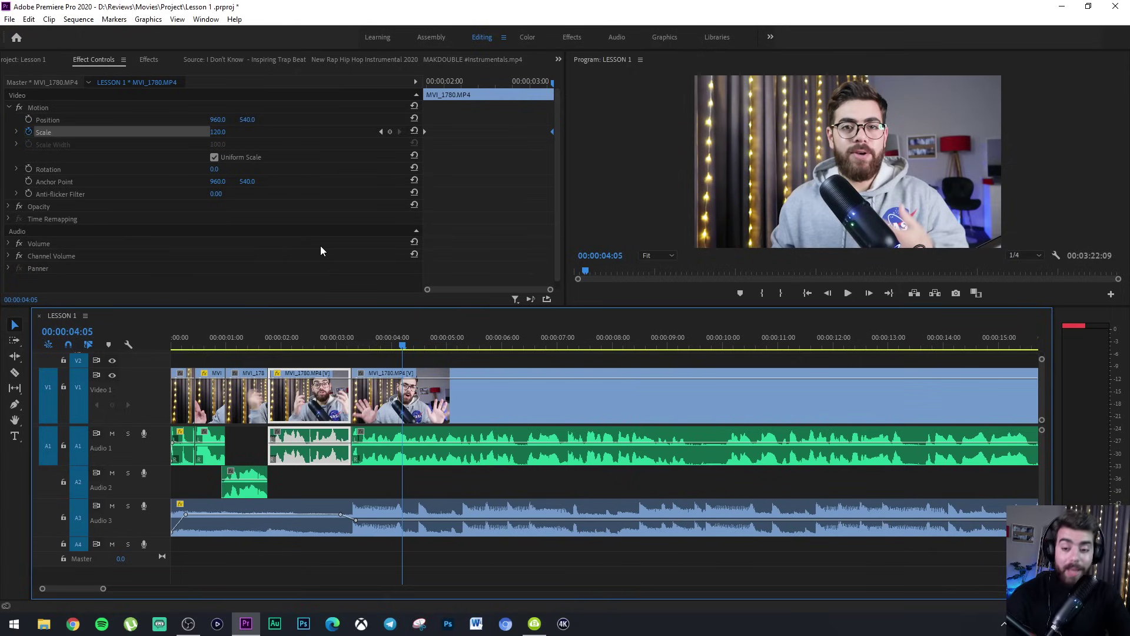
{"action": "left_click", "coordinate": [253, 334]}
{"action": "key", "text": "space"}
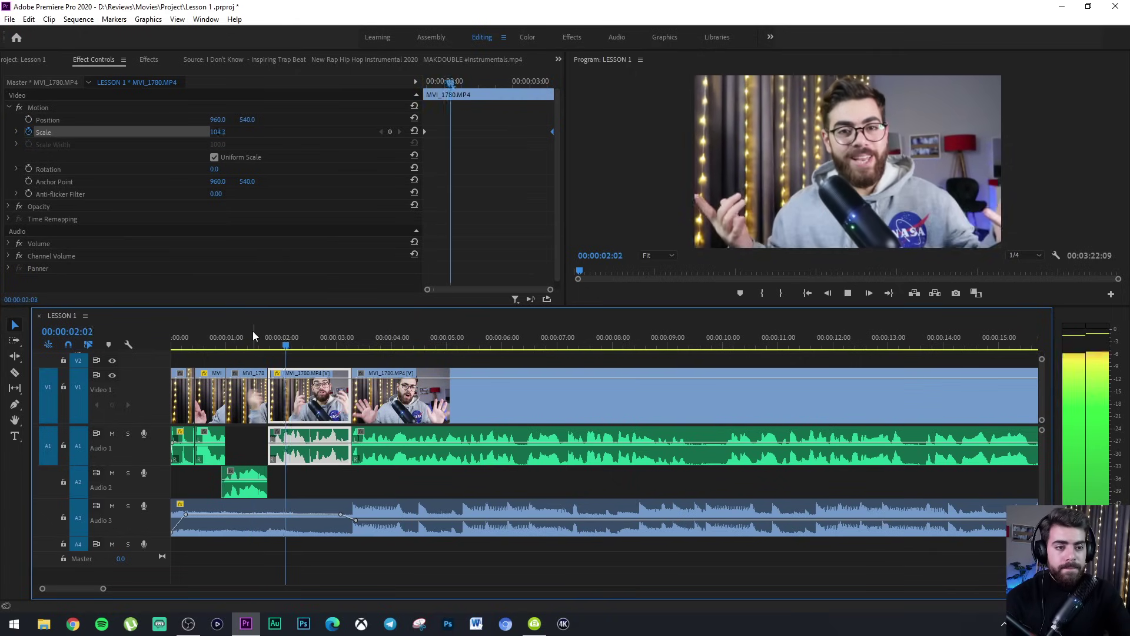
{"action": "key", "text": "space"}
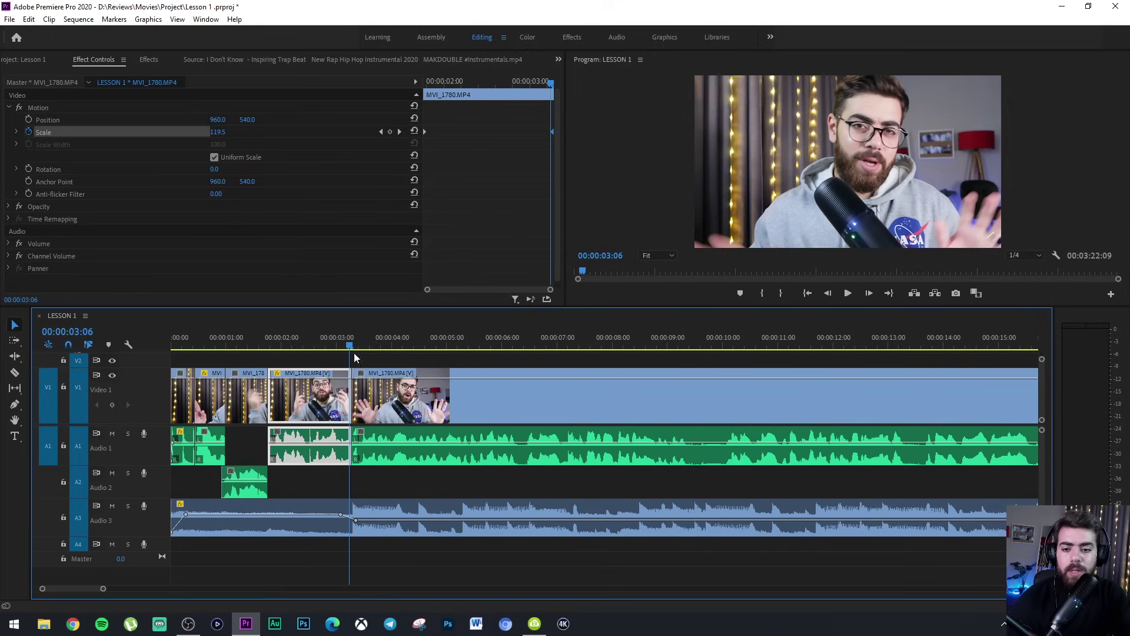
Add a Position keyframe at the start of the zoomed clip, then try a vertical position of 172 at 00:00:02:13 and undo it.
{"action": "left_click_drag", "start_coordinate": [342, 340], "coordinate": [310, 340]}
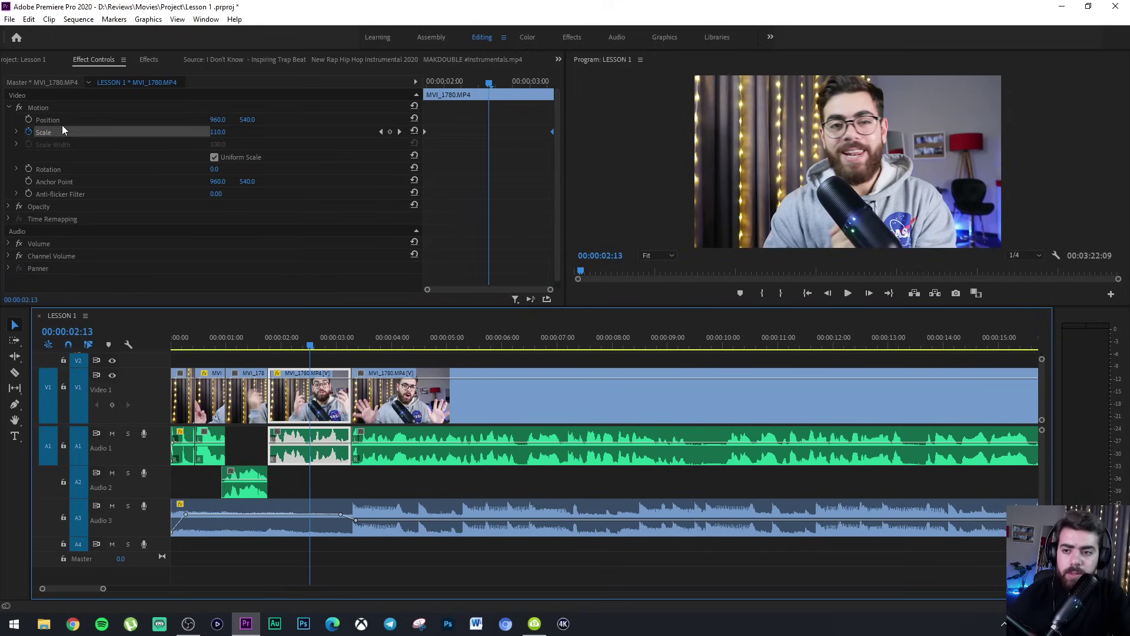
{"action": "left_click", "coordinate": [29, 120]}
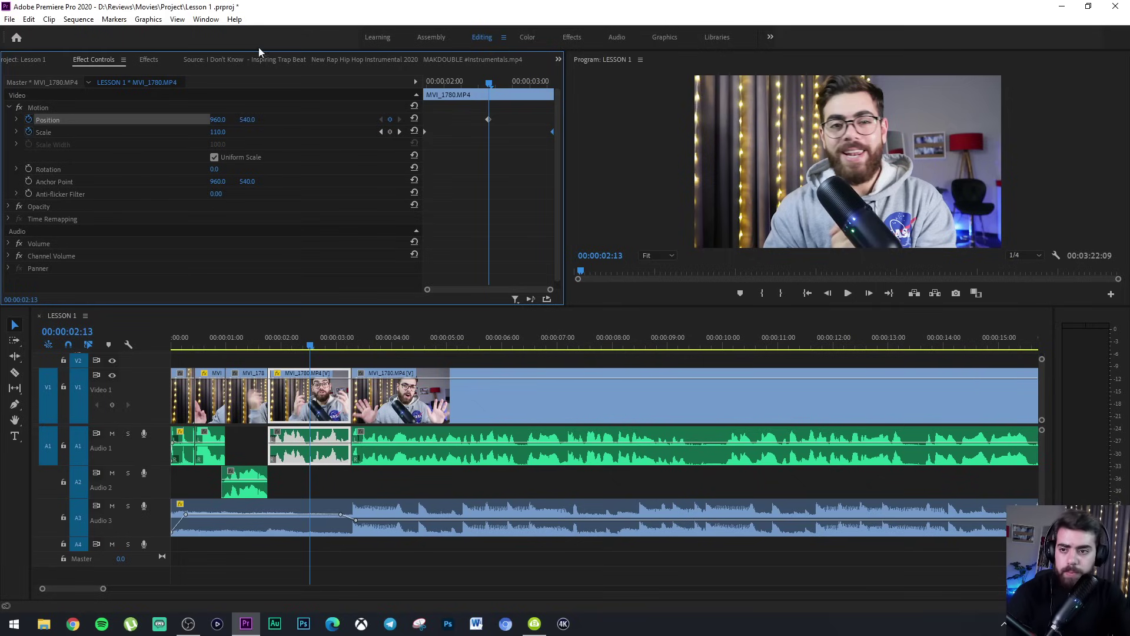
{"action": "left_click_drag", "start_coordinate": [488, 119], "coordinate": [392, 126]}
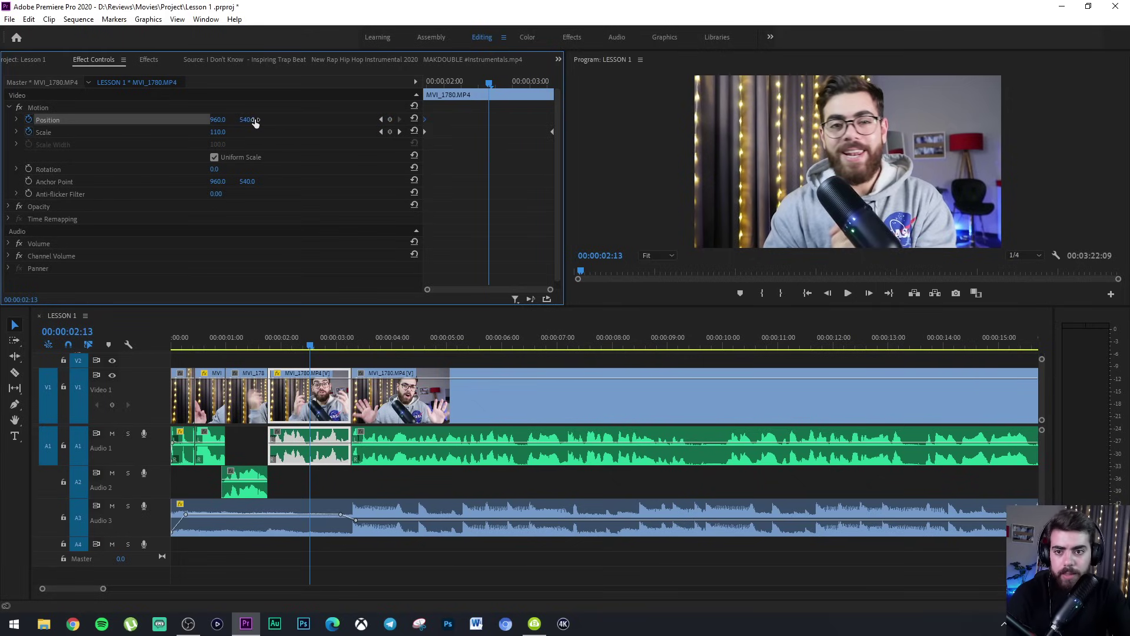
{"action": "left_click_drag", "start_coordinate": [251, 119], "coordinate": [177, 119]}
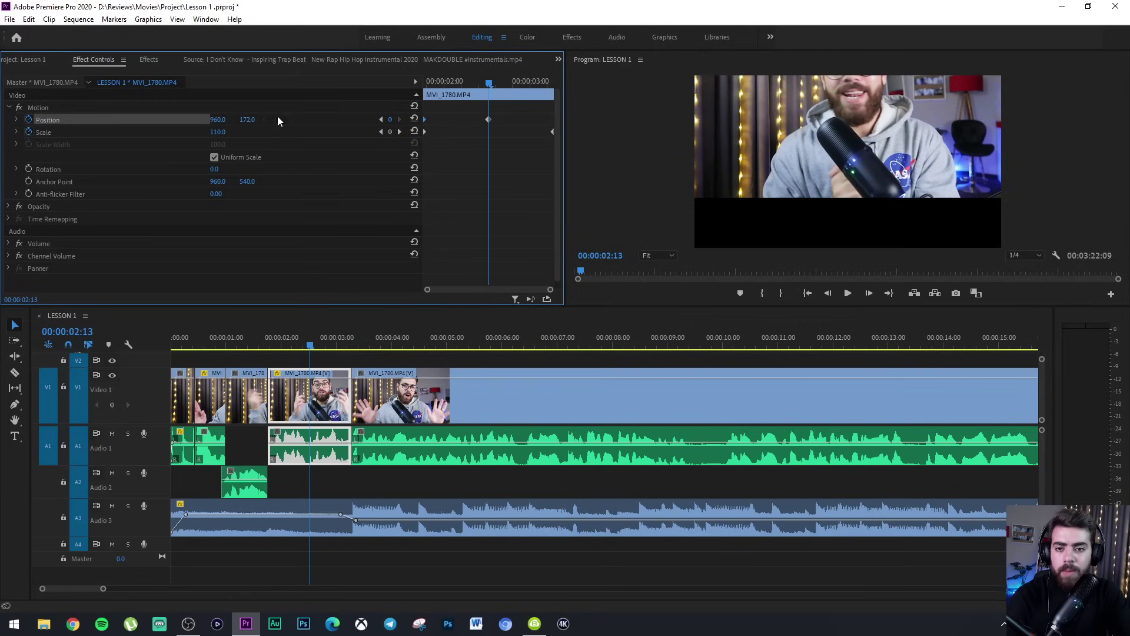
{"action": "key", "text": "ctrl+z"}
Add Position keyframes with a vertical value of 564 at the zoomed clip's end and 445.7 at 00:00:03:05.
{"action": "left_click_drag", "start_coordinate": [491, 81], "coordinate": [569, 91]}
{"action": "left_click_drag", "start_coordinate": [454, 89], "coordinate": [570, 101]}
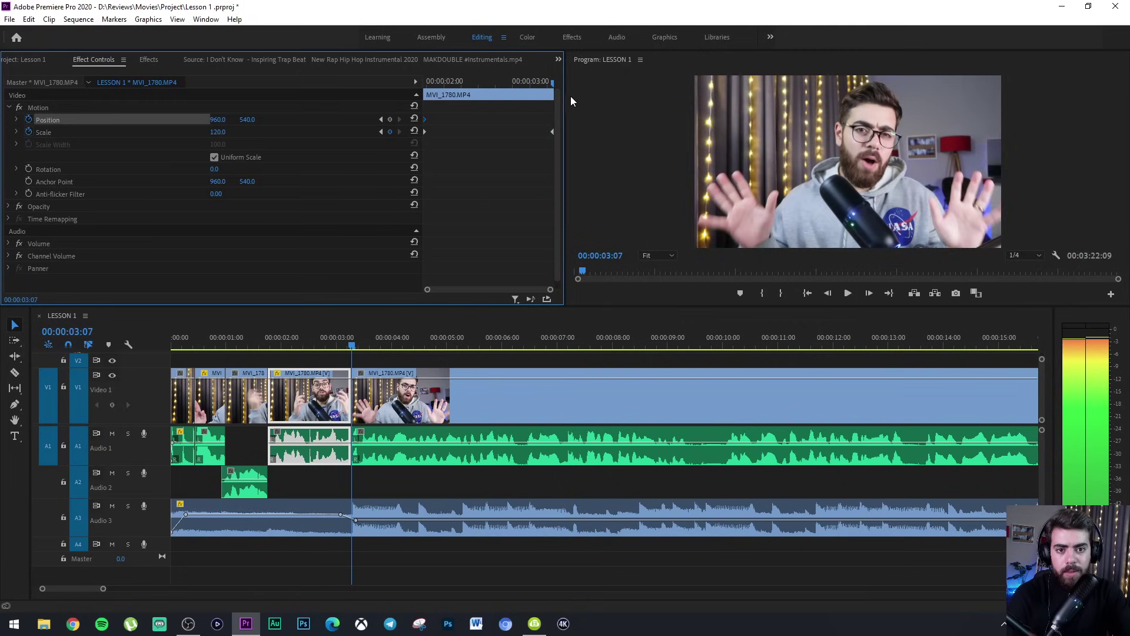
{"action": "left_click_drag", "start_coordinate": [268, 121], "coordinate": [238, 120]}
{"action": "left_click", "coordinate": [347, 345]}
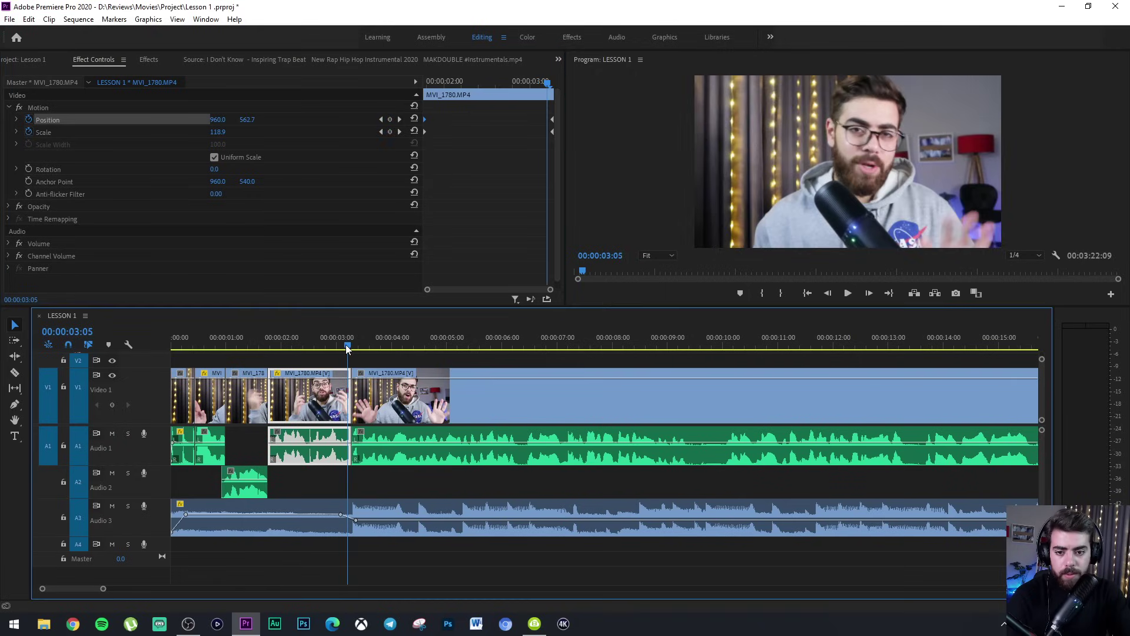
{"action": "left_click_drag", "start_coordinate": [259, 119], "coordinate": [190, 120]}
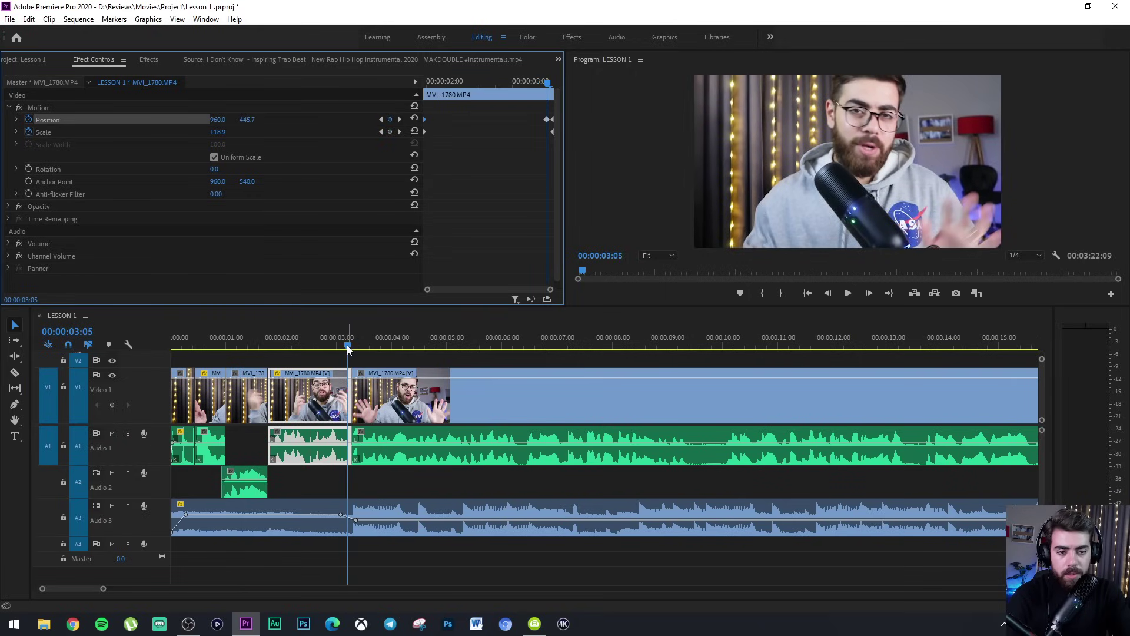
Play the zoomed clip with its position keyframes and examine the cut at 00:00:03:07 up close.
{"action": "left_click_drag", "start_coordinate": [348, 344], "coordinate": [250, 334]}
{"action": "key", "text": "space"}
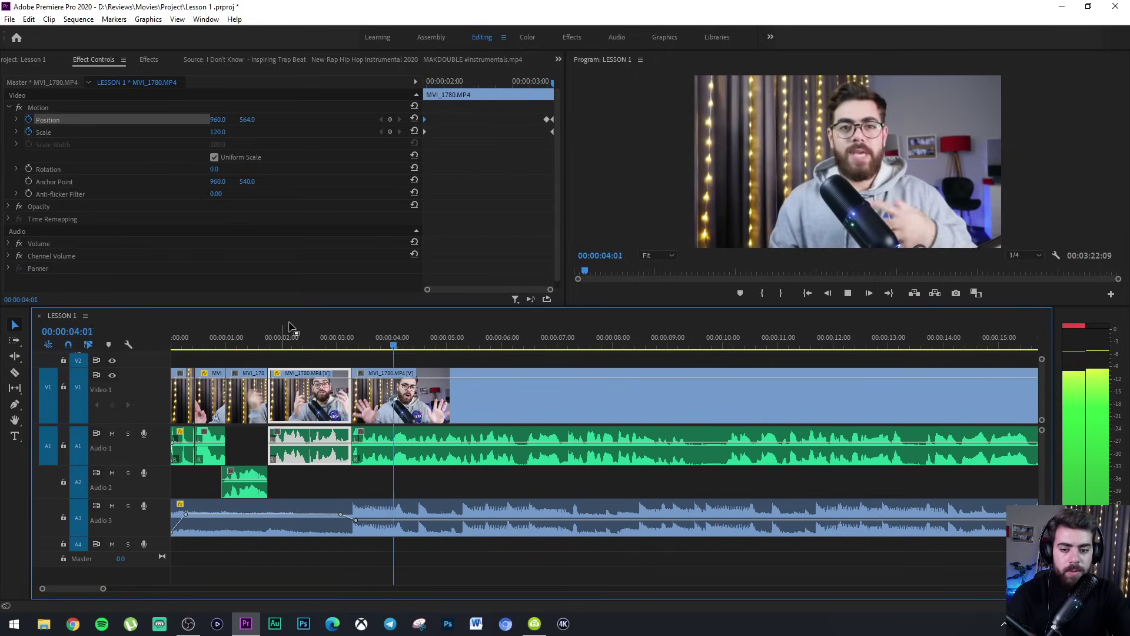
{"action": "left_click_drag", "start_coordinate": [351, 335], "coordinate": [335, 335]}
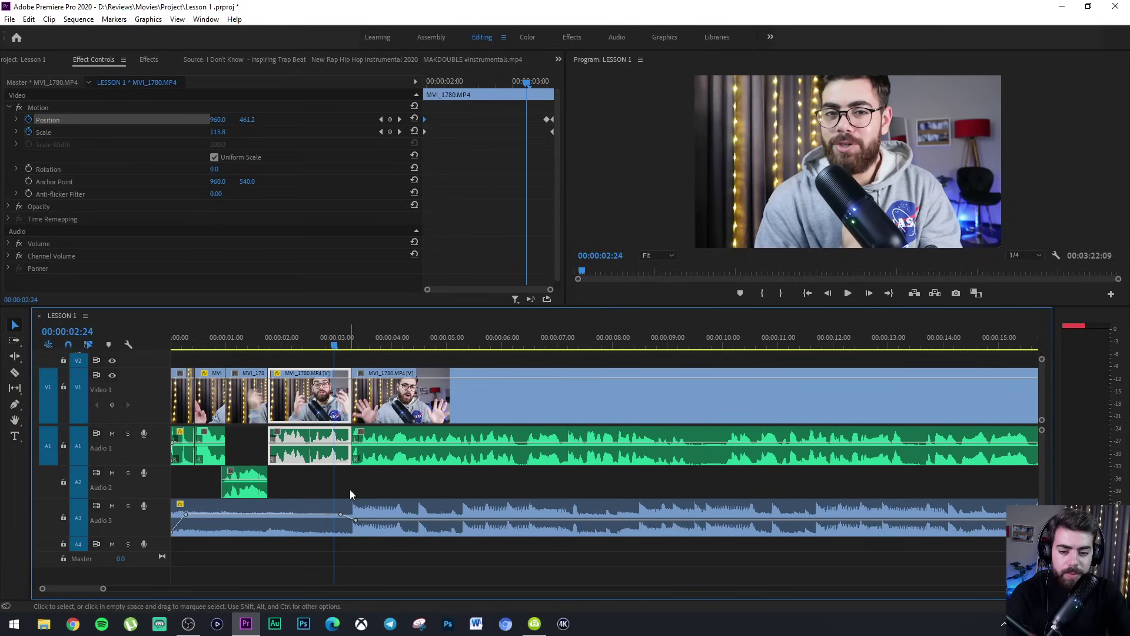
{"action": "key", "text": "equal"}
{"action": "key", "text": "equal"}
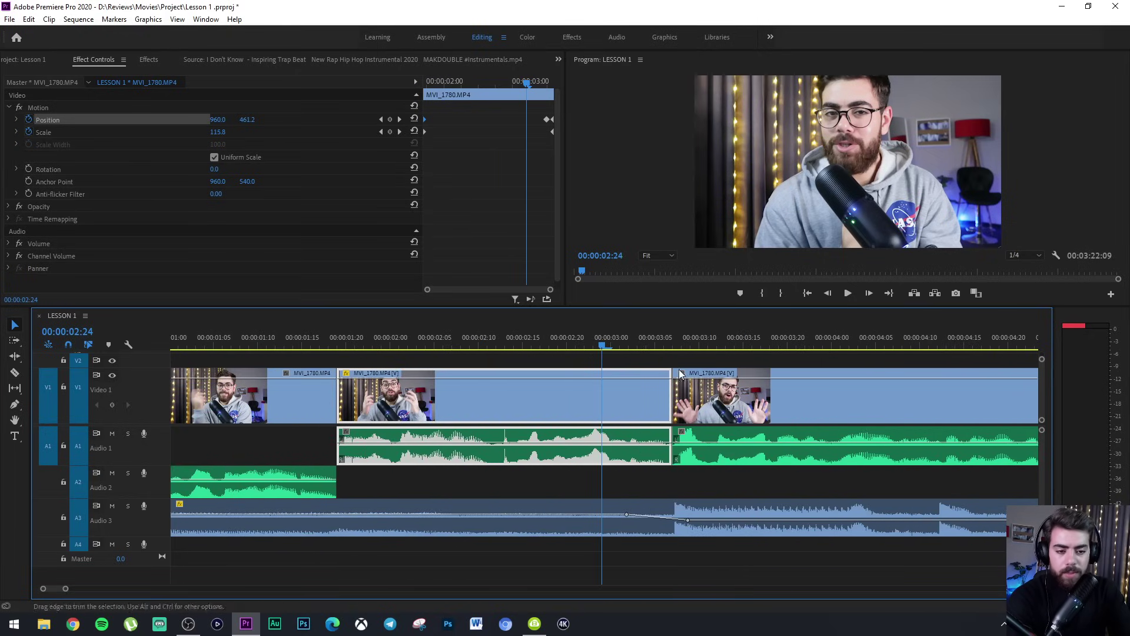
{"action": "key", "text": "Down"}
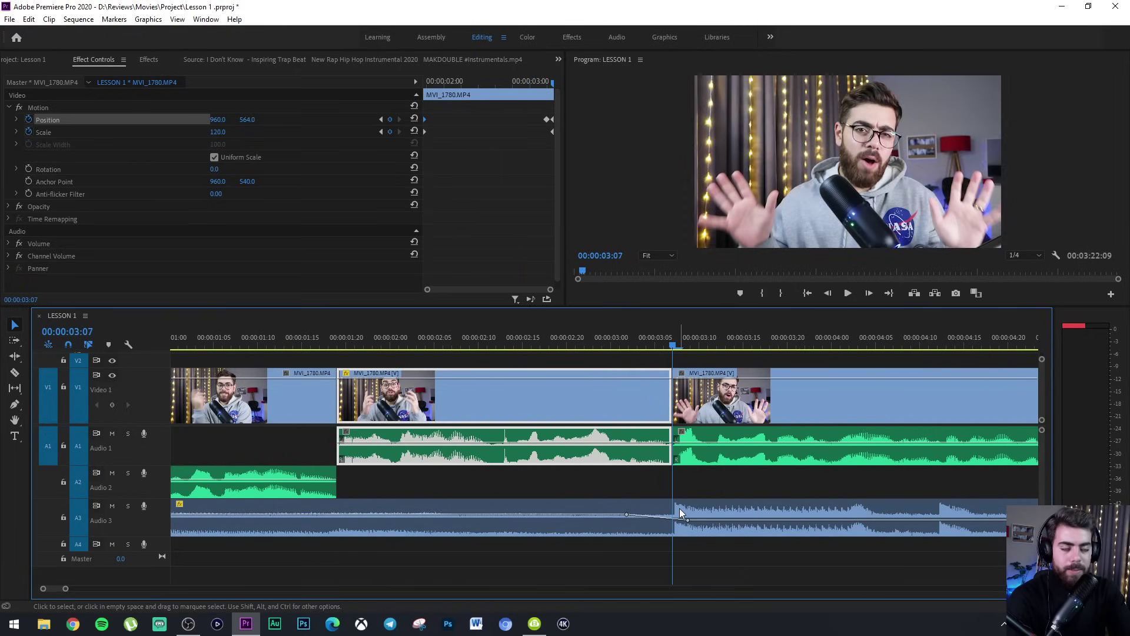
{"action": "key", "text": "minus"}
{"action": "key", "text": "minus"}
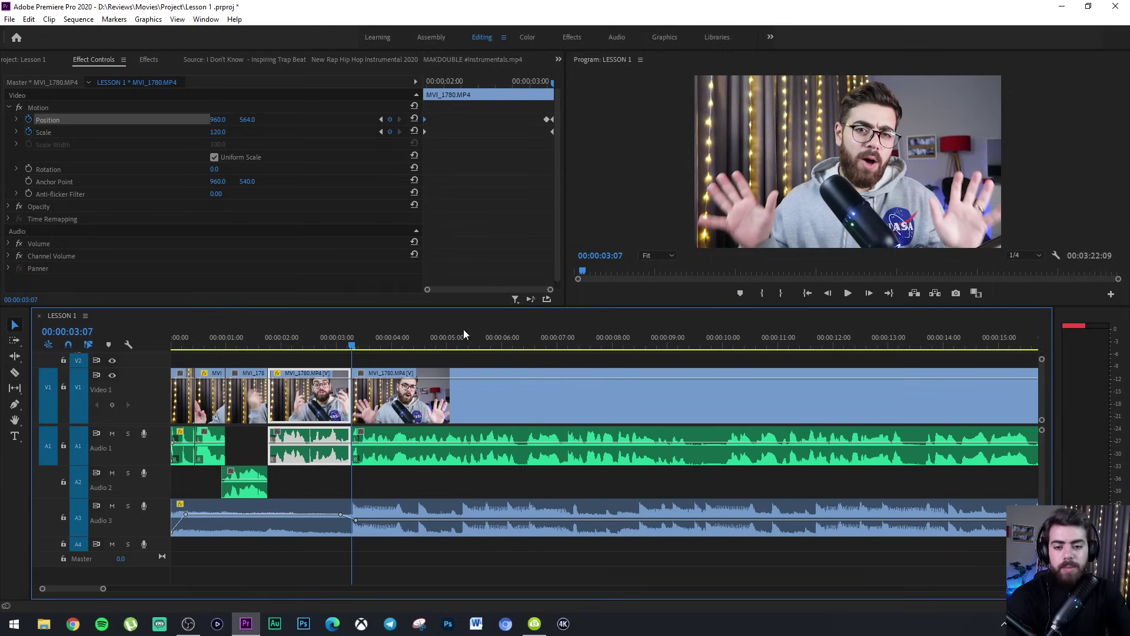
Replay the zoomed clip through the beat drop and show the project's media items.
{"action": "left_click", "coordinate": [257, 334]}
{"action": "key", "text": "space"}
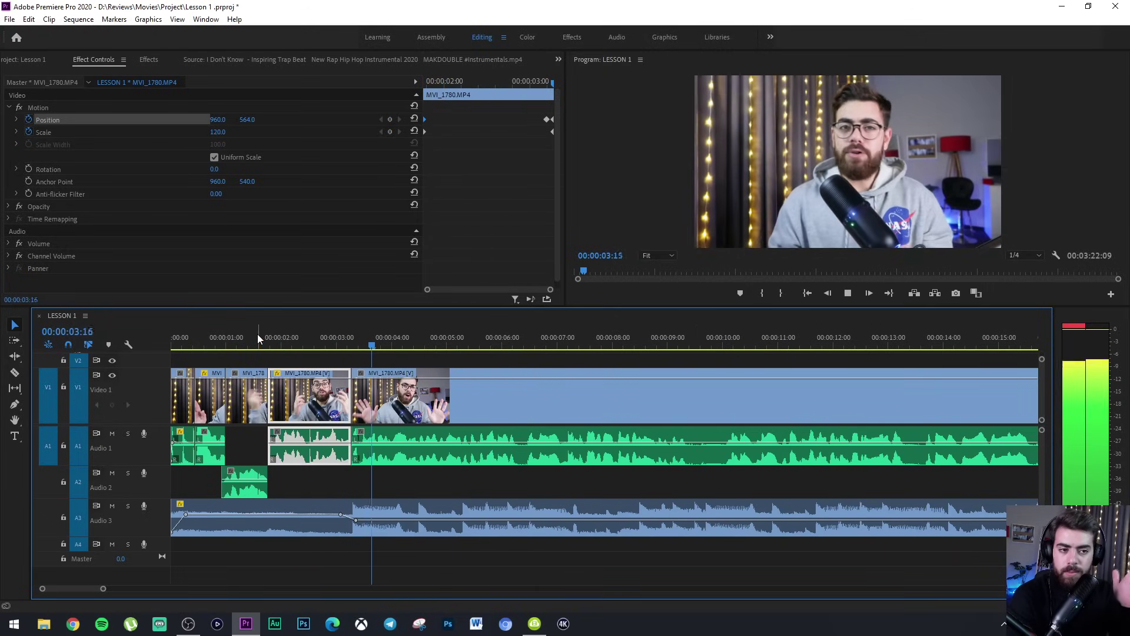
{"action": "key", "text": "space"}
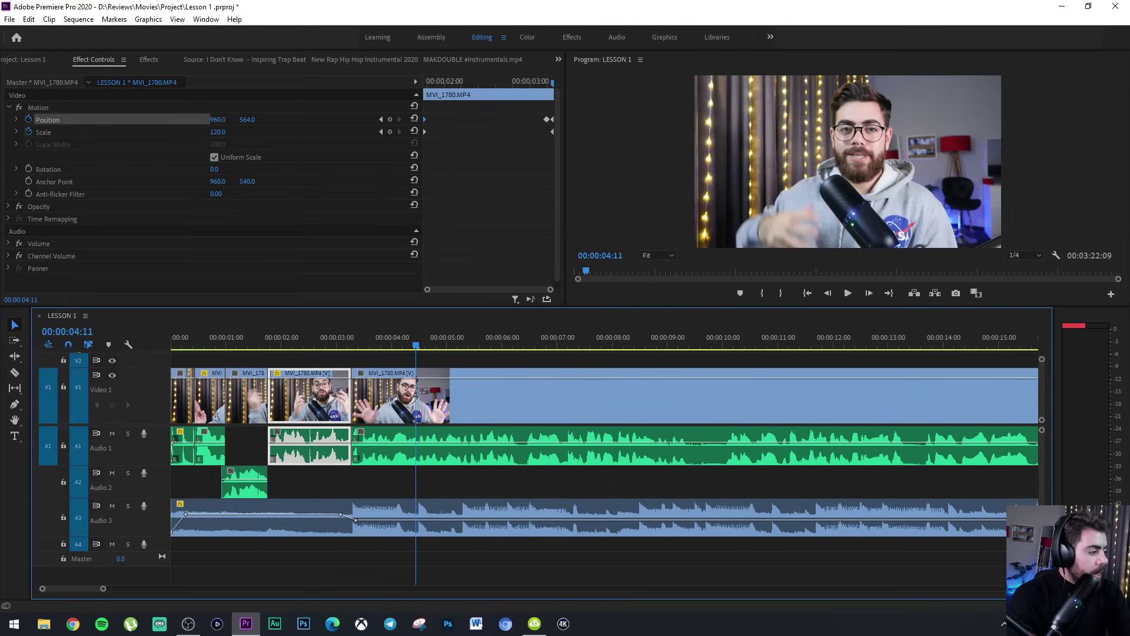
{"action": "left_click", "coordinate": [32, 61]}
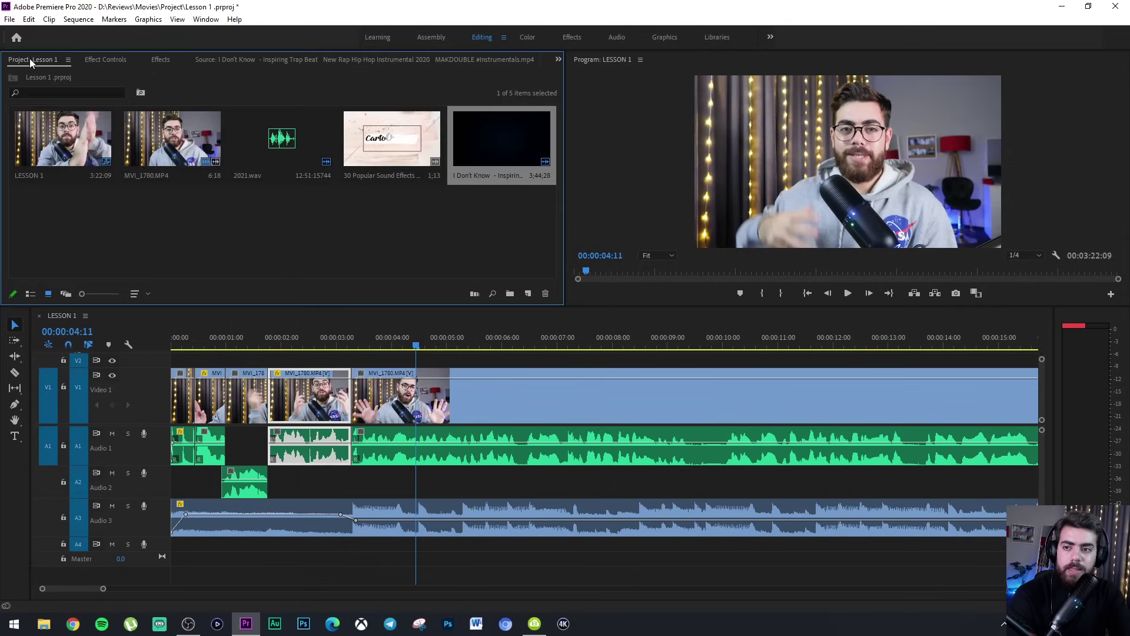